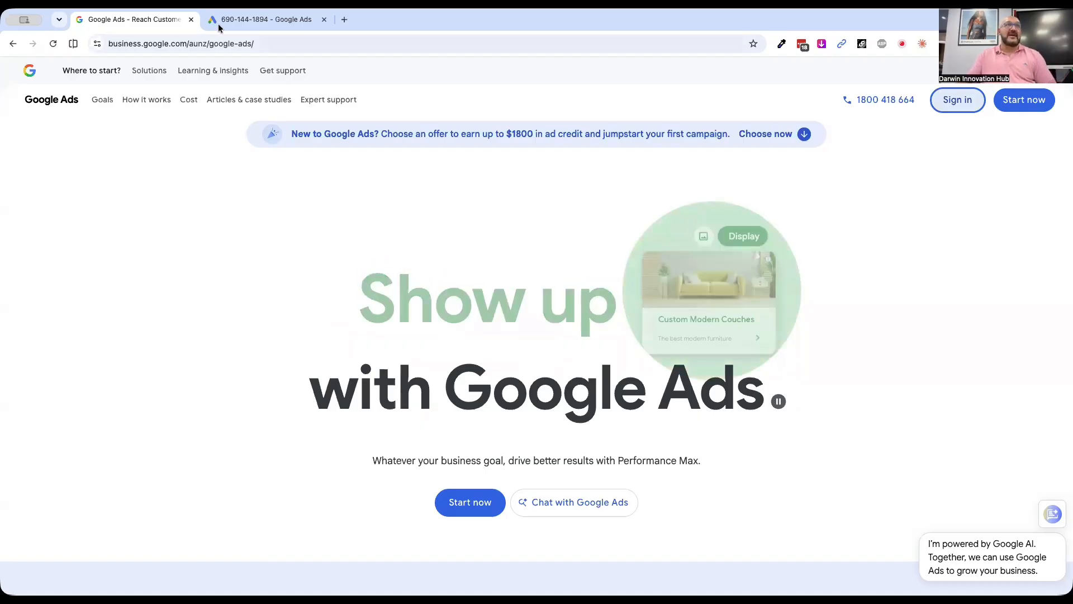
- Switch to the Google Ads campaign sign-up page and review the pending offer for new advertisers
click(240, 20)
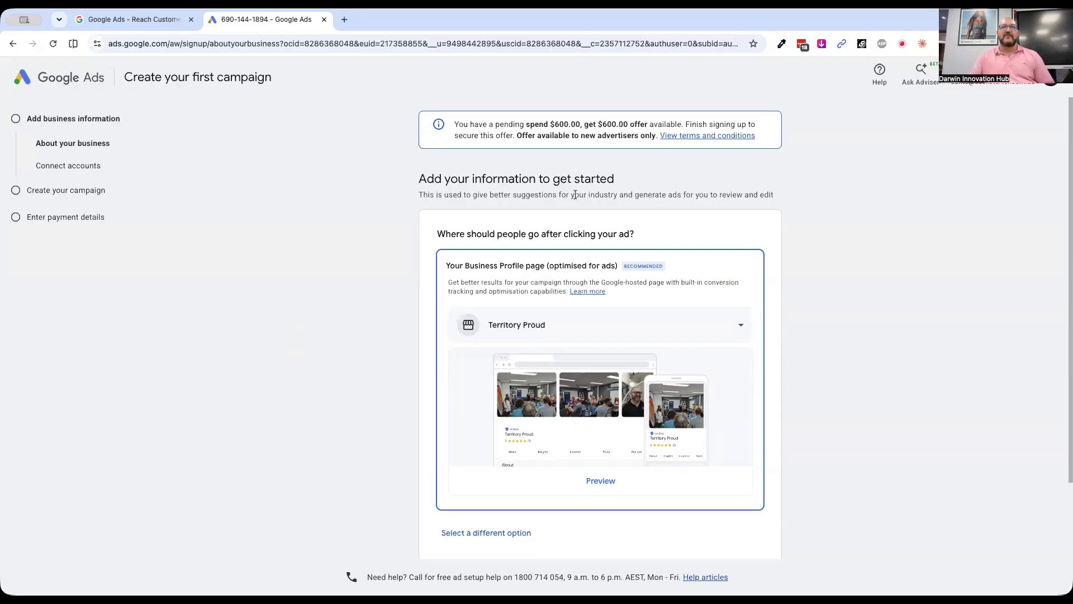
scroll(576, 195, up, 5)
scroll(575, 195, up, 2)
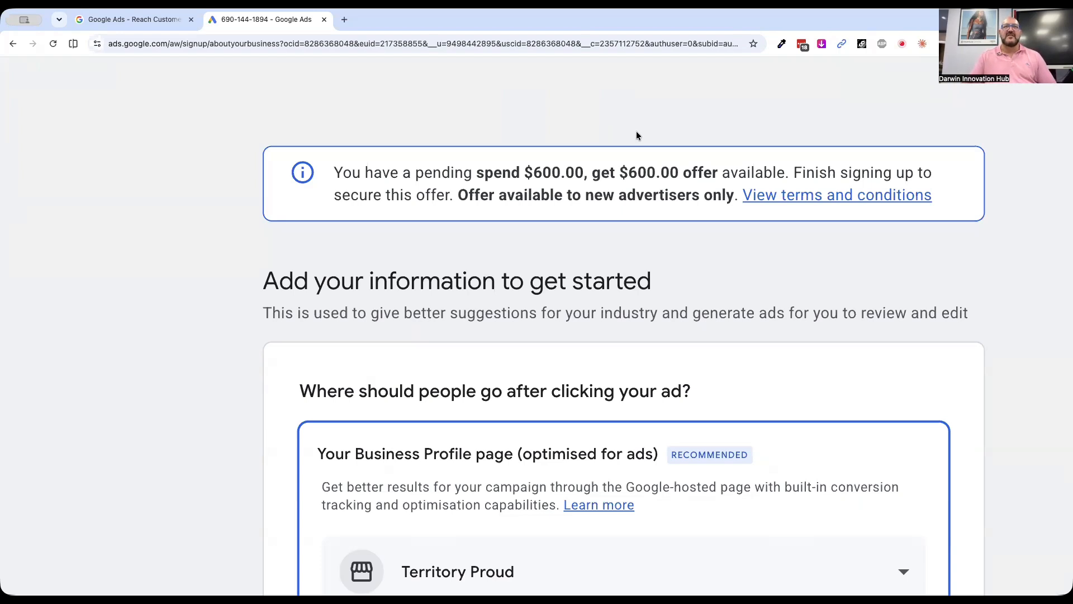
key(ctrl+0)
scroll(415, 213, down, 1)
scroll(415, 213, down, 1)
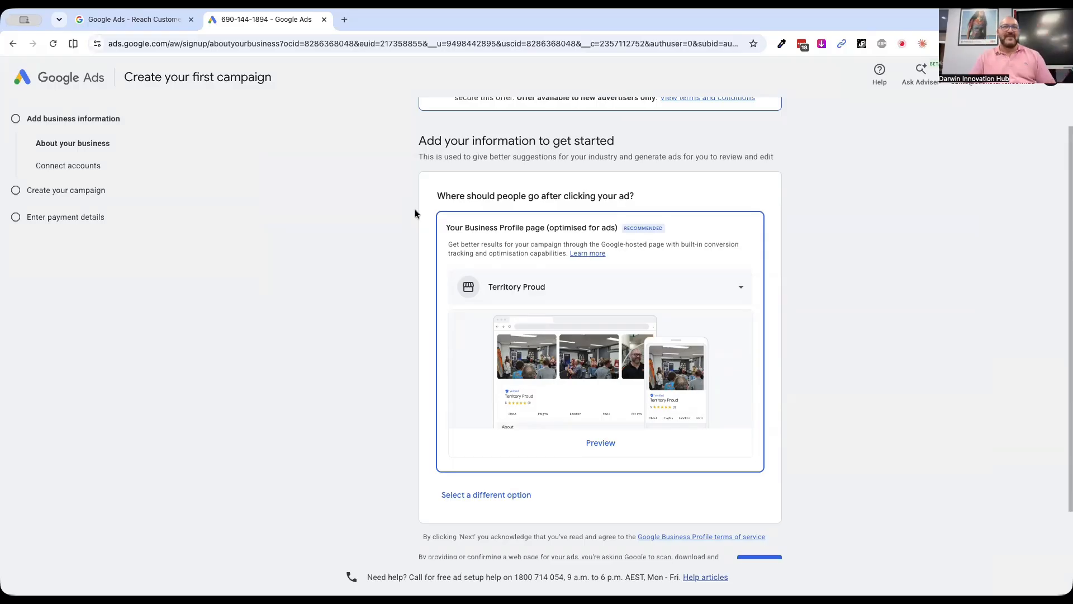
scroll(415, 213, up, 1)
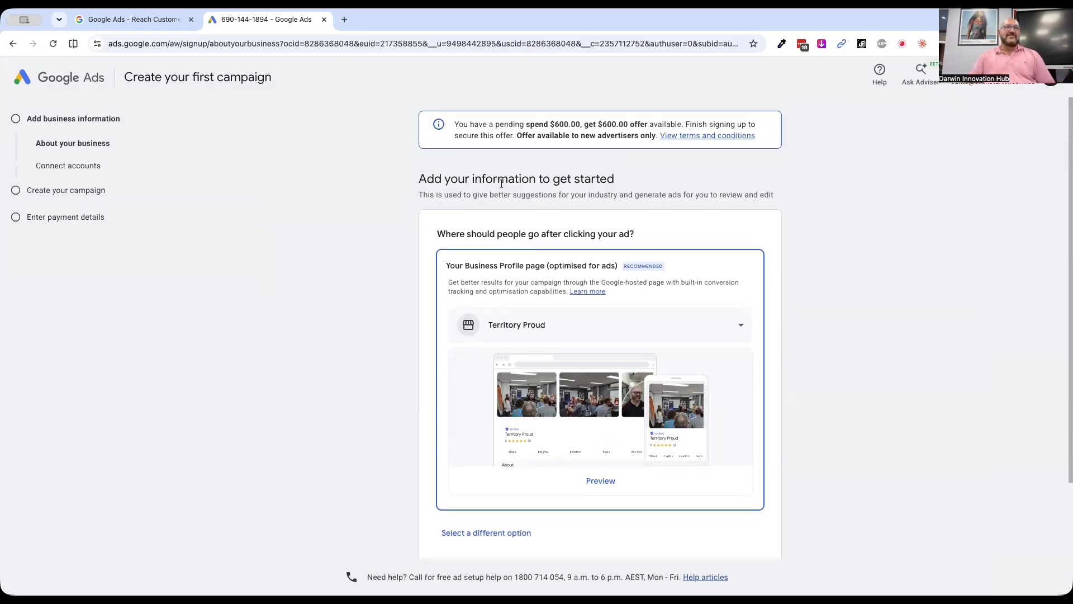
- Set the ad destination's Business Profile to Training for Purpose at the Darwin City NT location
scroll(510, 189, up, 5)
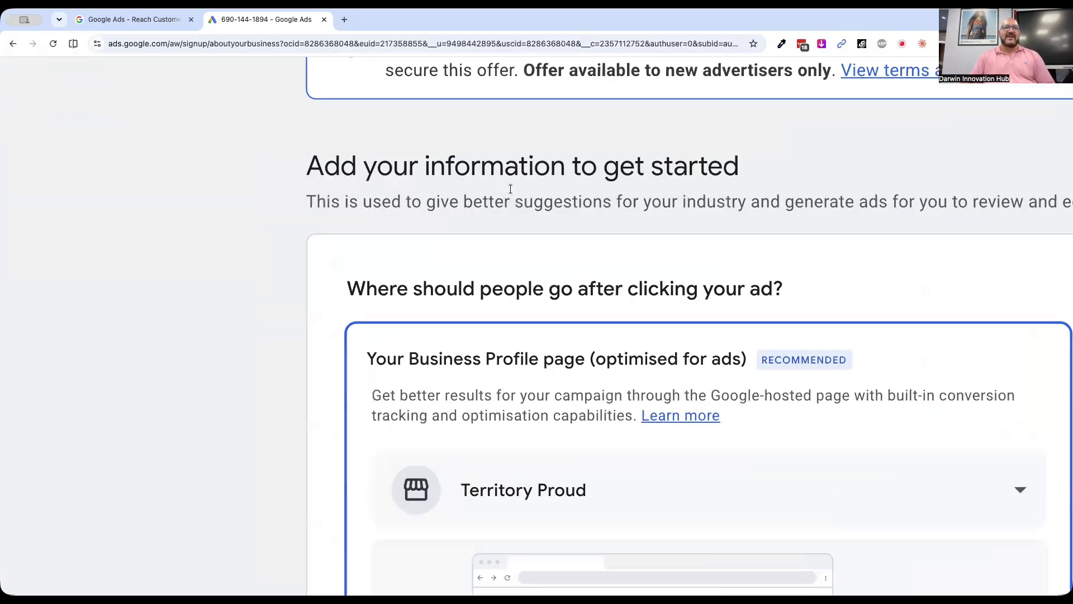
scroll(511, 189, down, 3)
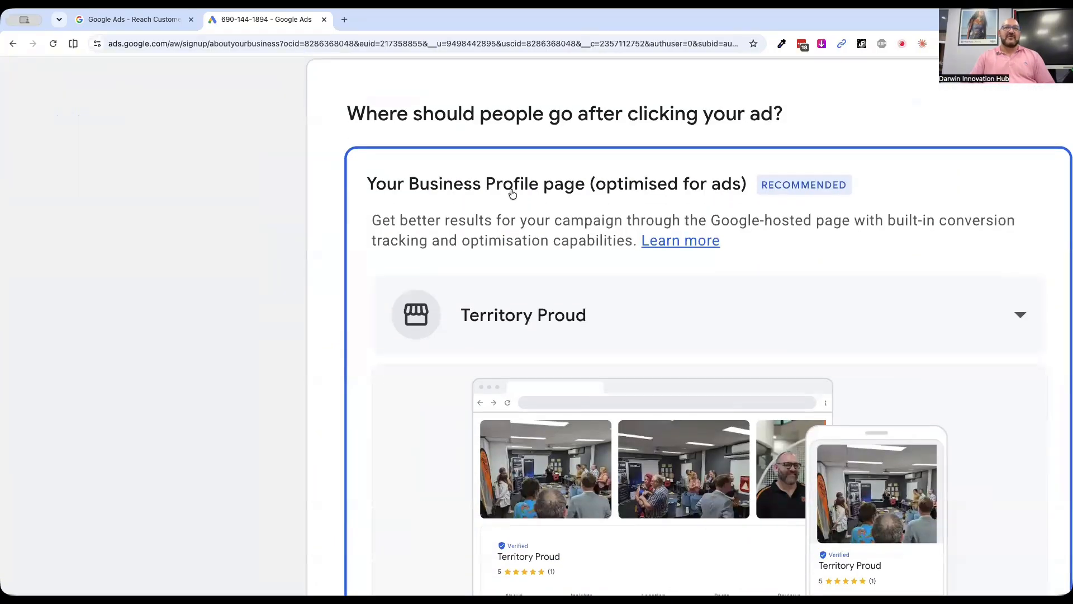
scroll(511, 186, down, 5)
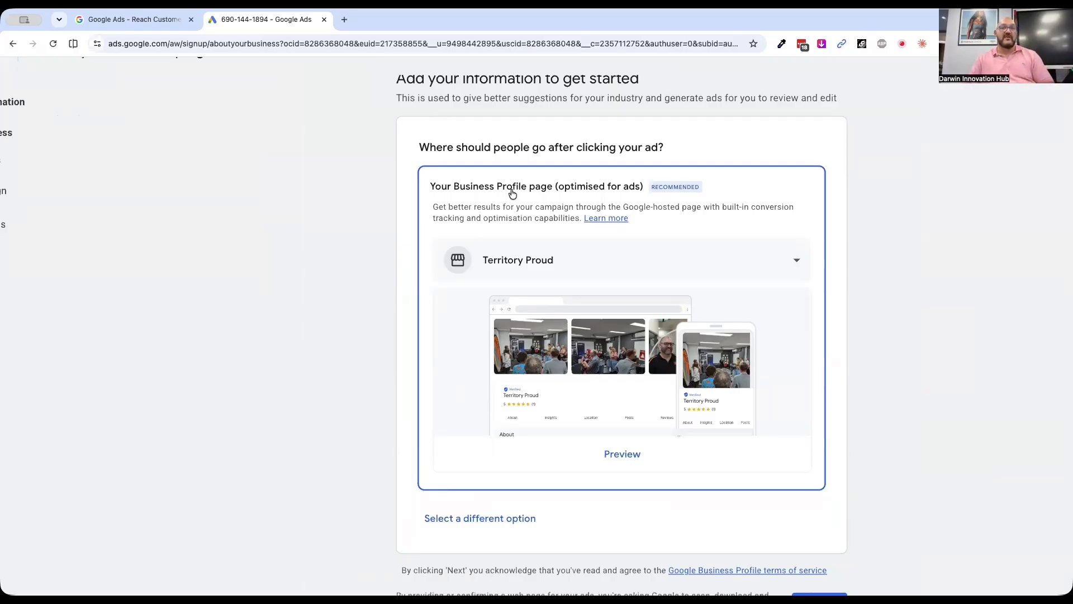
click(540, 260)
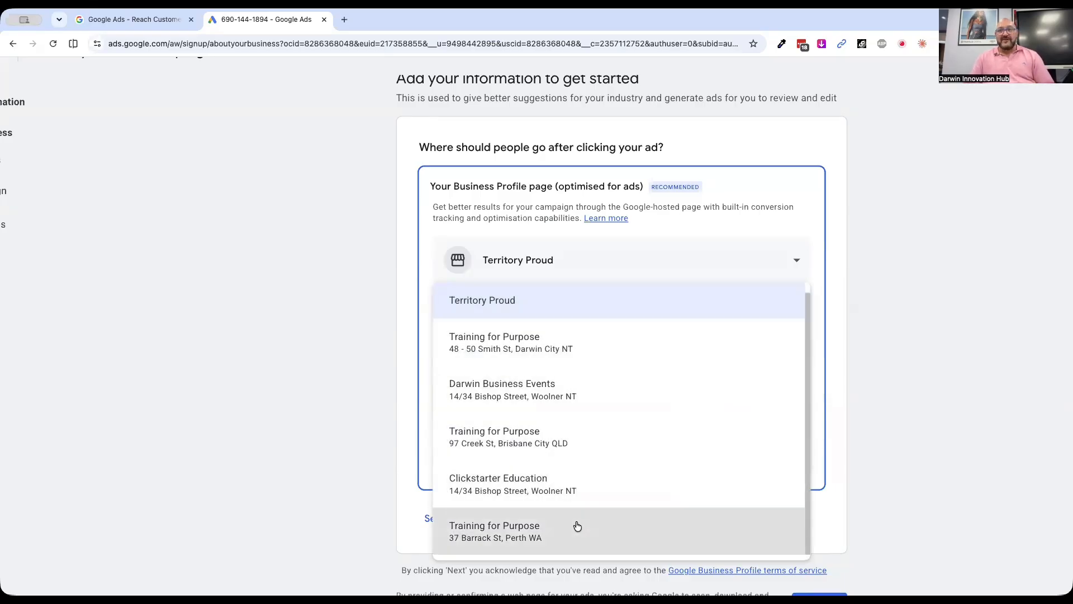
scroll(576, 526, down, 1)
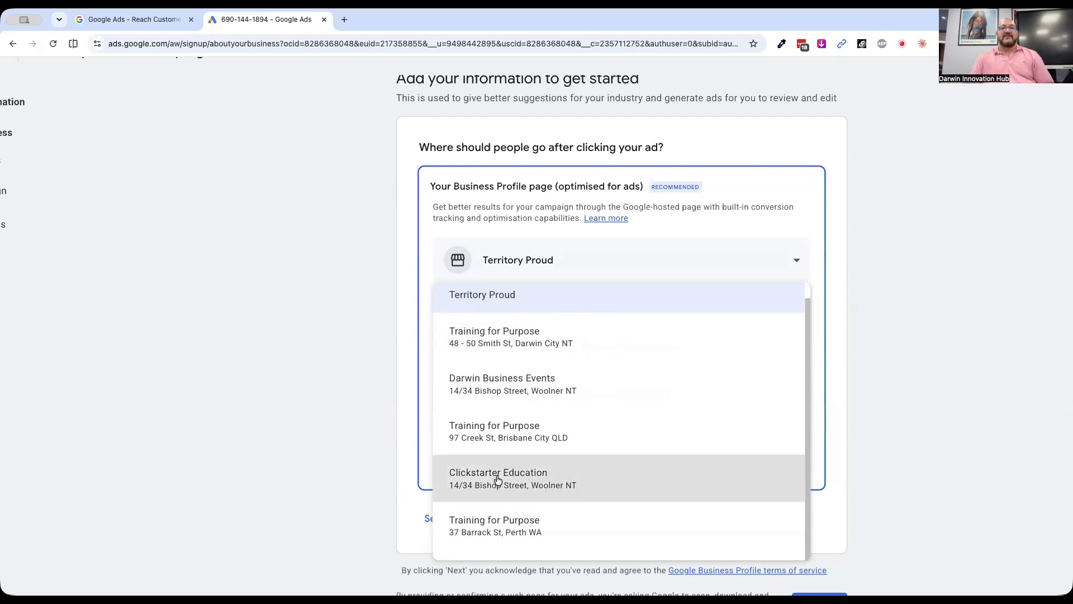
click(506, 339)
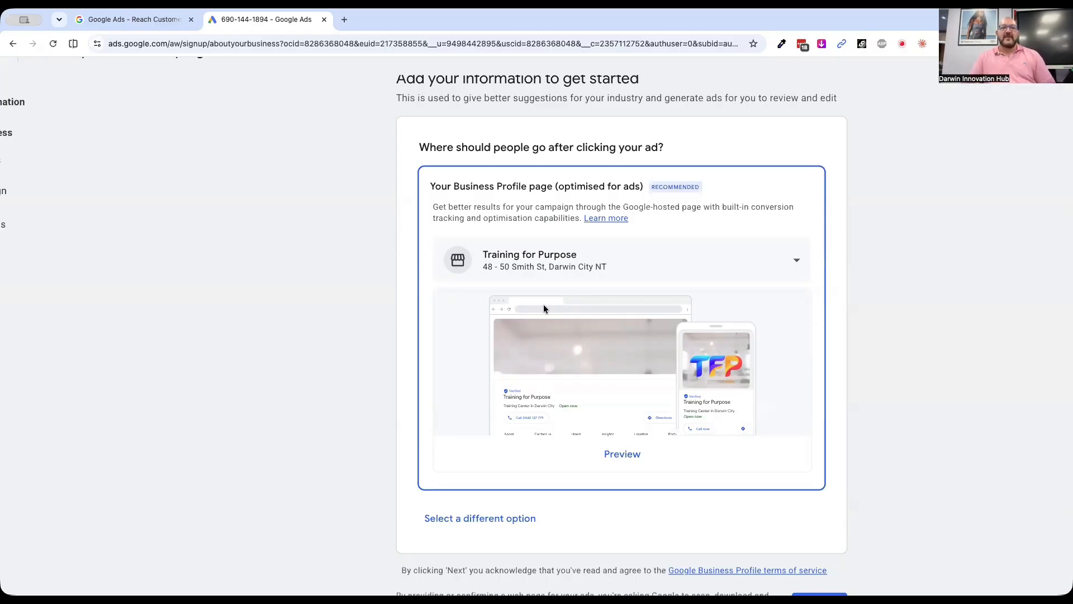
- Reveal the alternative ad destinations and examine them alongside the selected Business Profile page
click(478, 518)
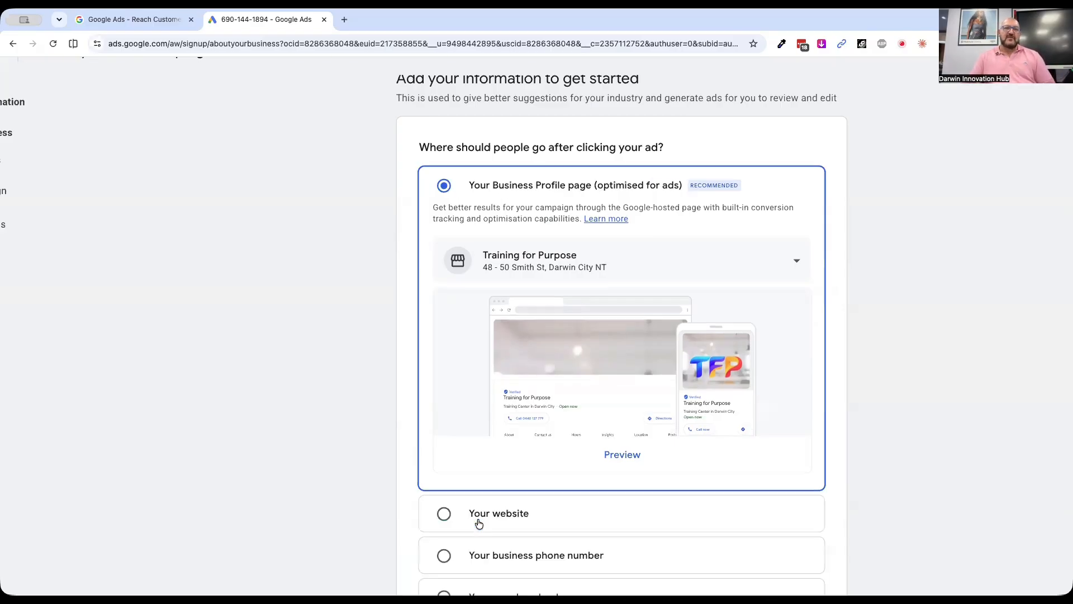
scroll(340, 520, down, 5)
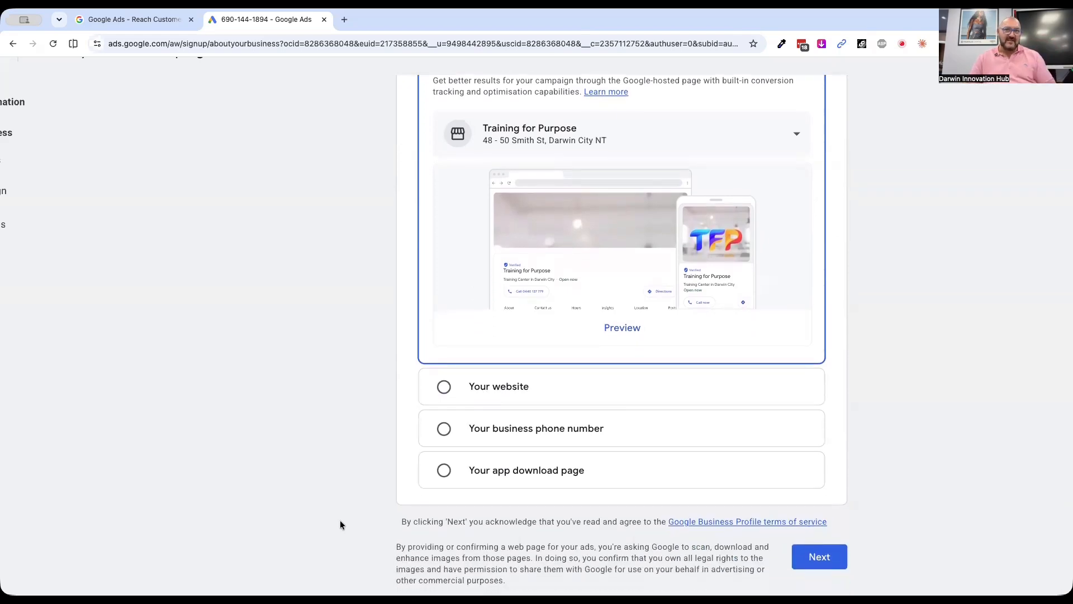
scroll(340, 520, down, 1)
scroll(340, 520, up, 2)
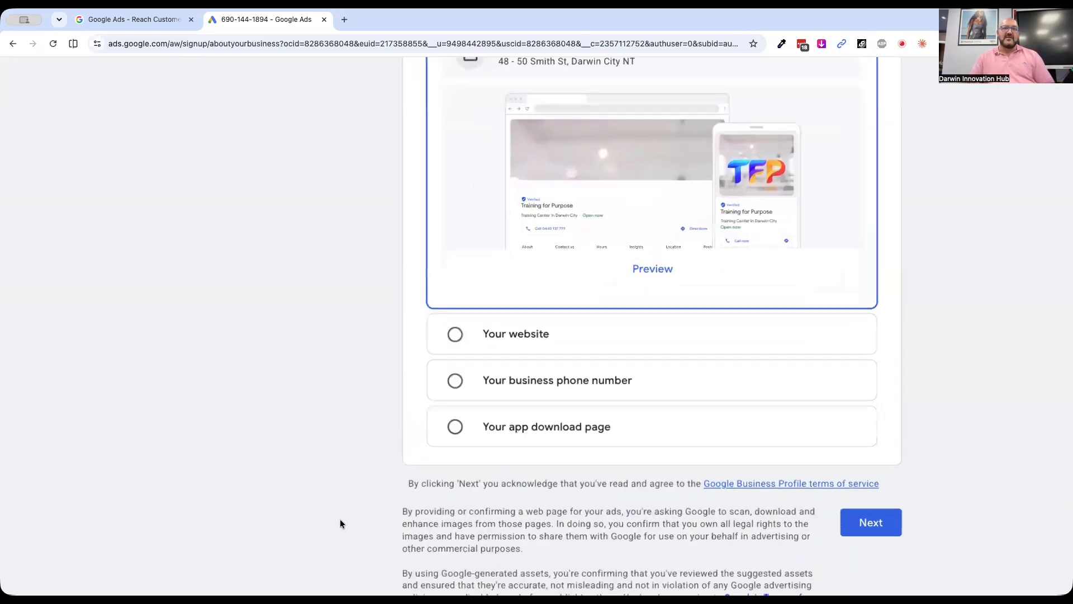
scroll(340, 520, up, 3)
scroll(340, 520, right, 3)
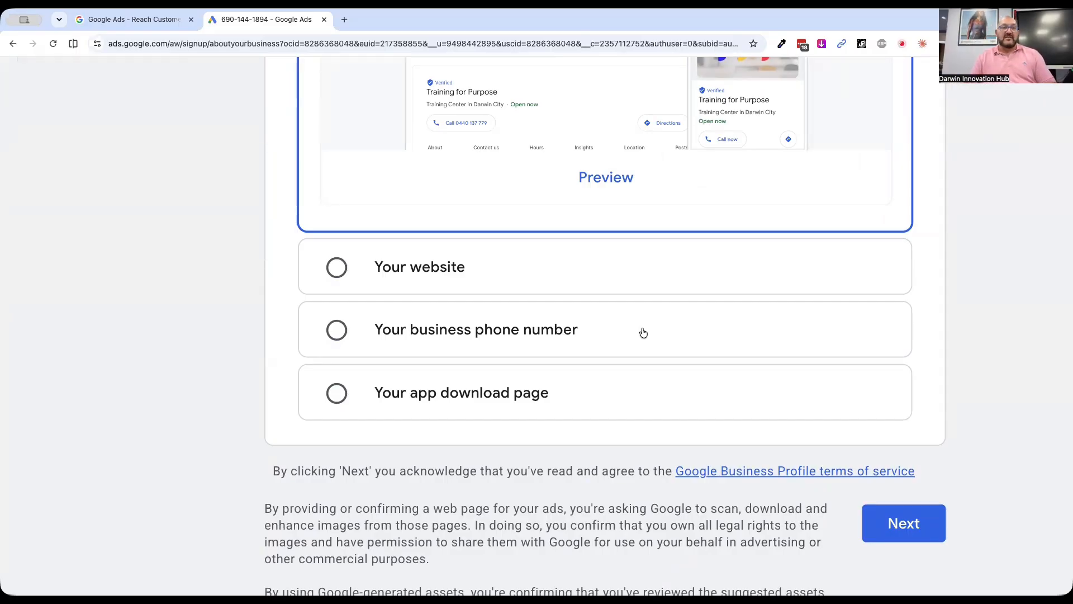
scroll(262, 358, up, 6)
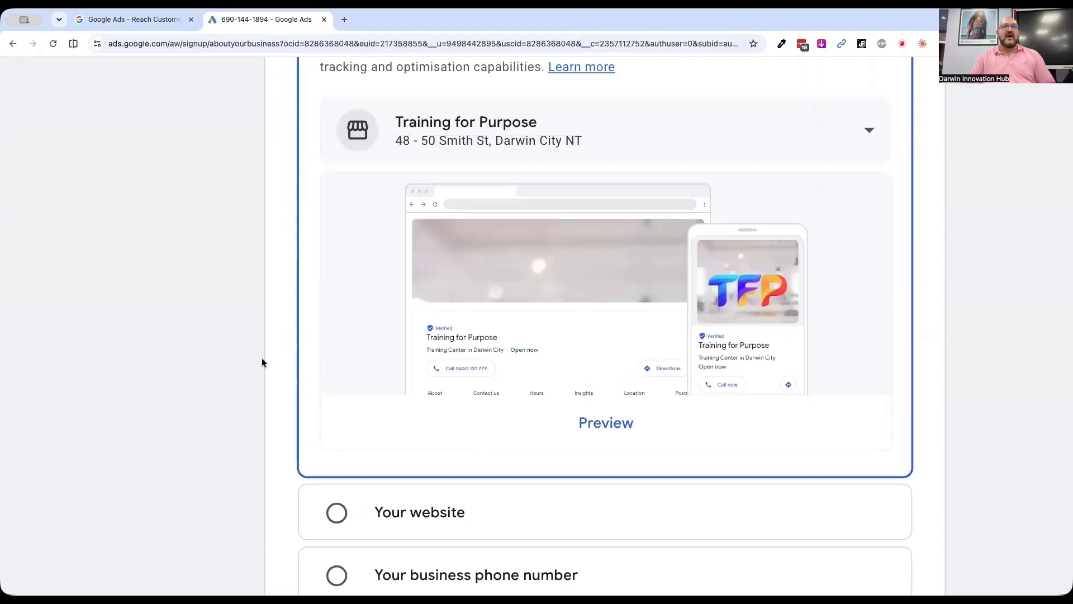
scroll(562, 205, up, 1)
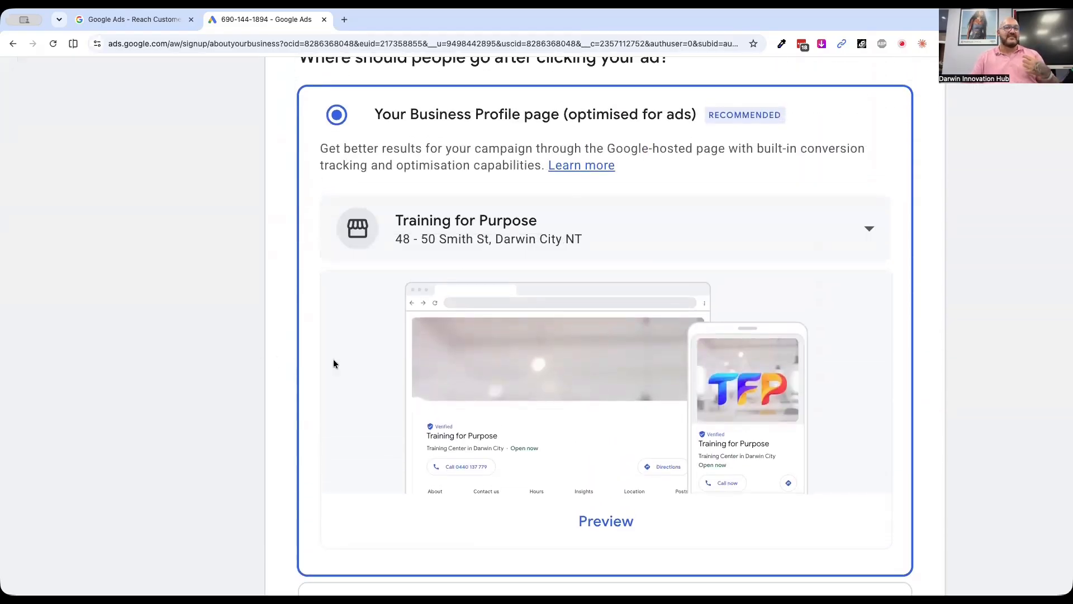
- Keep the Business Profile page as the ad destination and continue to the business description
scroll(304, 405, down, 5)
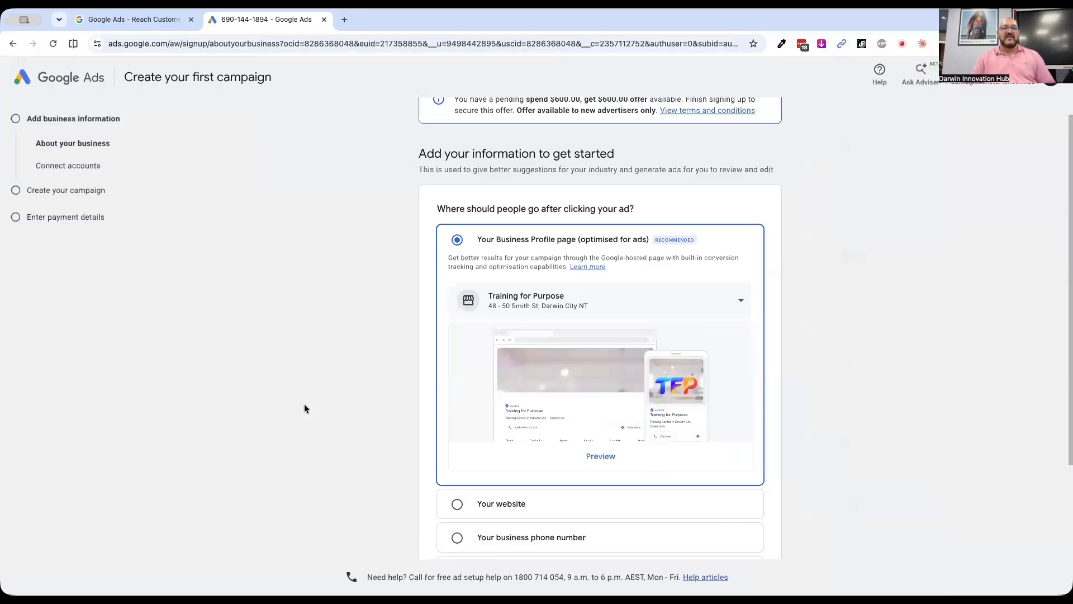
scroll(304, 405, down, 3)
click(762, 458)
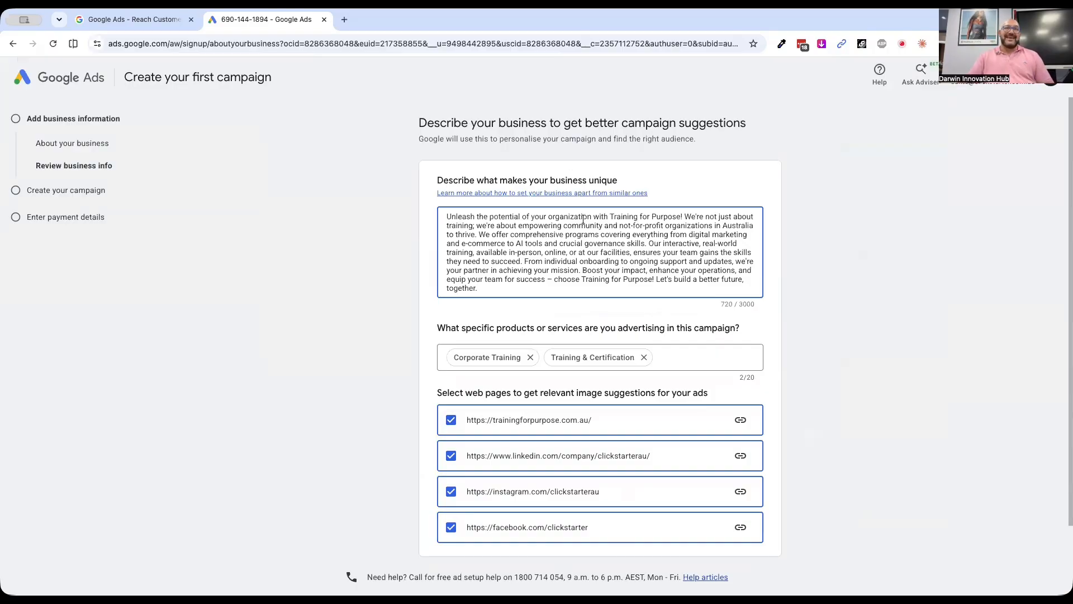
- Review the business description and exclude the Instagram, Facebook and LinkedIn pages from the image suggestion sources, keeping only trainingforpurpose.com.au
drag(447, 217, 541, 291)
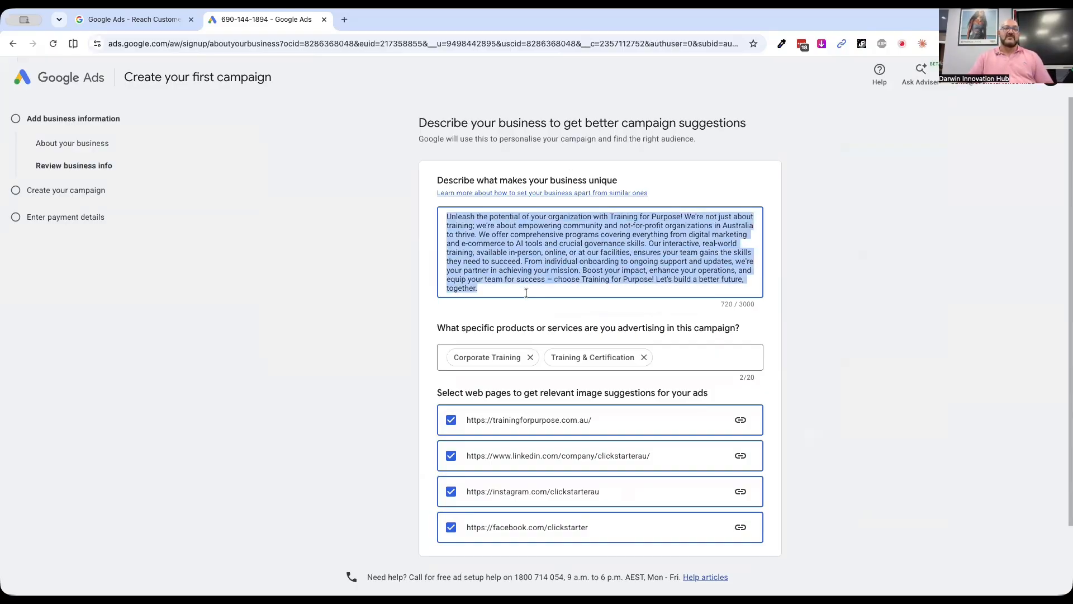
click(526, 291)
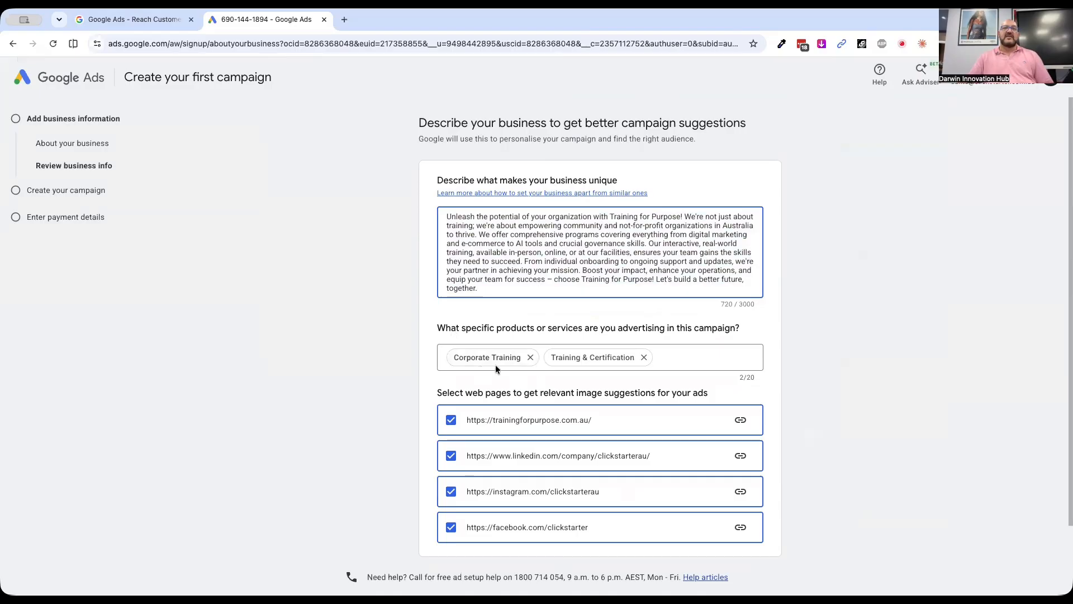
scroll(823, 351, up, 5)
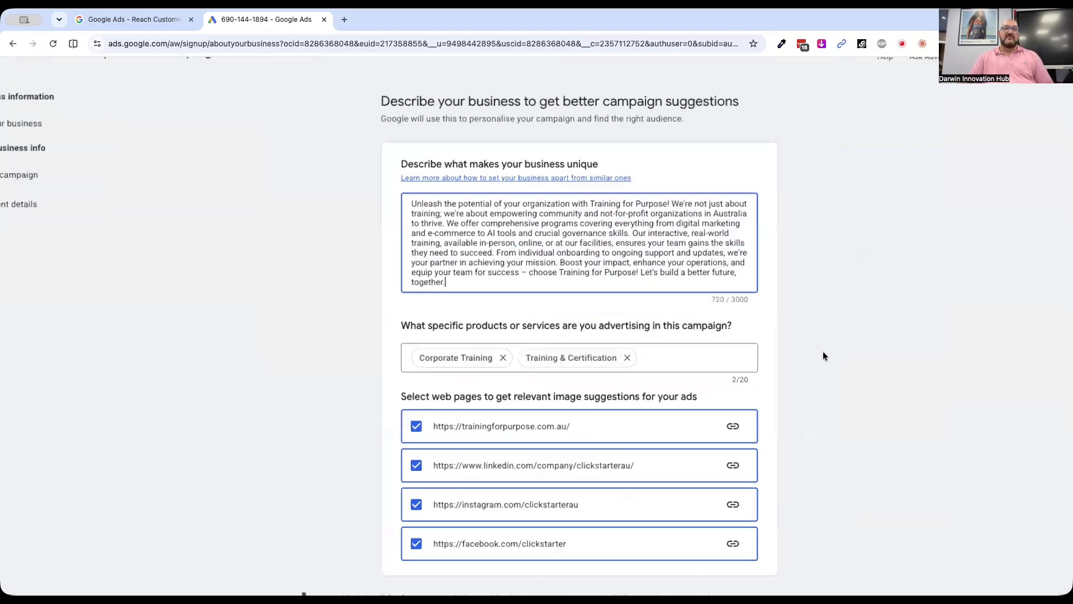
scroll(823, 351, left, 3)
scroll(823, 353, down, 2)
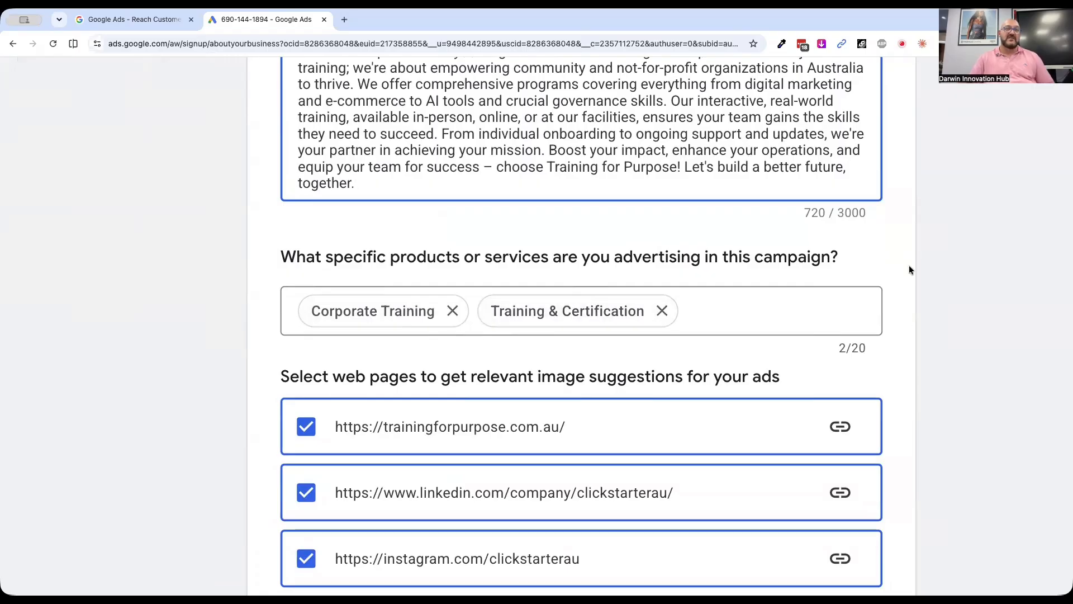
scroll(894, 390, down, 4)
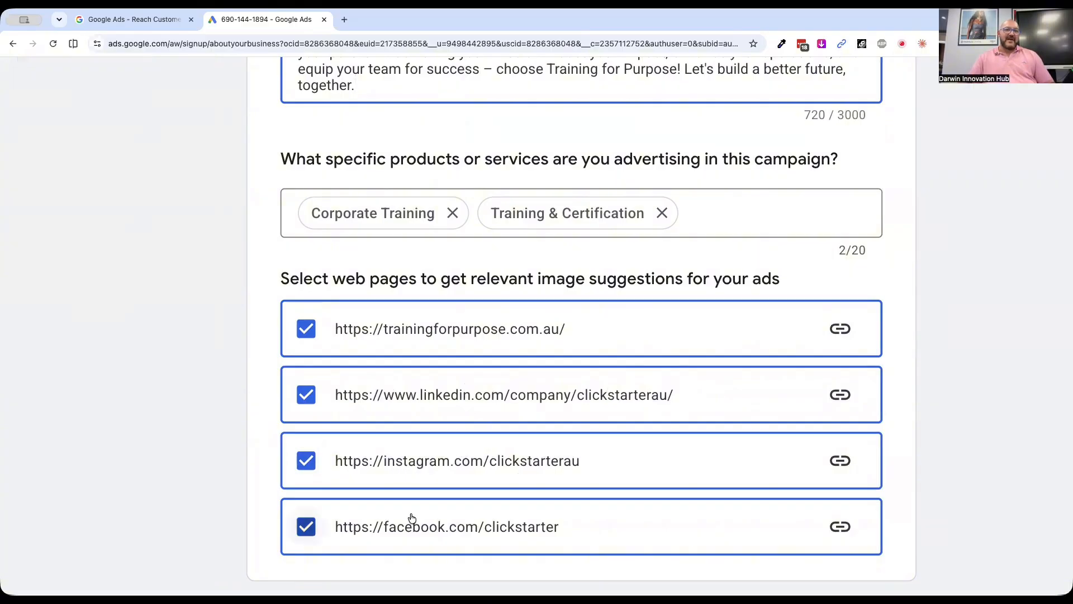
click(306, 467)
click(304, 529)
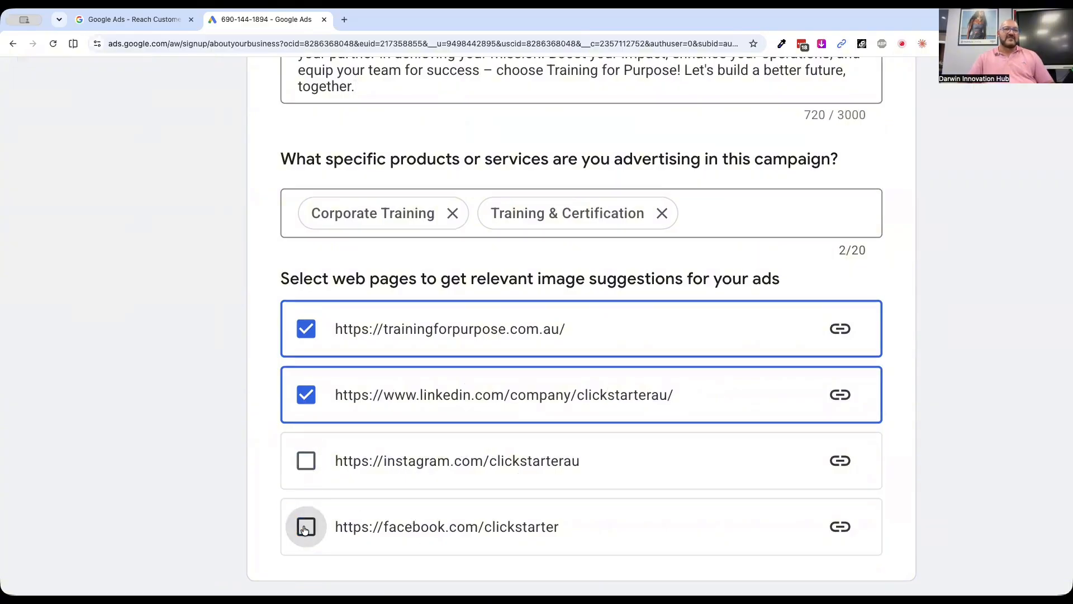
click(307, 398)
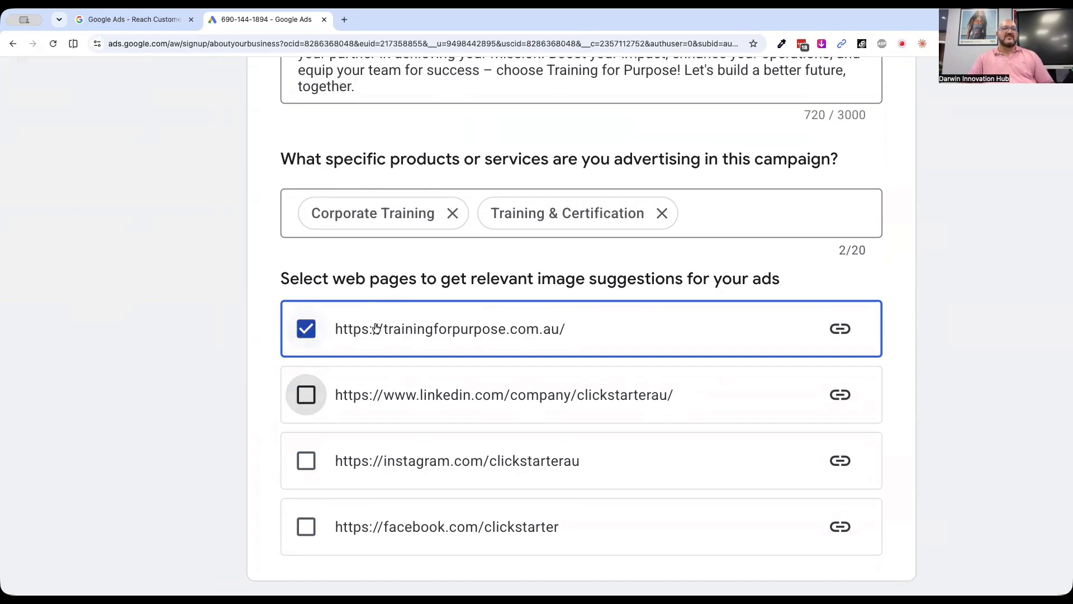
- Change the spellings in the business description to "organisation" and "organisations"
scroll(148, 262, up, 3)
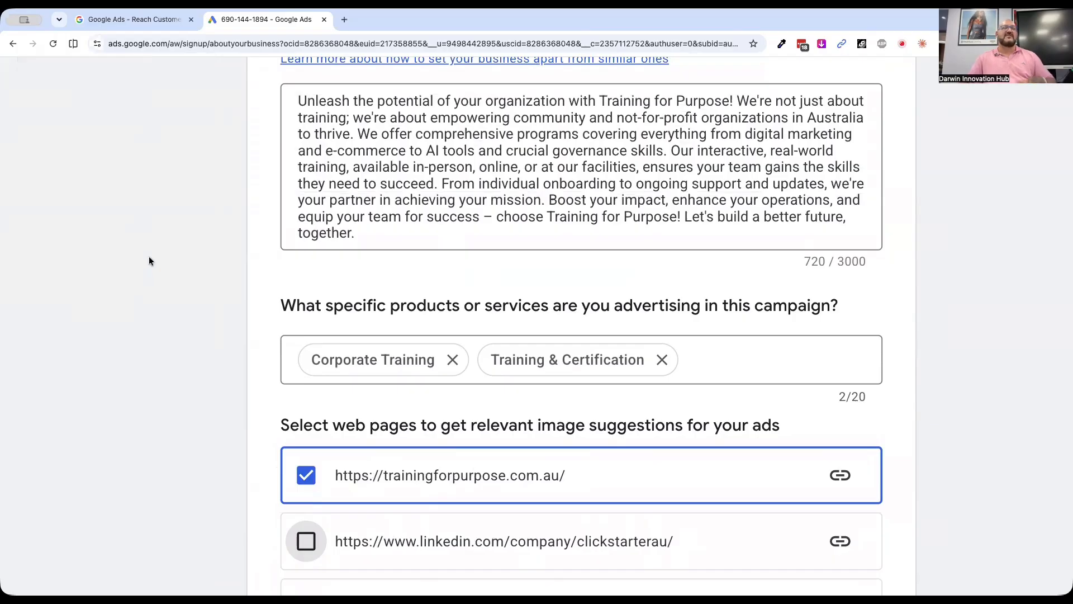
scroll(148, 261, down, 3)
scroll(151, 261, down, 4)
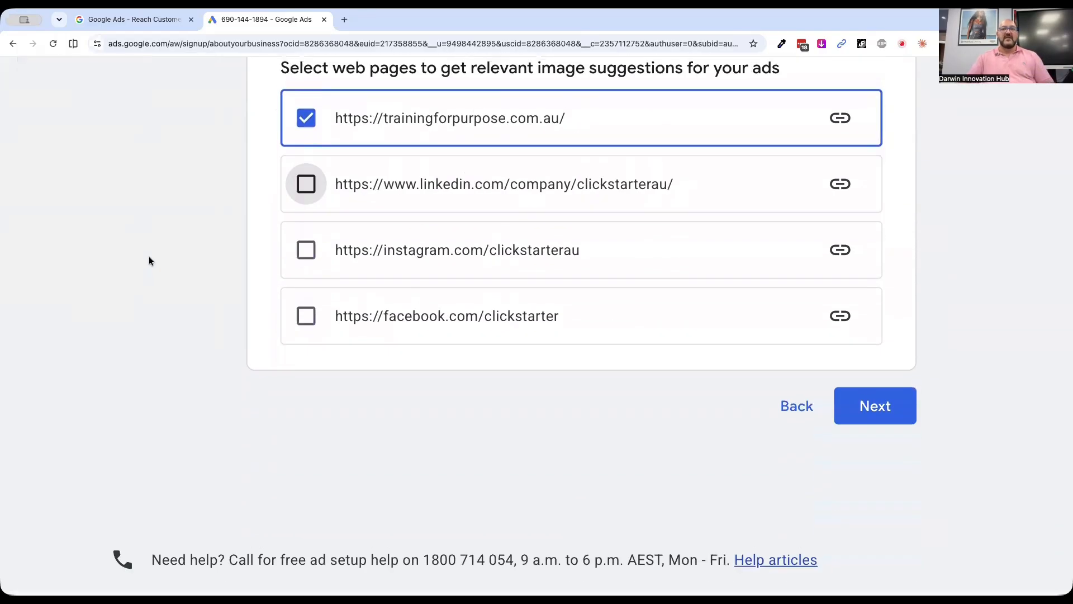
scroll(151, 262, down, 5)
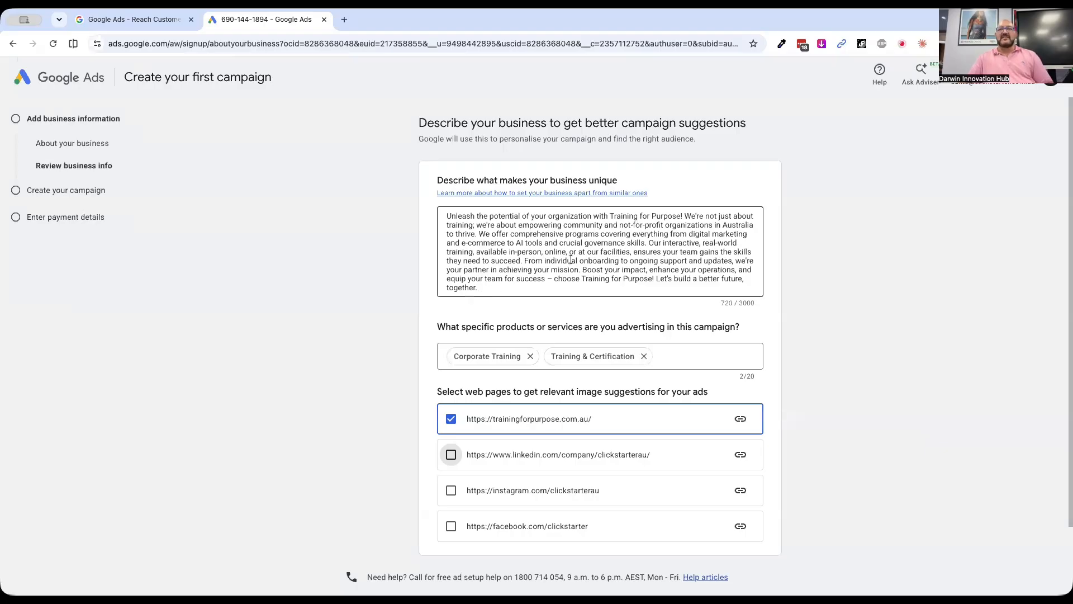
scroll(617, 400, down, 2)
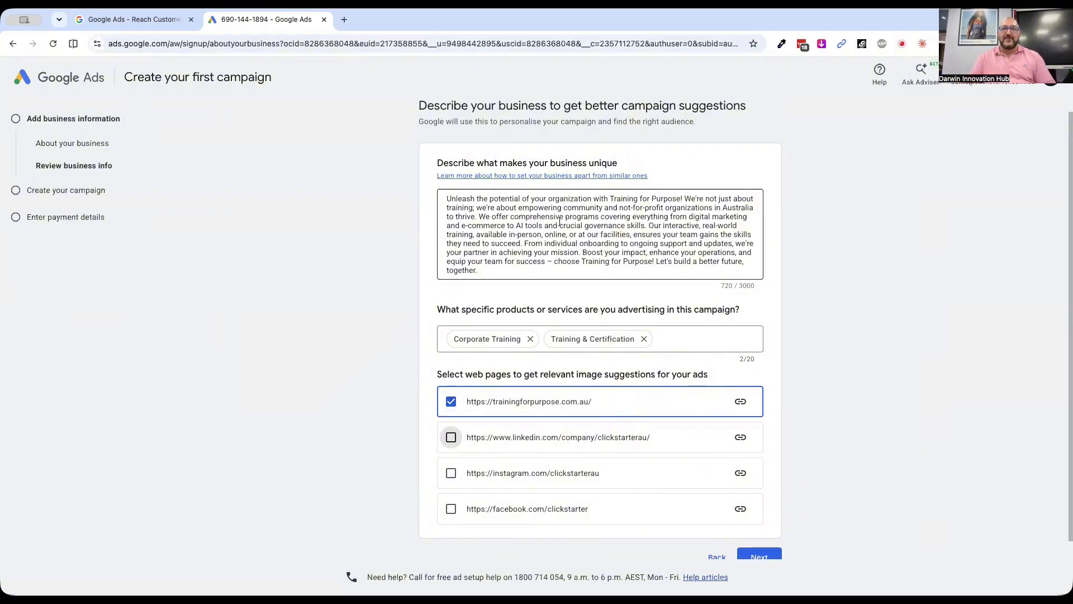
click(573, 199)
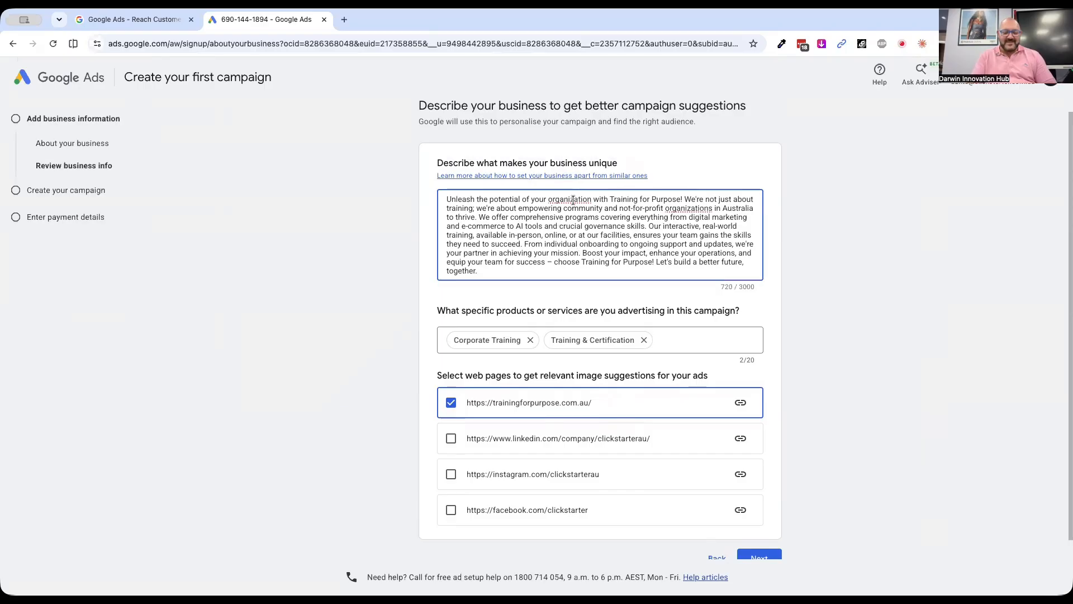
key(BackSpace)
text(s)
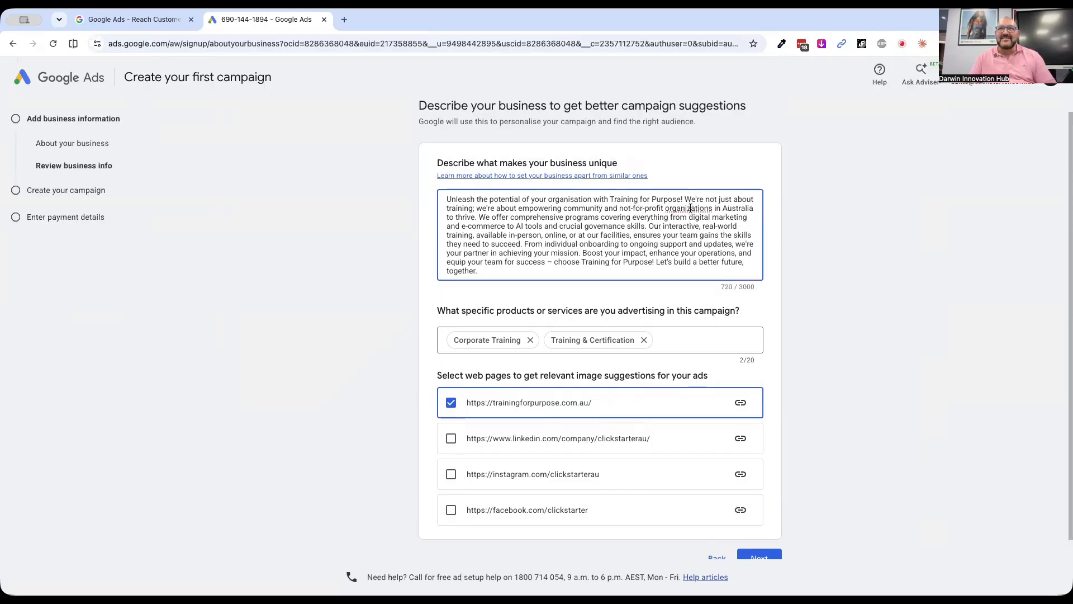
key(BackSpace)
text(s)
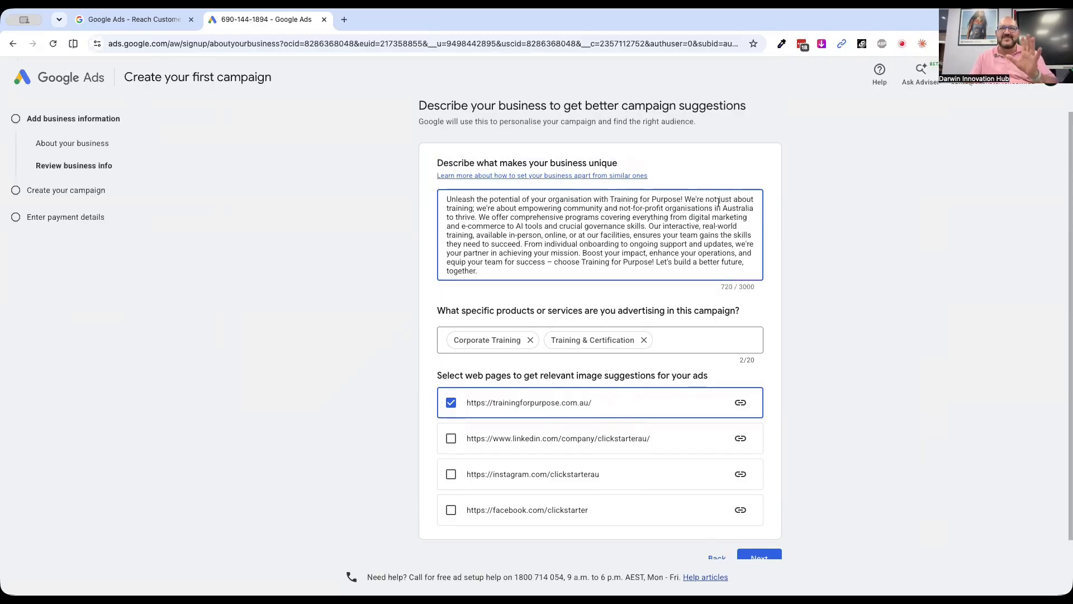
- Submit the reviewed business information and continue to choosing the campaign goal
click(772, 266)
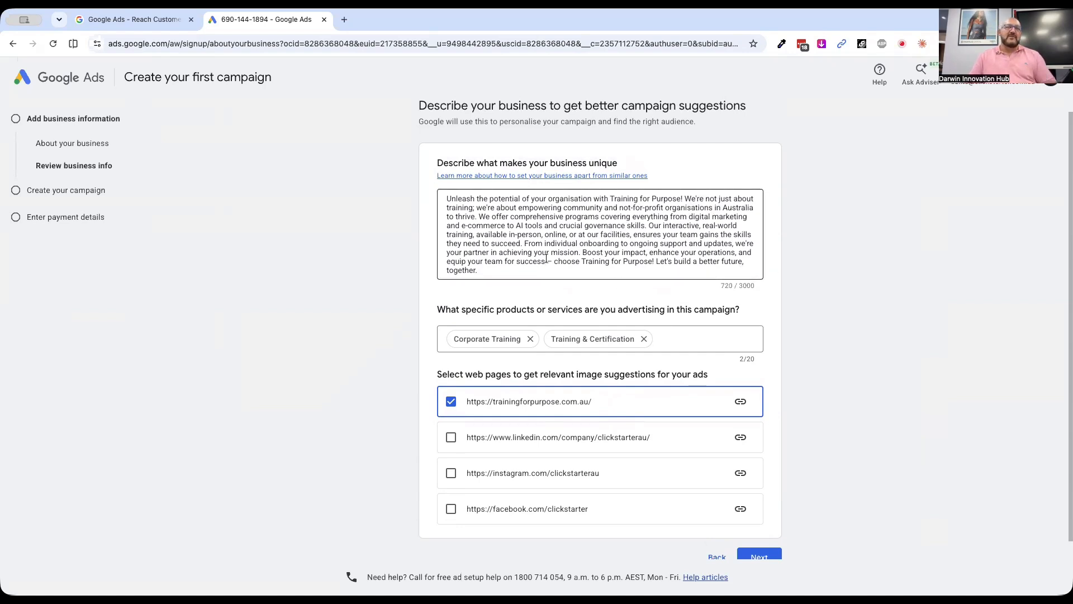
scroll(762, 557, down, 2)
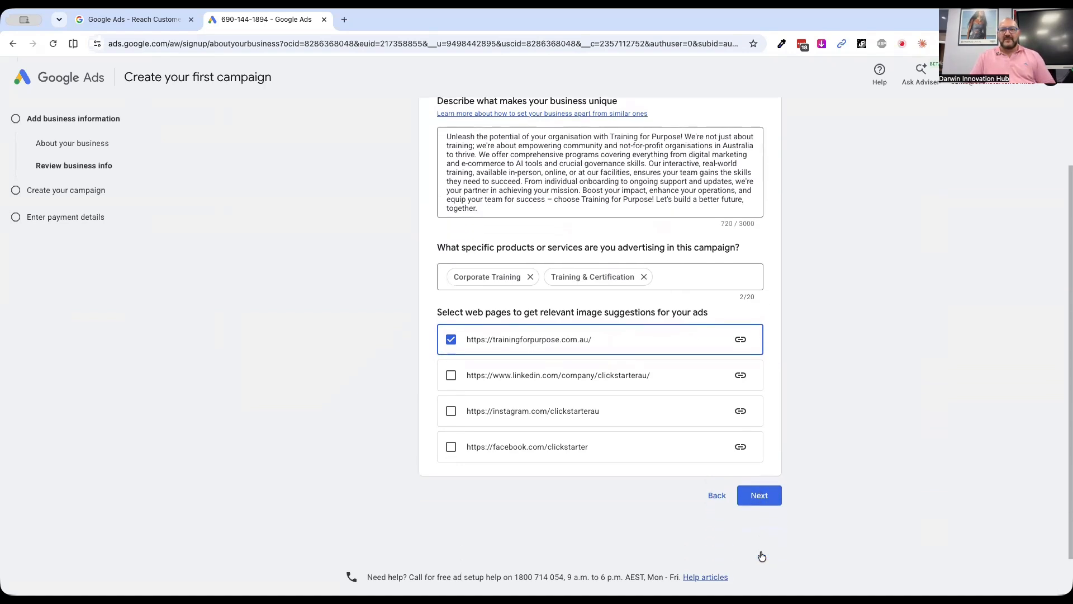
click(758, 498)
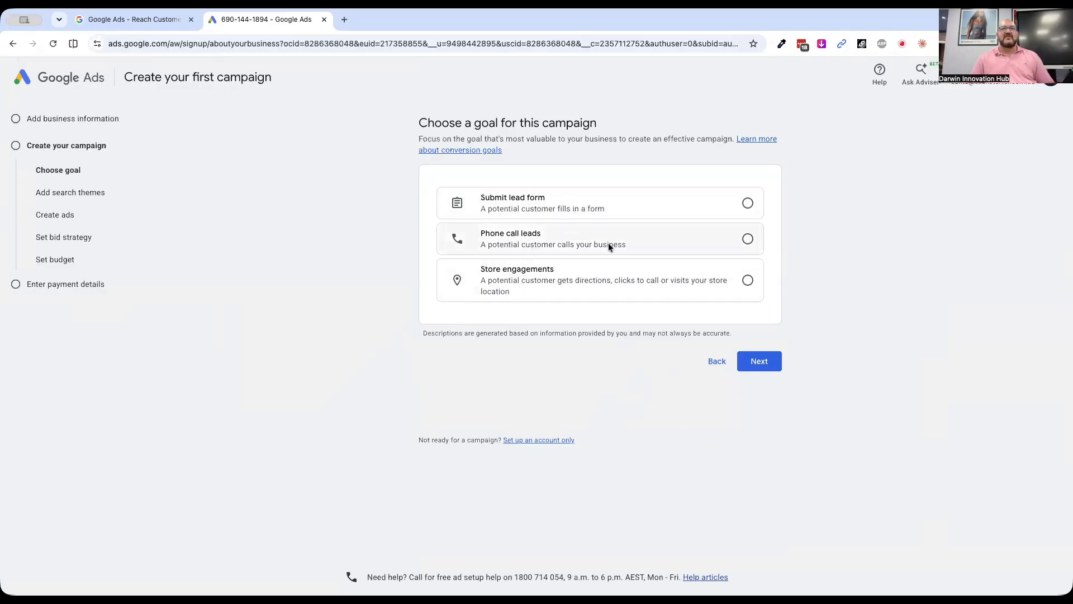
- Choose phone call leads as the campaign goal, keep the prefilled phone number and continue to the search themes
click(748, 239)
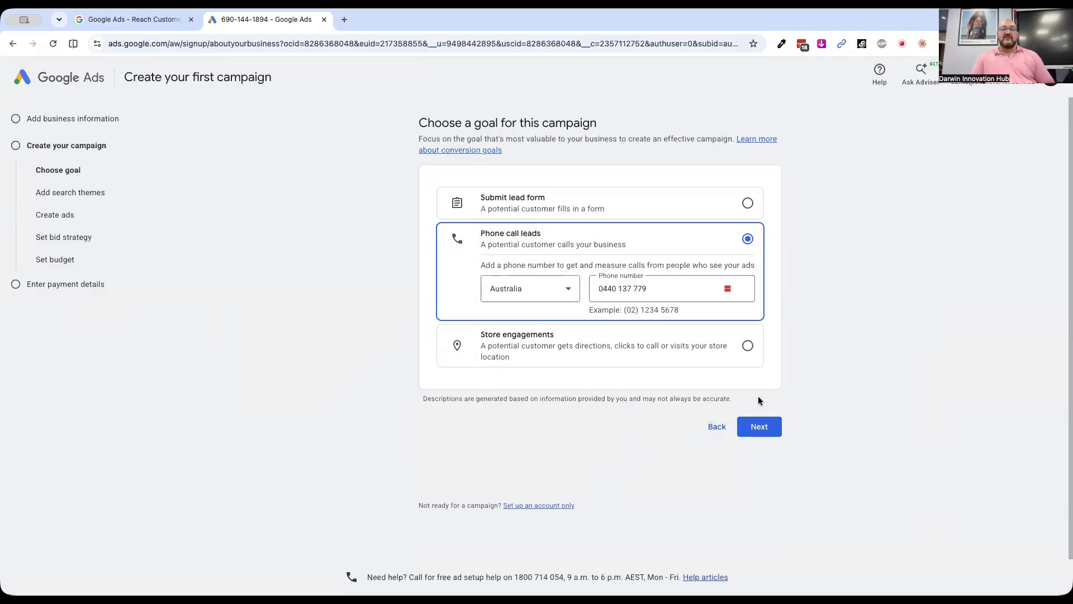
click(760, 427)
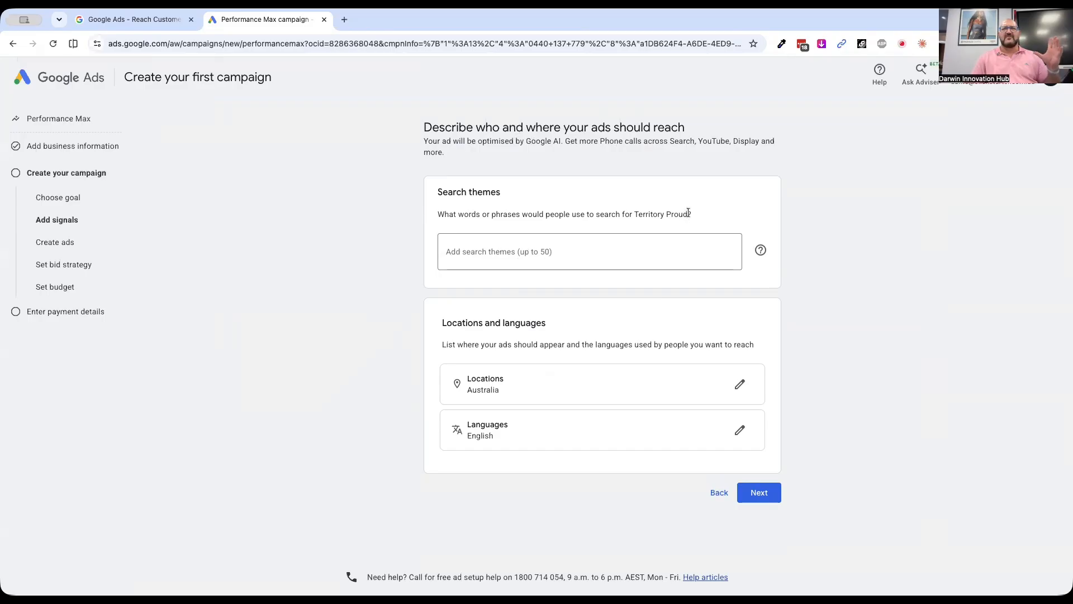
drag(639, 214, 700, 213)
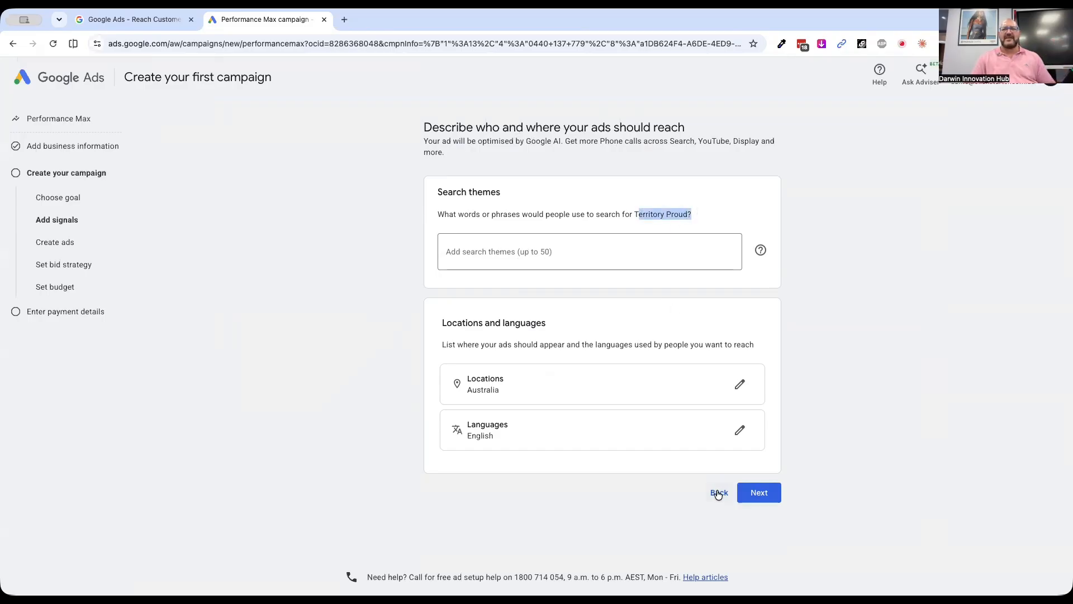
- Discard the campaign draft and go back through the goal and business description pages to the ad destination question
click(719, 493)
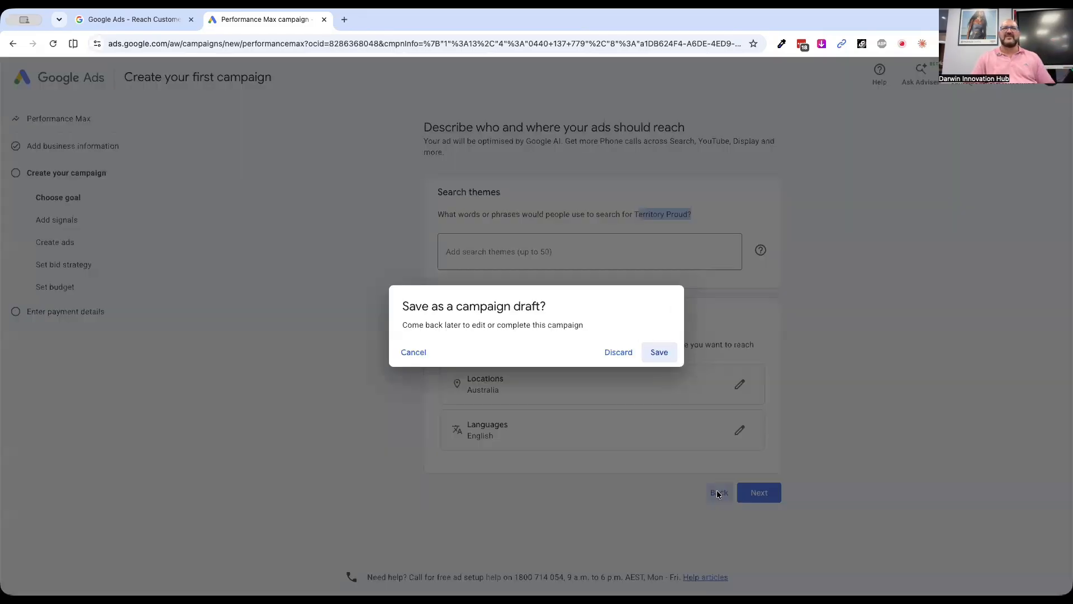
click(619, 352)
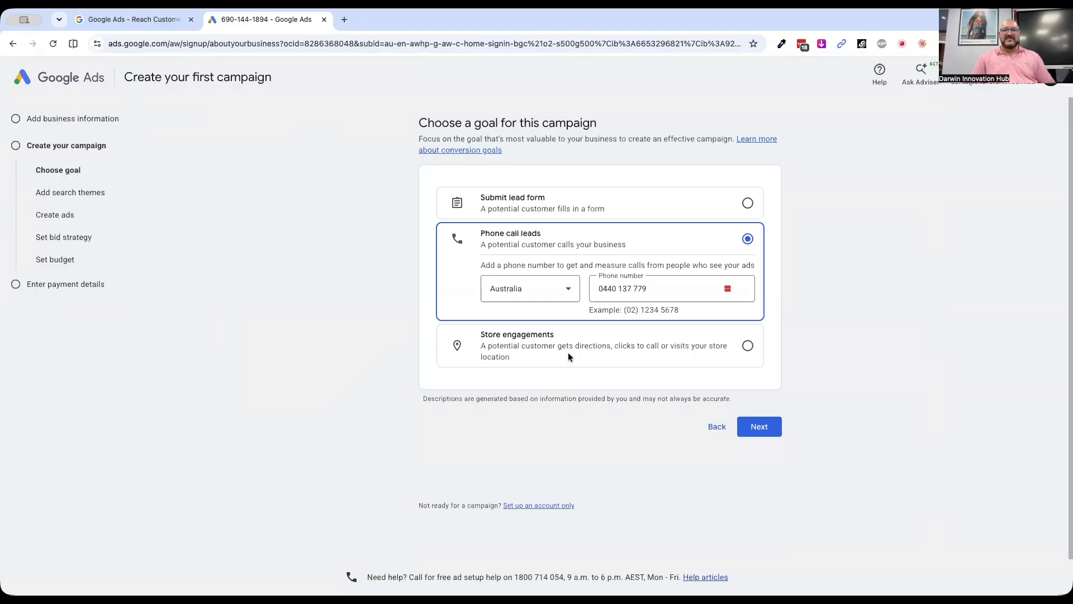
click(715, 427)
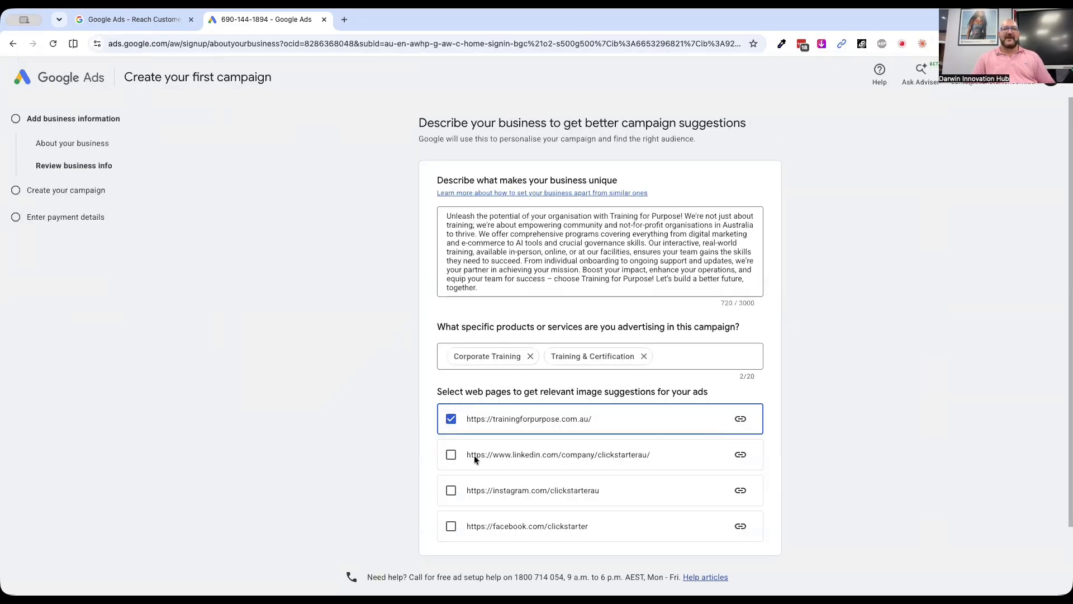
scroll(596, 431, down, 1)
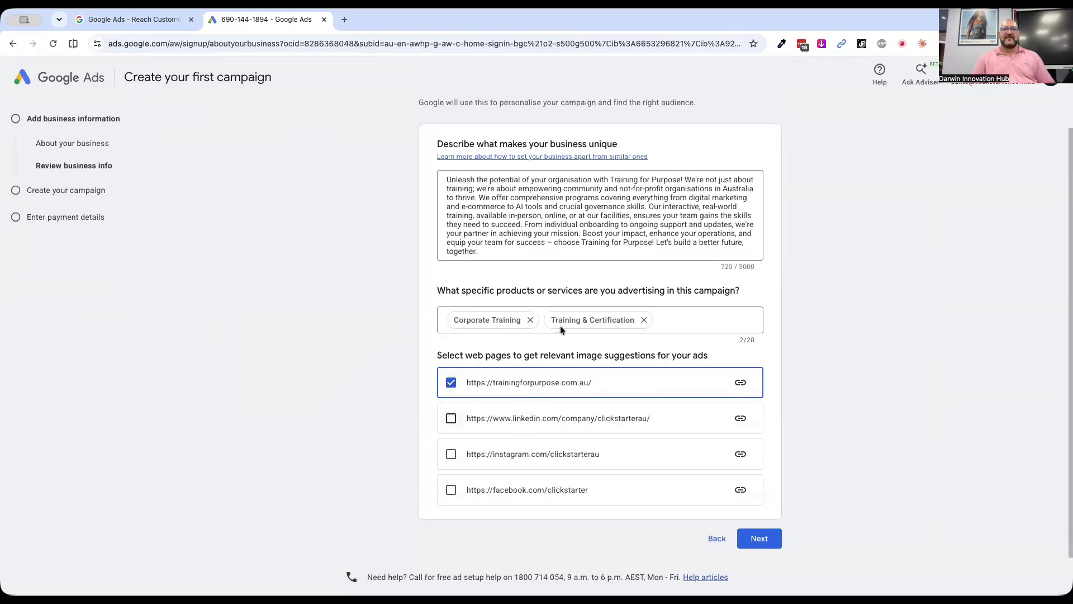
click(716, 538)
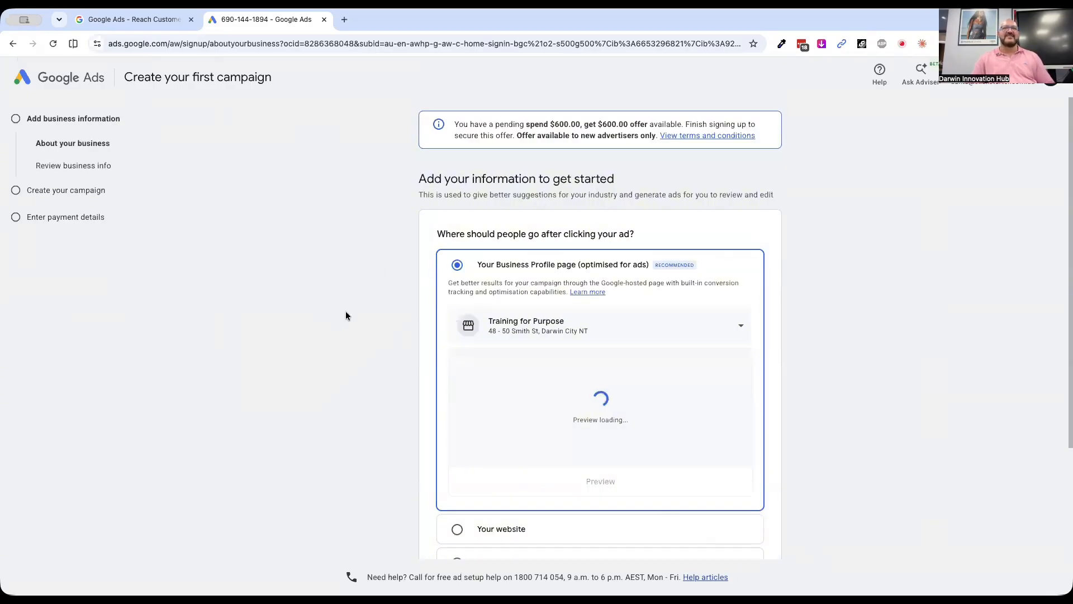
scroll(346, 315, down, 1)
scroll(346, 316, down, 2)
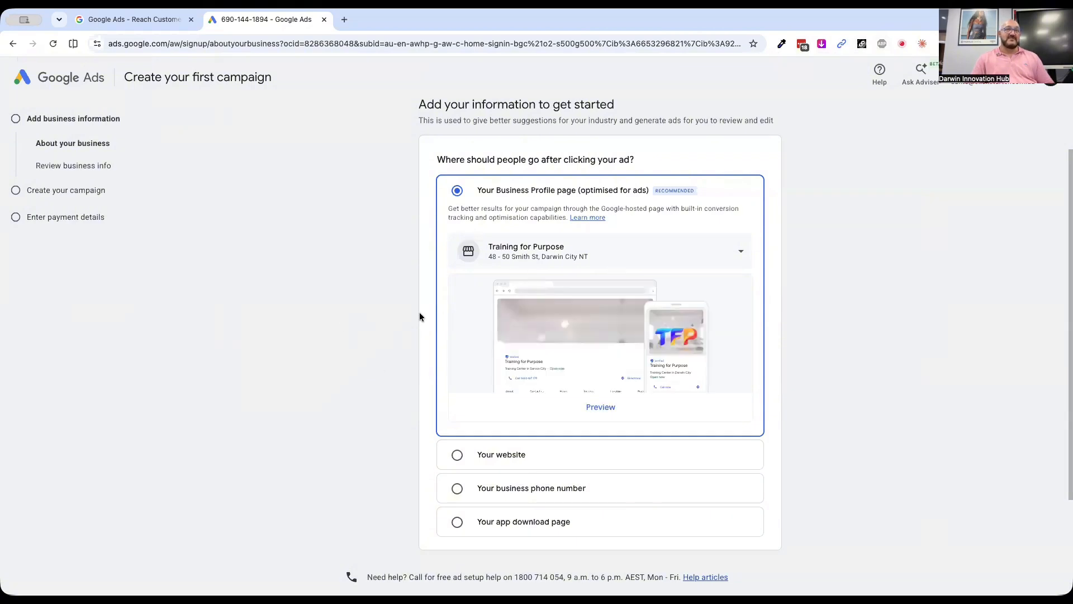
scroll(417, 451, down, 3)
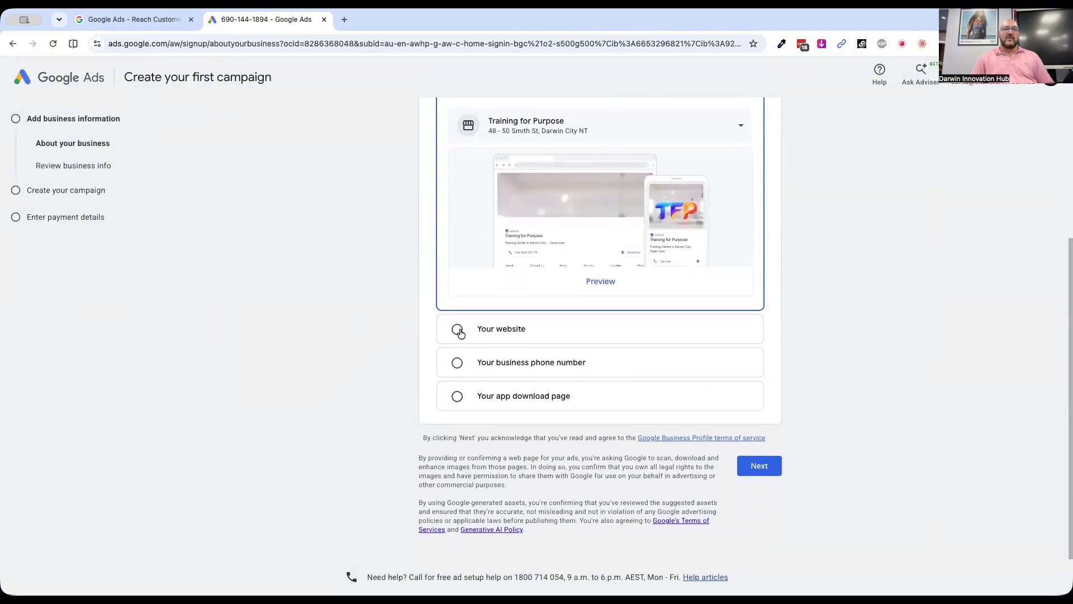
click(458, 330)
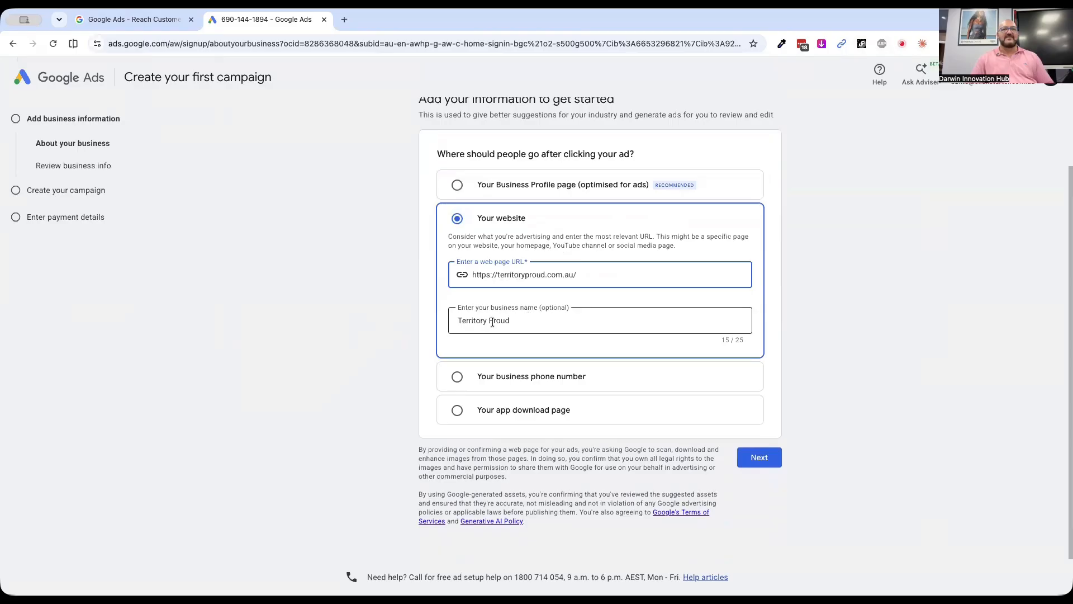
double_click(519, 275)
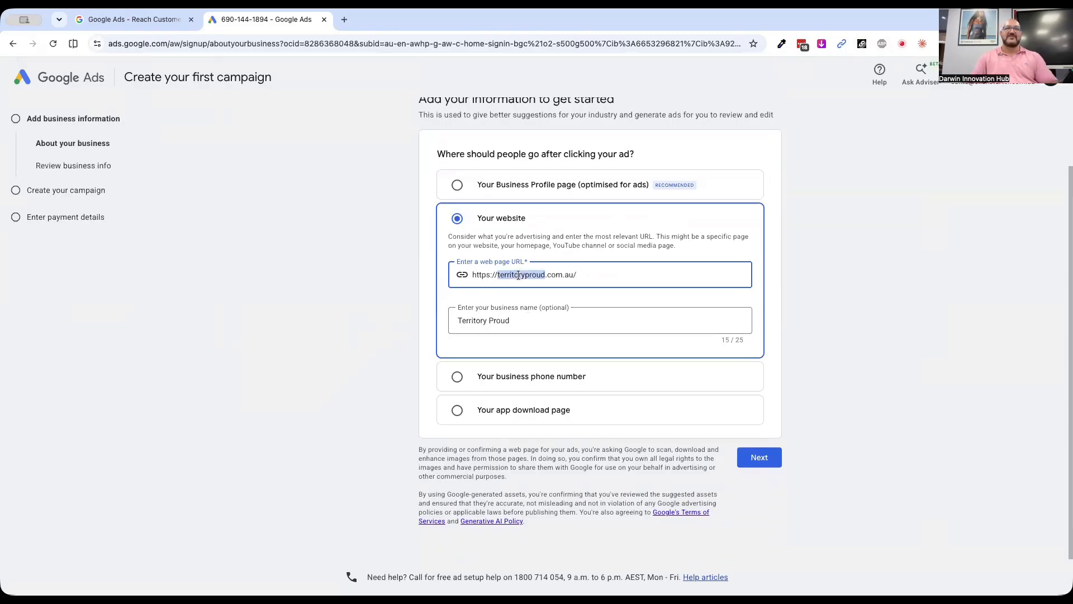
text(training)
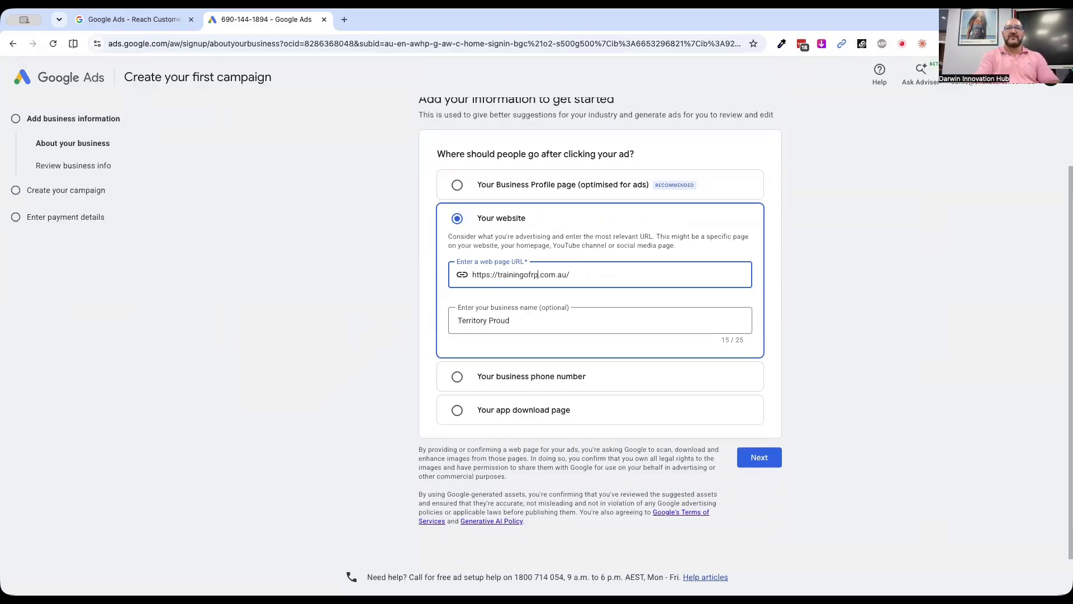
text(fort[p)
key(BackSpace)
key(BackSpace)
key(BackSpace)
text(rt[p)
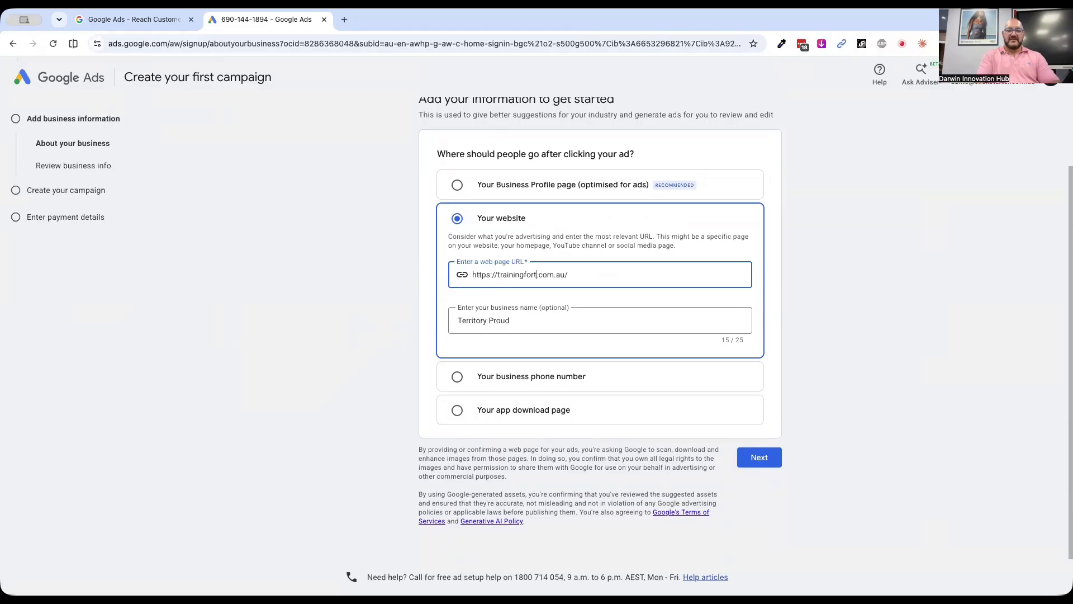
key(BackSpace)
key(BackSpace)
key(BackSpace)
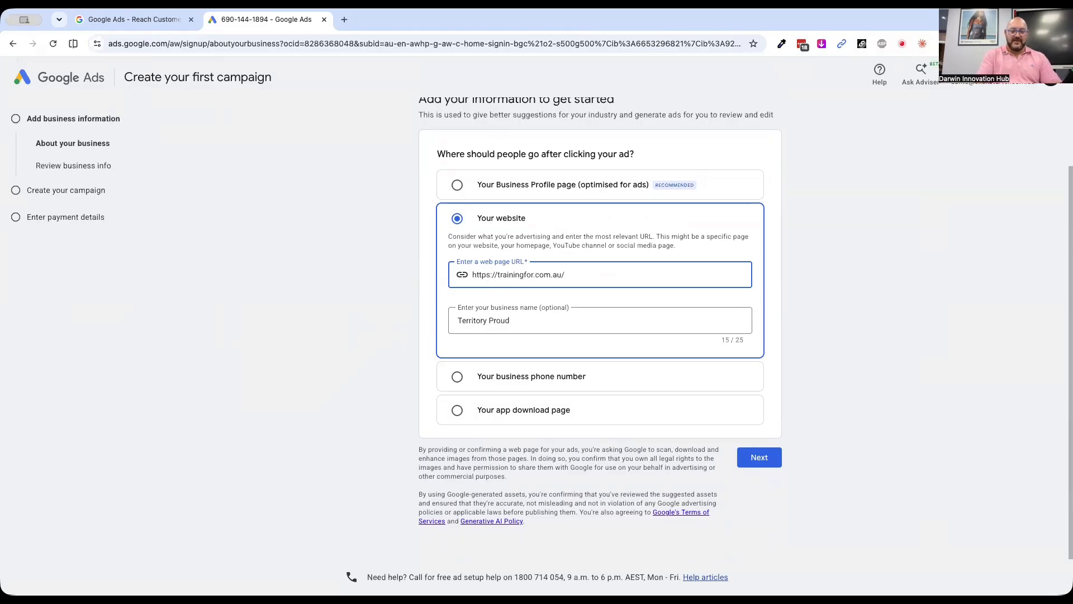
text(puyrp)
key(BackSpace)
key(BackSpace)
key(BackSpace)
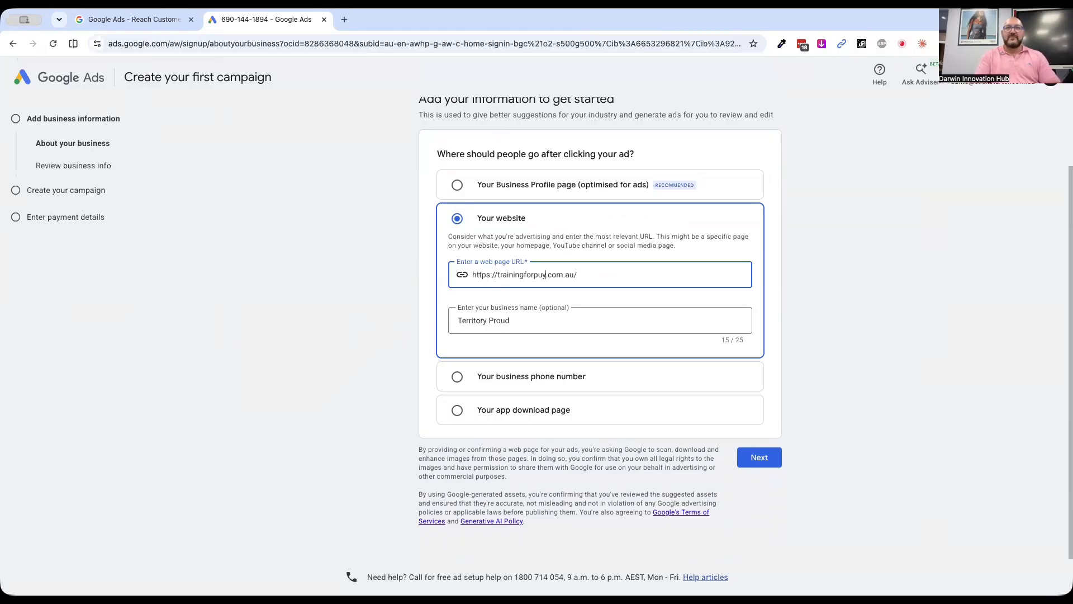
text(rpose)
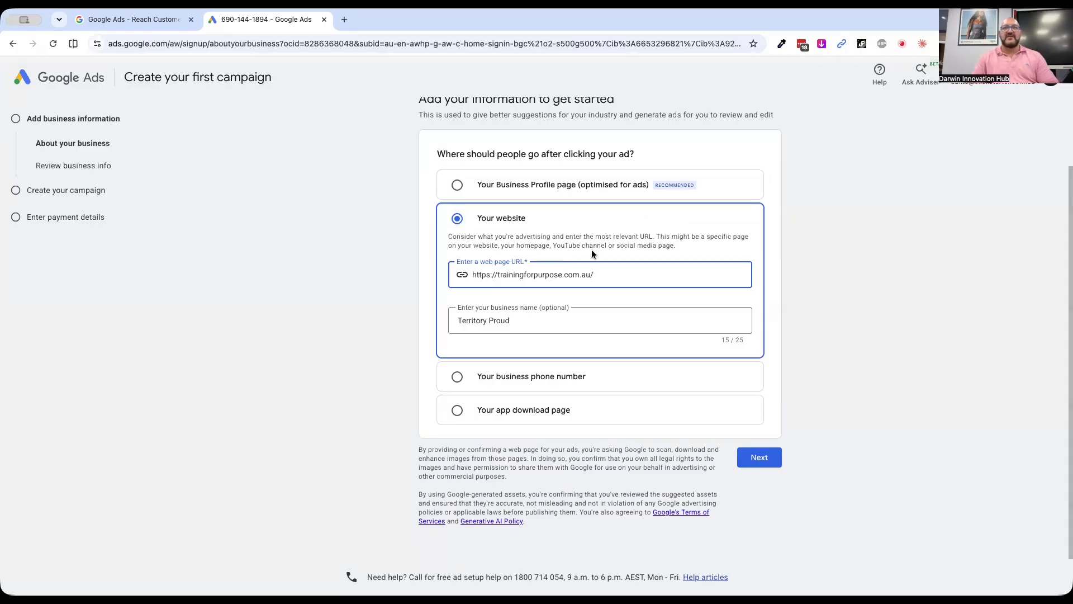
- Replace the business name for the website destination with "Training for Purpose"
click(555, 233)
drag(510, 321, 458, 320)
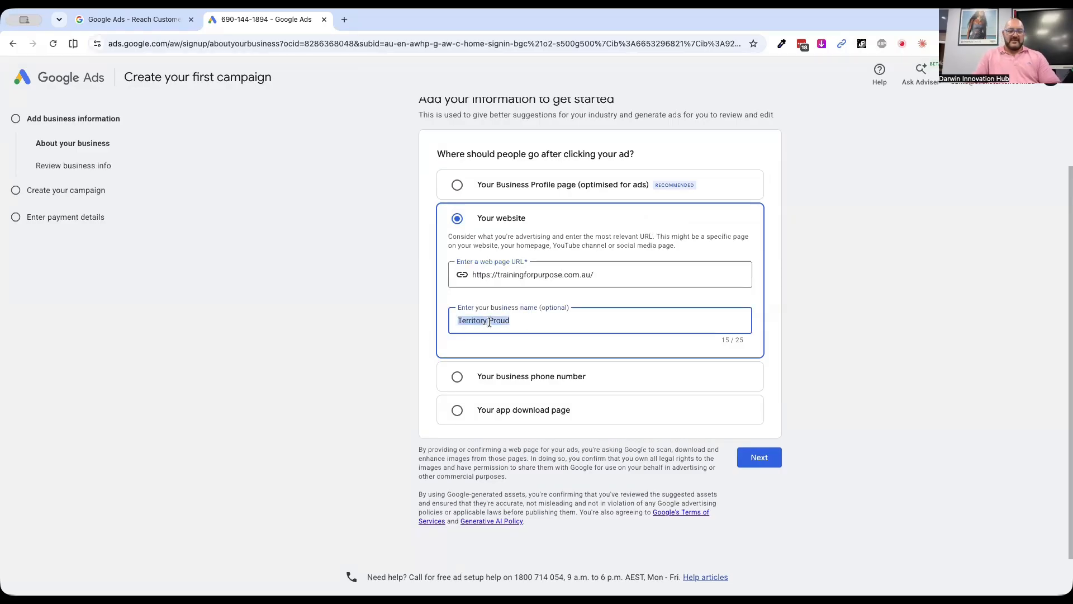
text(Traingi)
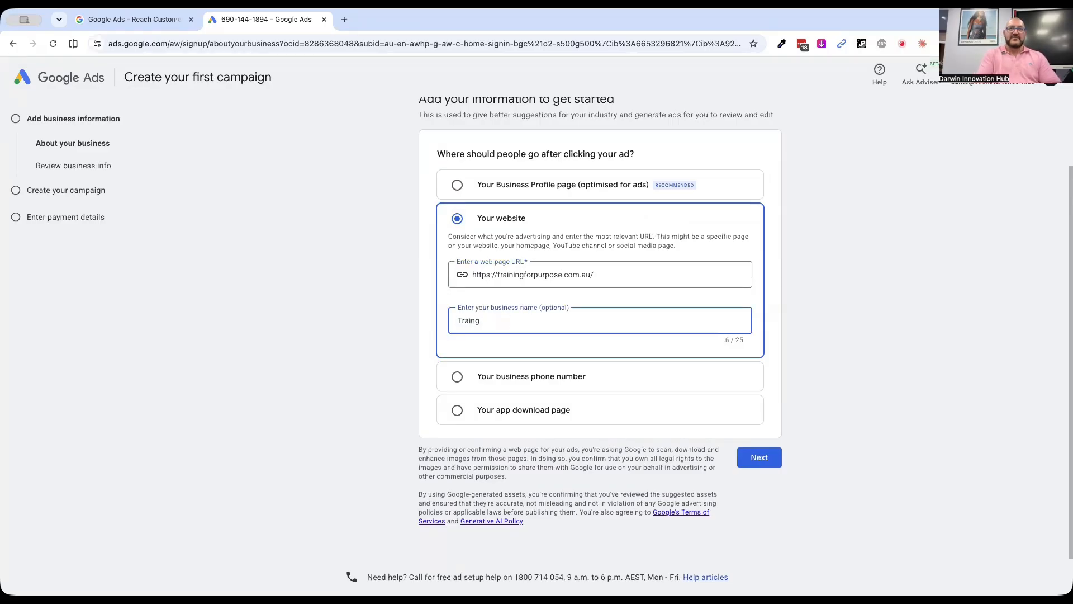
key(BackSpace)
text(ing)
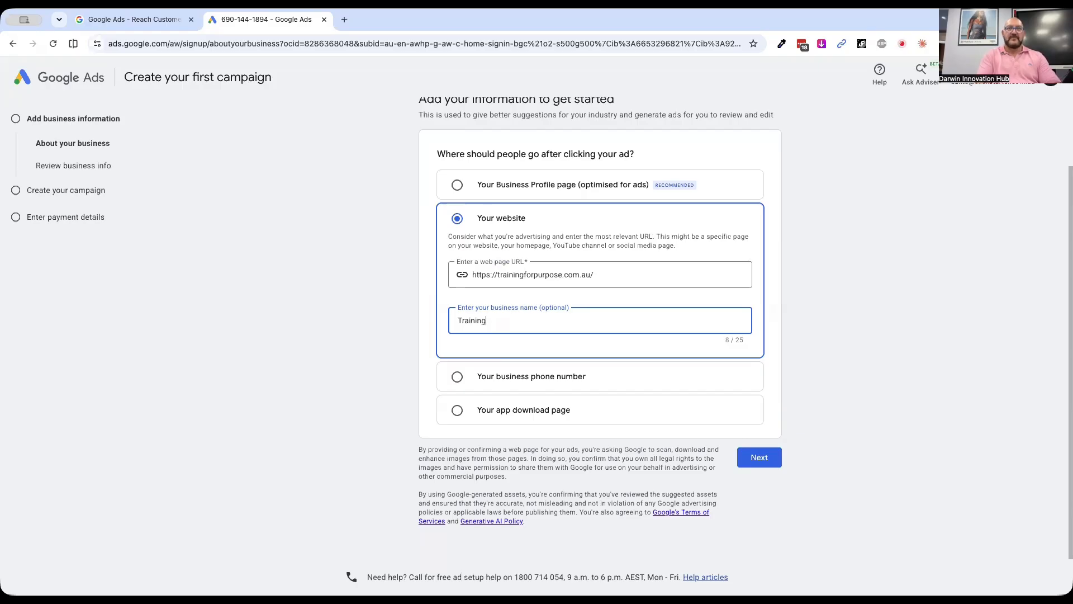
text( for Purpose)
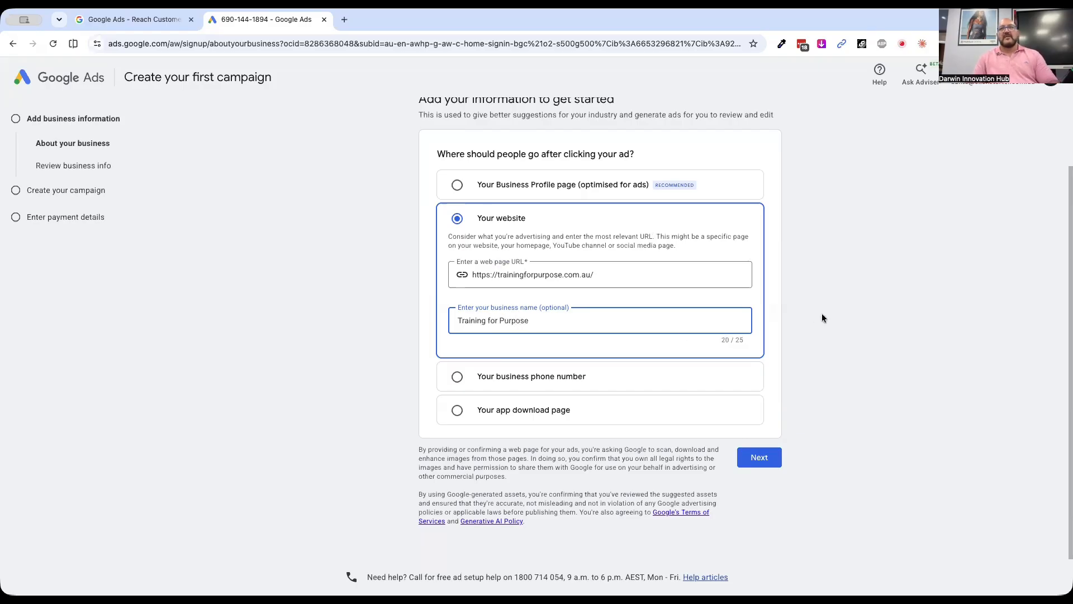
click(822, 318)
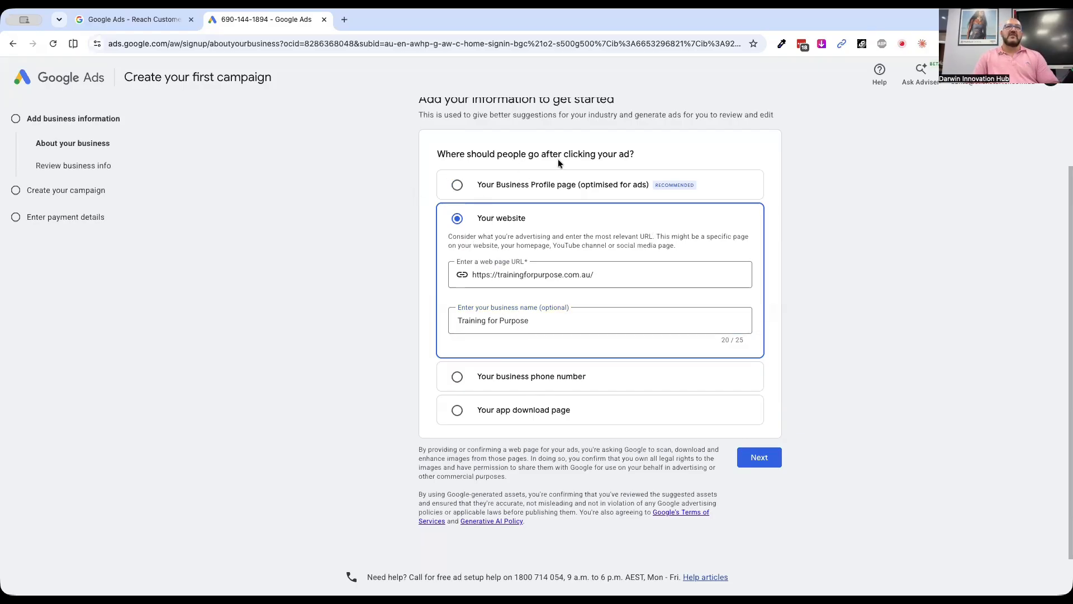
- Submit the website destination, discarding the existing draft campaign, and continue to the business description
scroll(369, 391, up, 2)
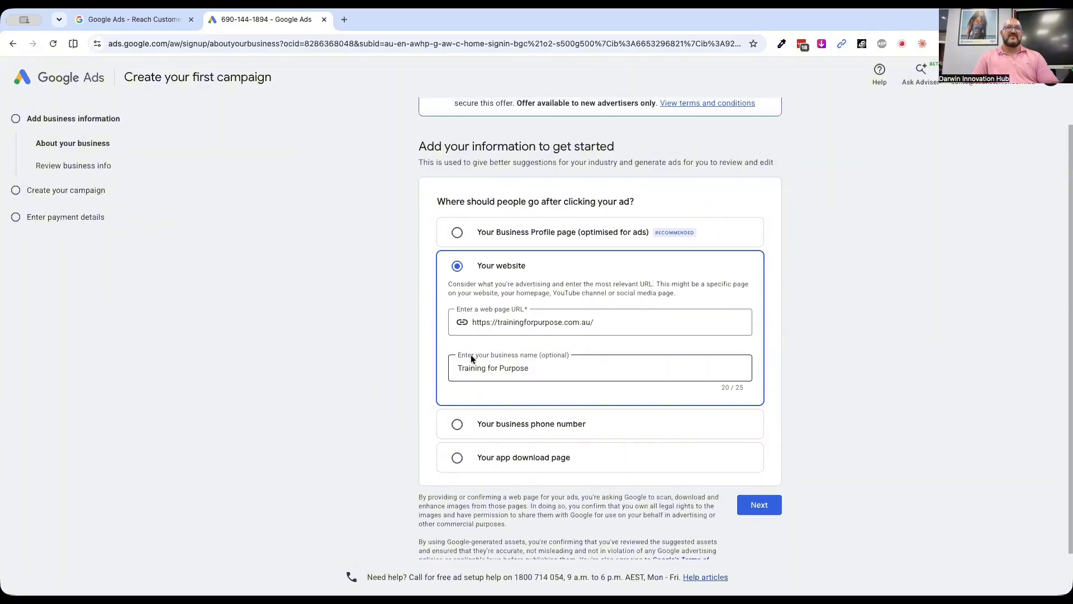
scroll(471, 358, up, 1)
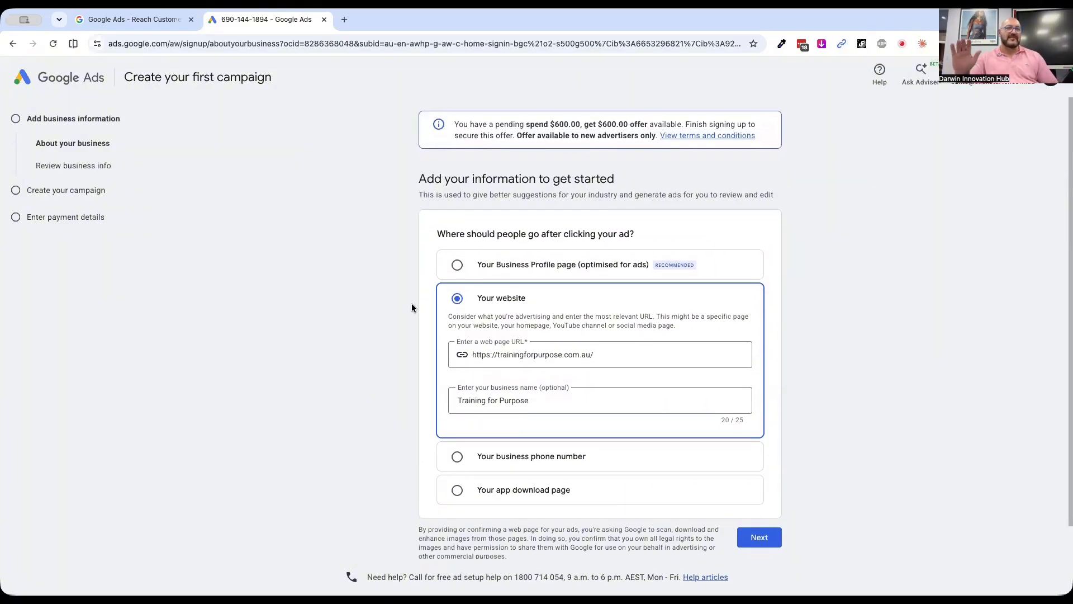
click(757, 544)
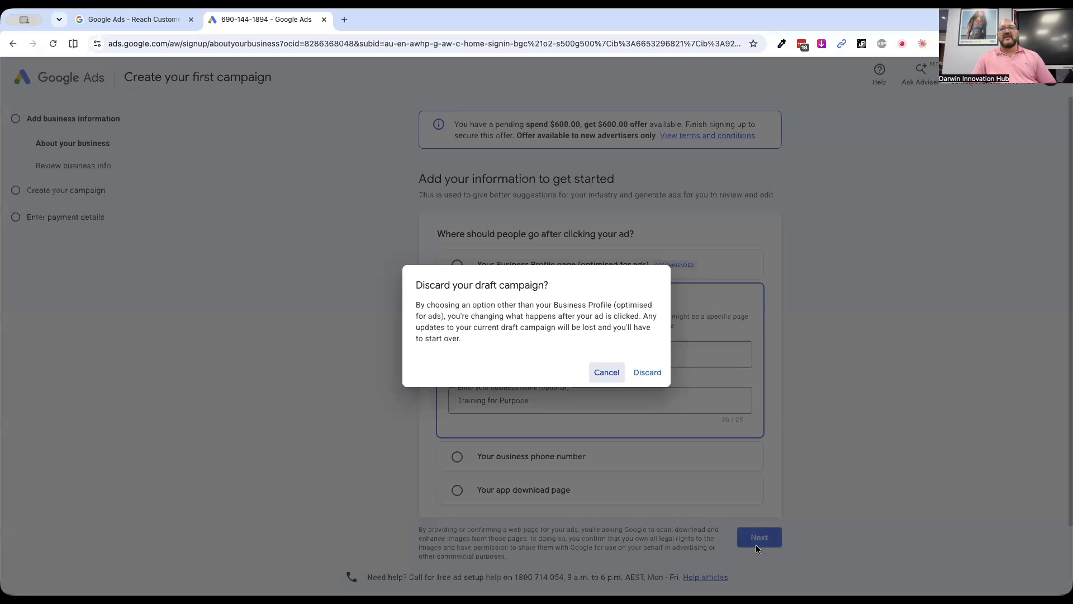
click(647, 373)
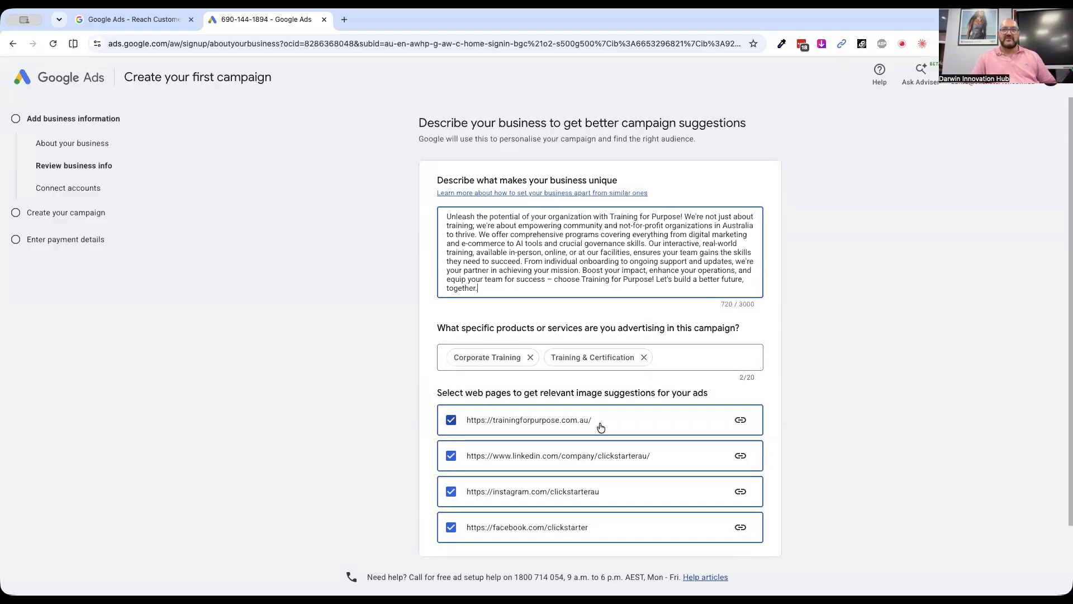
- Correct the regenerated business description to the spellings "organisation" and "organisations"
click(574, 217)
key(BackSpace)
text(s)
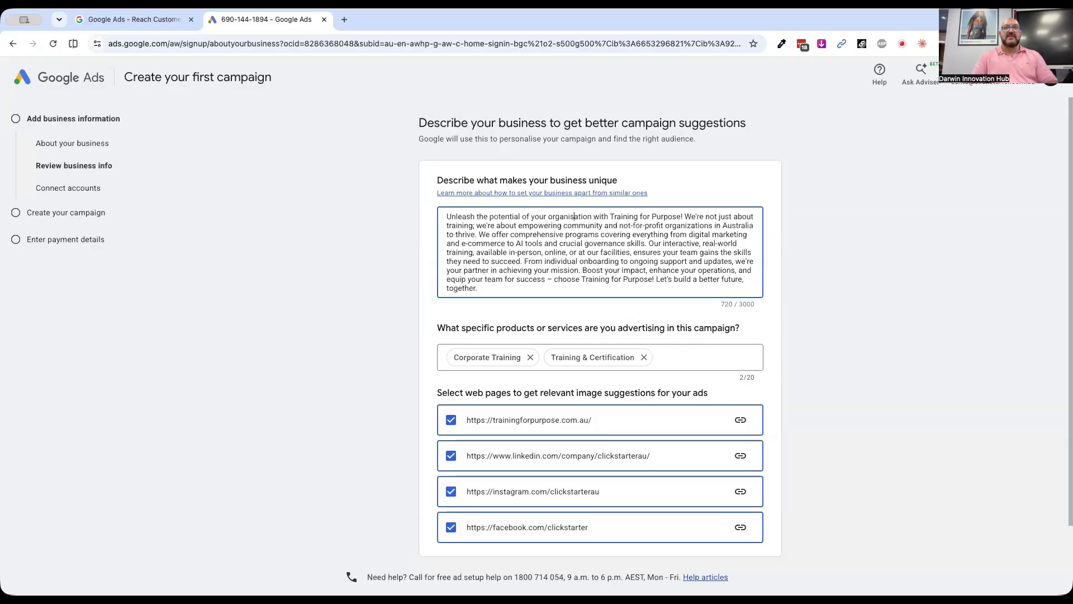
click(692, 226)
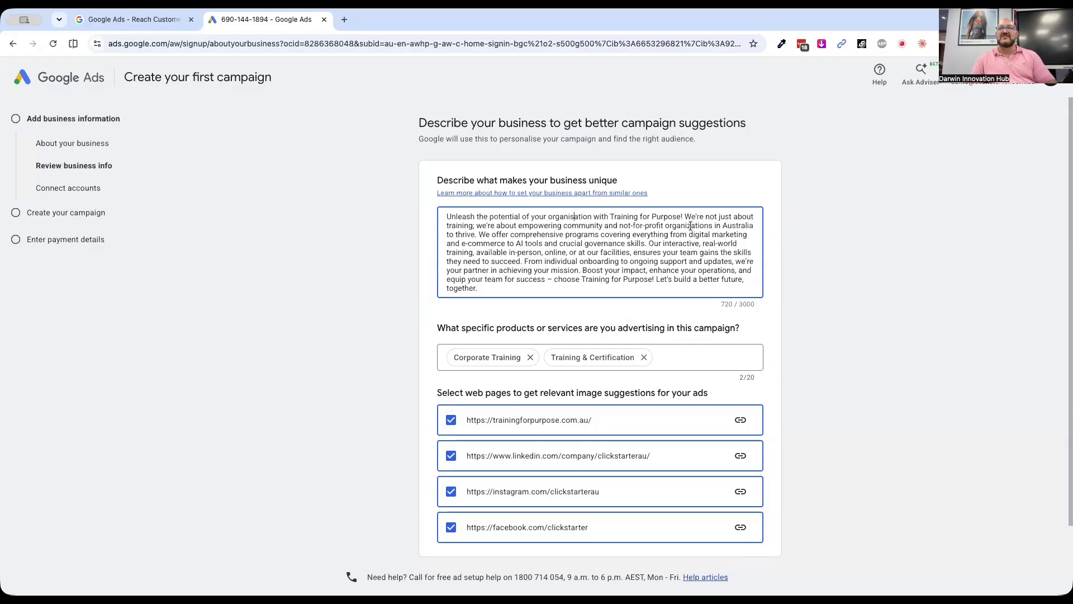
key(BackSpace)
text(s)
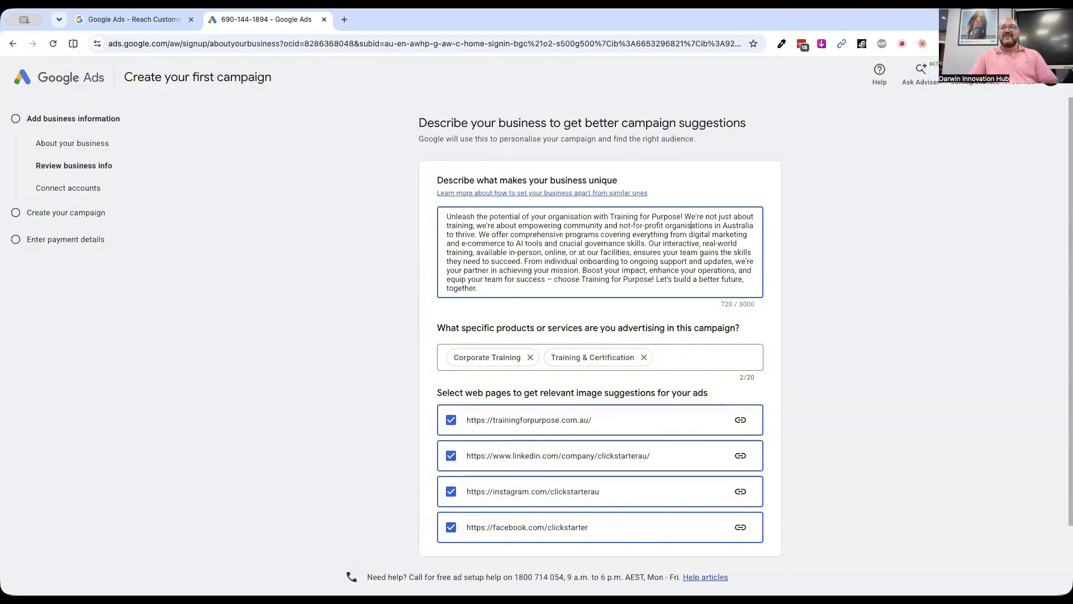
click(443, 319)
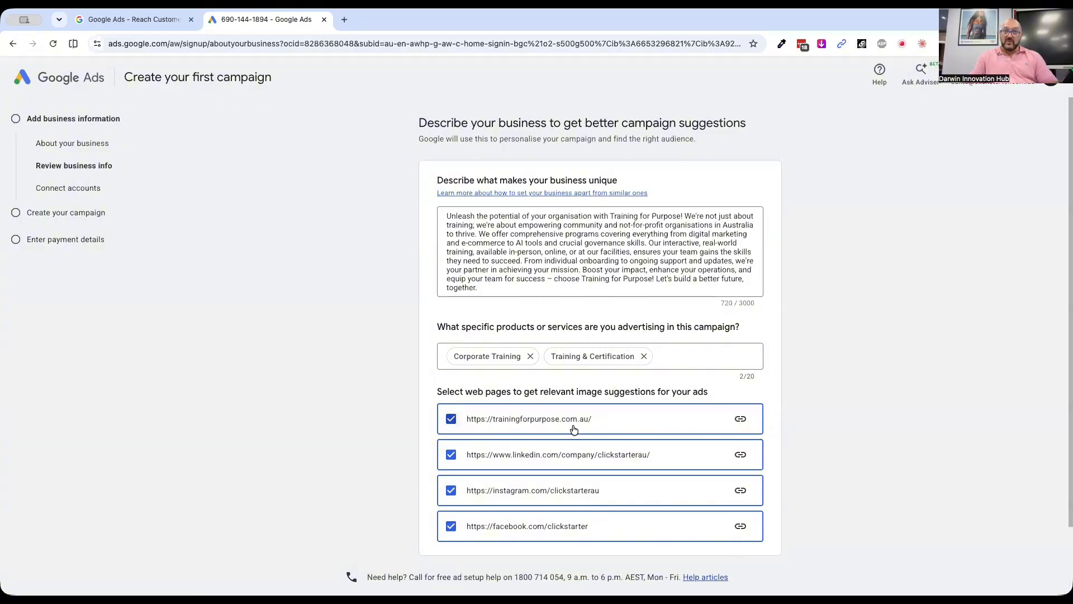
- Exclude the LinkedIn, Instagram and Facebook pages from the image suggestion sources, keeping only trainingforpurpose.com.au
click(450, 456)
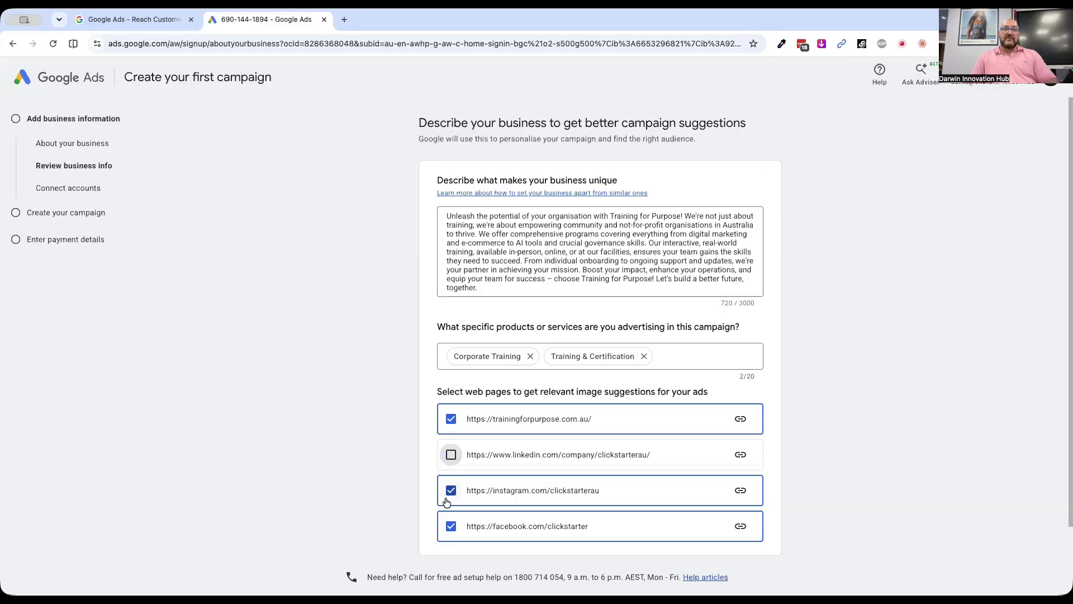
click(451, 492)
click(451, 527)
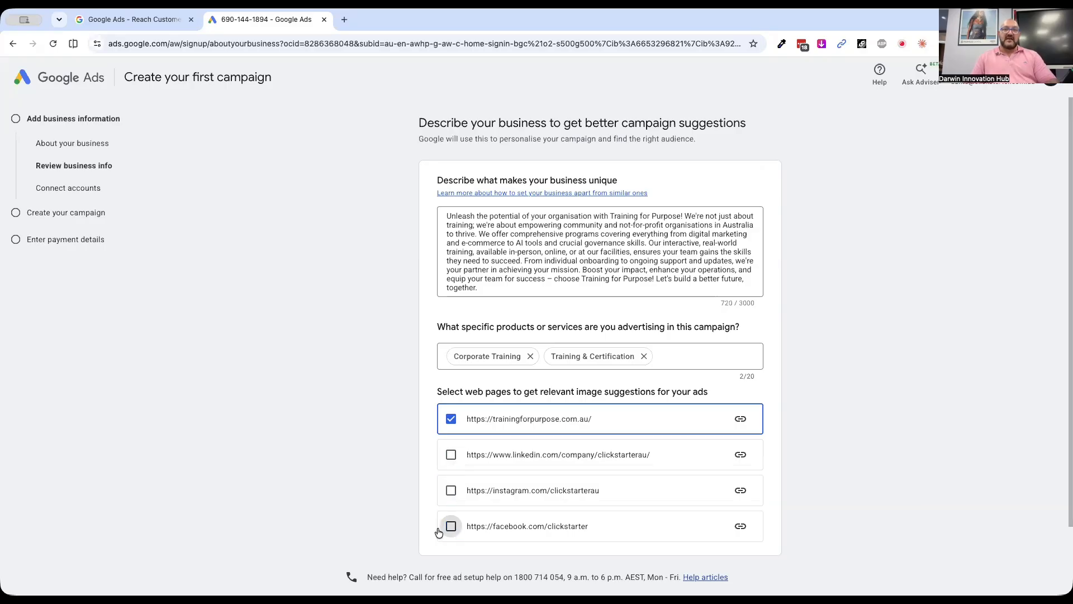
- Submit the business description, keep the linked accounts as they are and continue to the campaign goal
scroll(365, 495, down, 1)
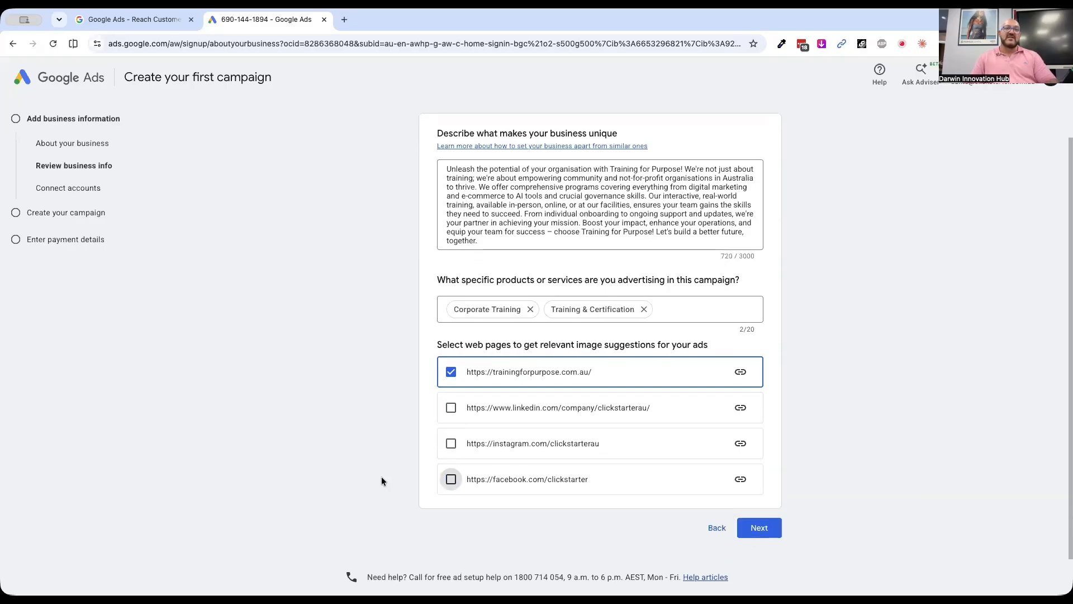
click(758, 530)
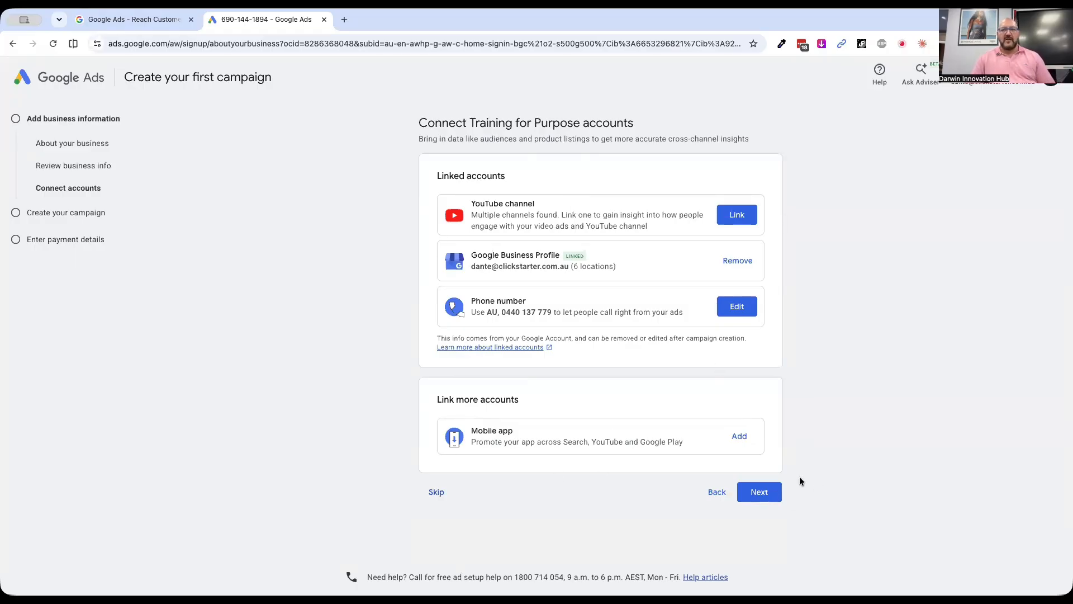
click(761, 492)
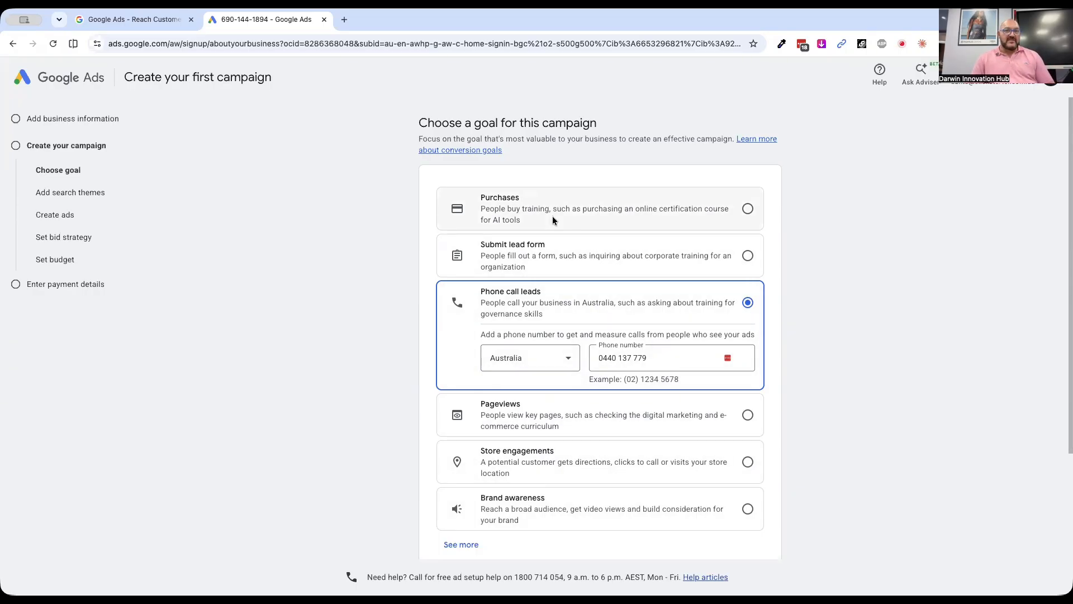
- Choose Pageviews as the campaign goal and try to open trainingforpurpose.com.au in a new tab to find the page URL
click(512, 419)
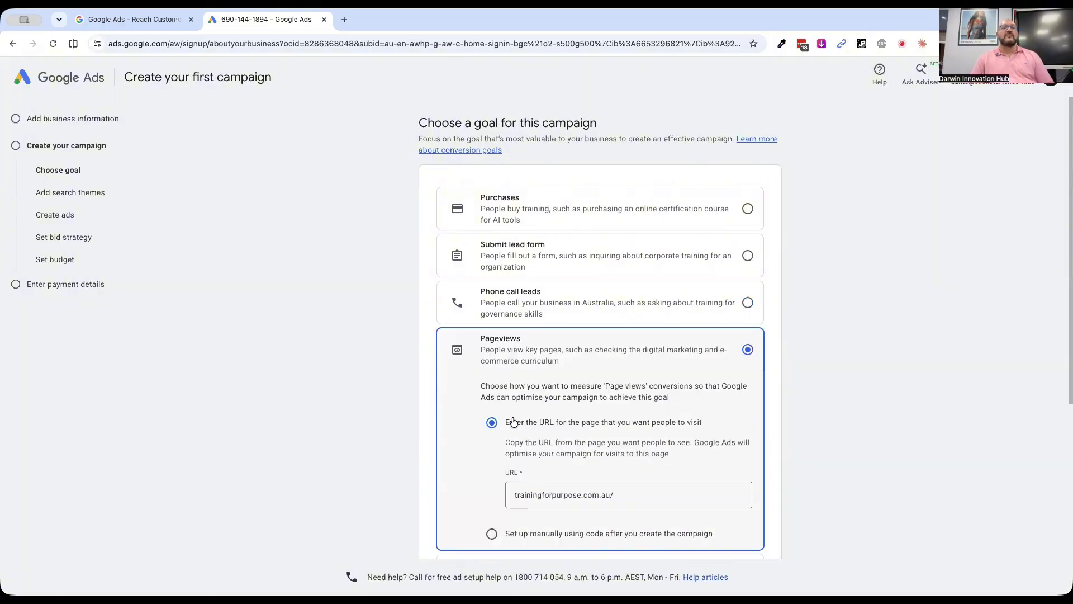
click(627, 494)
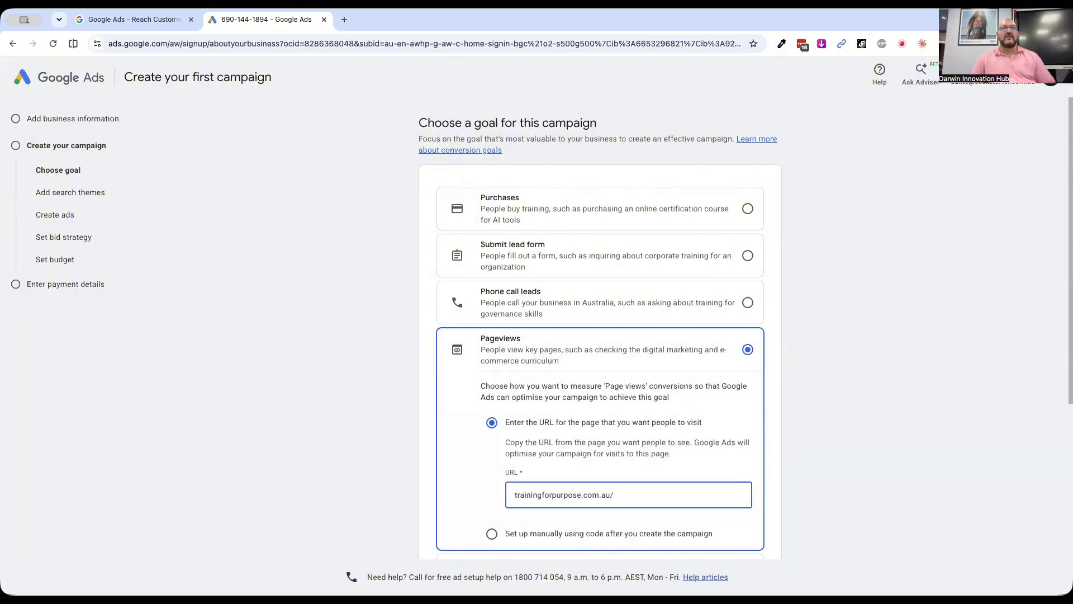
click(344, 19)
text(training)
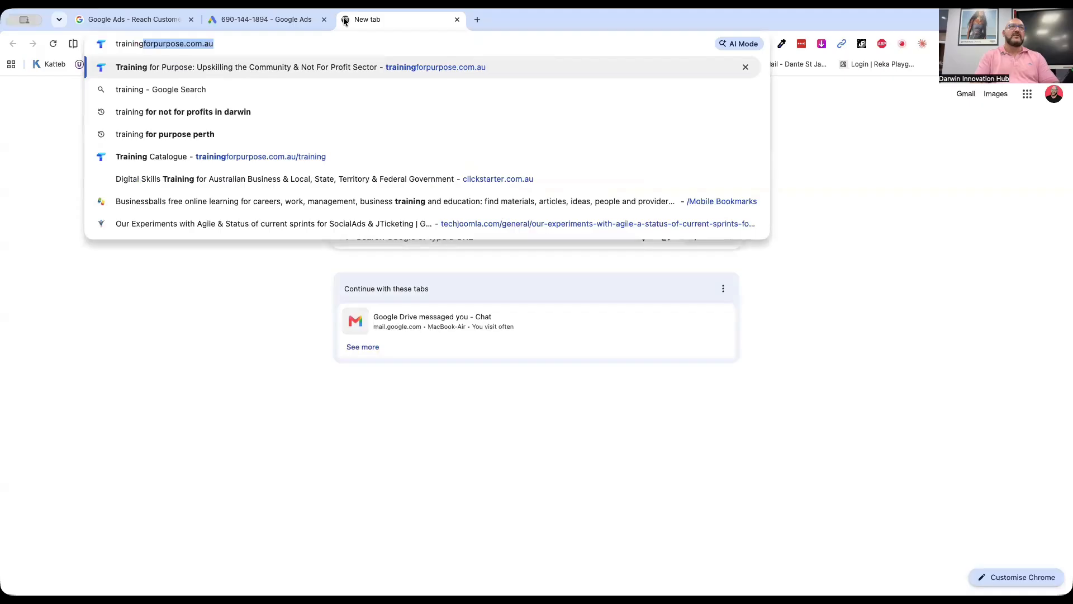
key(Return)
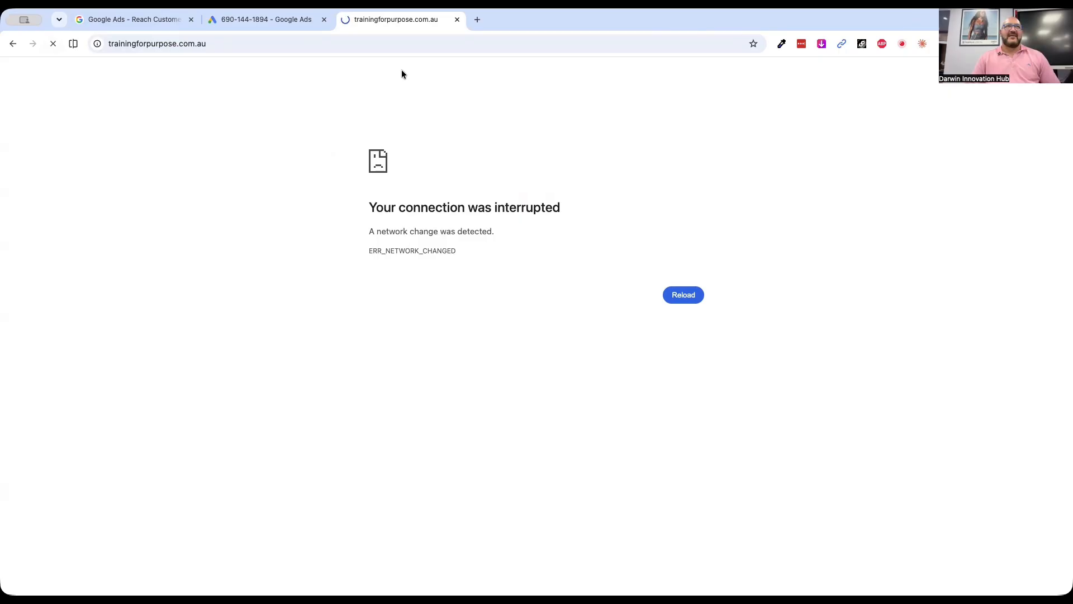
click(56, 44)
- Return to the campaign setup and review the goal options from Purchases to the Pageviews URL setting
click(255, 17)
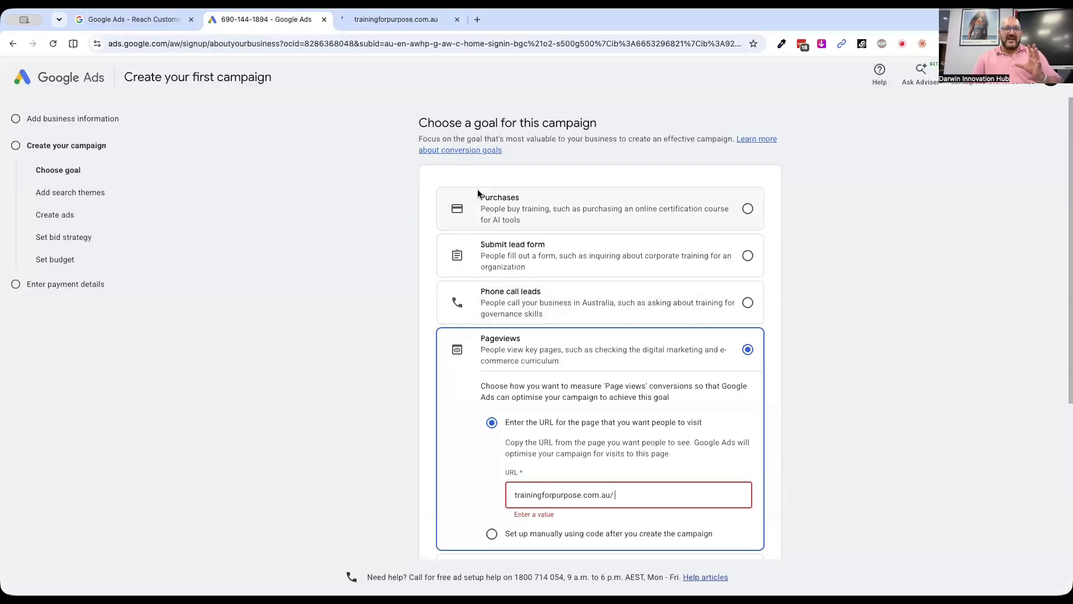
scroll(567, 218, up, 5)
scroll(567, 218, down, 5)
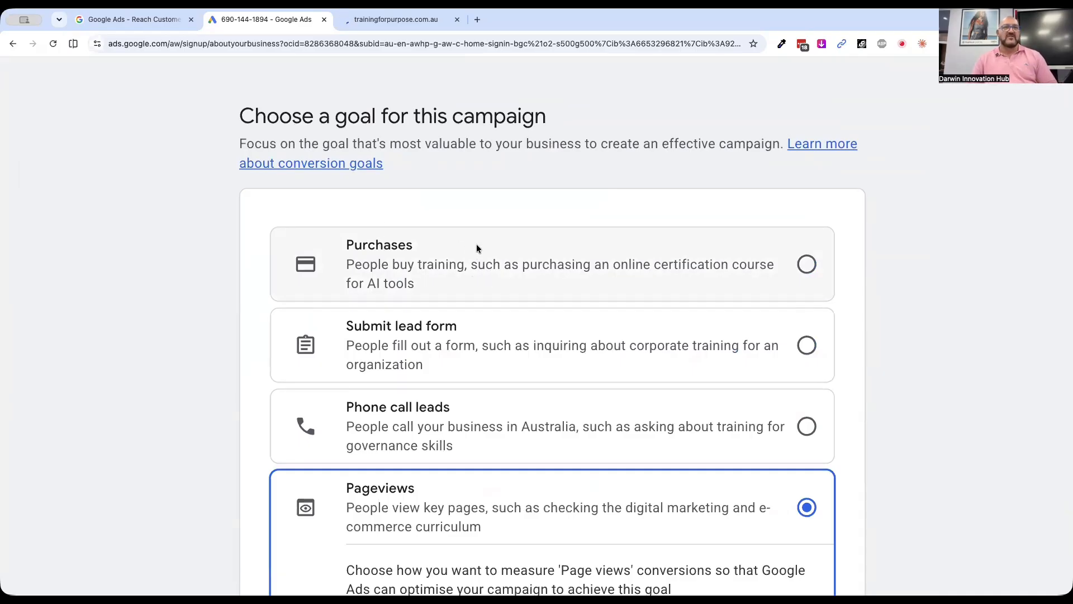
scroll(480, 347, down, 3)
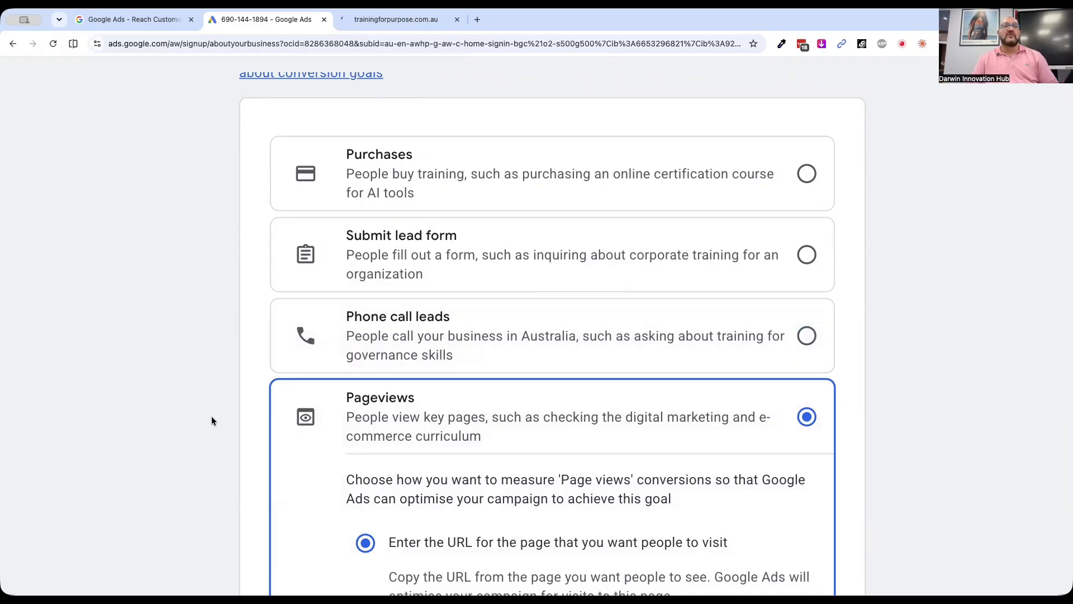
scroll(247, 434, down, 3)
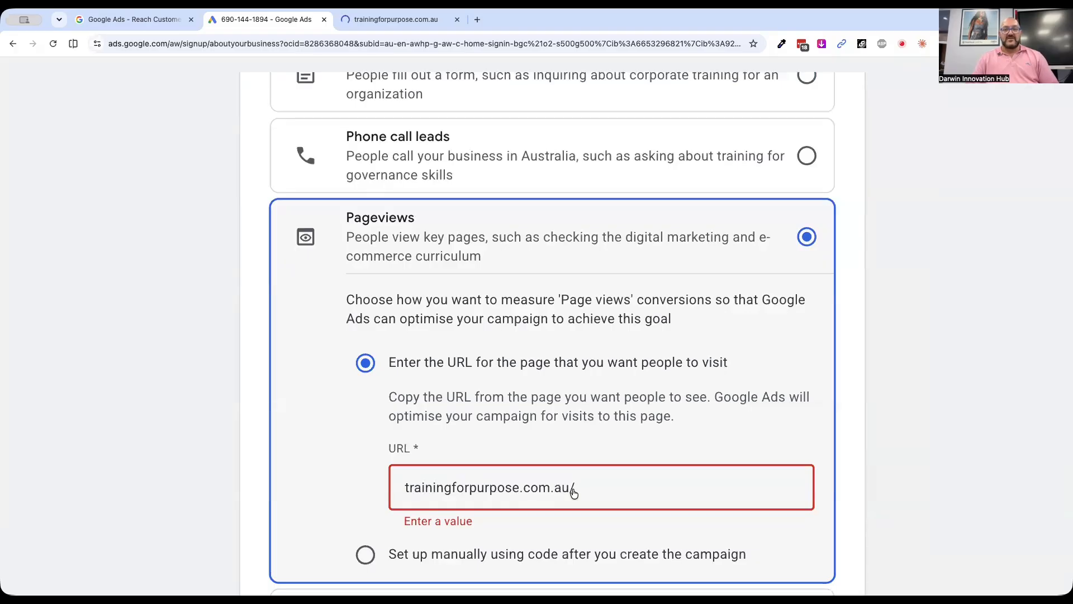
- Try to reload the Training for Purpose site, and try loading clickstarter.com.au in the same tab
click(372, 19)
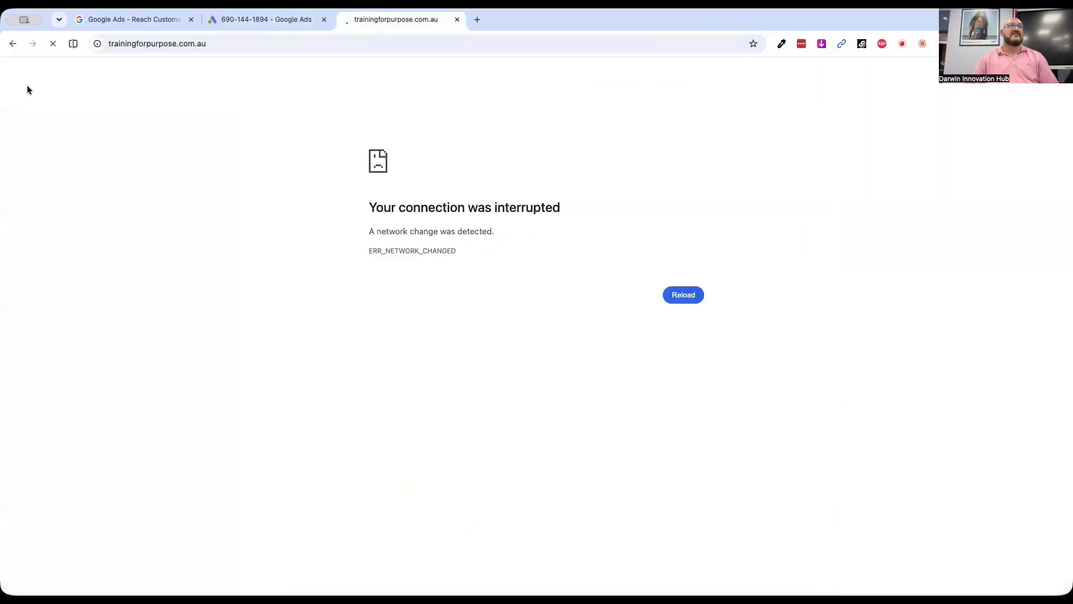
click(54, 43)
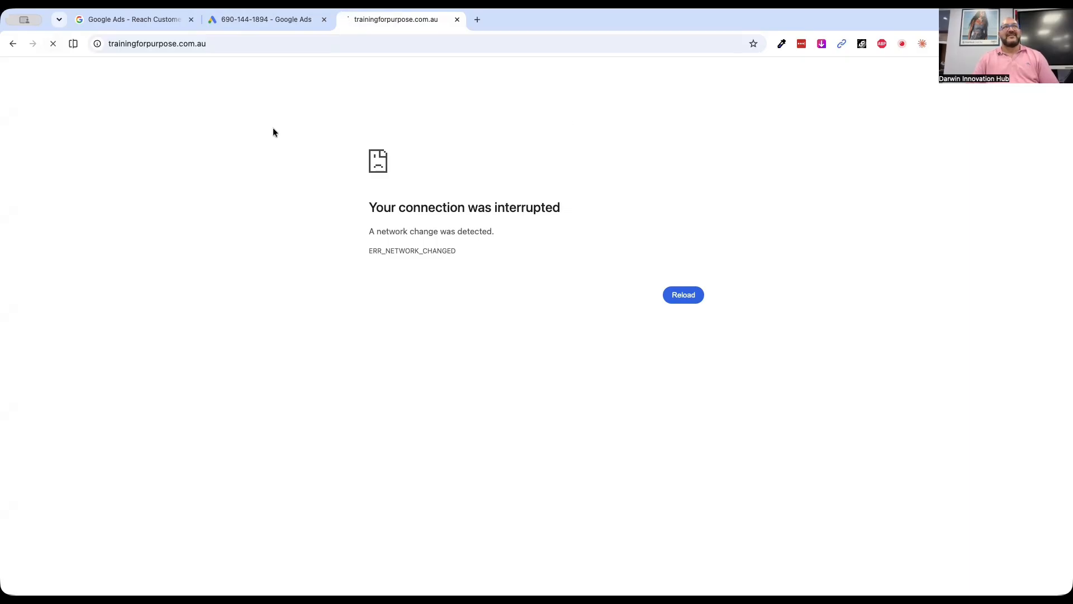
click(226, 42)
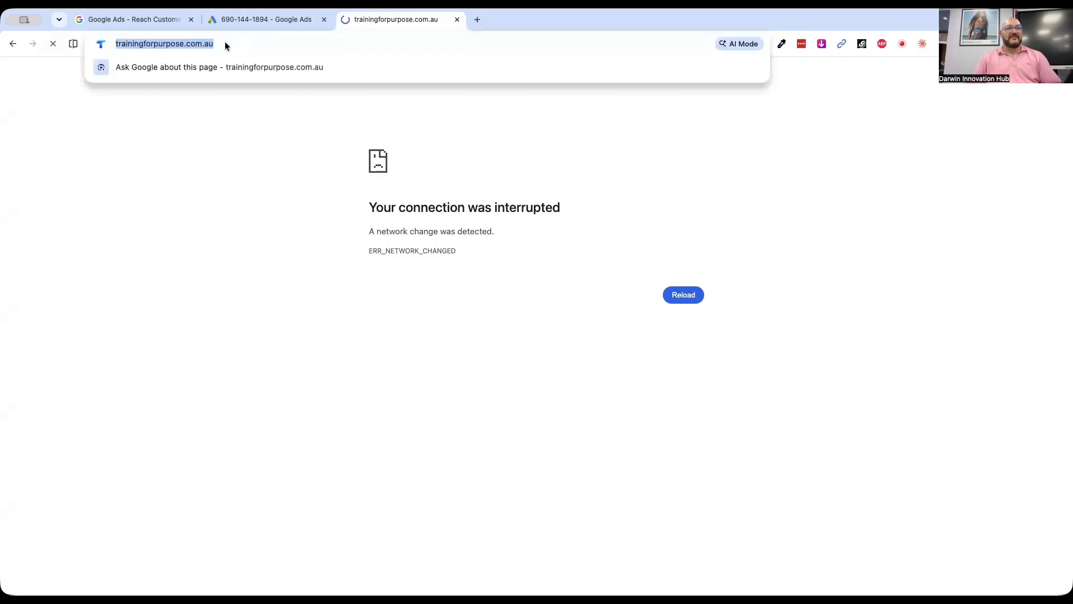
text(clickstarter.com.au)
key(Return)
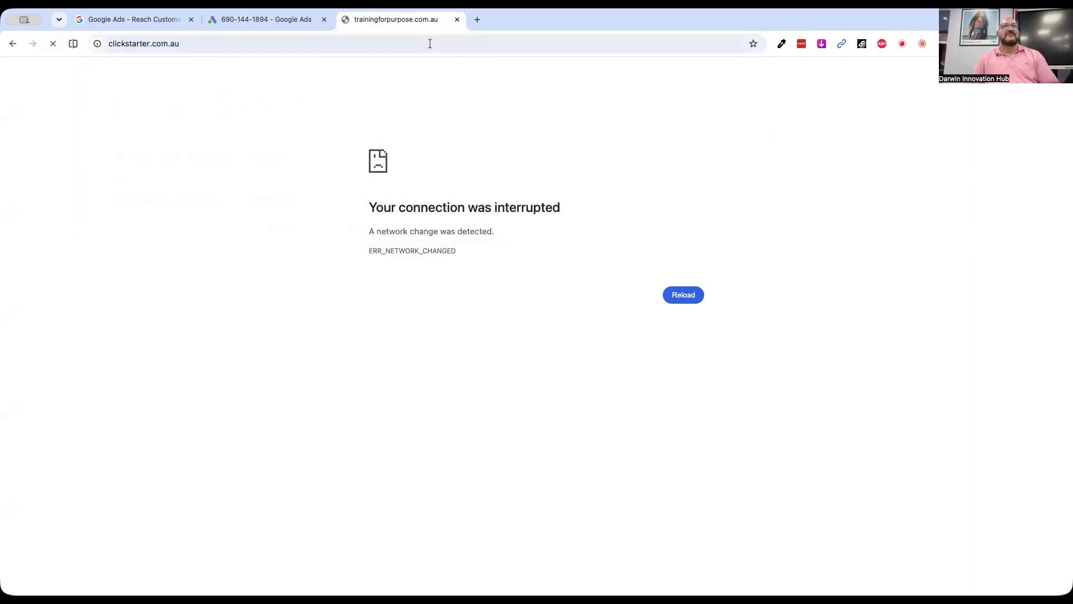
click(320, 46)
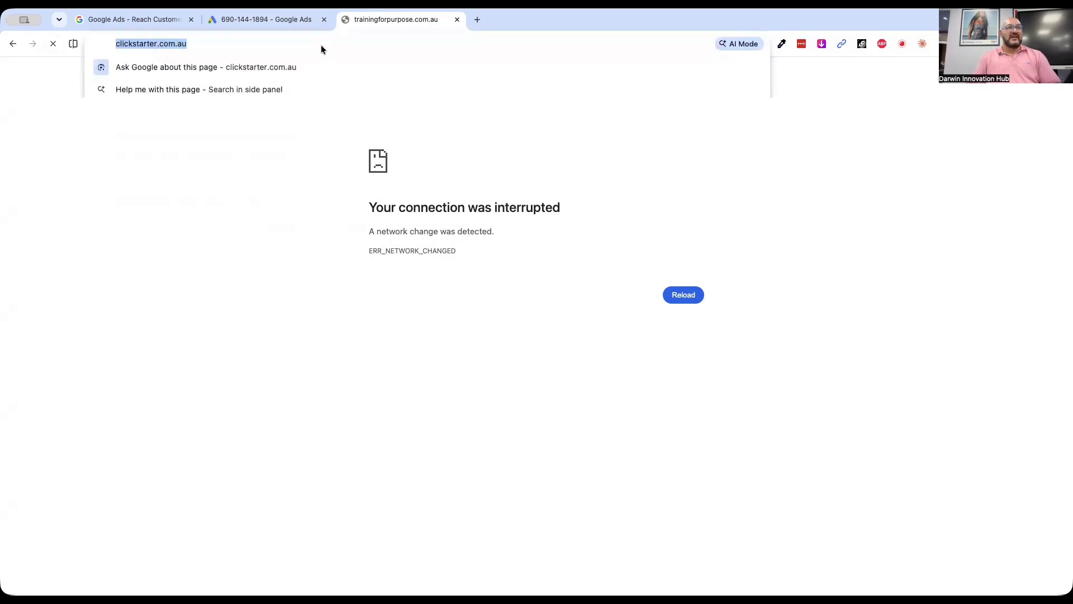
key(Return)
- Go to the Training Catalogue address trainingforpurpose.com.au/training and copy its URL
click(189, 43)
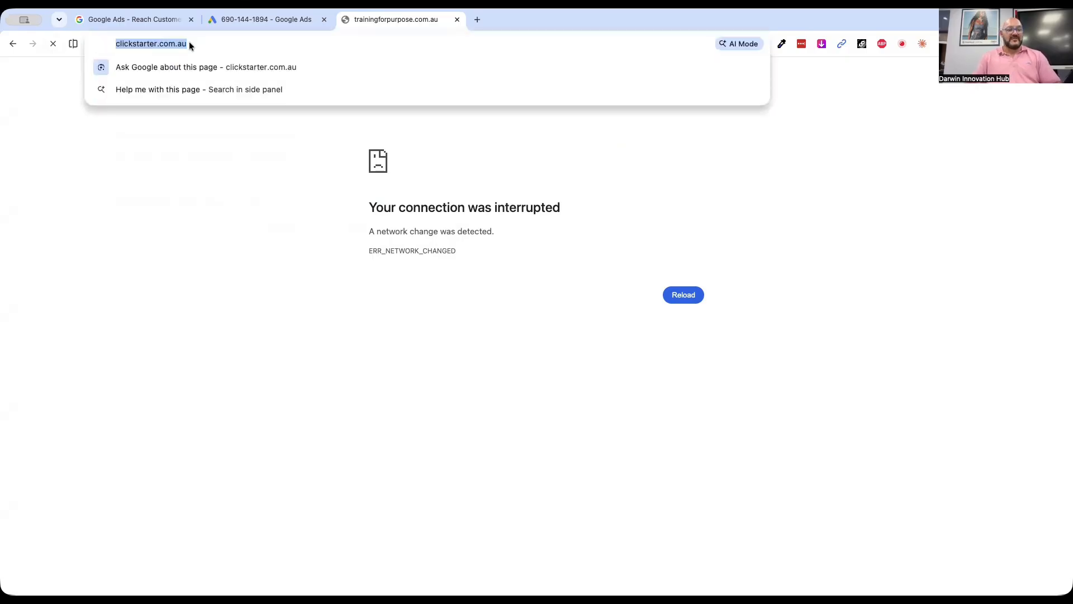
text(training)
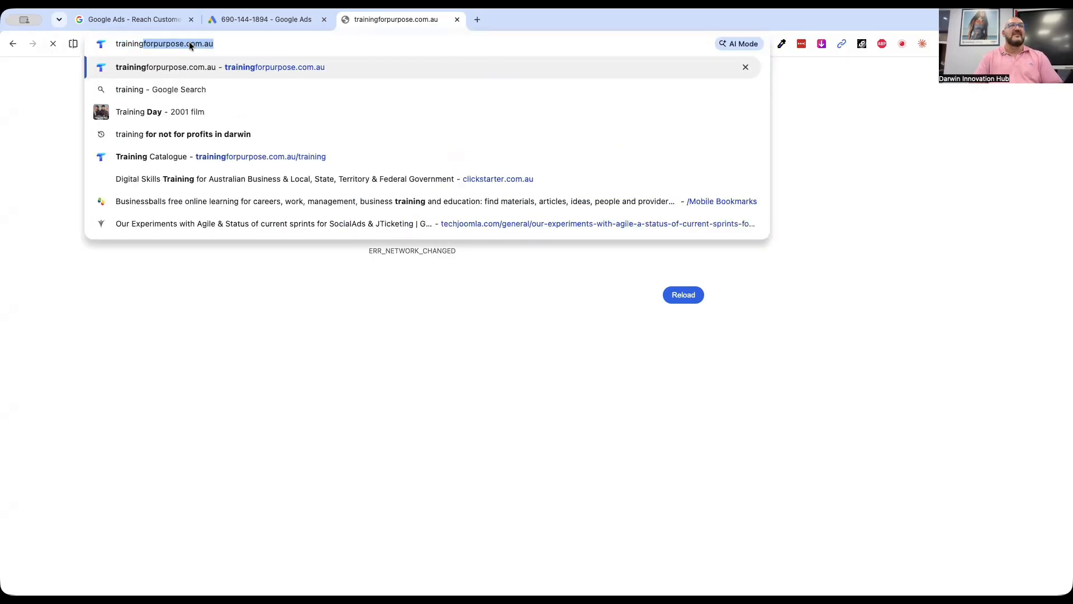
key(Down)
key(Down)
key(Down)
key(Down)
key(Return)
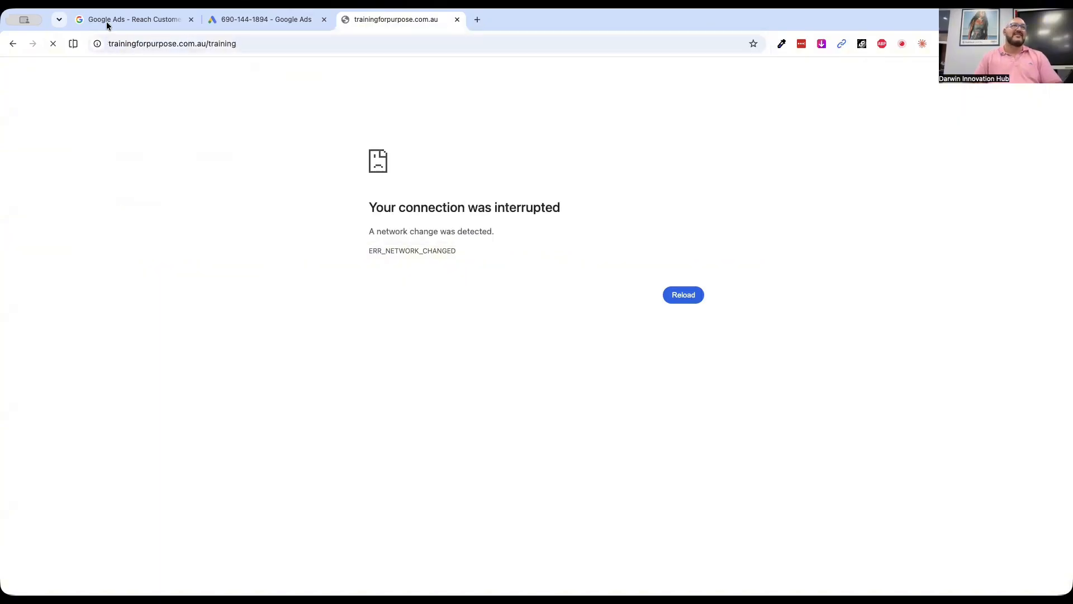
click(206, 48)
key(super+c)
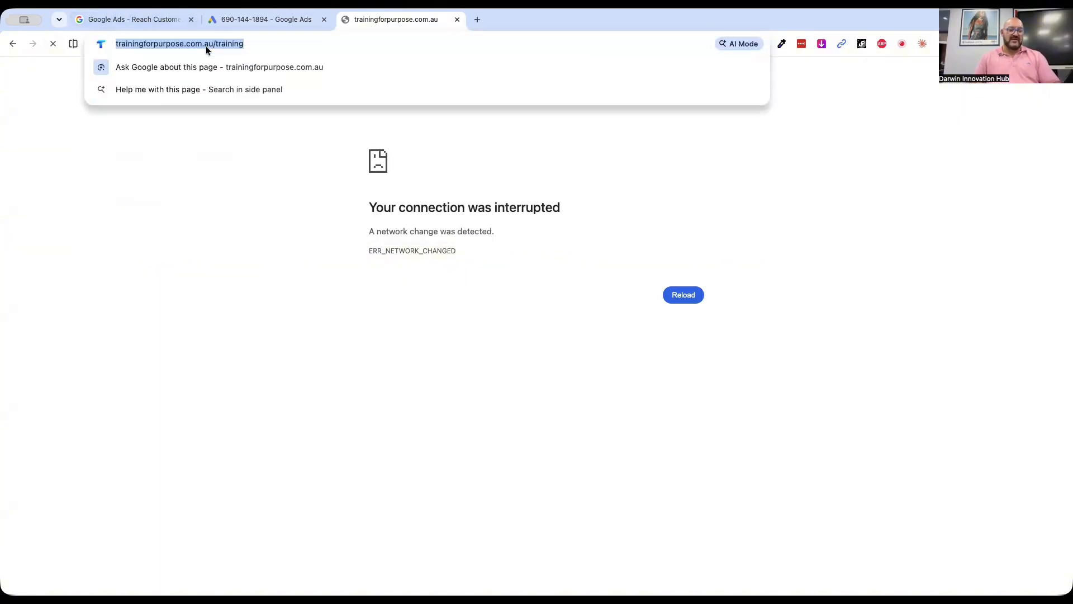
- Set the Pageviews goal URL to trainingforpurpose.com.au/training, removing the duplicated part, and submit the campaign goal
click(237, 21)
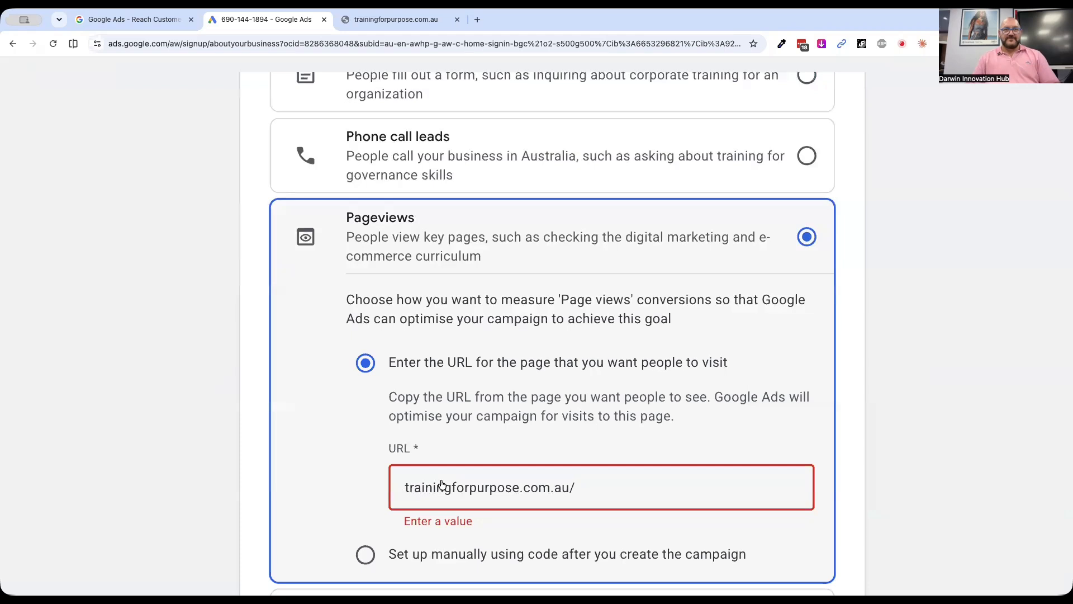
key(super+v)
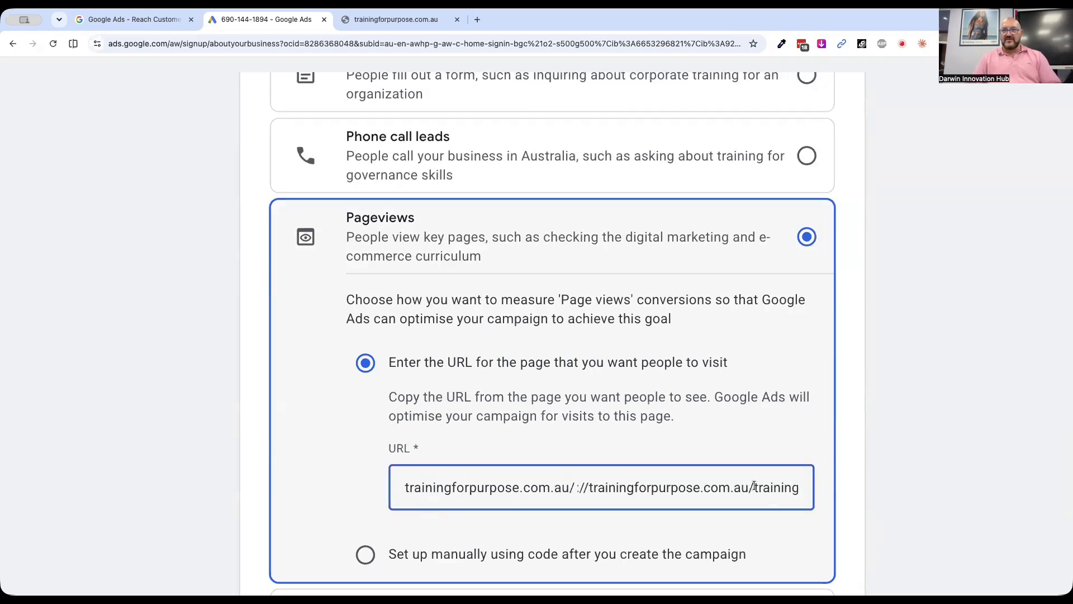
drag(755, 488, 575, 489)
key(BackSpace)
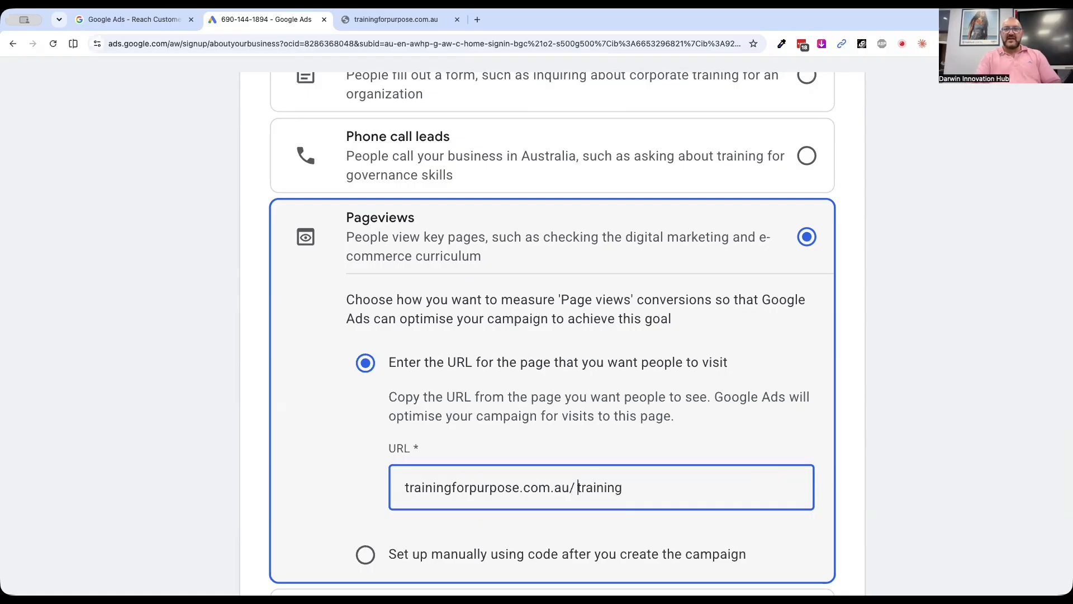
scroll(609, 466, down, 5)
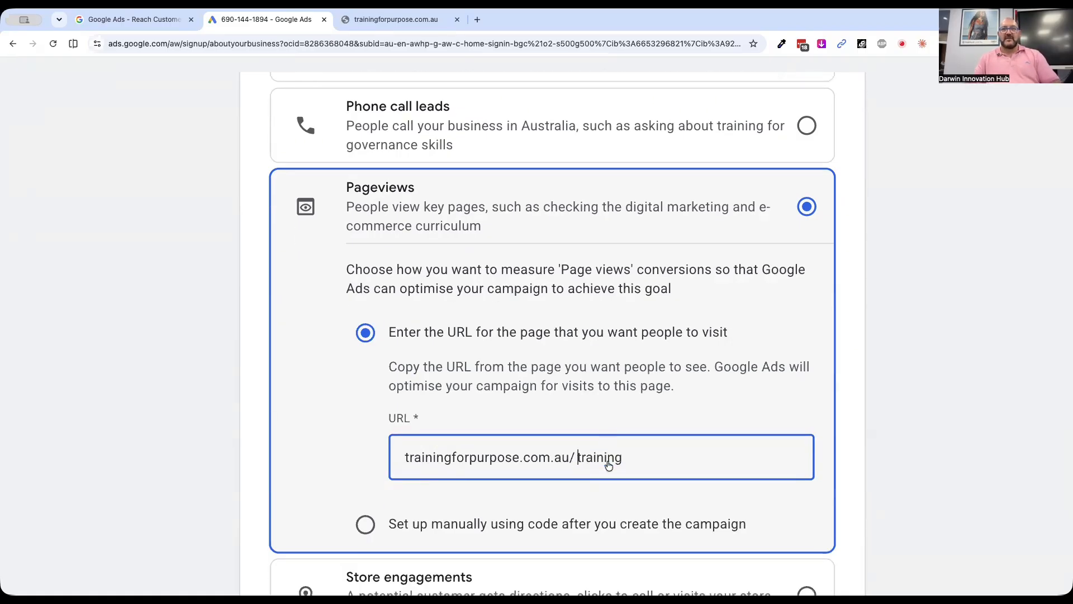
key(super+0)
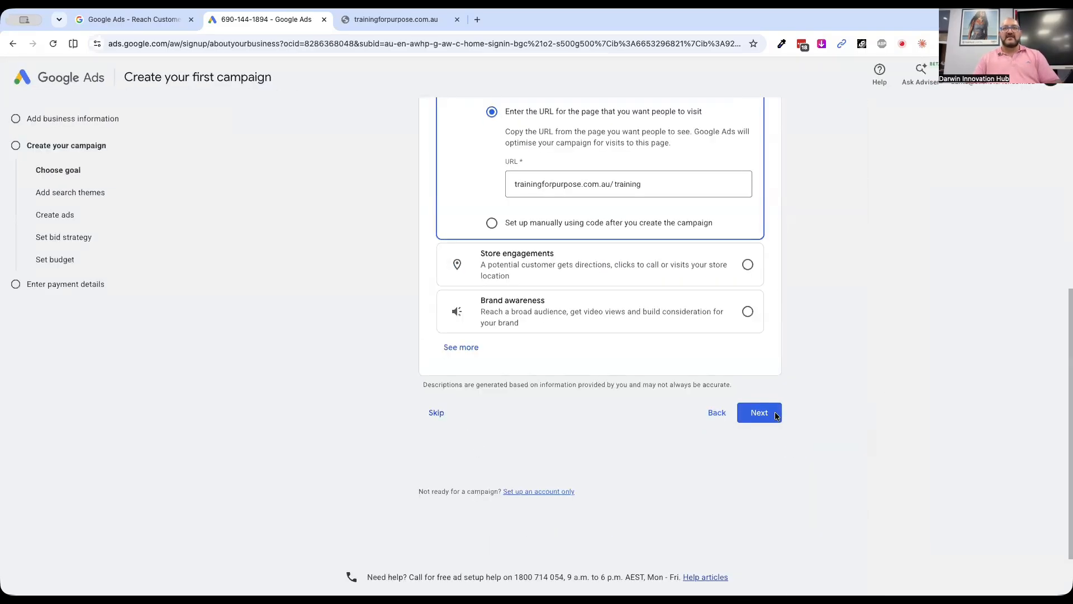
scroll(720, 422, up, 2)
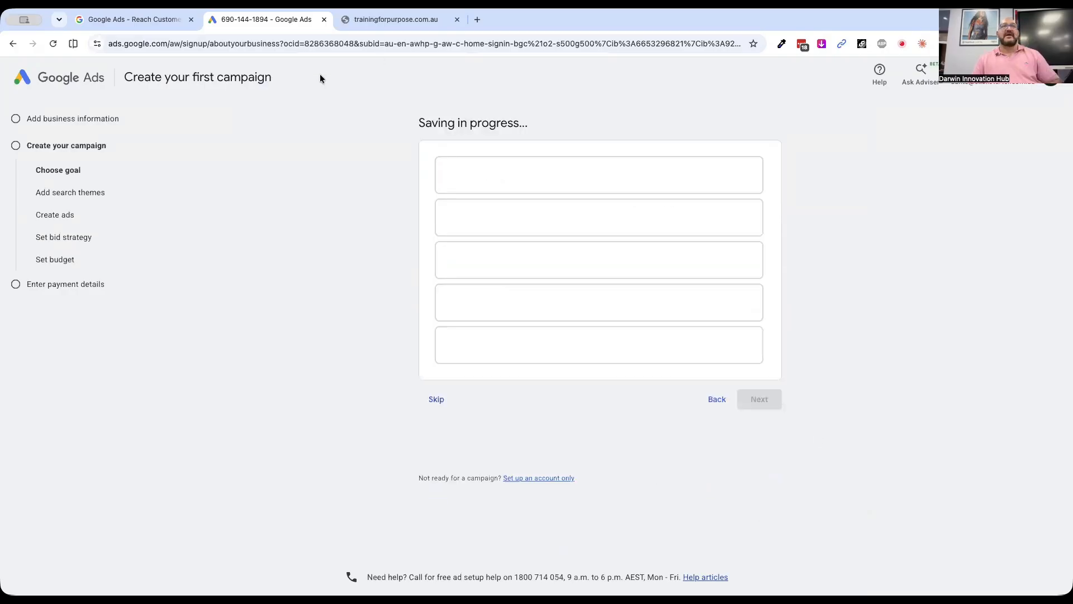
- Try reloading the website's training page and return to the campaign setup
click(361, 21)
click(54, 44)
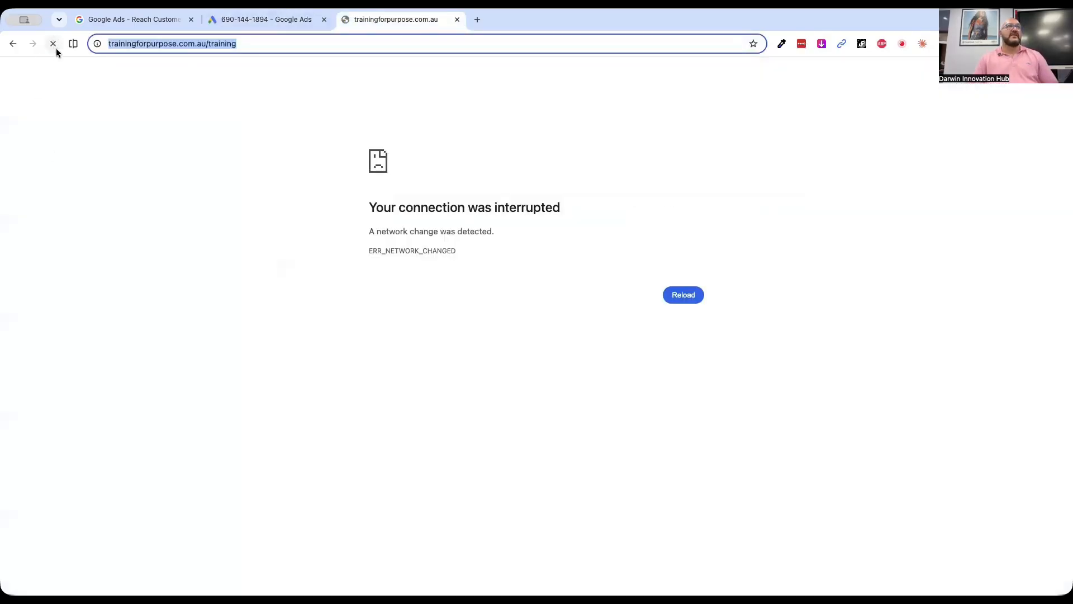
click(272, 18)
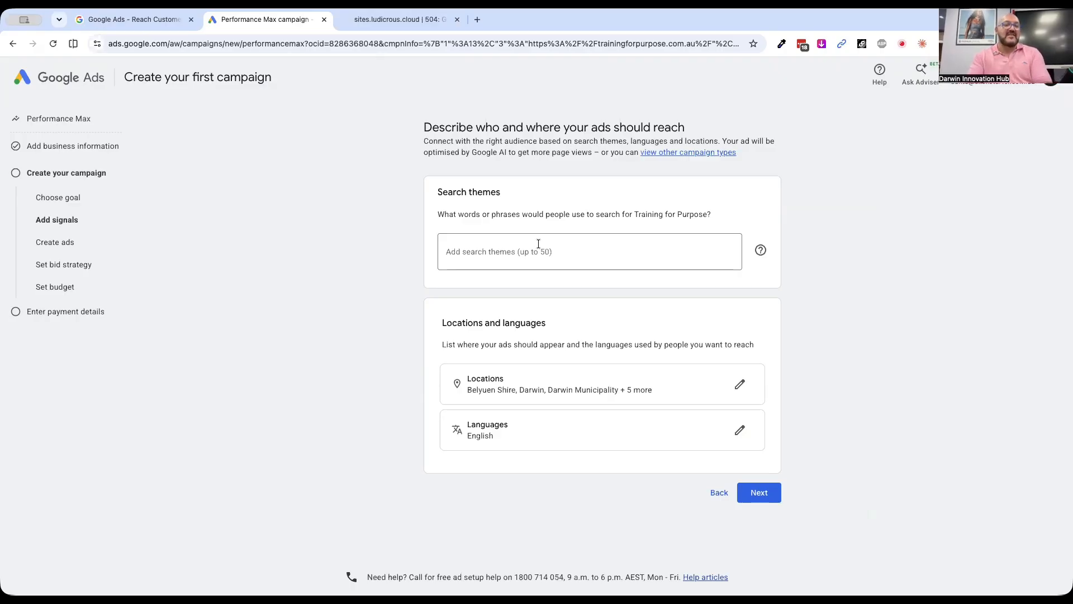
- Add the search themes "not for profit training" and "for purpose organisation training"
click(531, 255)
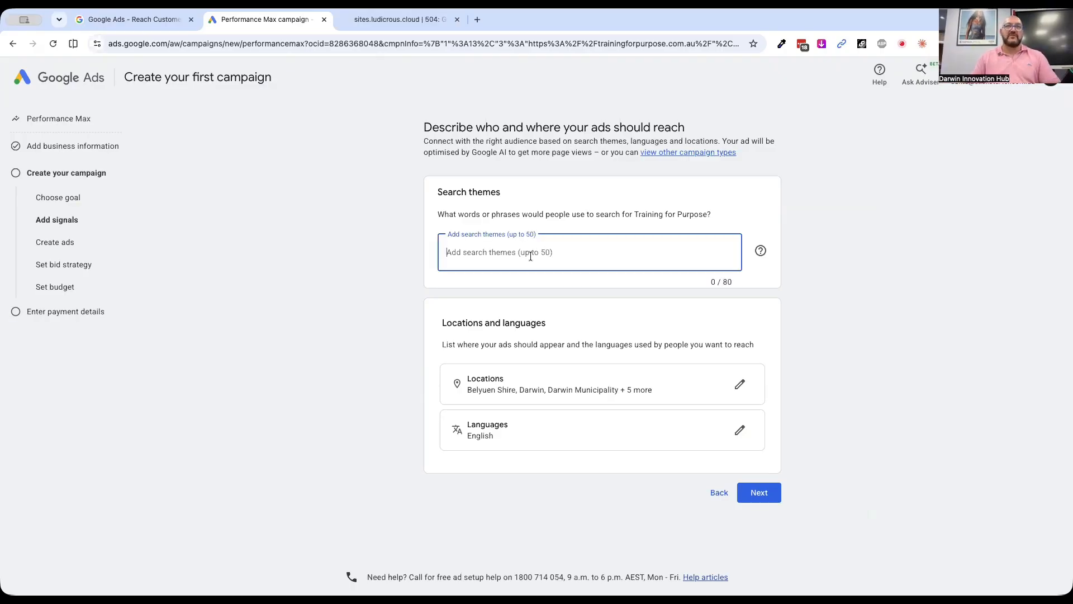
text(not for pro)
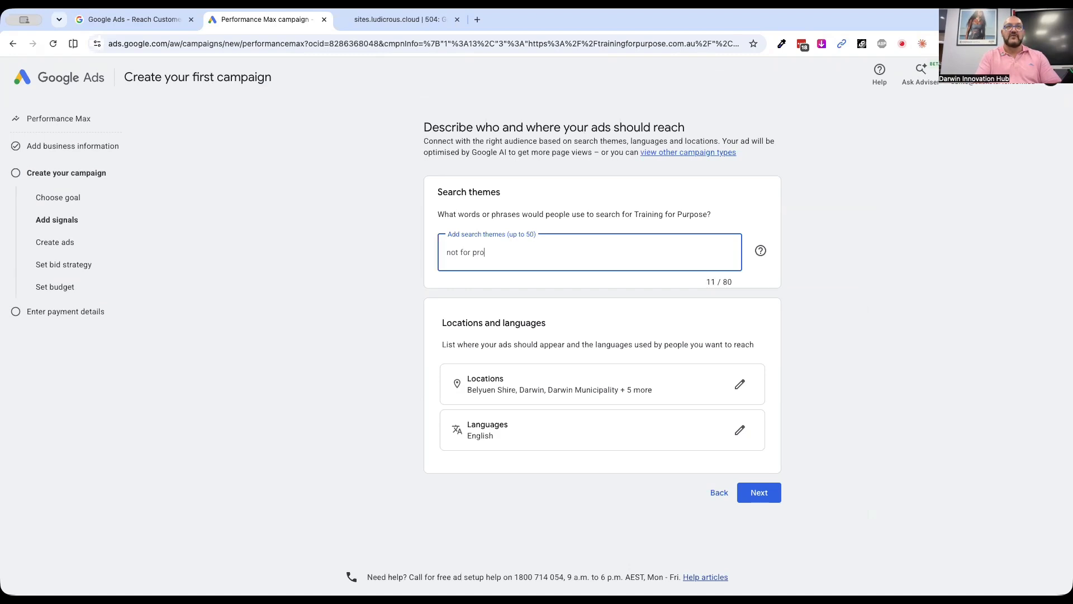
text(fit training)
key(Return)
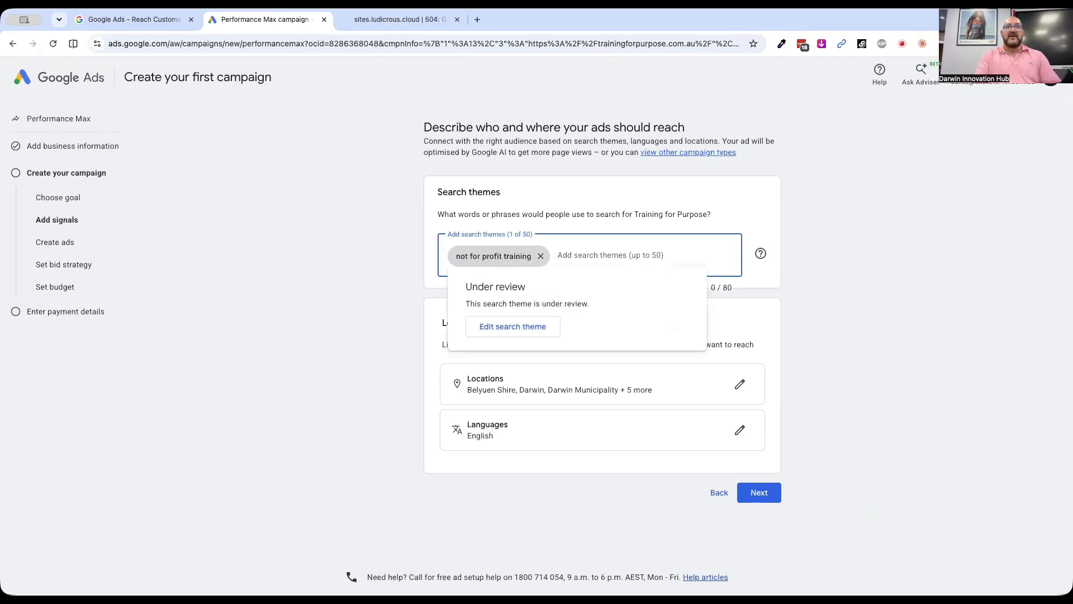
text(for purp)
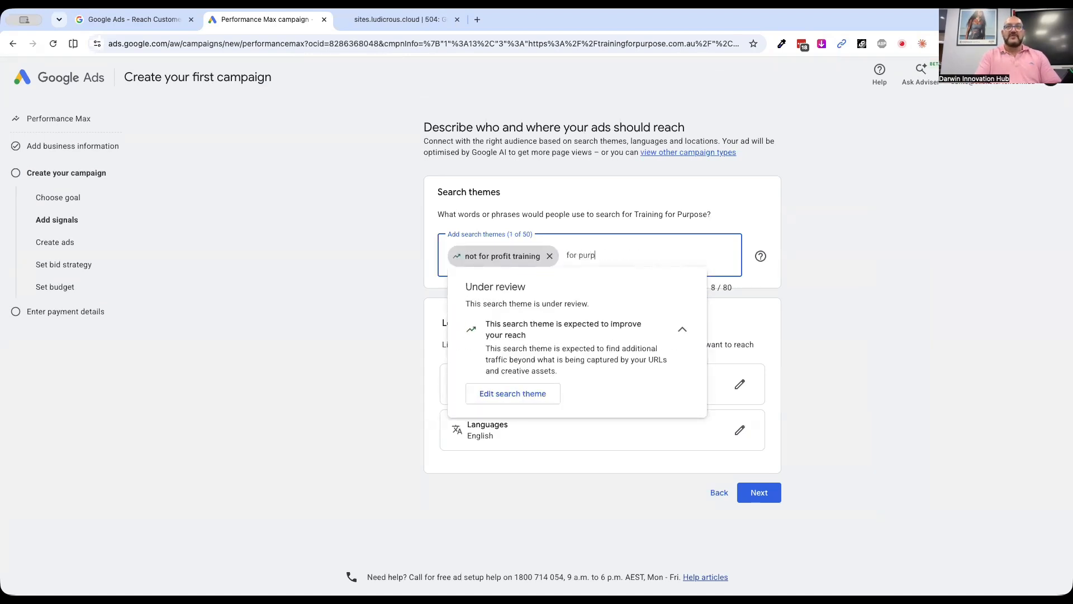
text(ose organis)
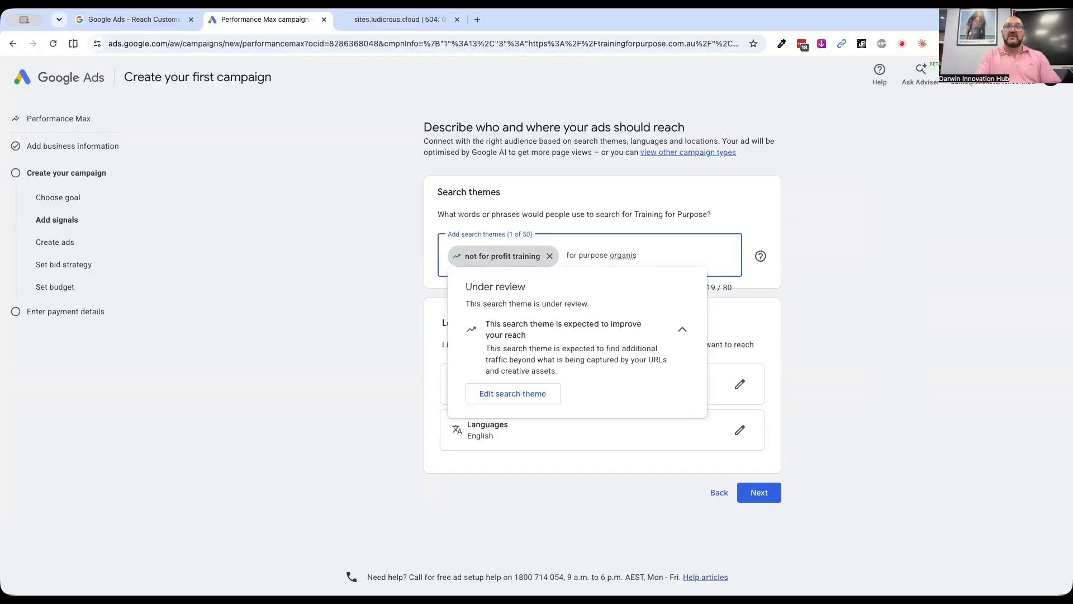
text(ation training)
key(Return)
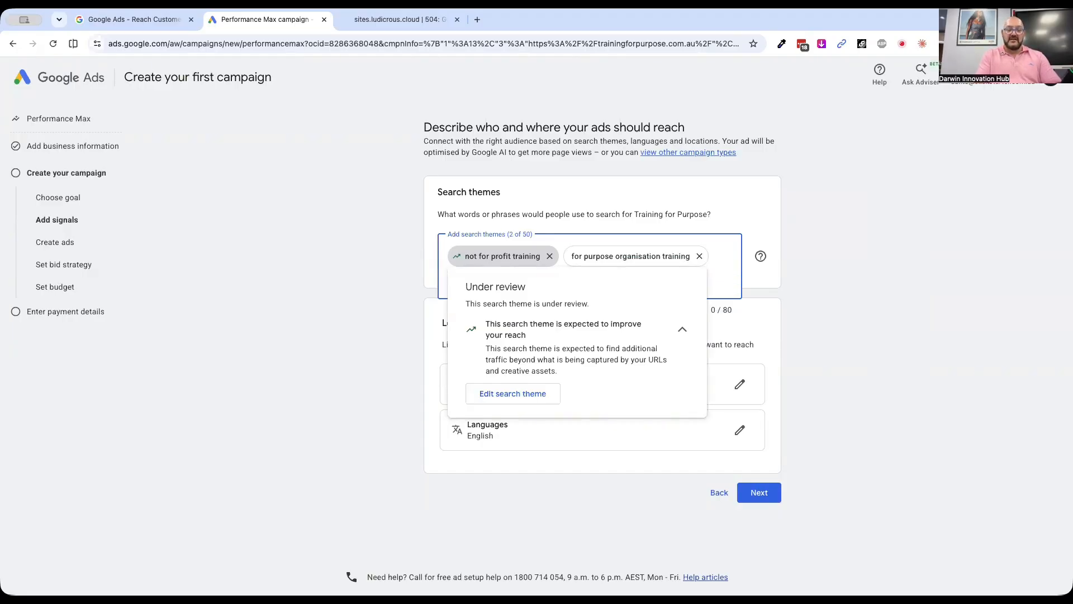
- Add "darwin corporate training" as another search theme, correcting the wording before adding it
text(charin training)
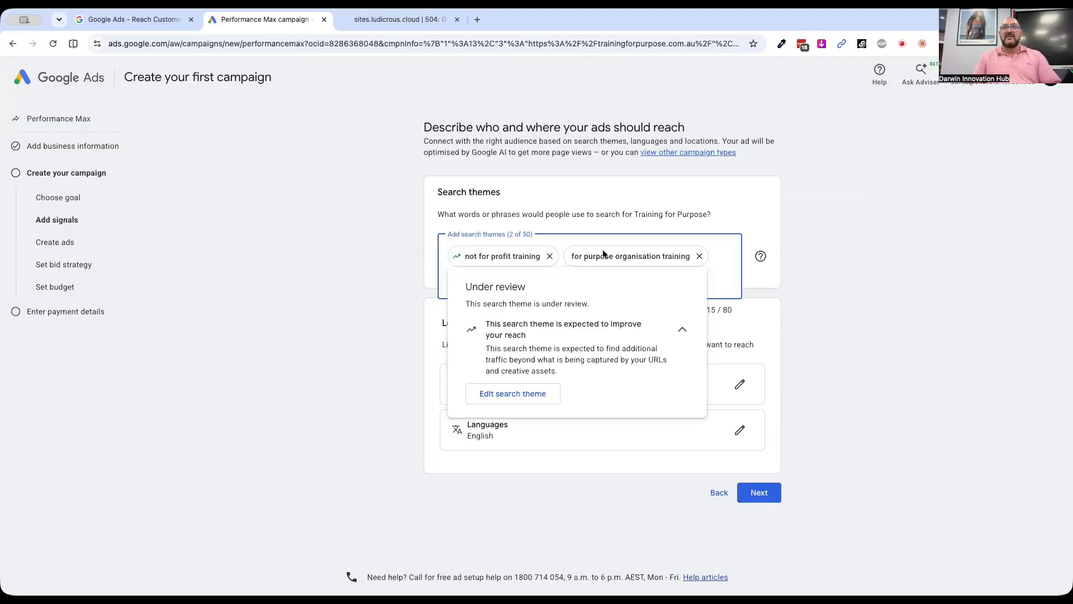
key(BackSpace)
key(BackSpace)
key(BackSpace)
key(BackSpace)
key(BackSpace)
key(BackSpace)
key(BackSpace)
key(BackSpace)
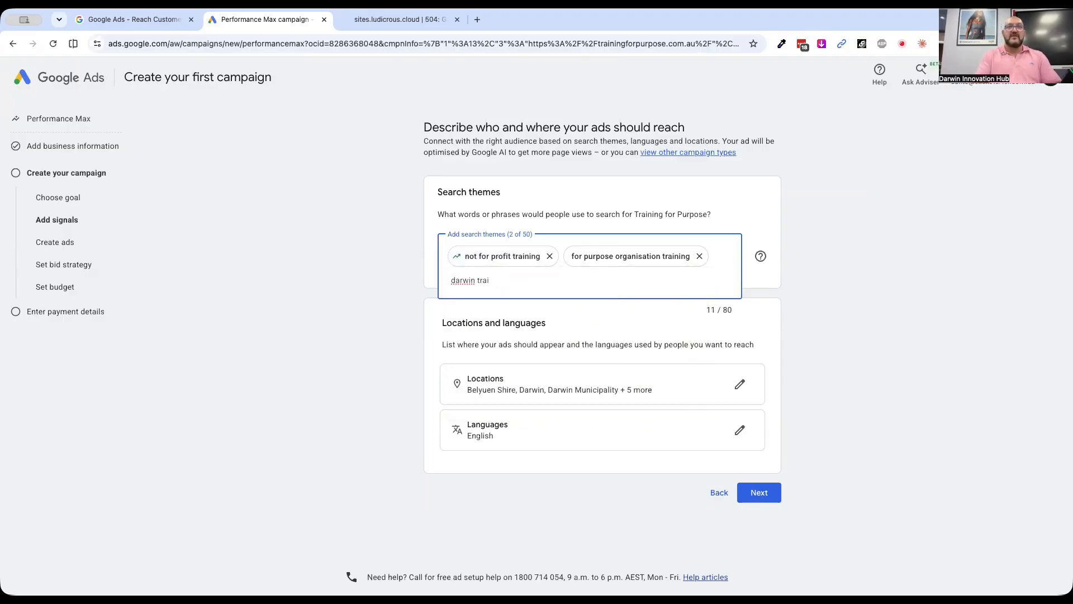
text(co)
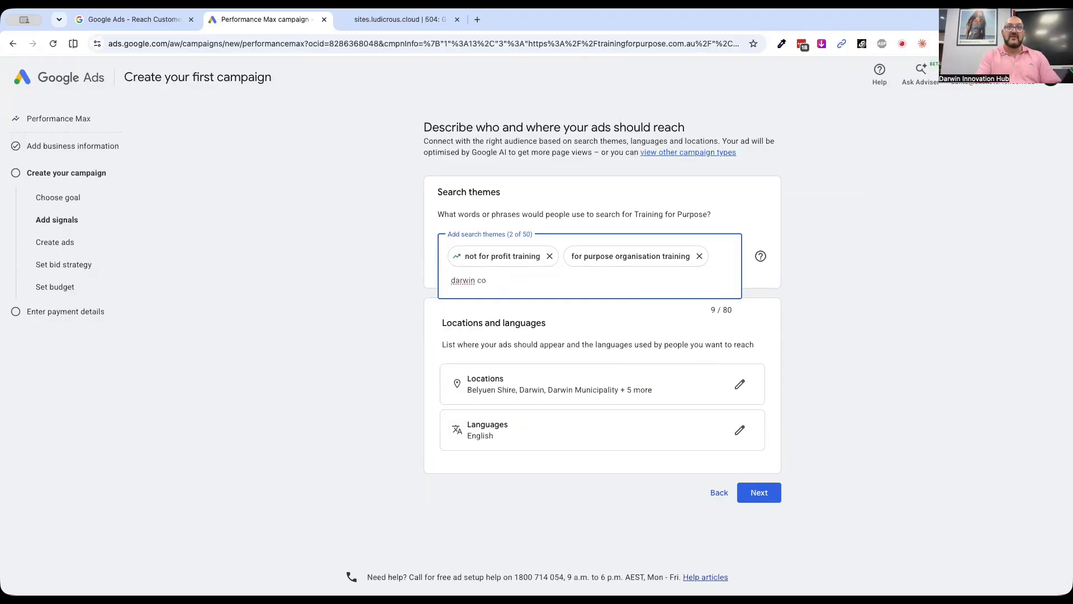
text(rporate training)
key(Return)
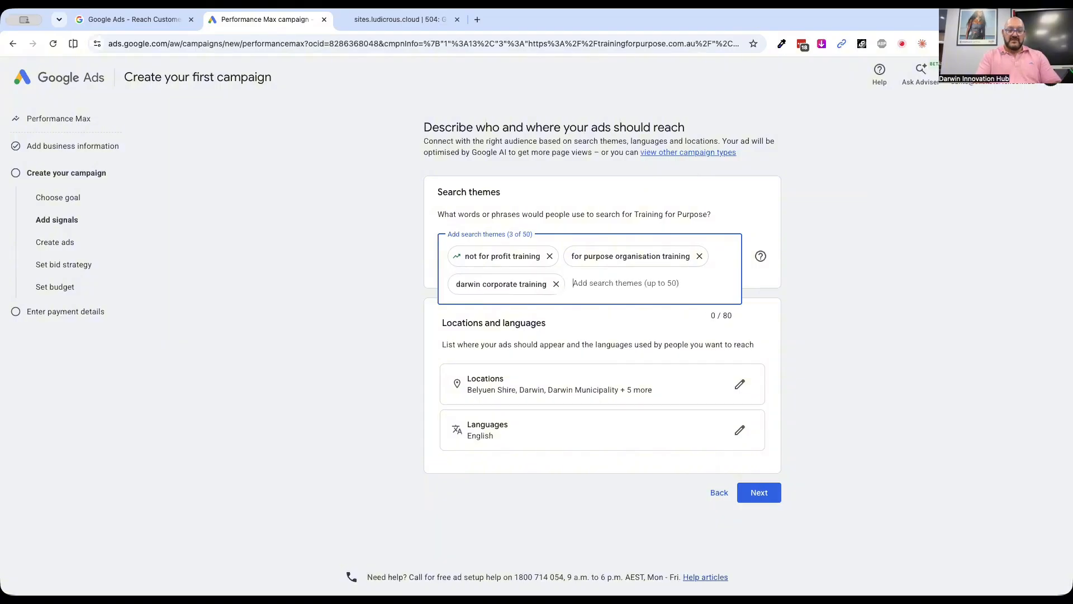
- Add "digital skills training" as a search theme and remove it again together with the unfinished next entry
text(digital skills training)
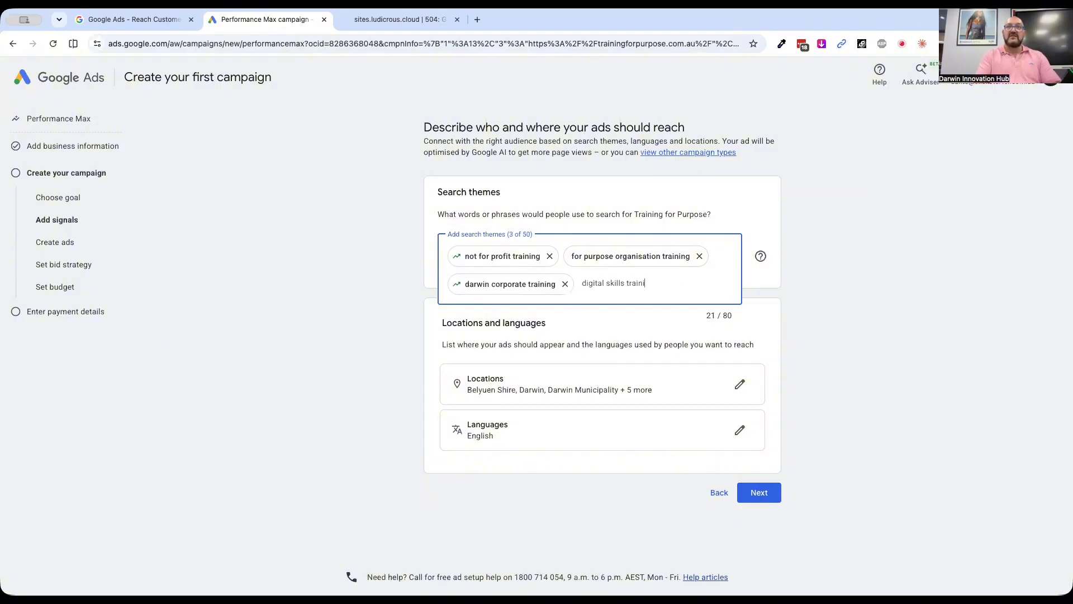
key(Return)
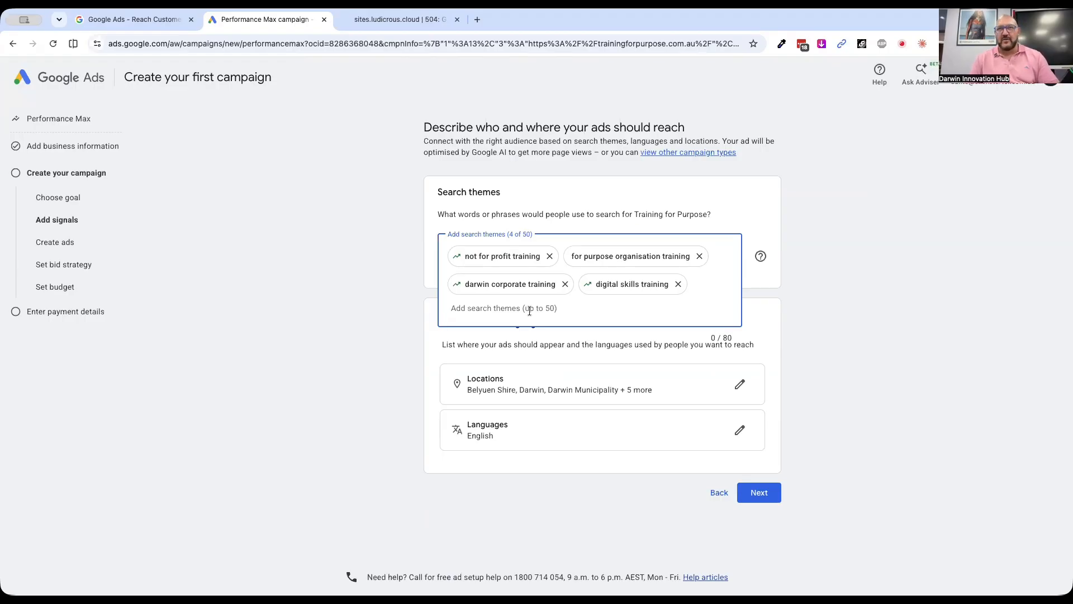
text(tech)
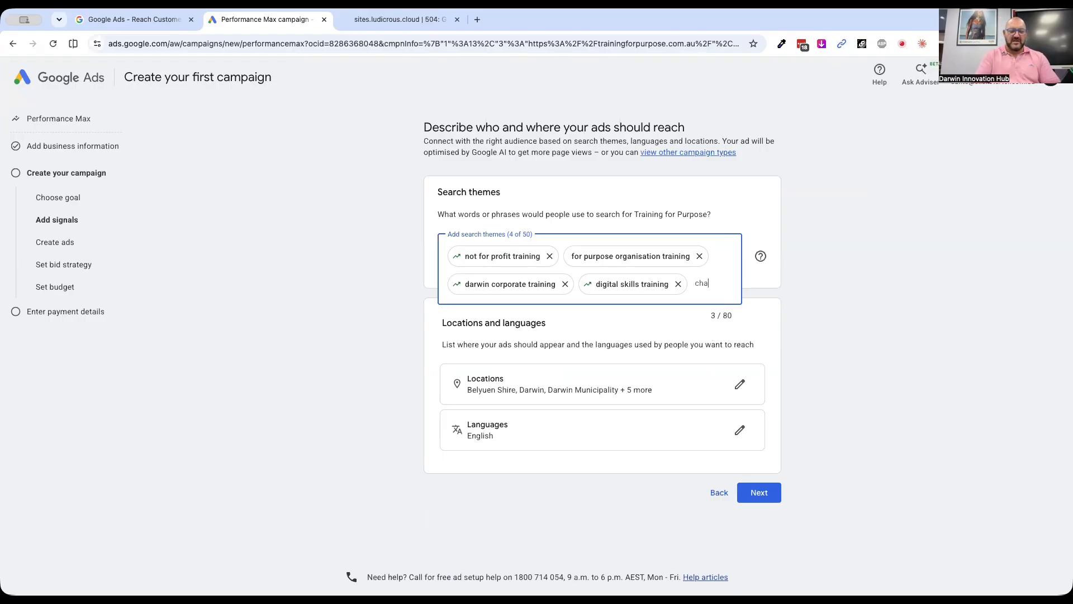
key(BackSpace)
key(BackSpace)
key(BackSpace)
key(BackSpace)
key(BackSpace)
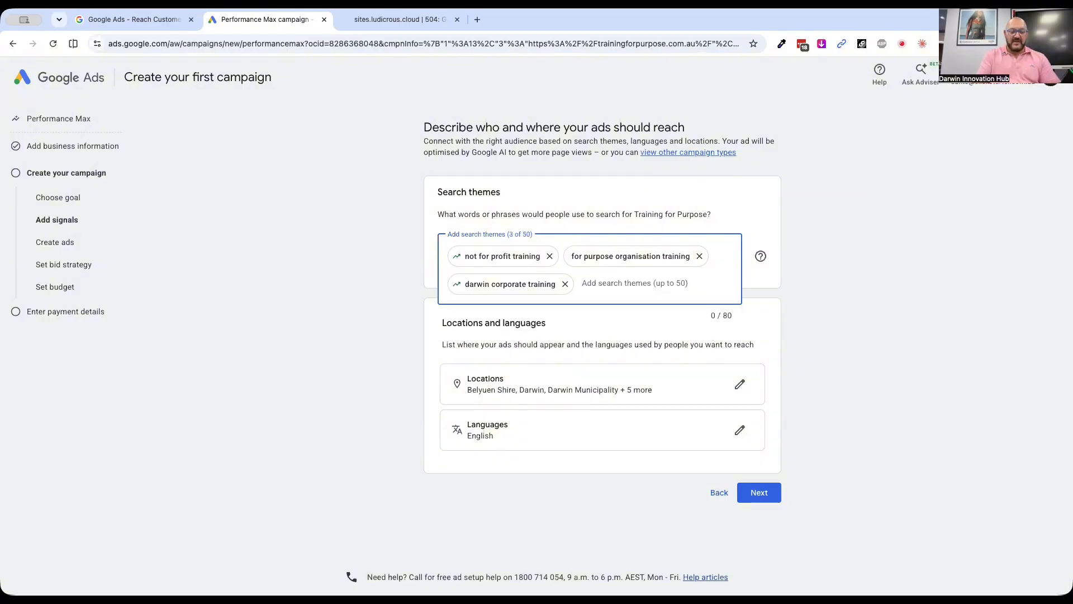
- Add the search themes "charity training", "digital skills training" and "ai training"
text(charity tr)
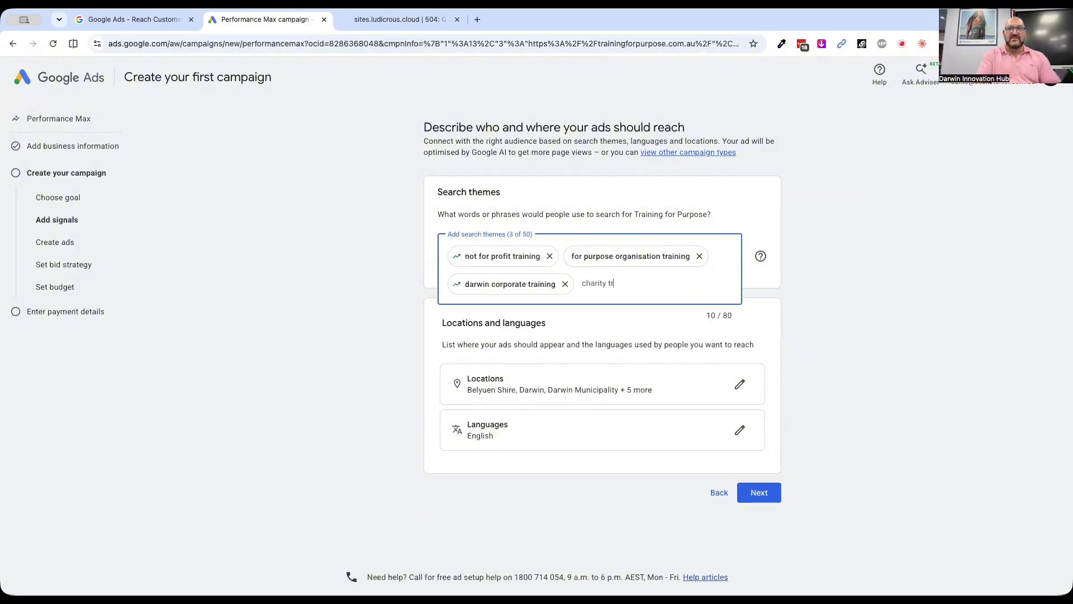
text(ining)
key(Return)
text(digit)
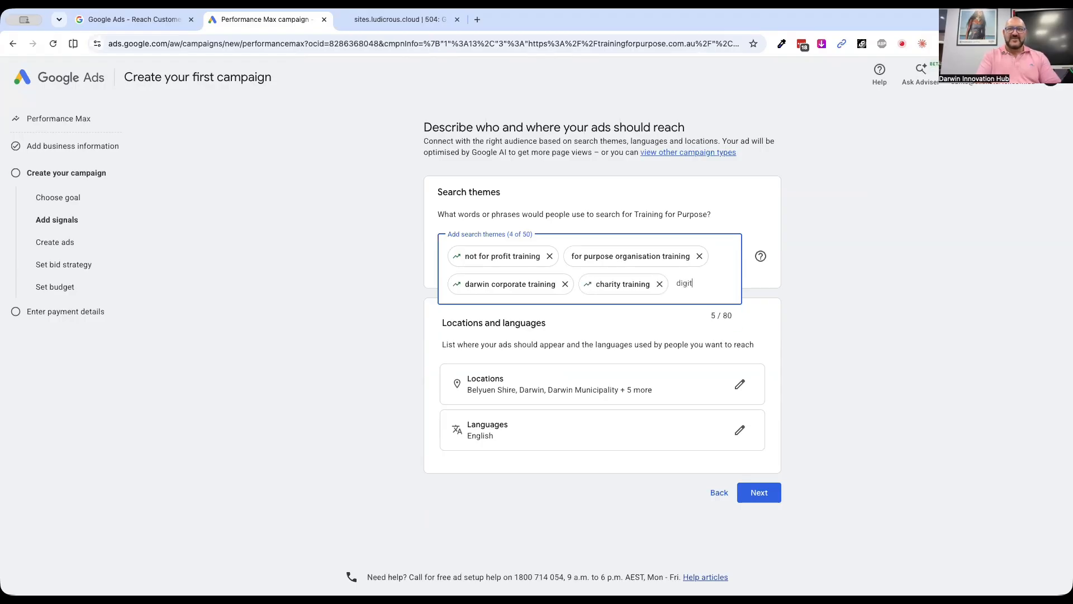
text(al skills training)
key(Return)
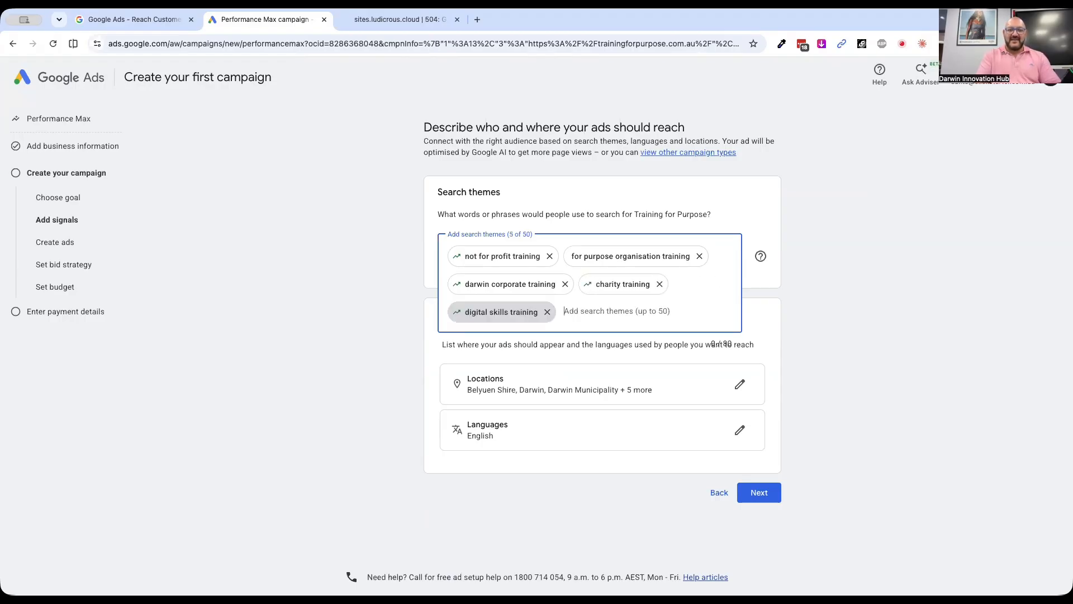
text(ai training)
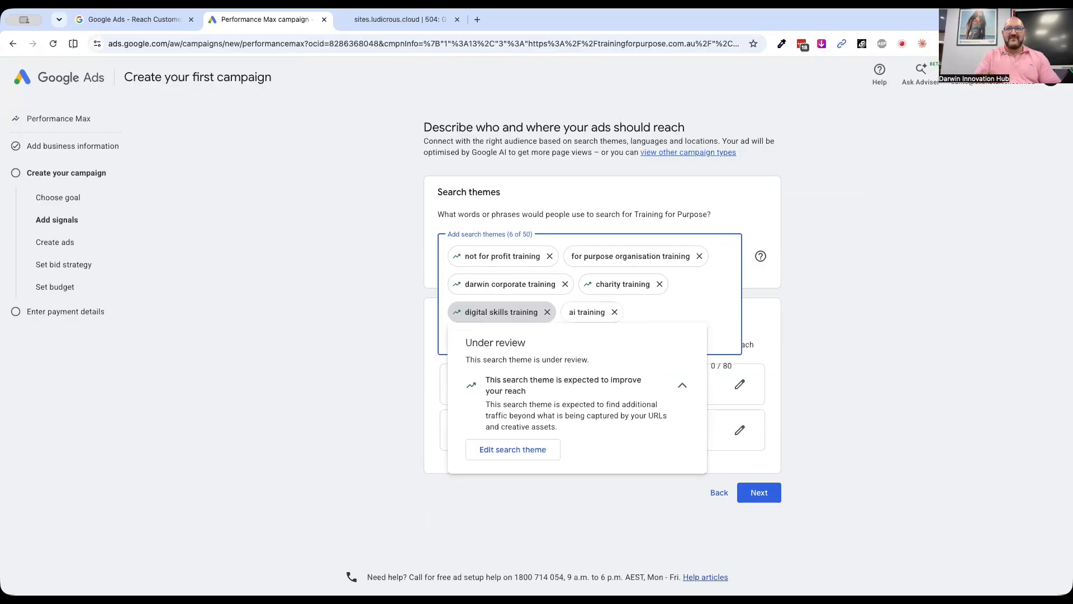
key(Return)
click(674, 302)
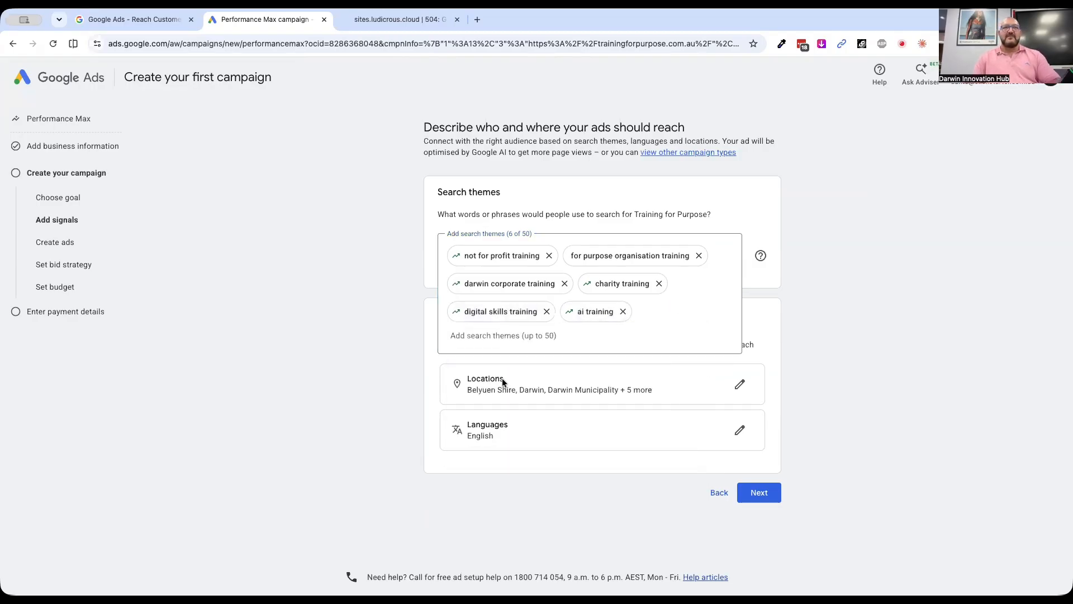
- Open the campaign's location settings and remove Belyuen Shire and Wagait Shire from the custom locations
click(739, 385)
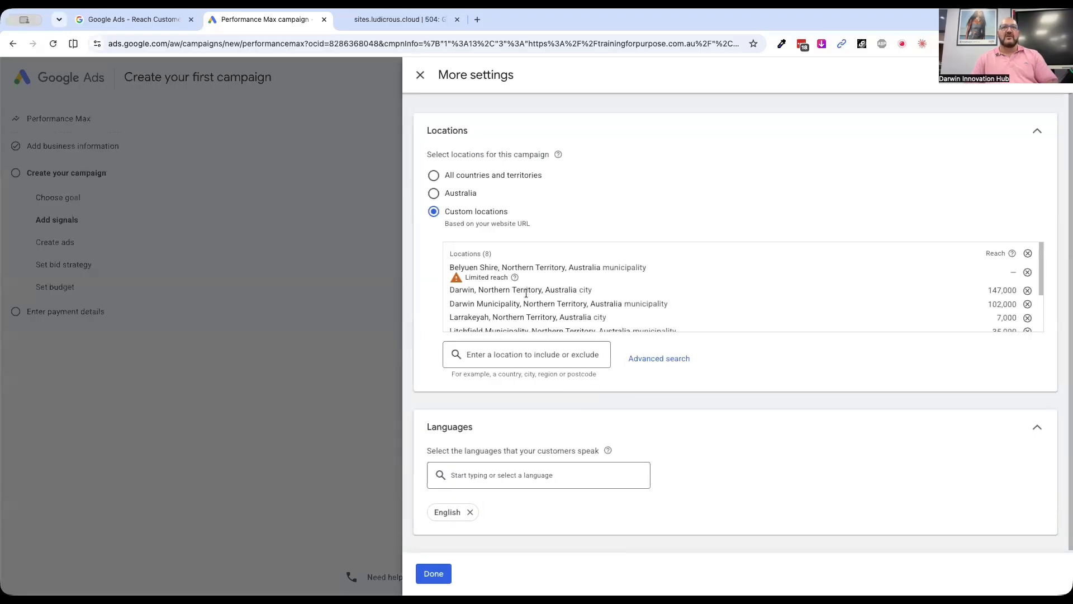
scroll(526, 292, down, 3)
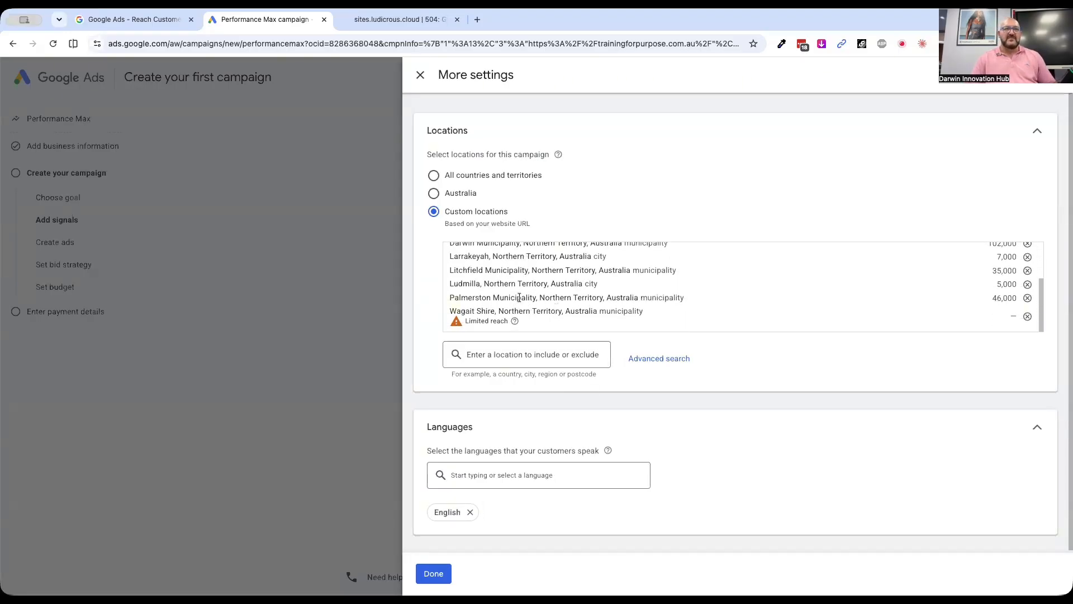
scroll(519, 299, up, 1)
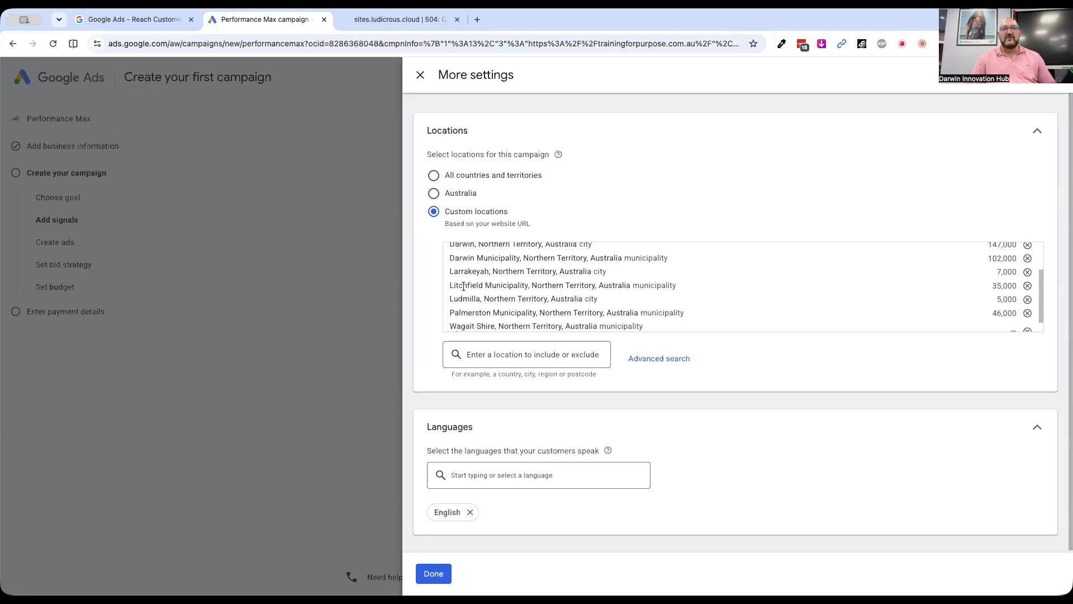
scroll(492, 279, up, 1)
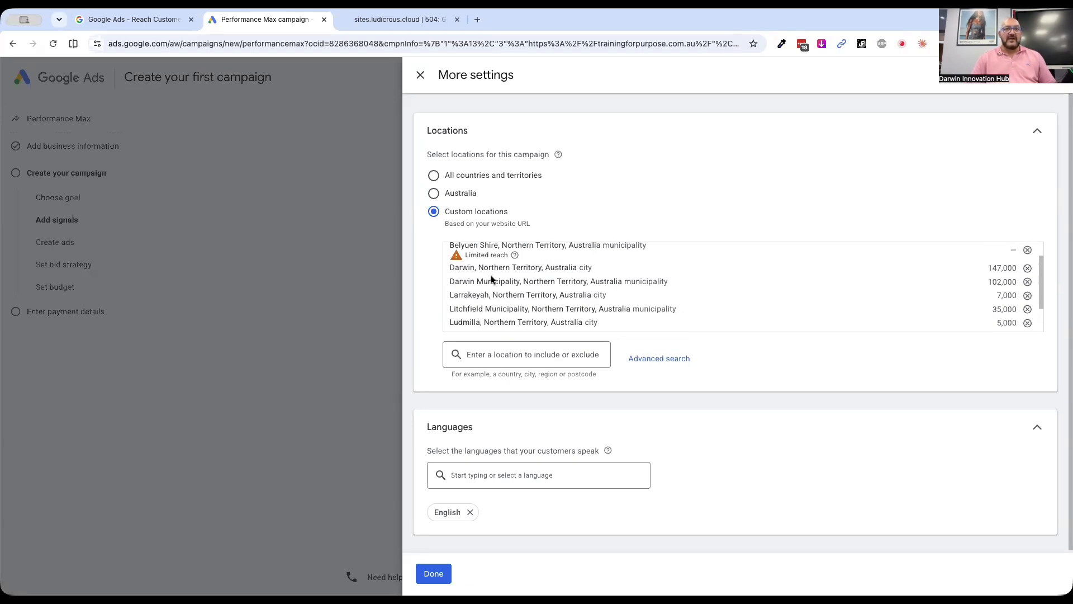
scroll(492, 280, up, 1)
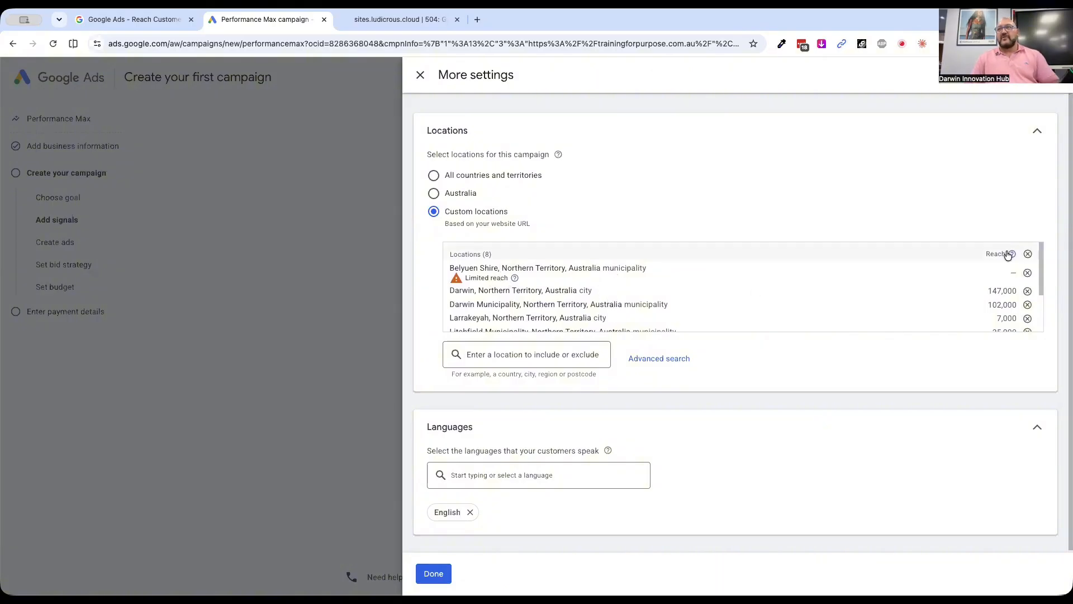
click(1027, 274)
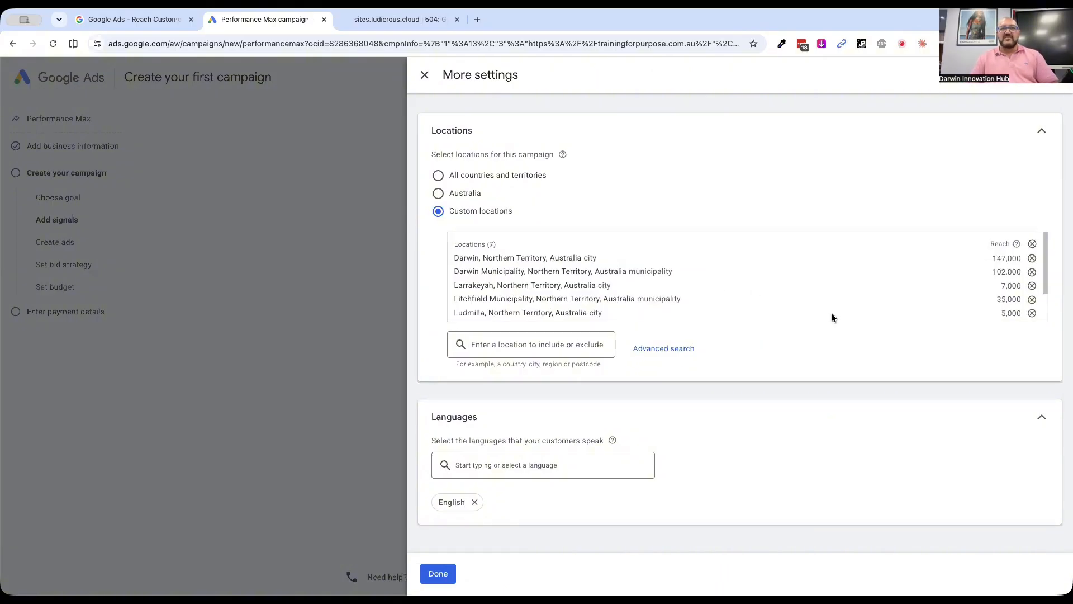
scroll(832, 313, down, 3)
click(1033, 311)
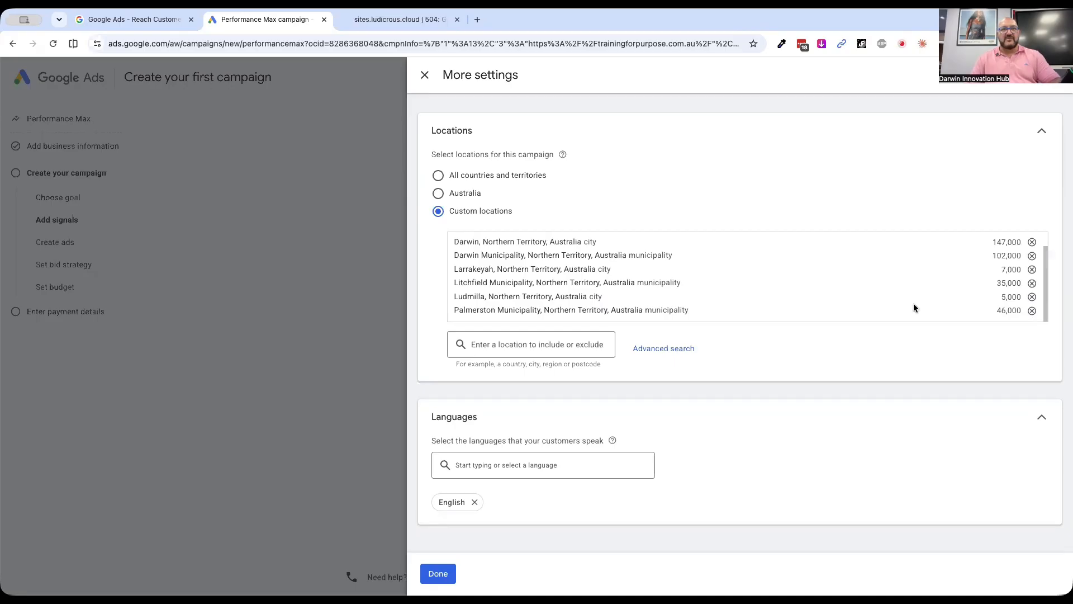
- Add the city of Katherine and Alice Springs Municipality, both in the Northern Territory, to the custom locations
click(499, 352)
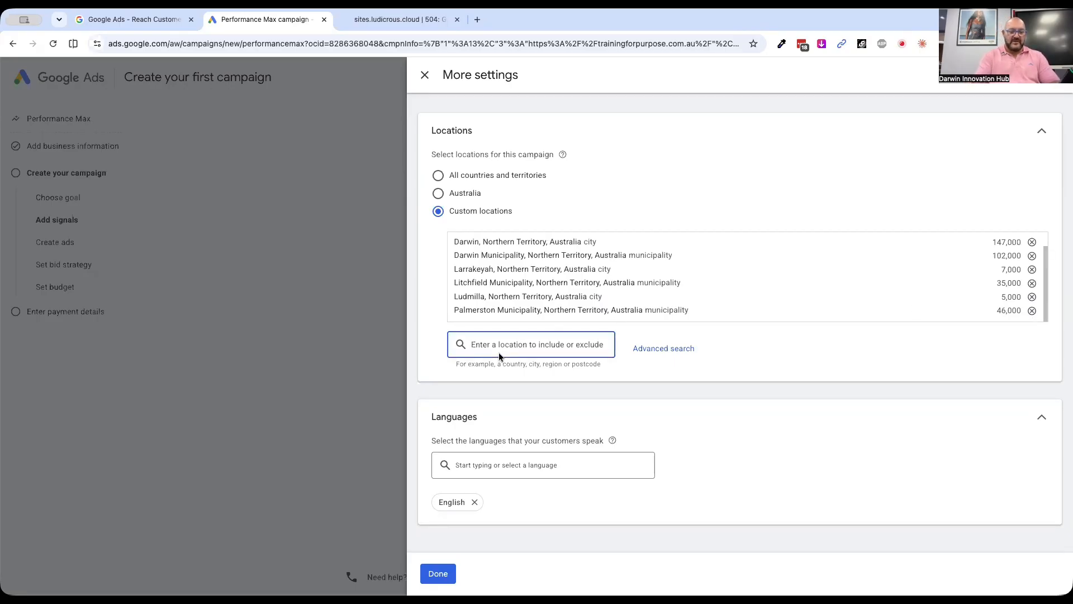
text(jatherine)
key(super+a)
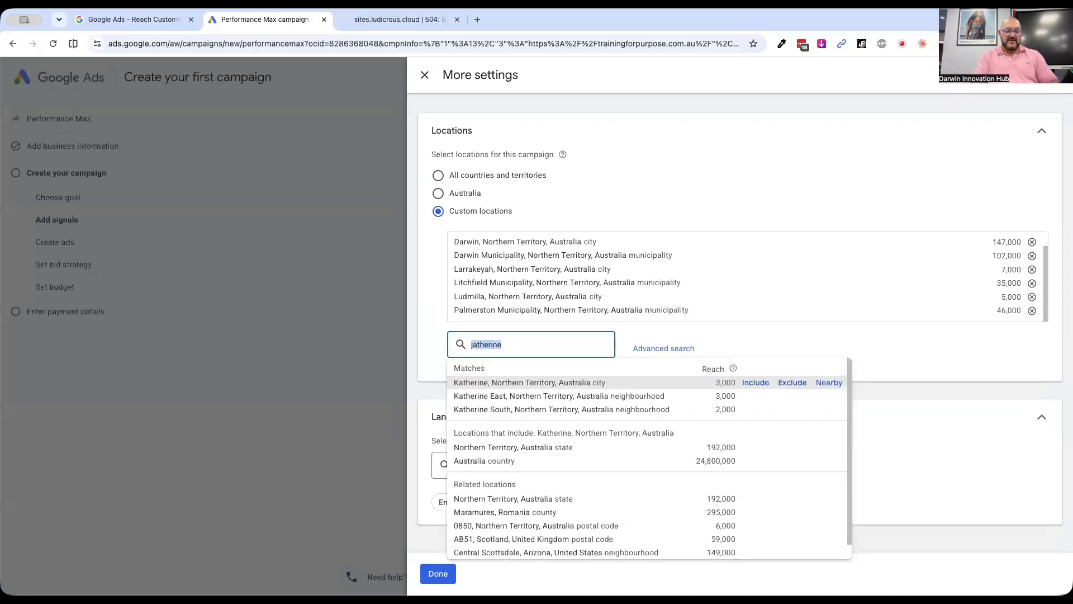
text(katherine)
click(495, 380)
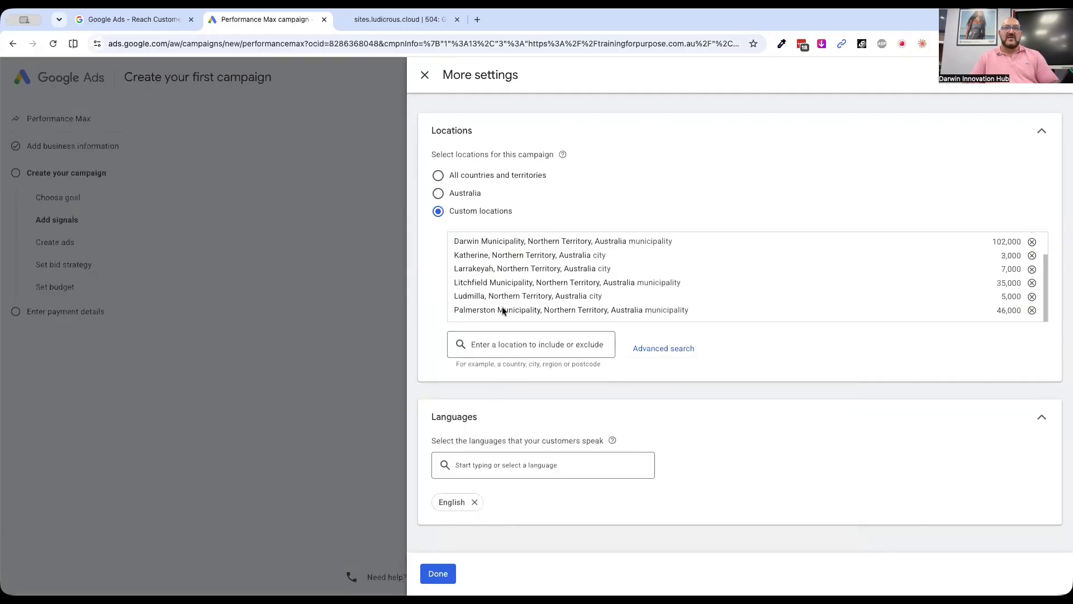
click(496, 349)
text(alice springs)
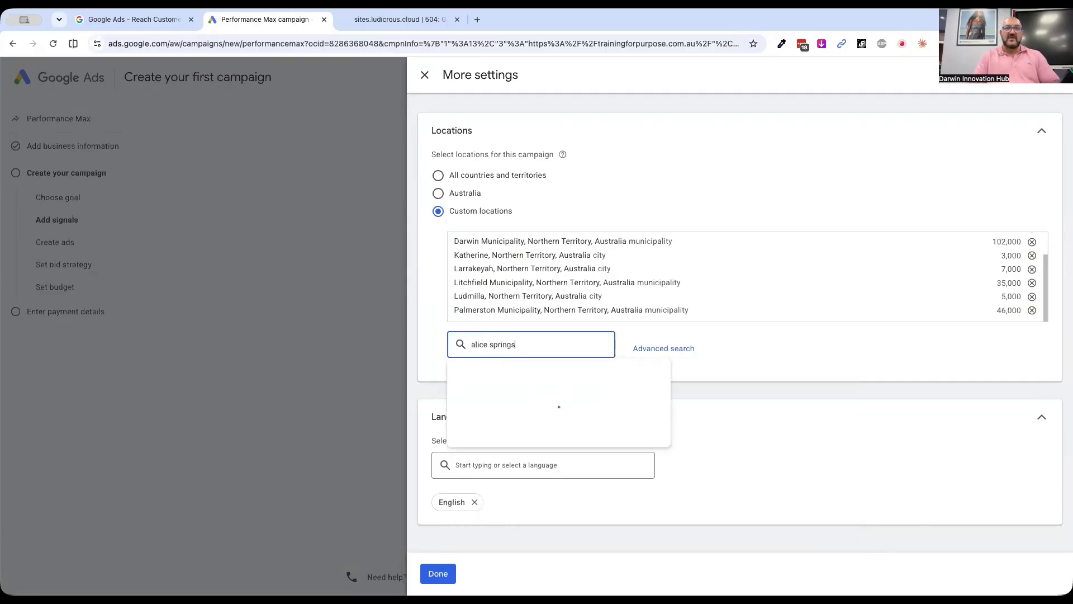
click(484, 383)
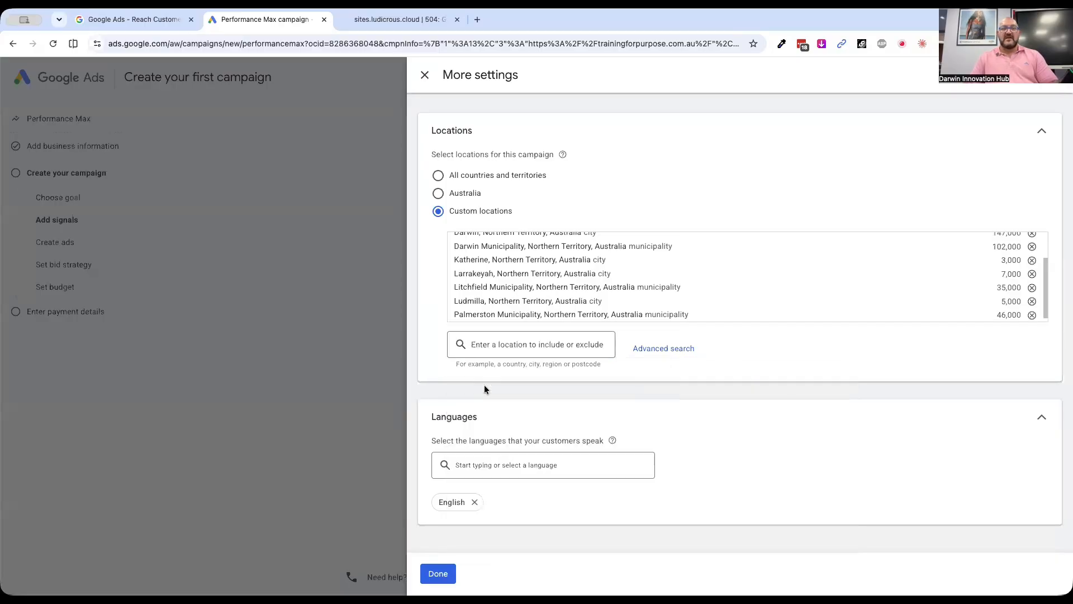
- Add Tennant Creek and the Un-Incorporated (Nhulunbuy) Area in the Northern Territory to the custom locations
click(495, 347)
text(tennnt)
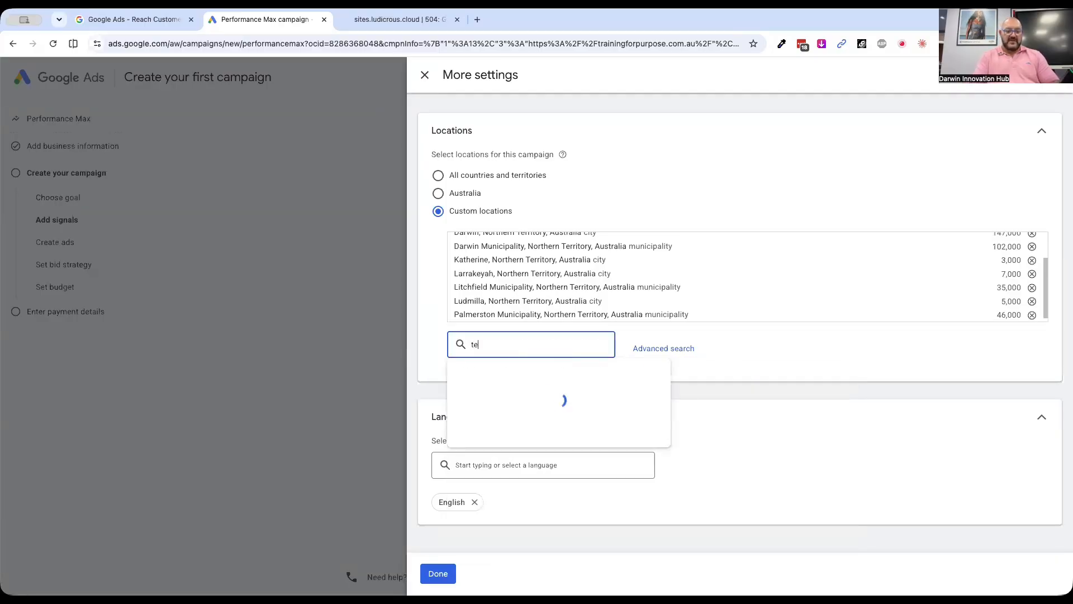
key(BackSpace)
key(BackSpace)
key(BackSpace)
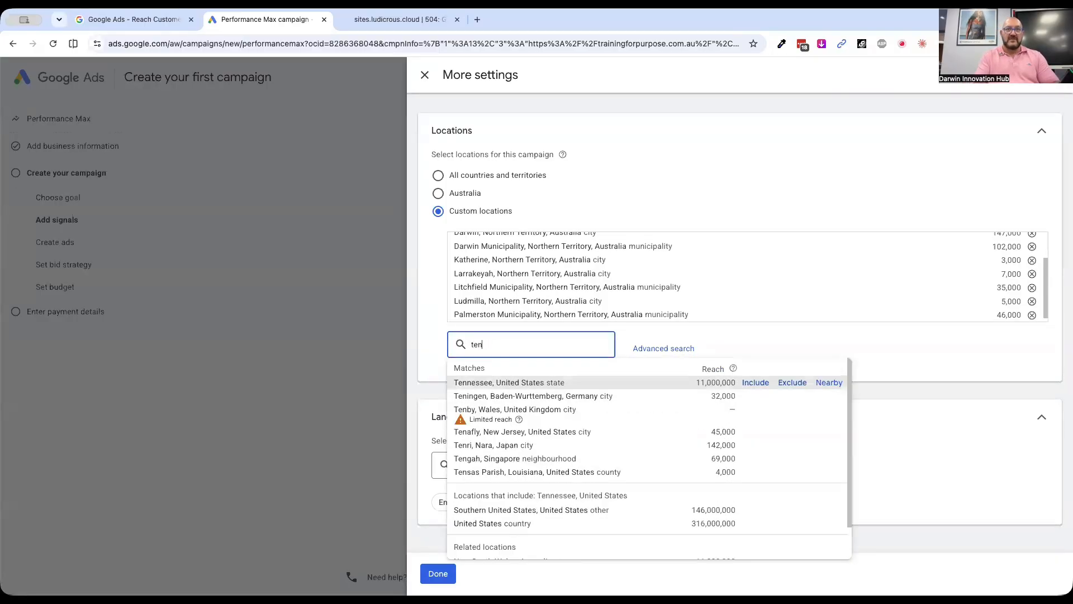
text(nant cree)
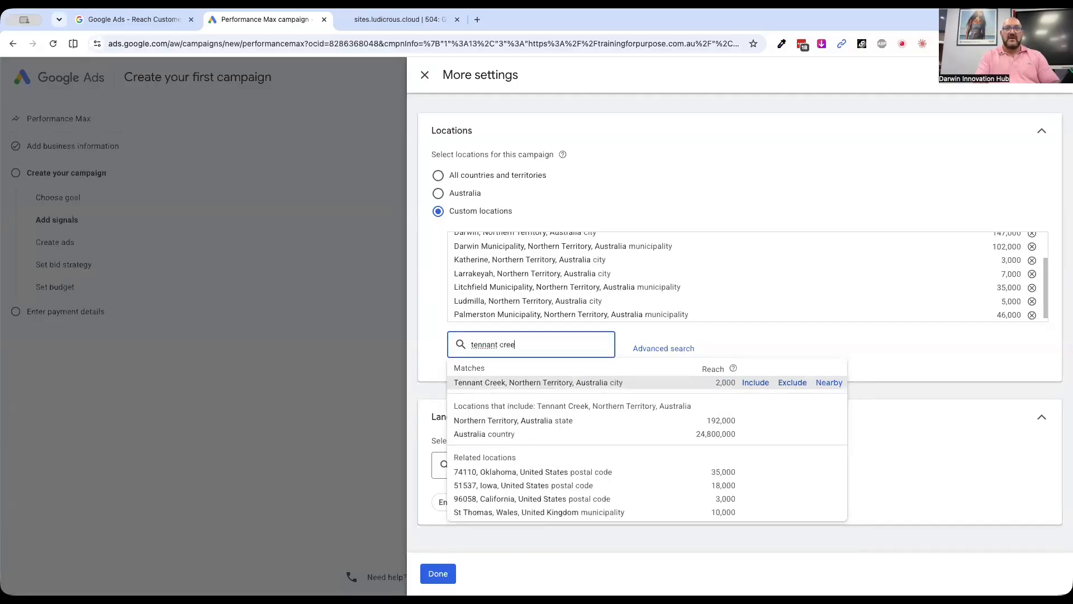
text(k)
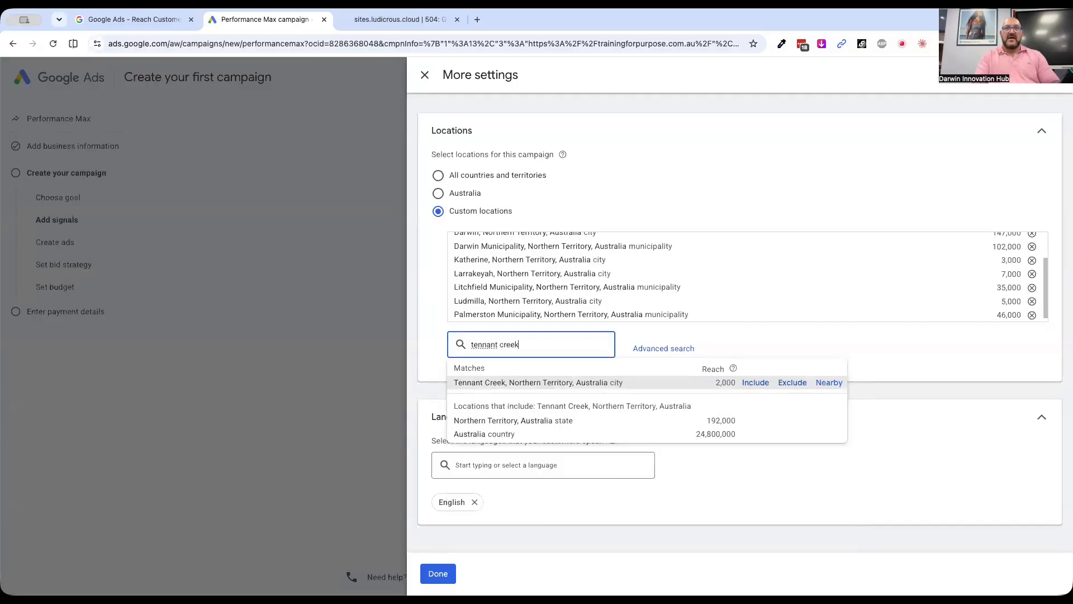
click(506, 382)
text(nhulunbuy)
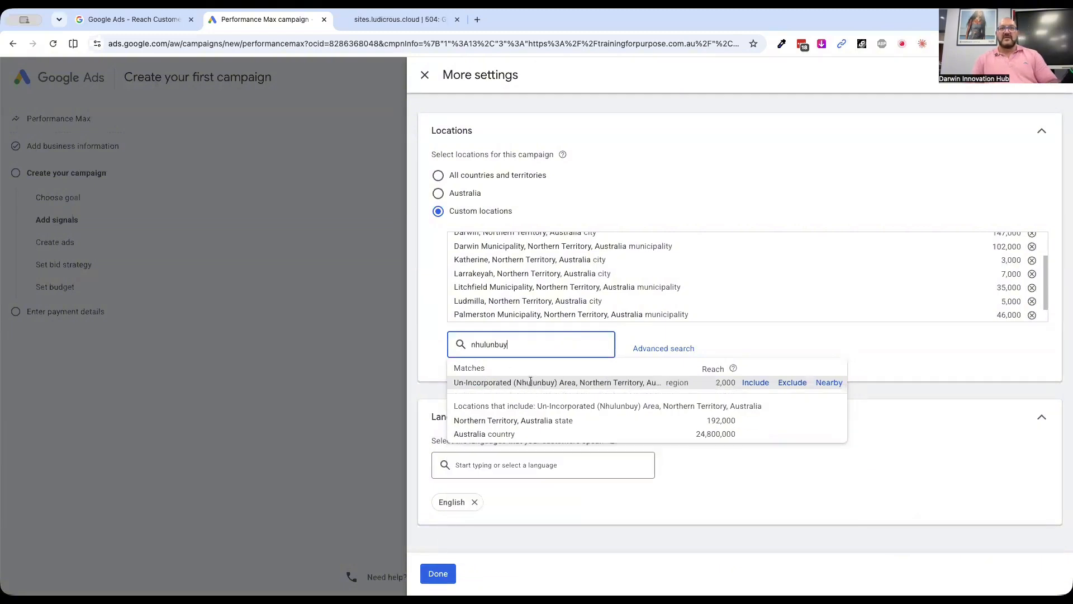
click(527, 381)
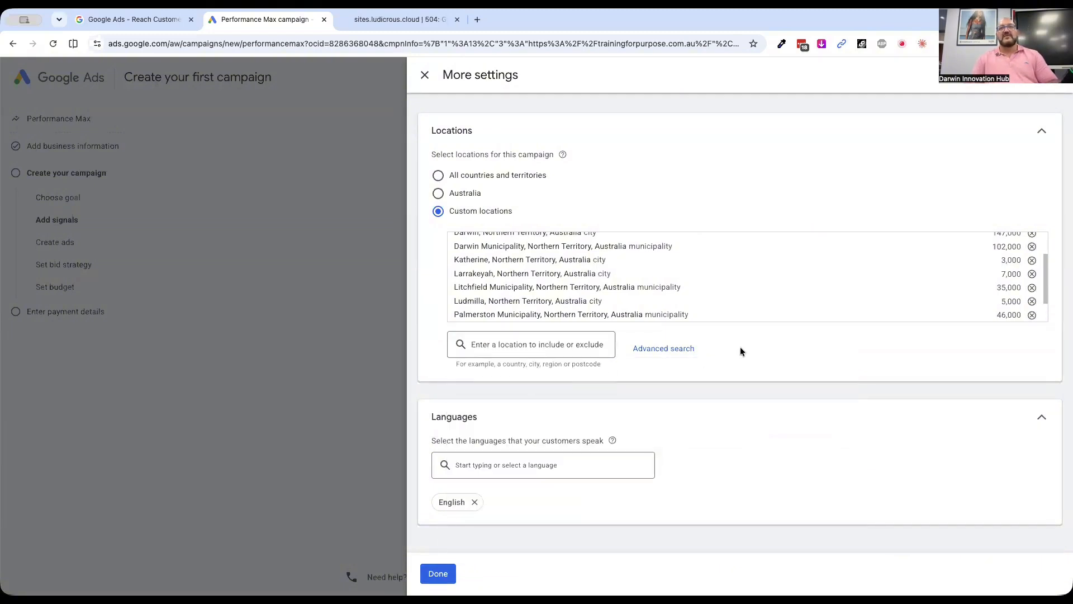
- Review the campaign's custom locations and the reach of each one
scroll(698, 297, down, 3)
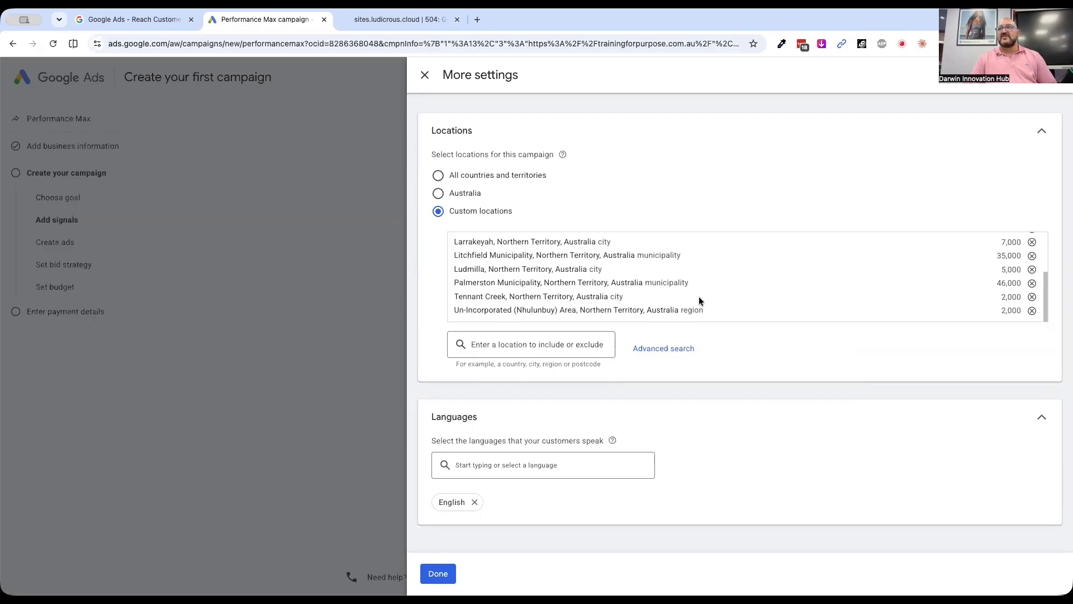
scroll(699, 297, up, 1)
scroll(792, 286, up, 2)
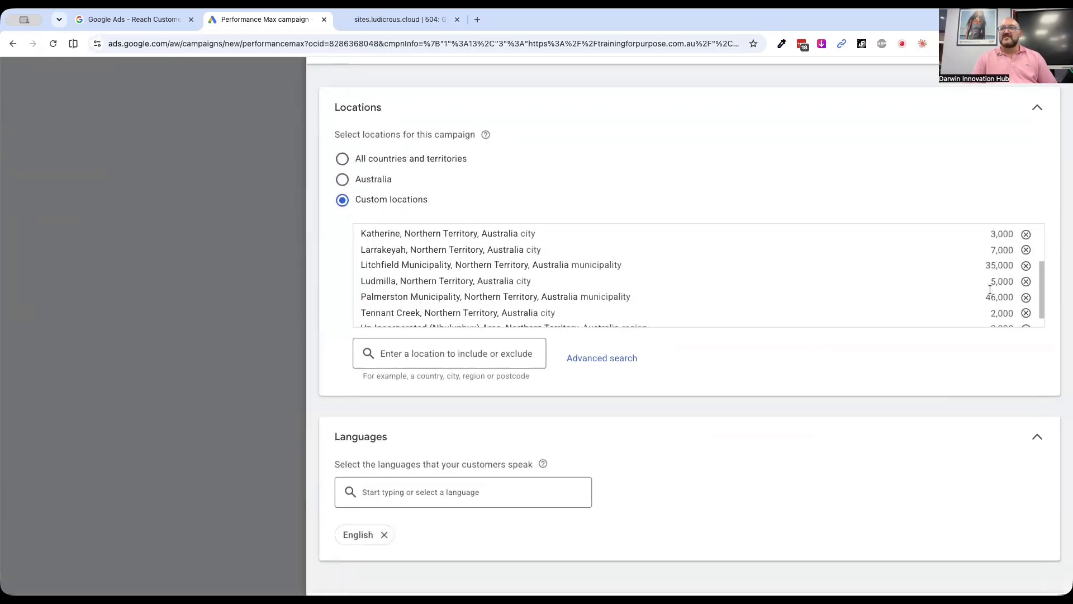
scroll(972, 278, up, 3)
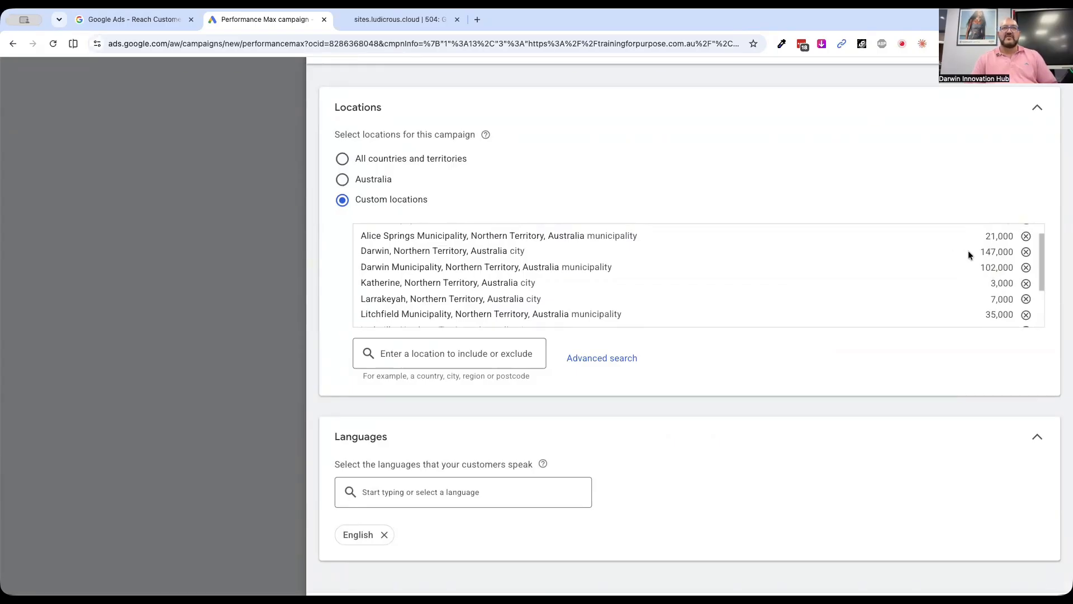
scroll(948, 258, up, 1)
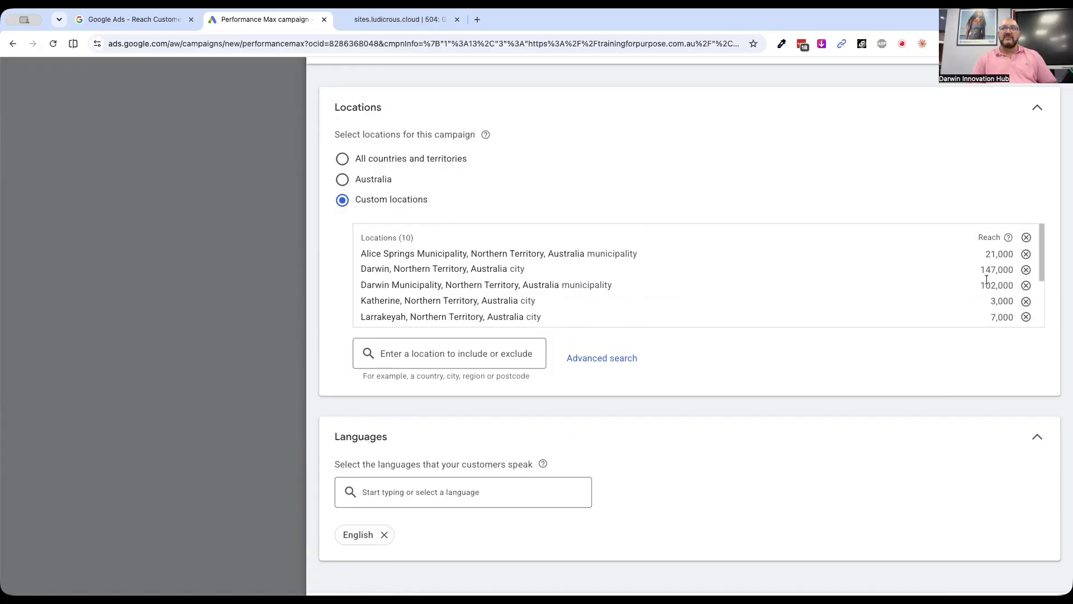
scroll(783, 303, down, 4)
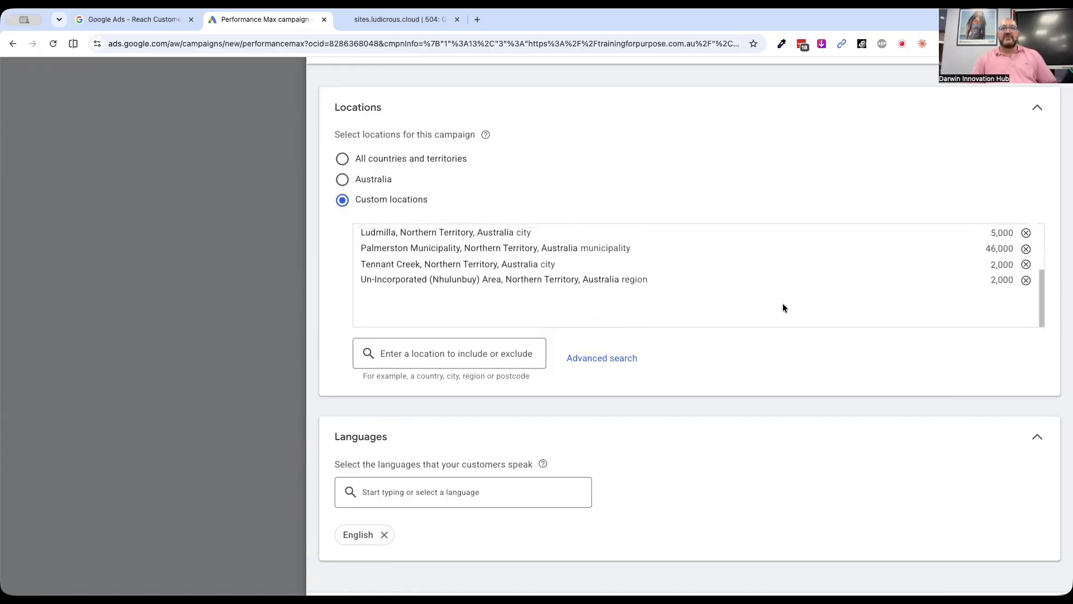
- Search the custom locations for postcode 0821 and look through the matches
click(462, 361)
text(0)
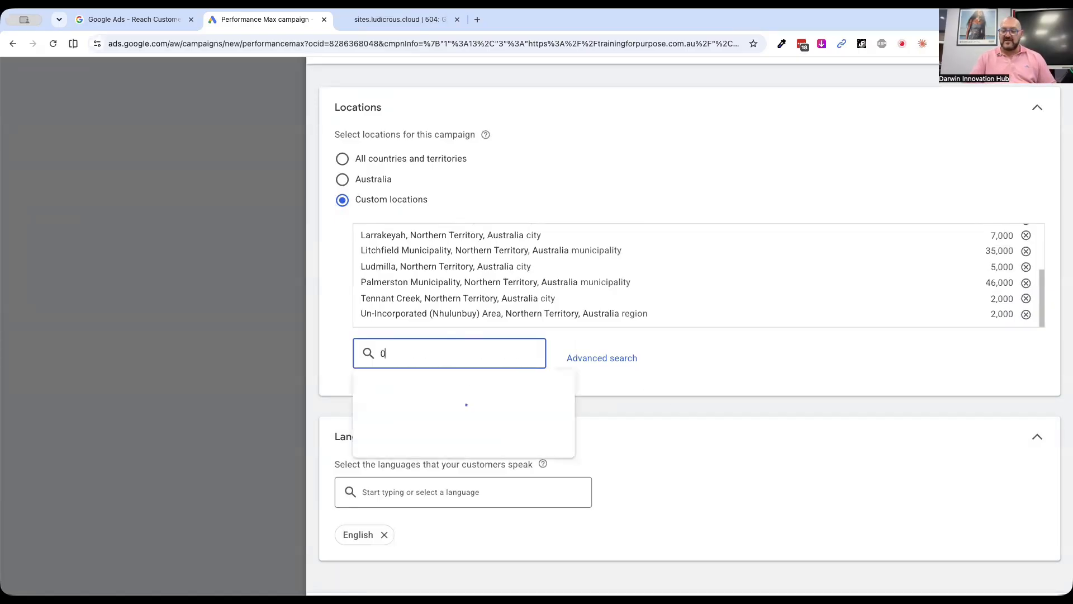
text(821)
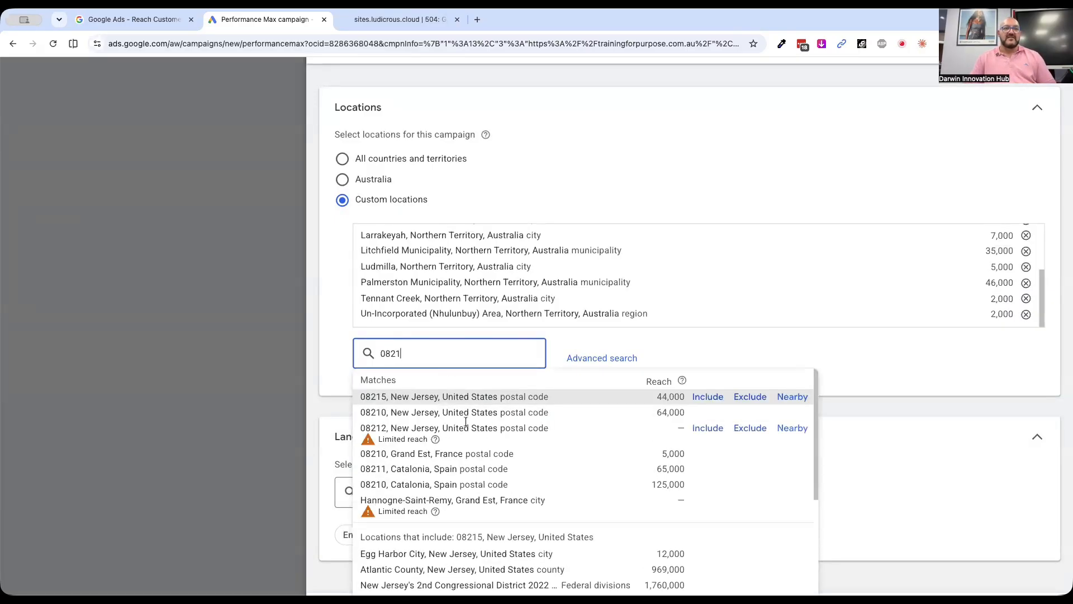
scroll(389, 506, down, 5)
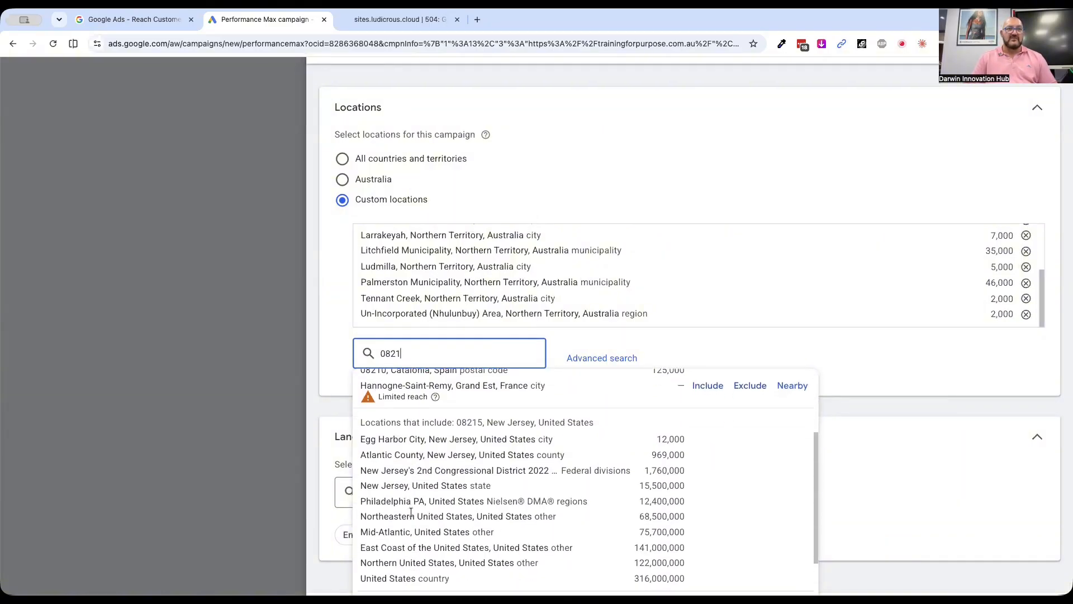
scroll(411, 512, down, 1)
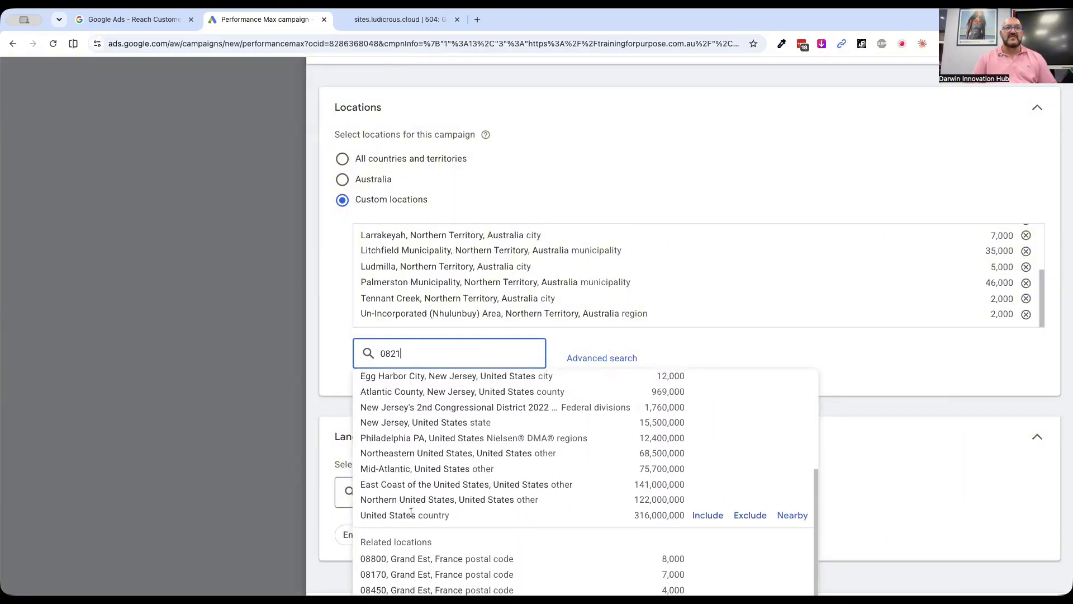
scroll(411, 512, up, 1)
scroll(411, 512, up, 5)
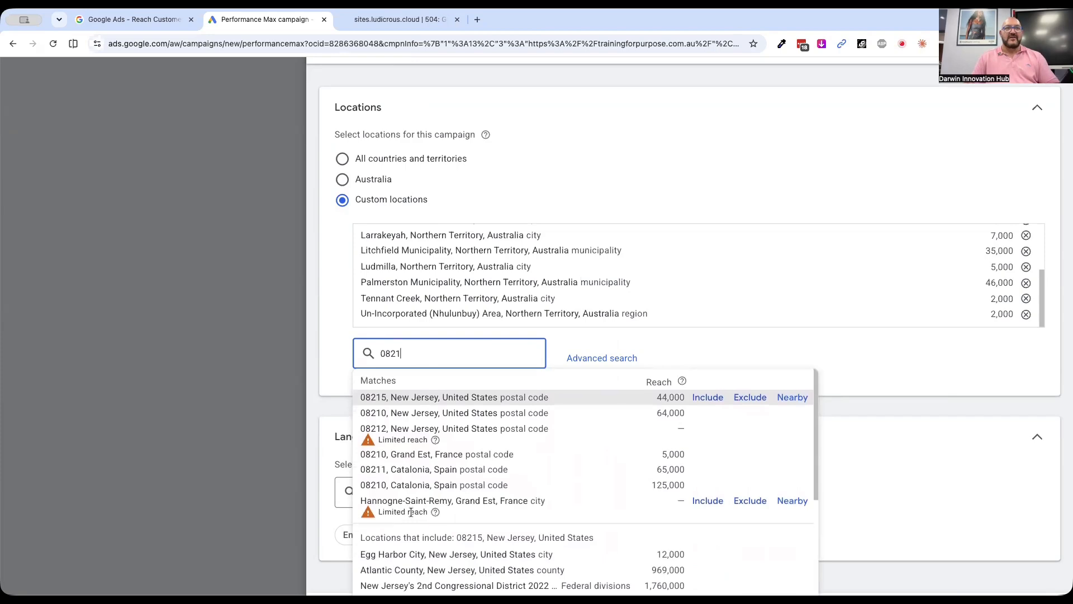
- Search the custom locations for postcode 0820, refine the search to "0820 wool", and clear the search text
key(BackSpace)
key(BackSpace)
key(BackSpace)
key(BackSpace)
text(08)
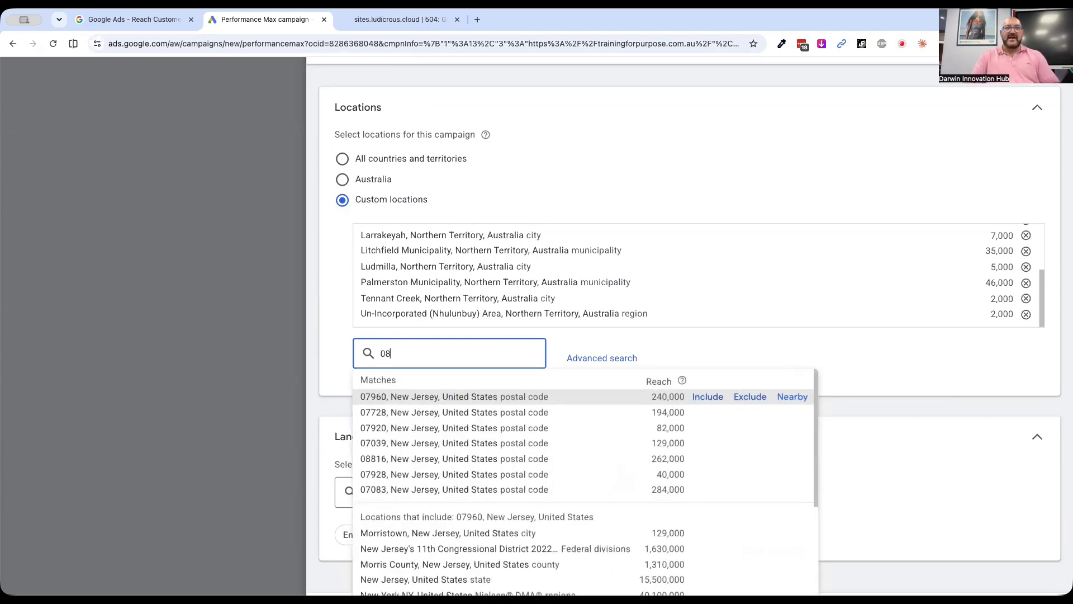
text(20)
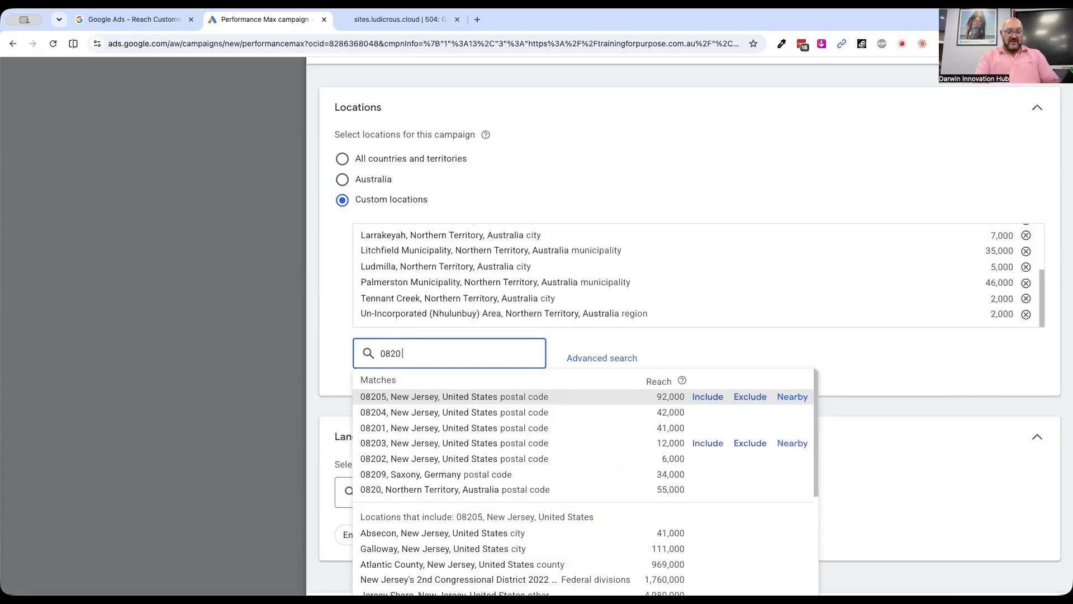
text( wool)
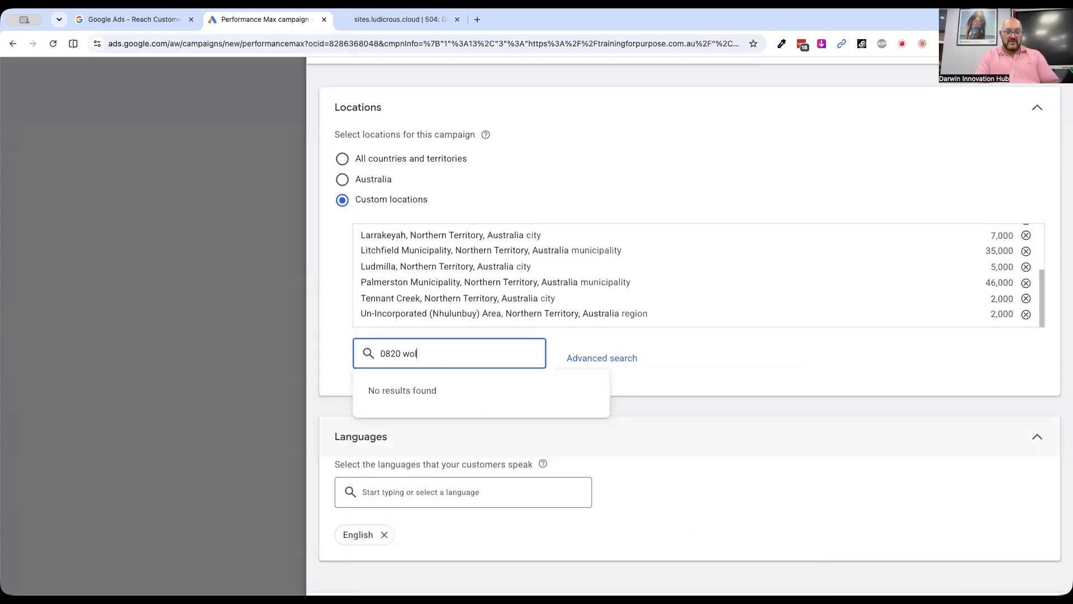
key(BackSpace)
text(o)
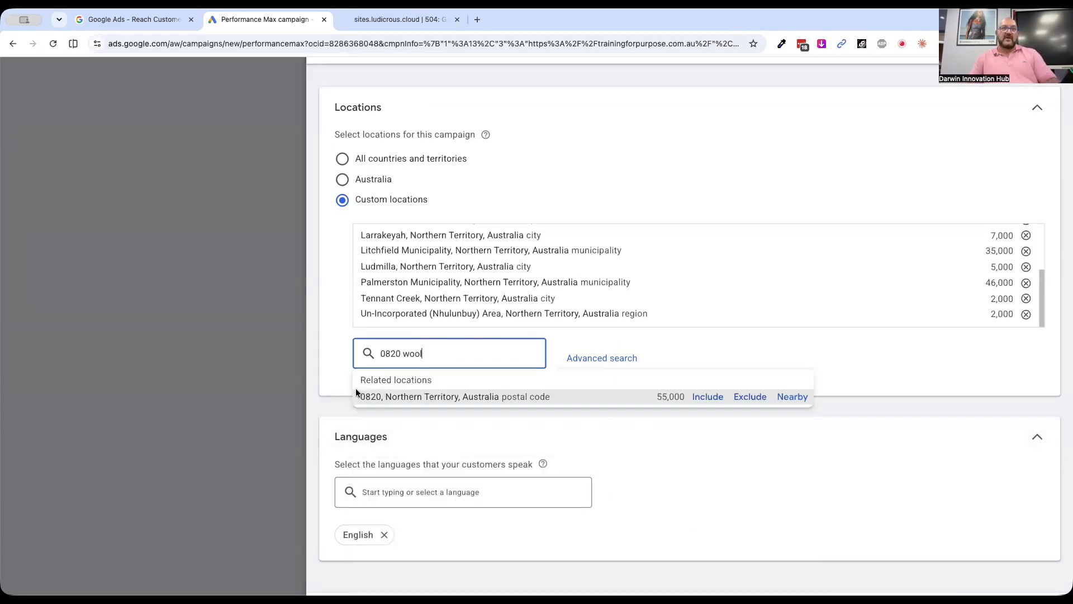
click(665, 340)
triple_click(410, 355)
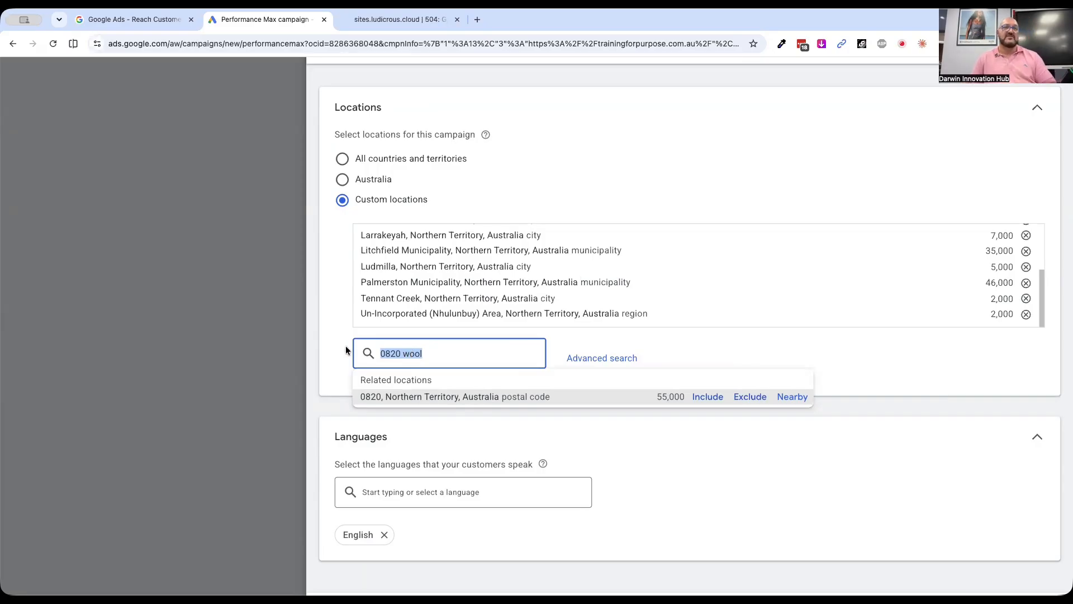
click(411, 356)
double_click(415, 352)
triple_click(414, 352)
key(BackSpace)
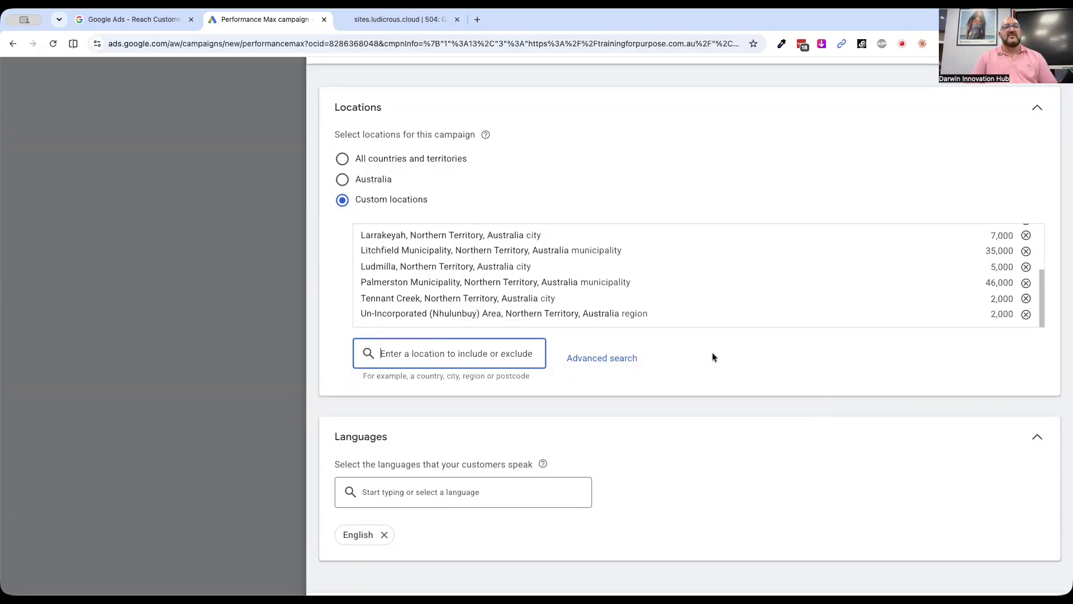
- Save the location settings and continue from the search themes and locations page to ad creation
scroll(633, 439, down, 2)
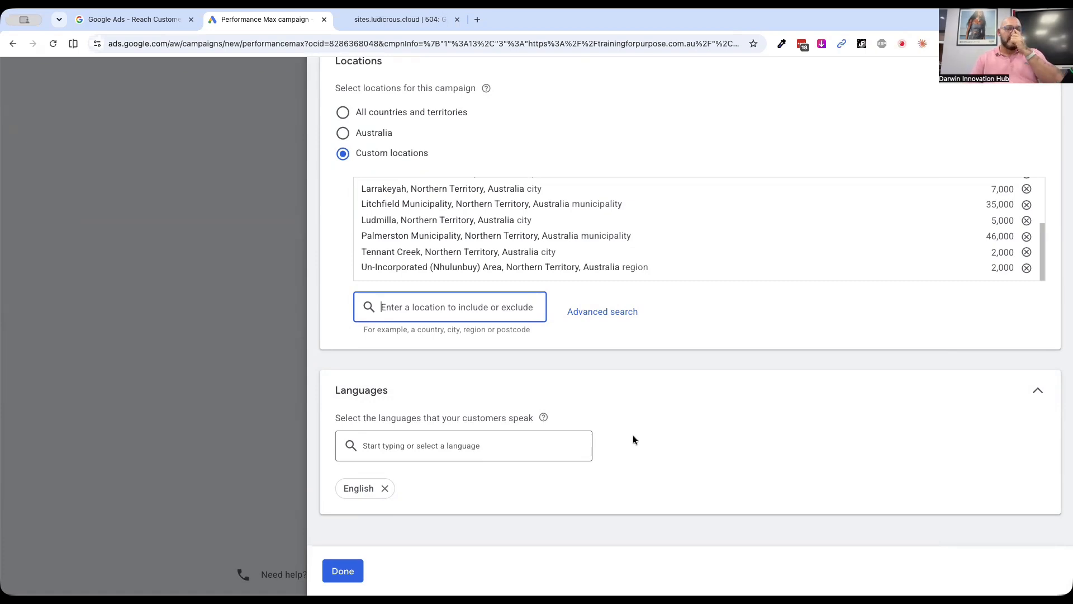
scroll(520, 462, down, 4)
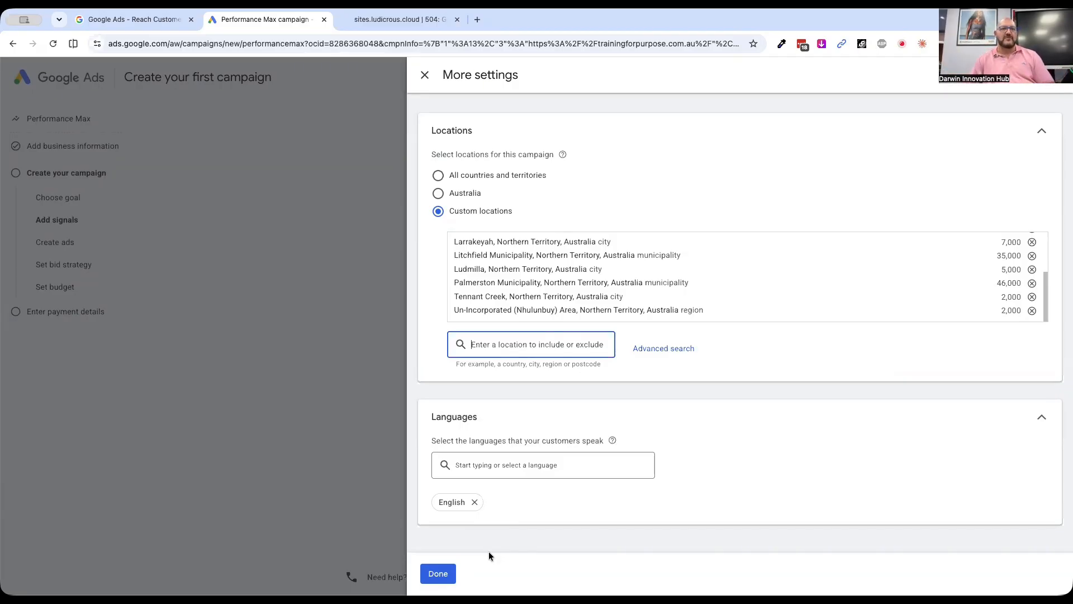
click(439, 573)
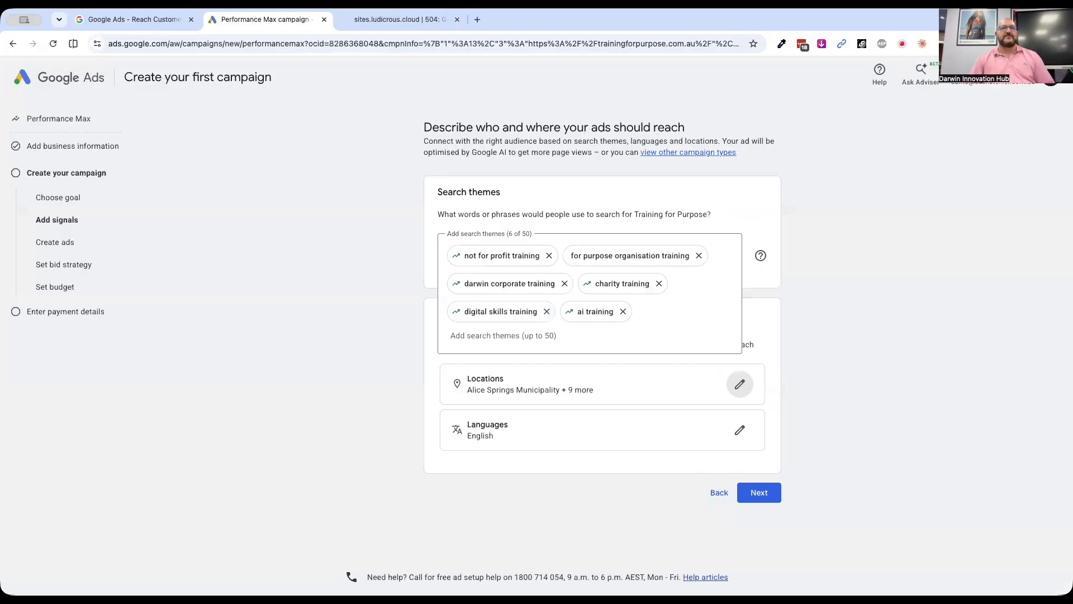
click(769, 496)
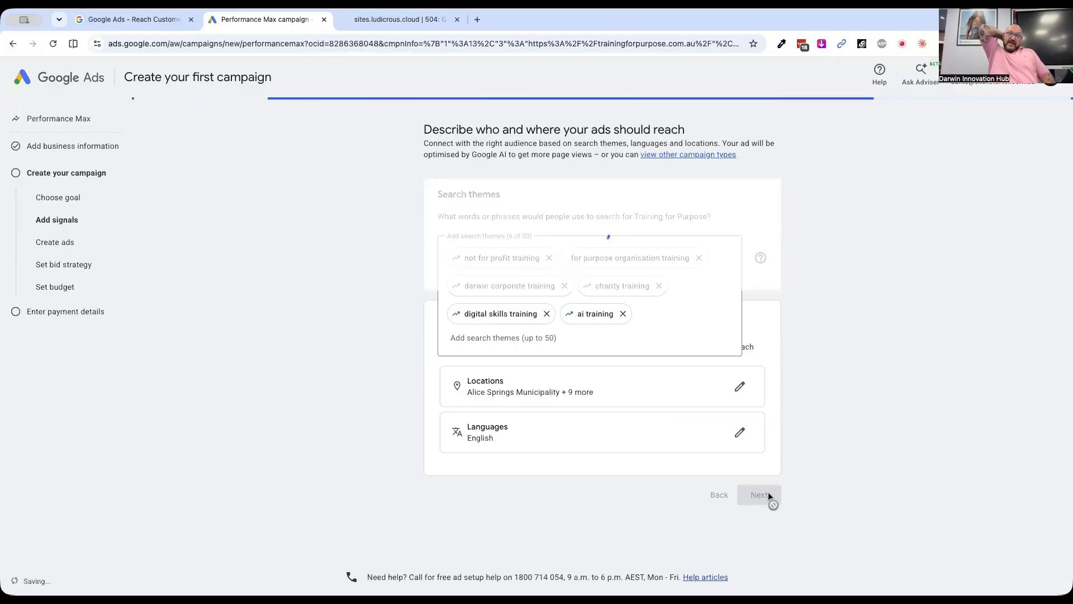
- Reload the trainingforpurpose.com.au/training page in its browser tab and return to the Google Ads campaign
click(373, 21)
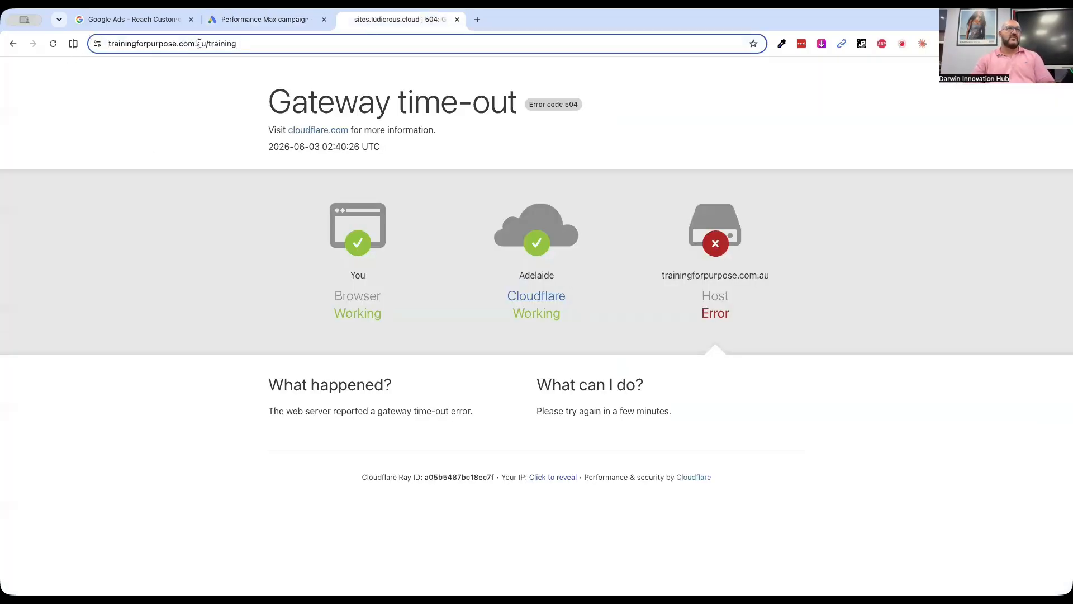
click(53, 43)
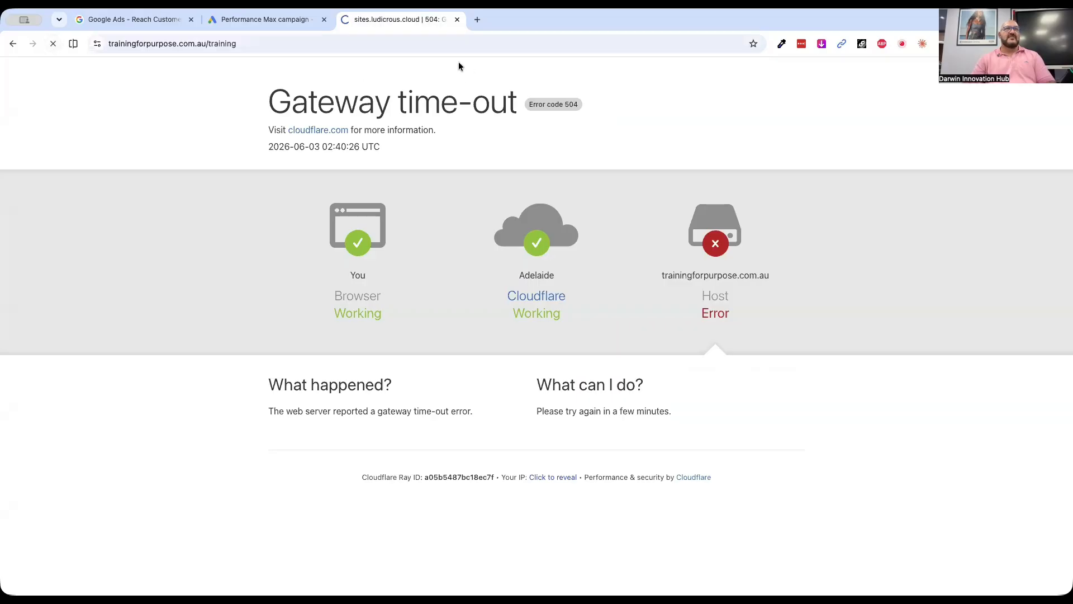
click(271, 21)
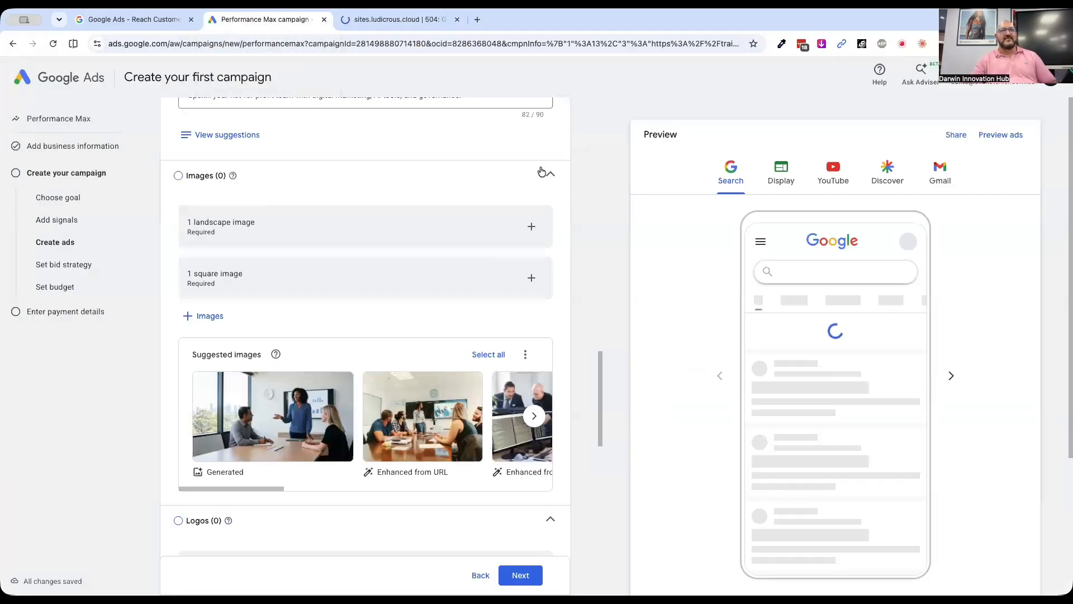
- Change the second ad headline, "IT Training & Certification", to "Digital Training"
scroll(544, 188, up, 15)
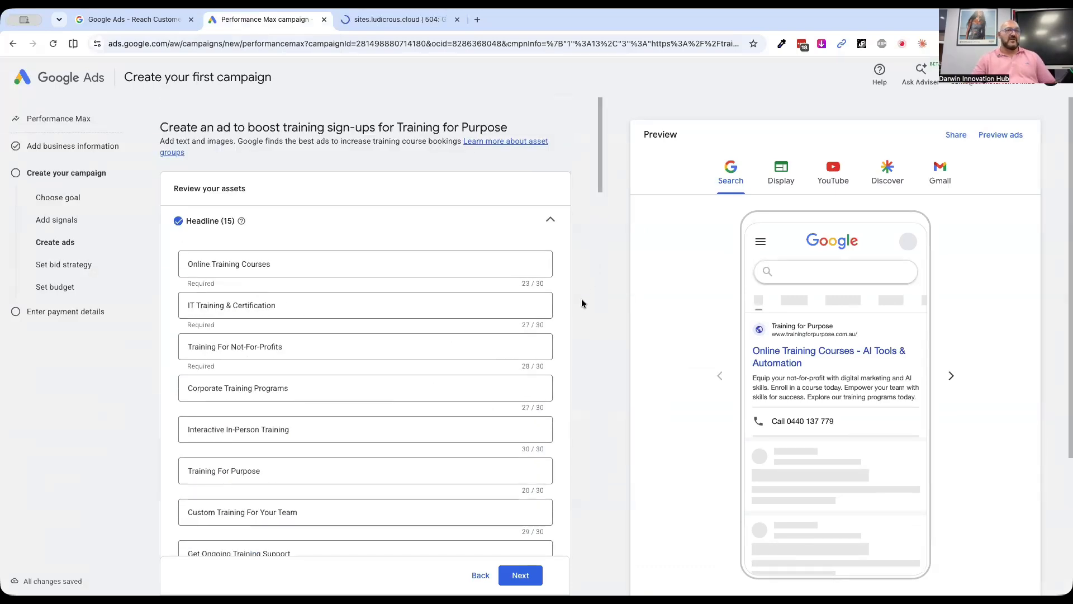
scroll(184, 344, down, 1)
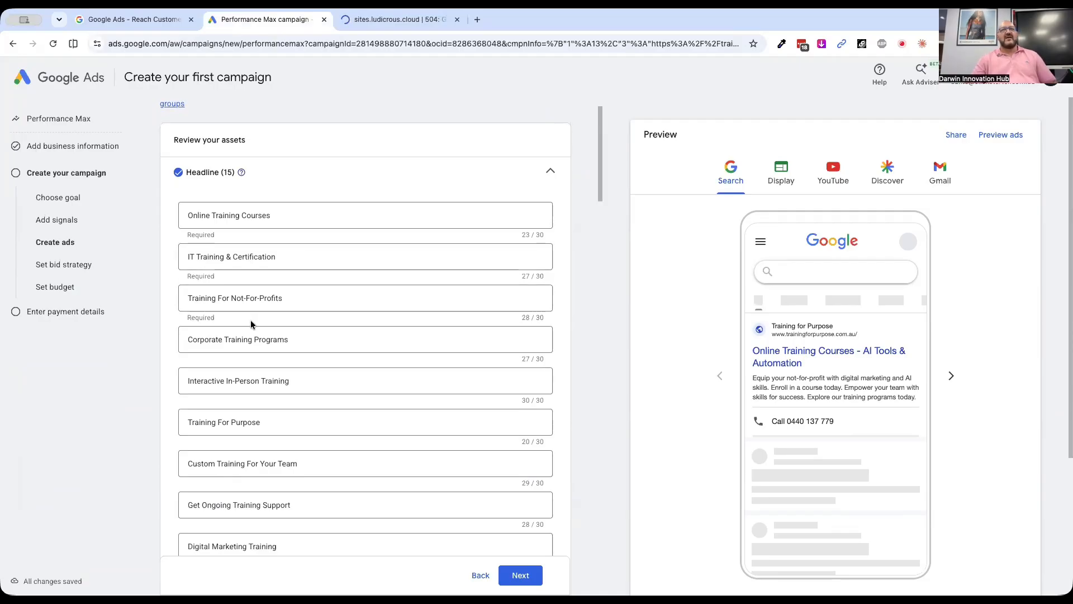
scroll(250, 322, down, 1)
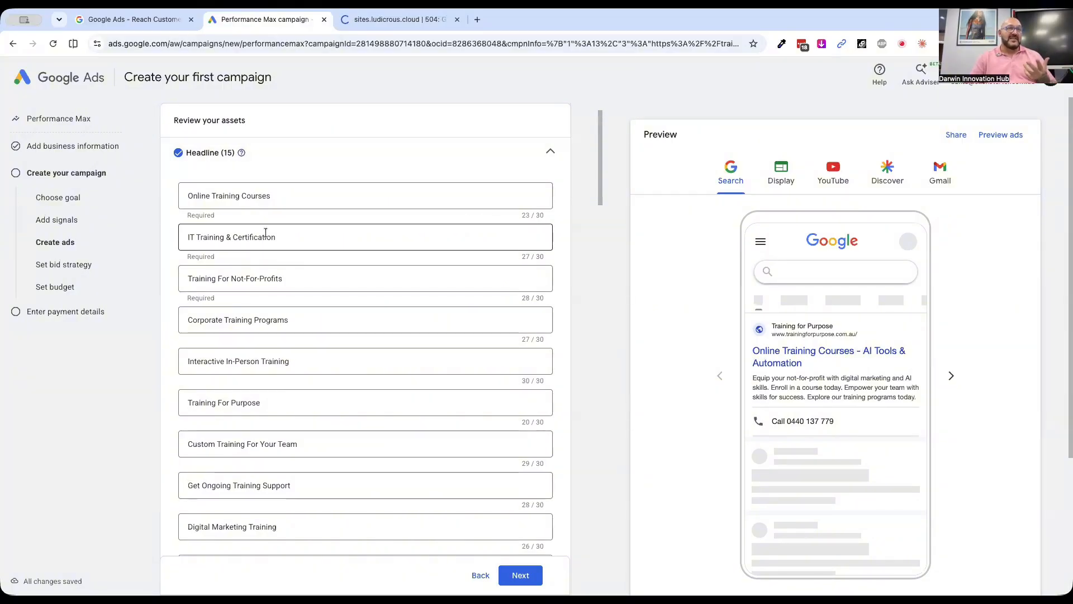
double_click(191, 238)
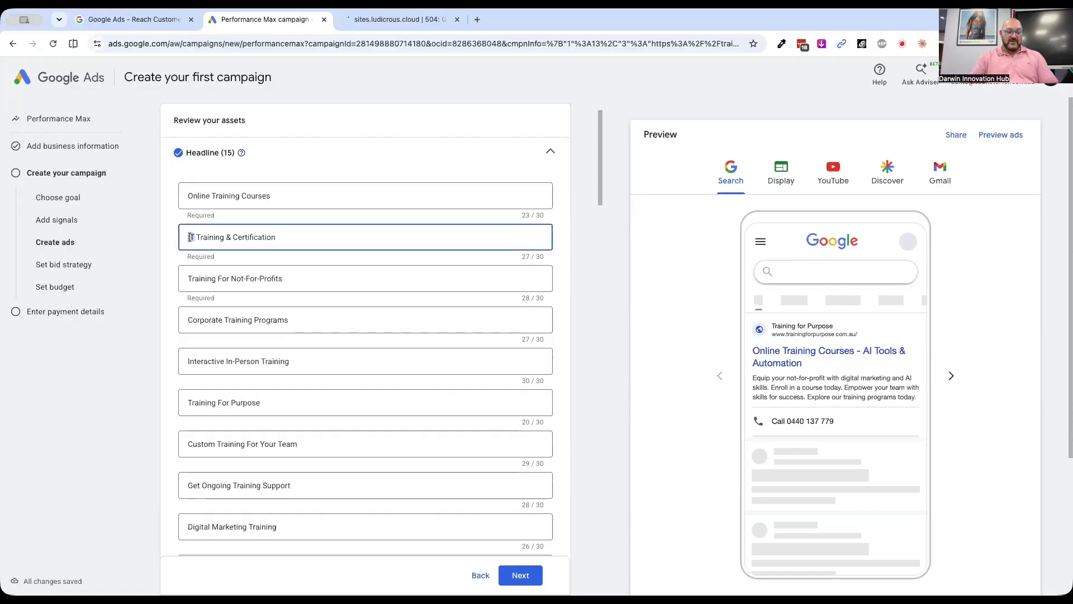
text(Digital)
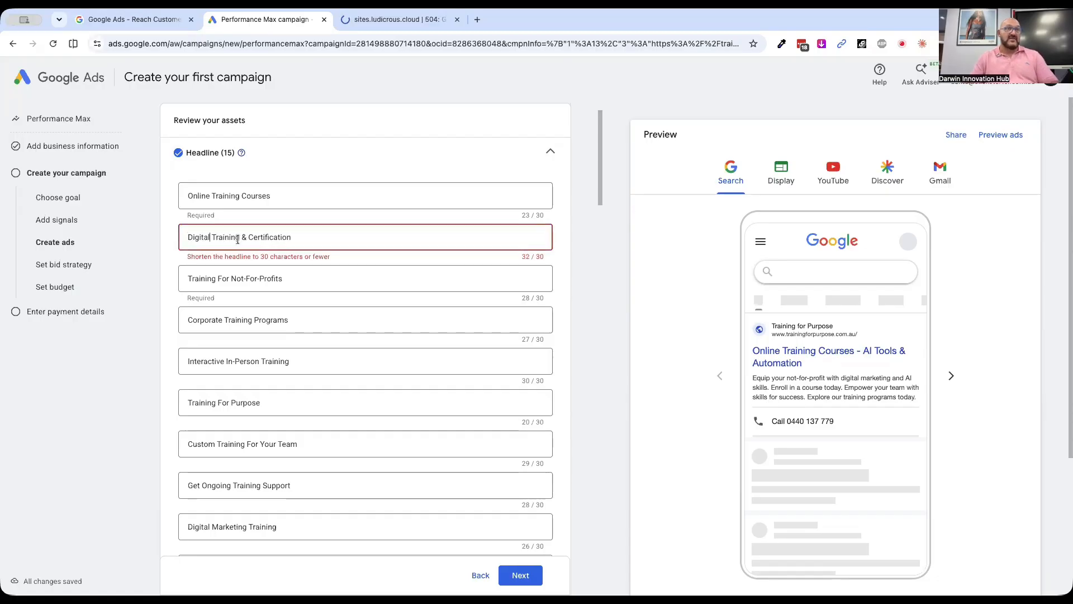
click(308, 238)
key(BackSpace)
key(BackSpace)
key(BackSpace)
key(BackSpace)
key(BackSpace)
key(BackSpace)
key(BackSpace)
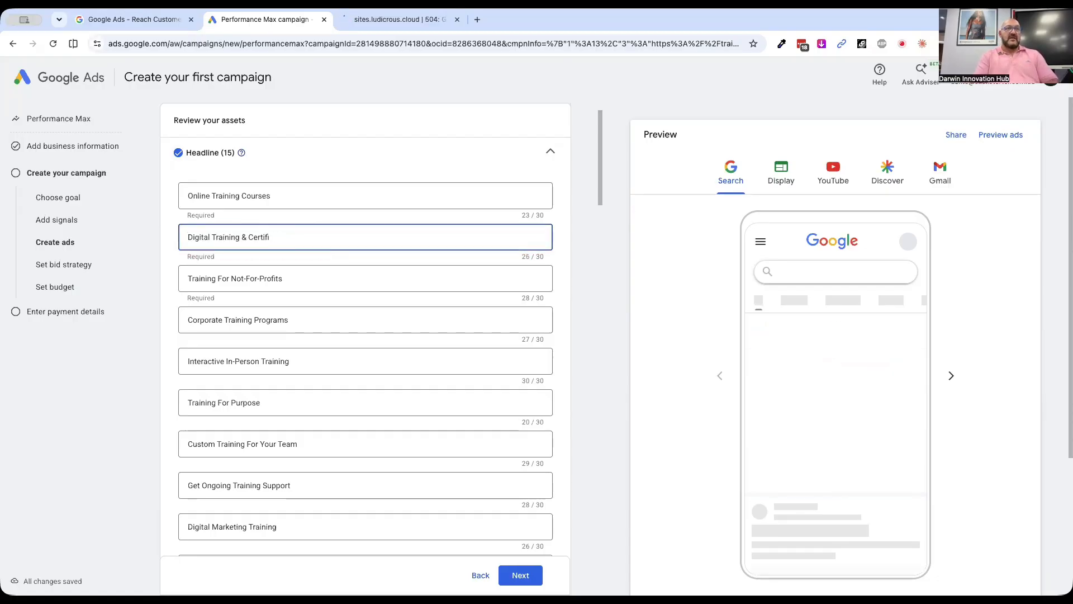
key(BackSpace)
key(BackSpace)
key(BackSpace)
key(BackSpace)
key(BackSpace)
key(BackSpace)
key(BackSpace)
key(BackSpace)
key(BackSpace)
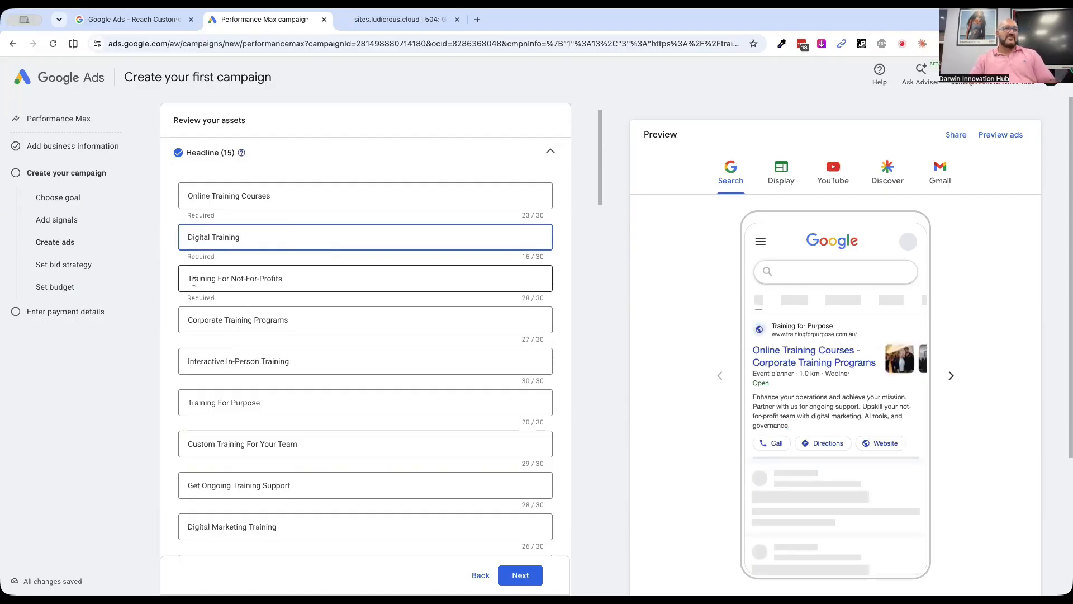
click(183, 304)
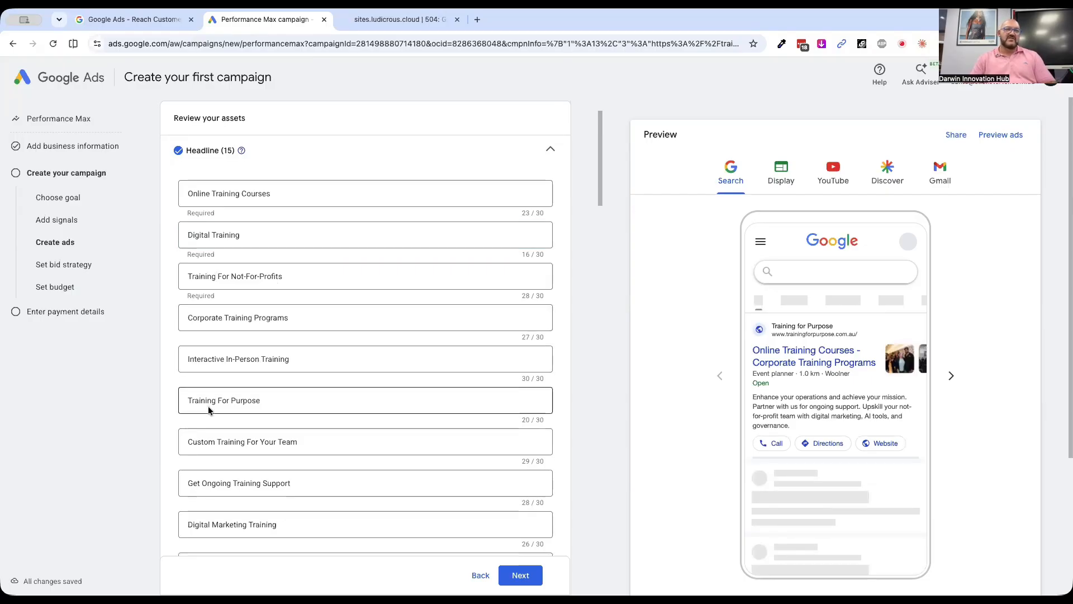
- Replace the headline "Get Certified & Upskill" with "Get upskilled for work"
scroll(208, 406, down, 1)
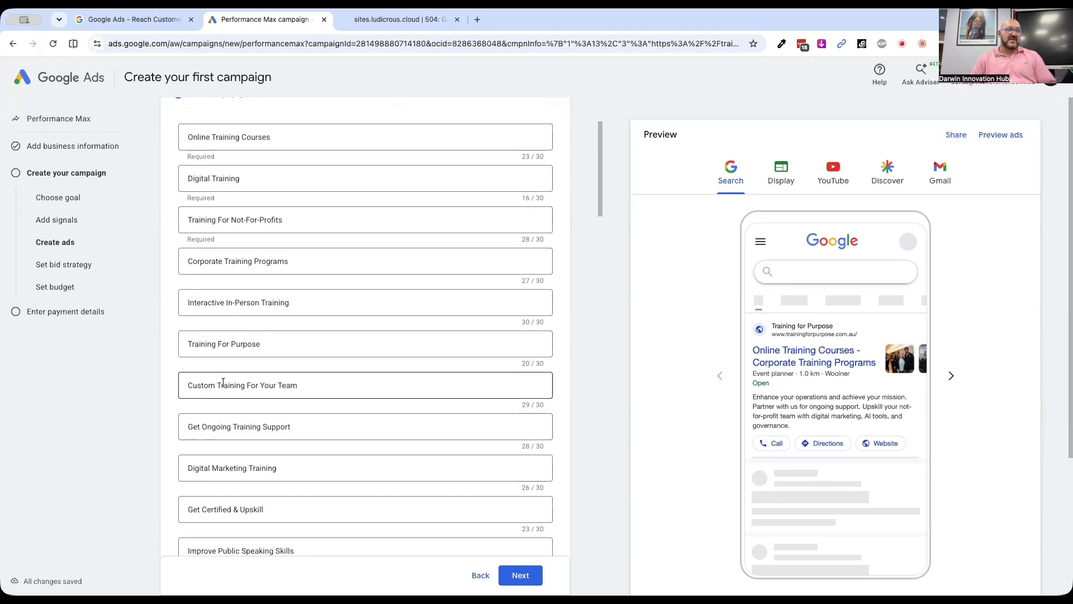
scroll(290, 385, down, 3)
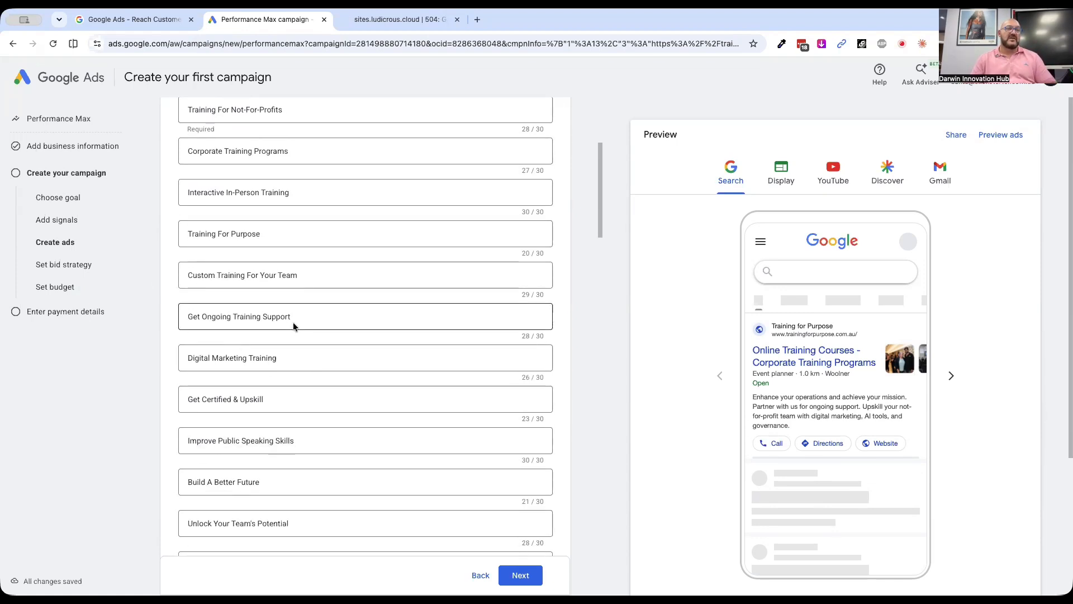
triple_click(272, 399)
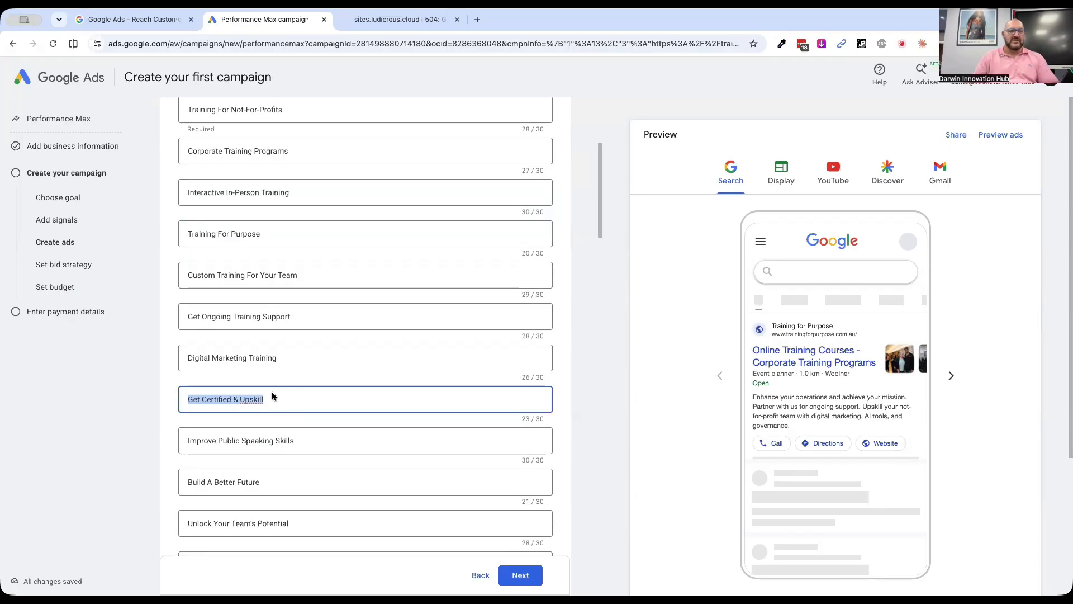
text(Get upskilled for work)
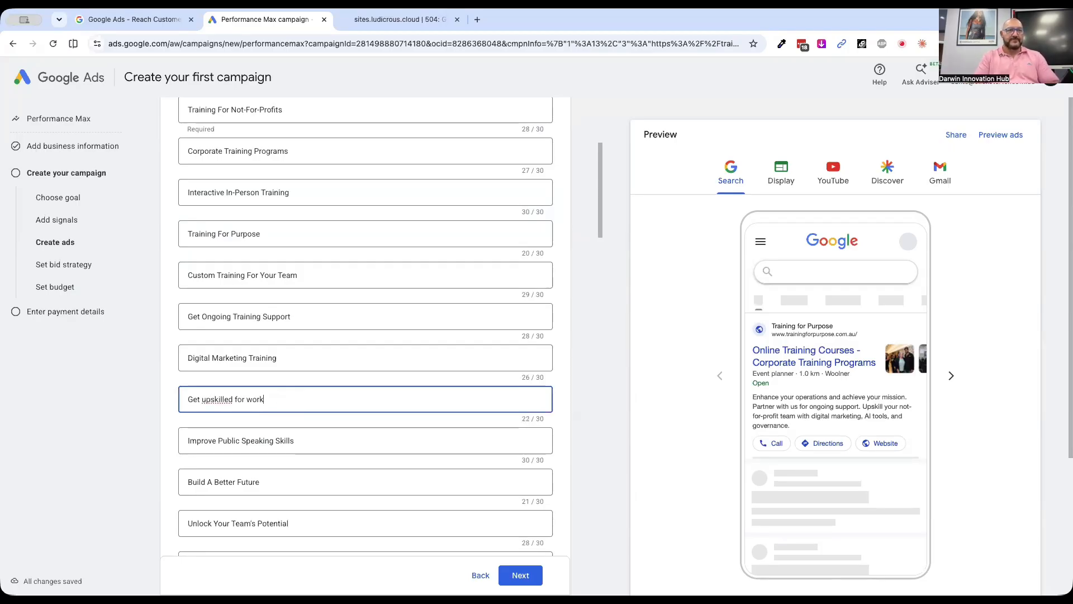
- Replace the headline "Build A Better Future" with "Build a smarter team"
click(175, 430)
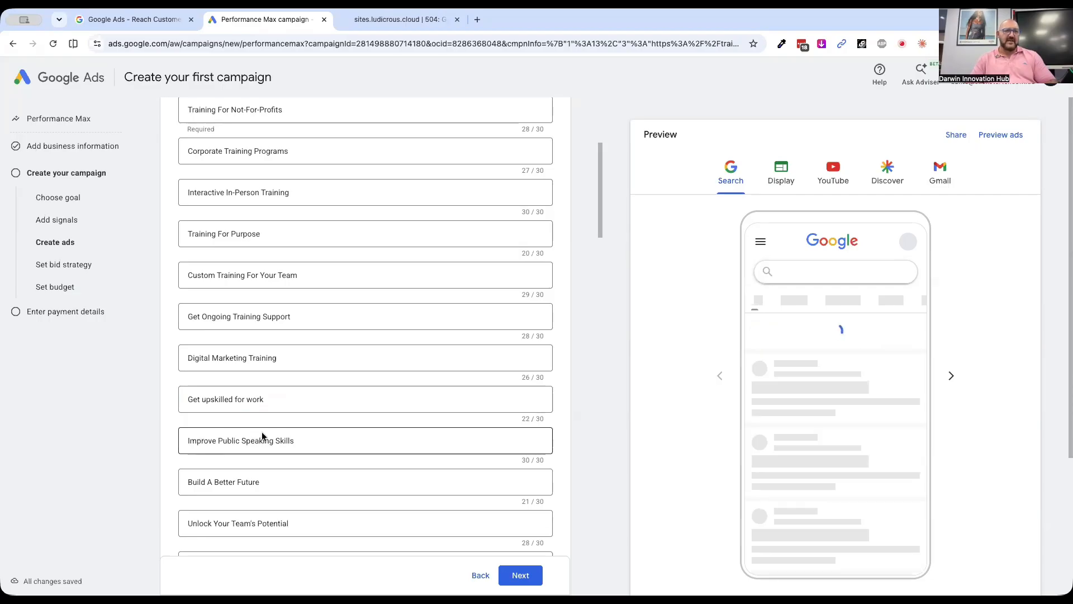
scroll(171, 478, down, 3)
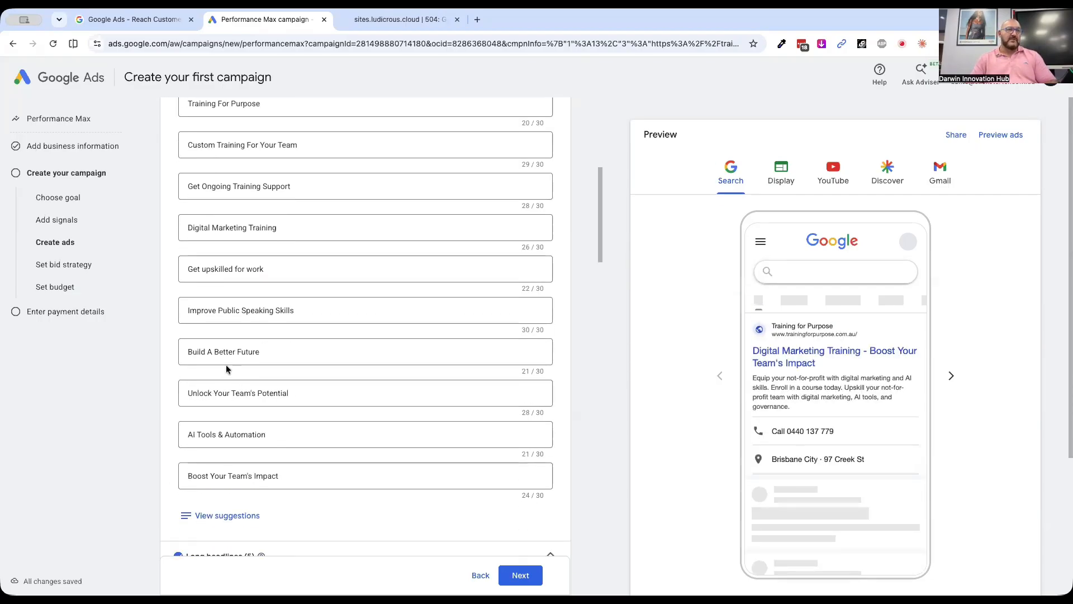
triple_click(221, 349)
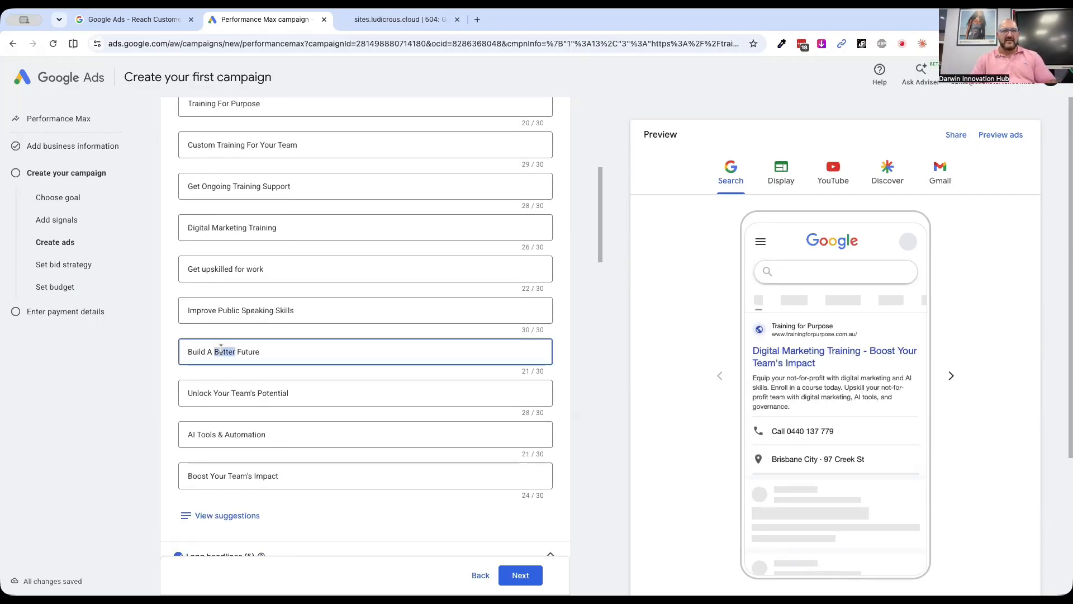
text(B)
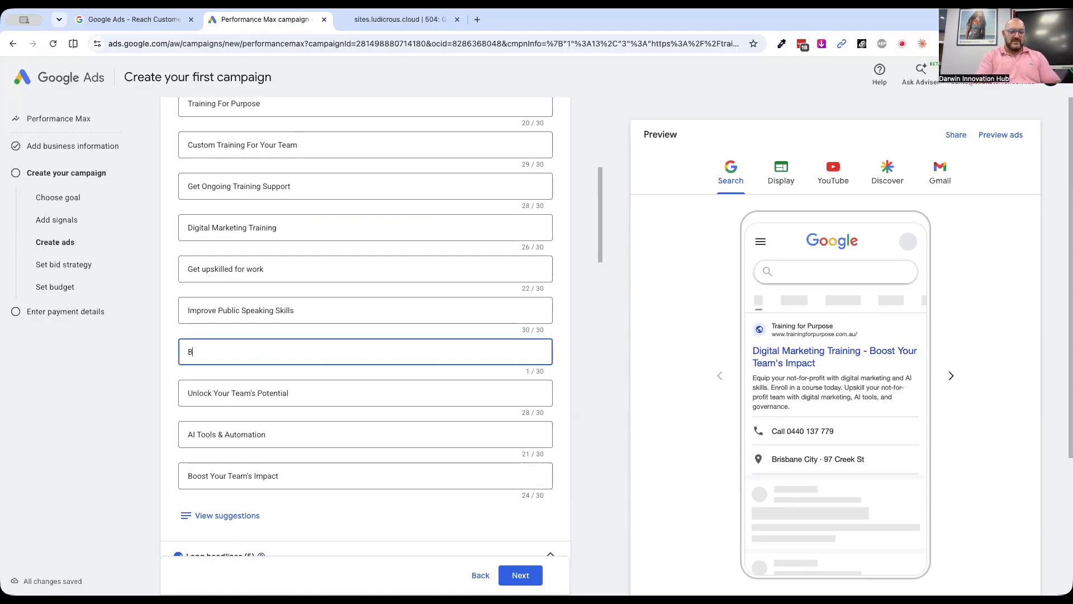
text(iild a smarter team)
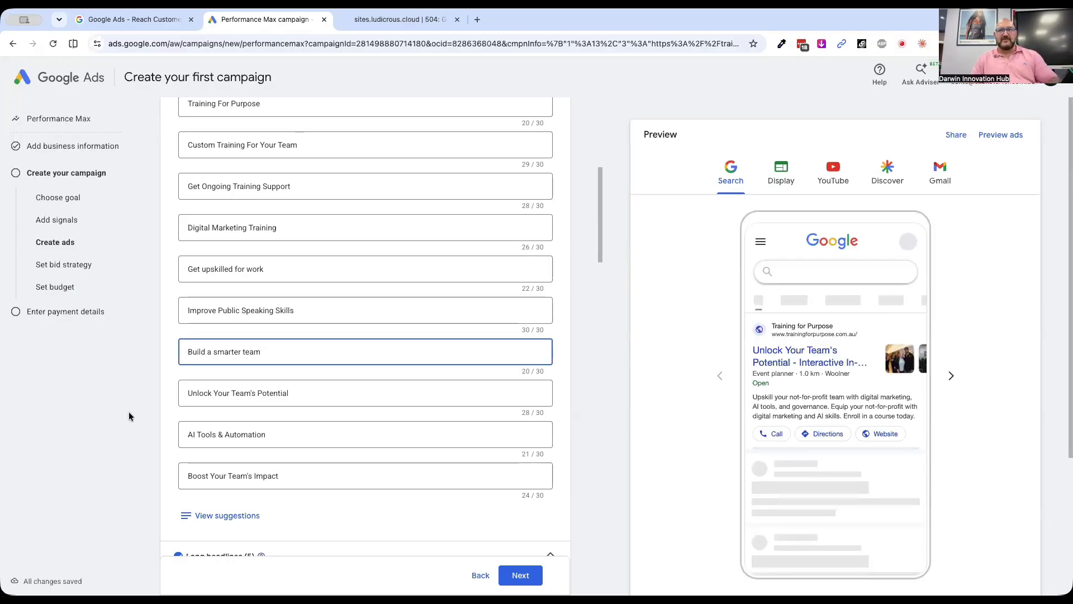
click(175, 385)
- Extend the headline "AI Tools & Automation" to read "AI Tools & Automation for NFP"
scroll(182, 407, down, 2)
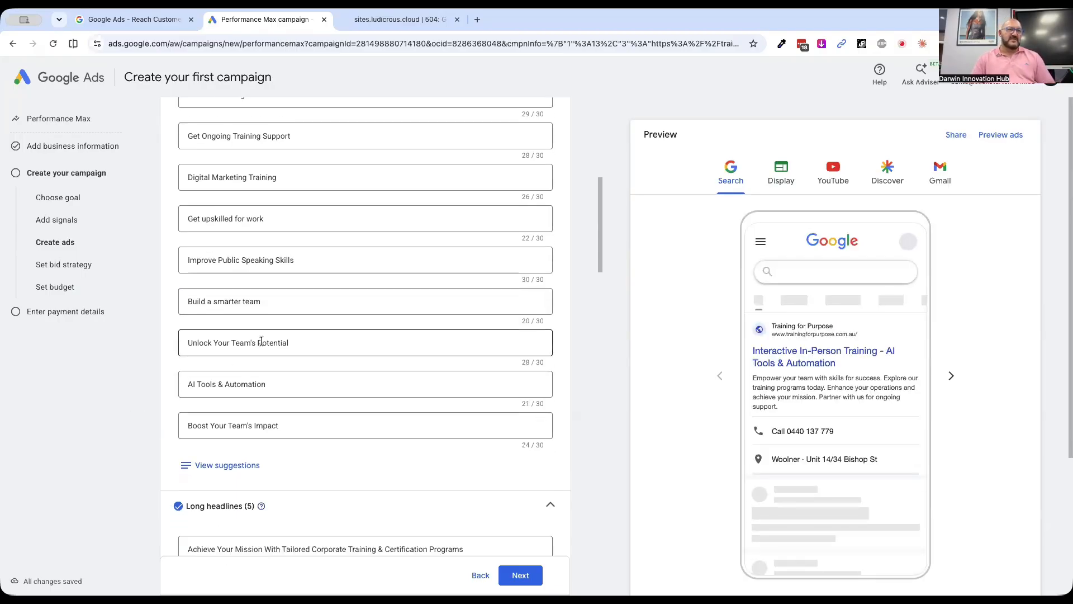
click(275, 385)
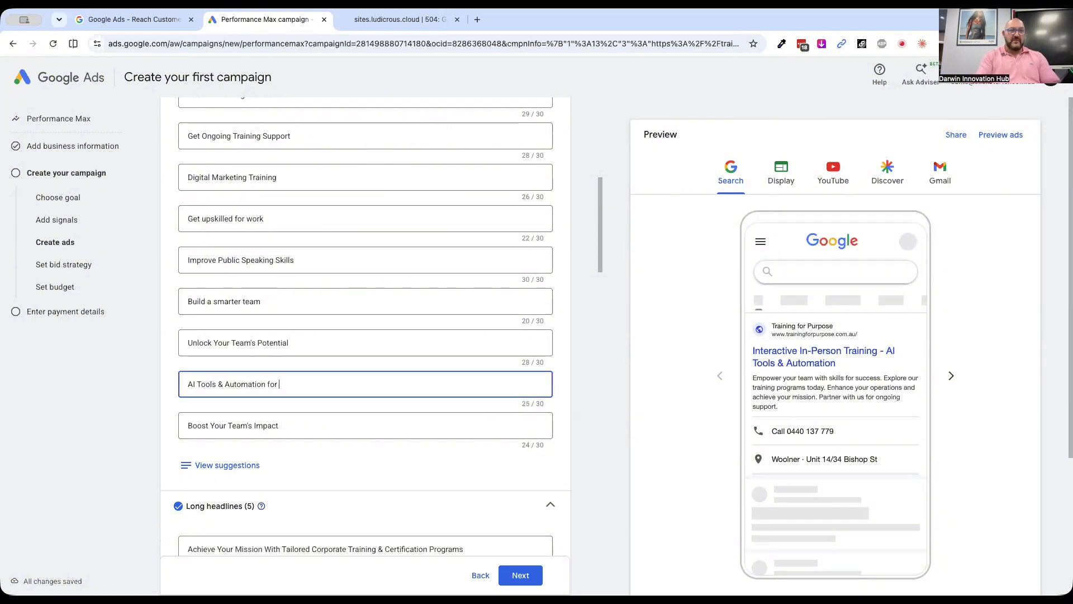
text(for NFP)
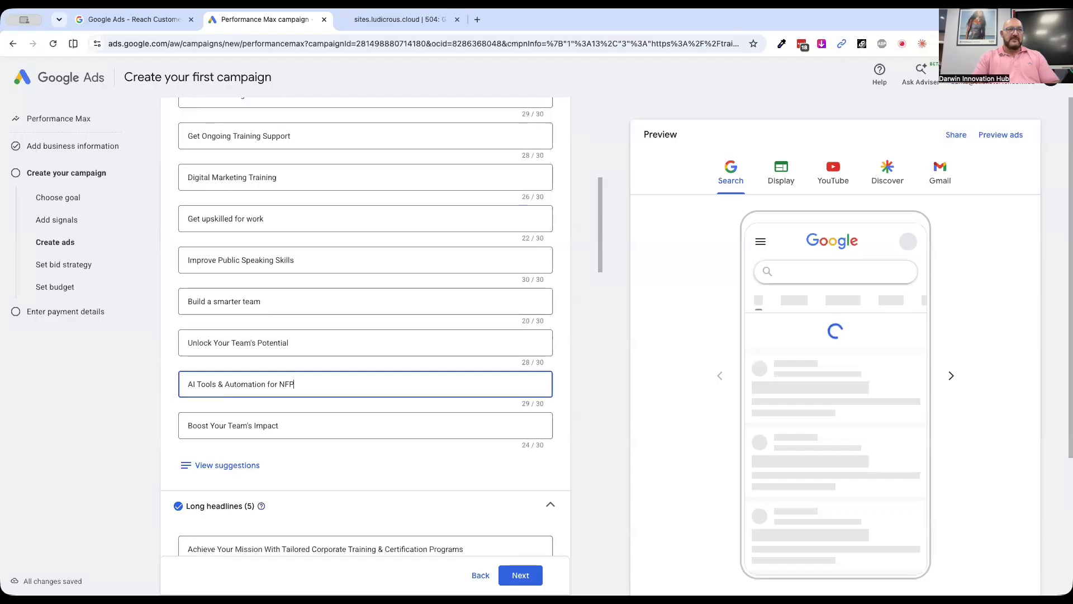
click(169, 383)
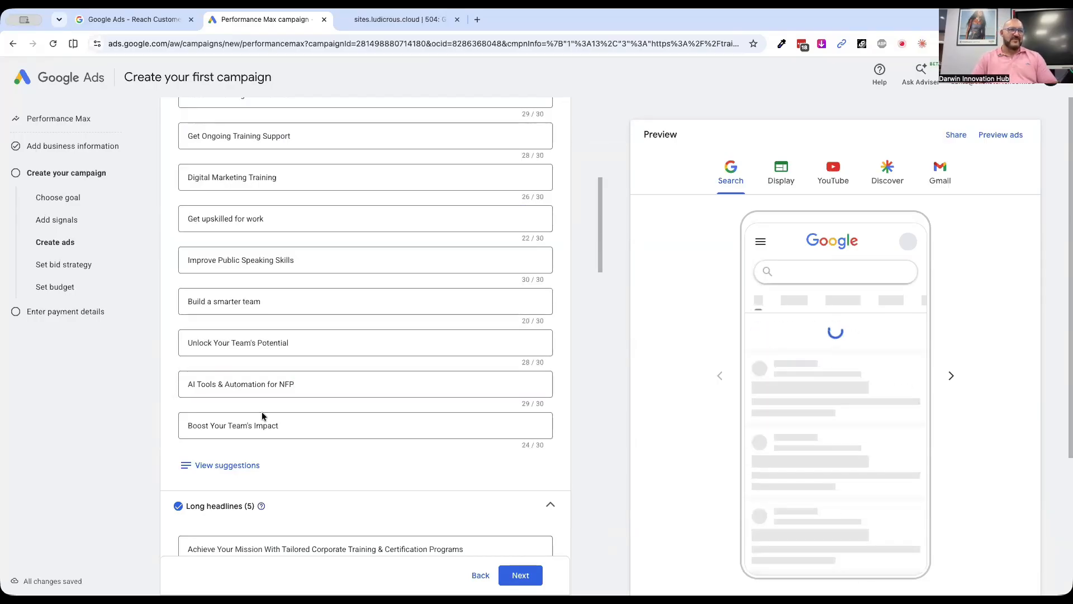
- Change the last headline, "Boost Your Team's Impact", to "Boost Your Team Impact Online"
click(288, 427)
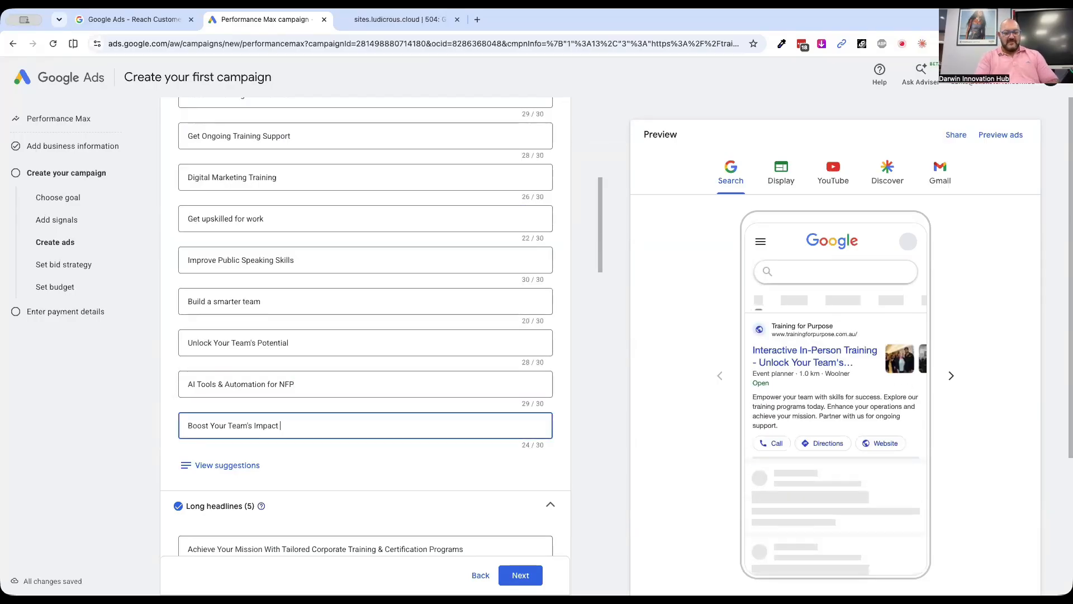
text(Online)
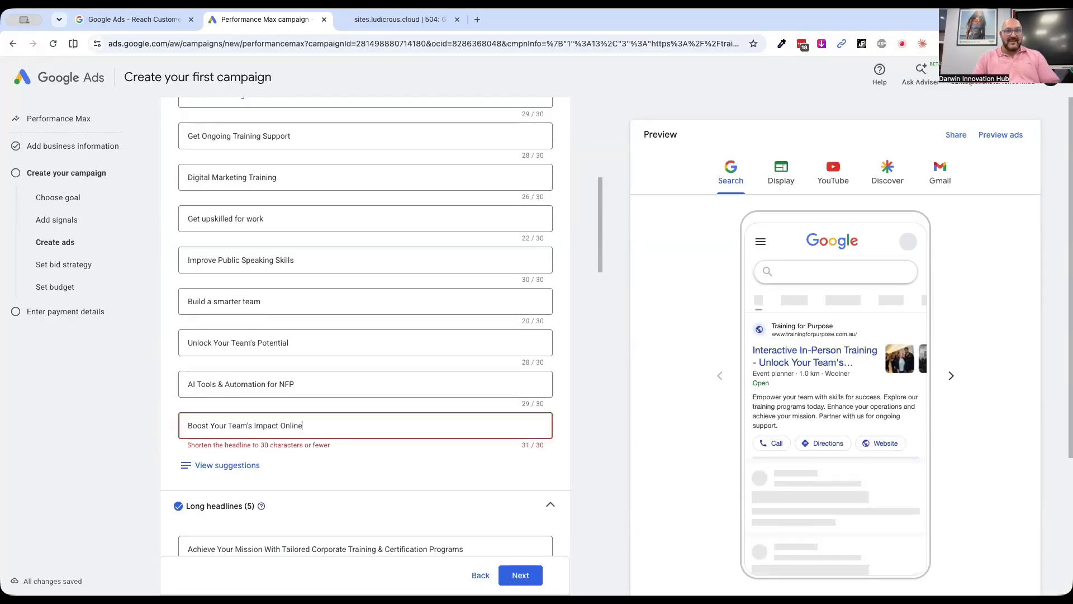
click(250, 427)
key(BackSpace)
key(BackSpace)
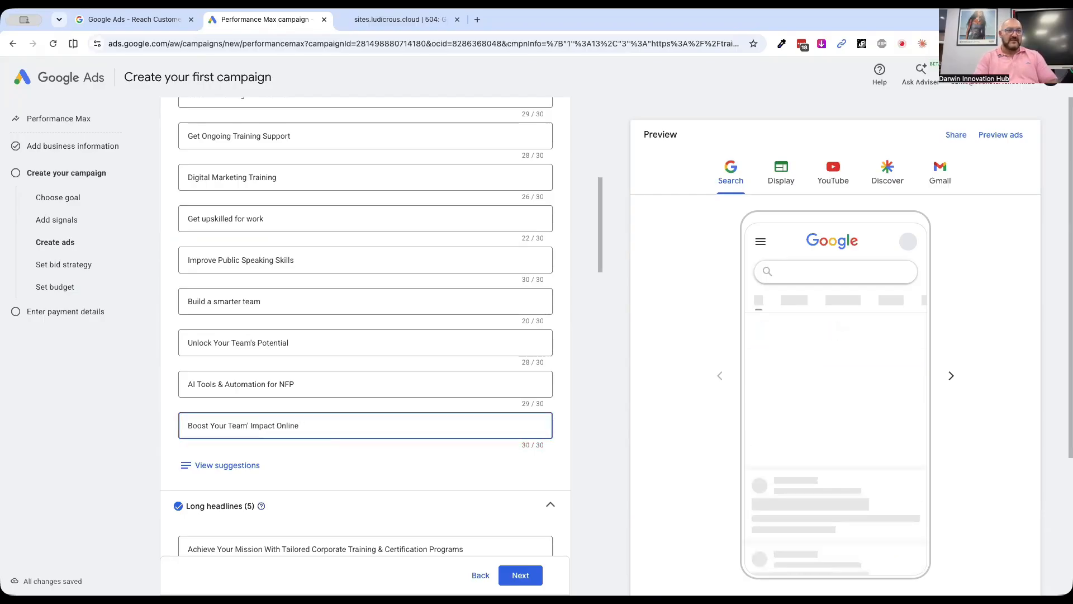
- Check the suggested headlines, close them without changes, and examine the ad text in the Search preview
click(203, 468)
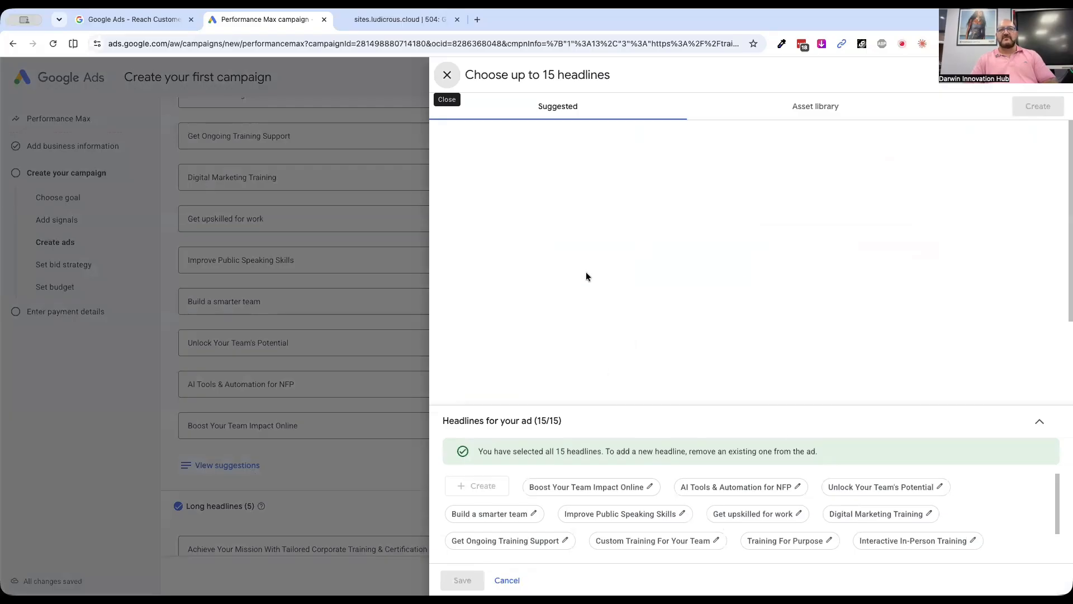
click(450, 74)
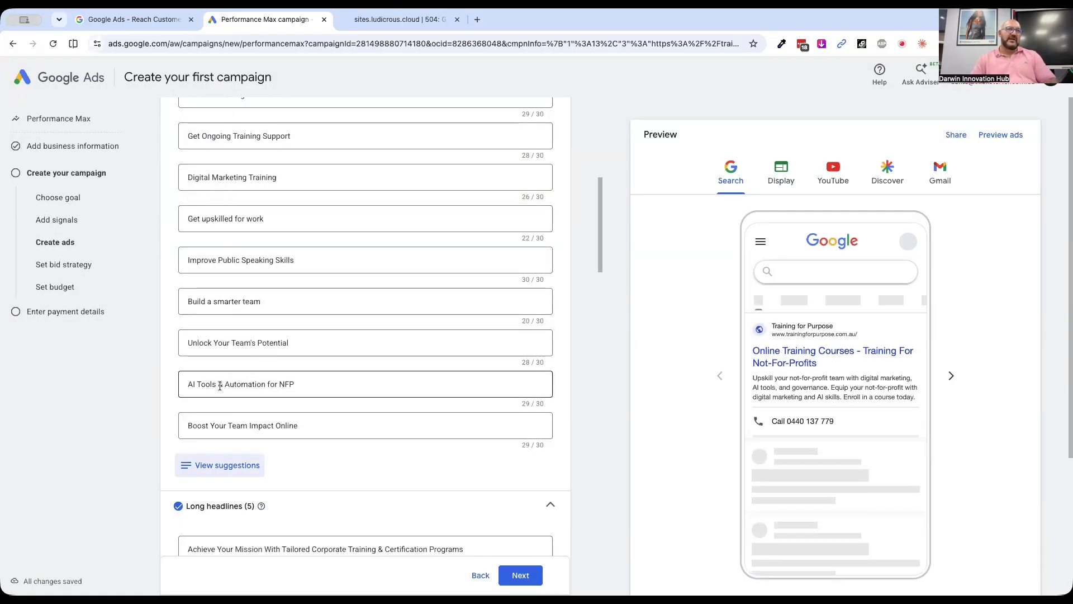
scroll(165, 477, down, 3)
scroll(166, 474, down, 2)
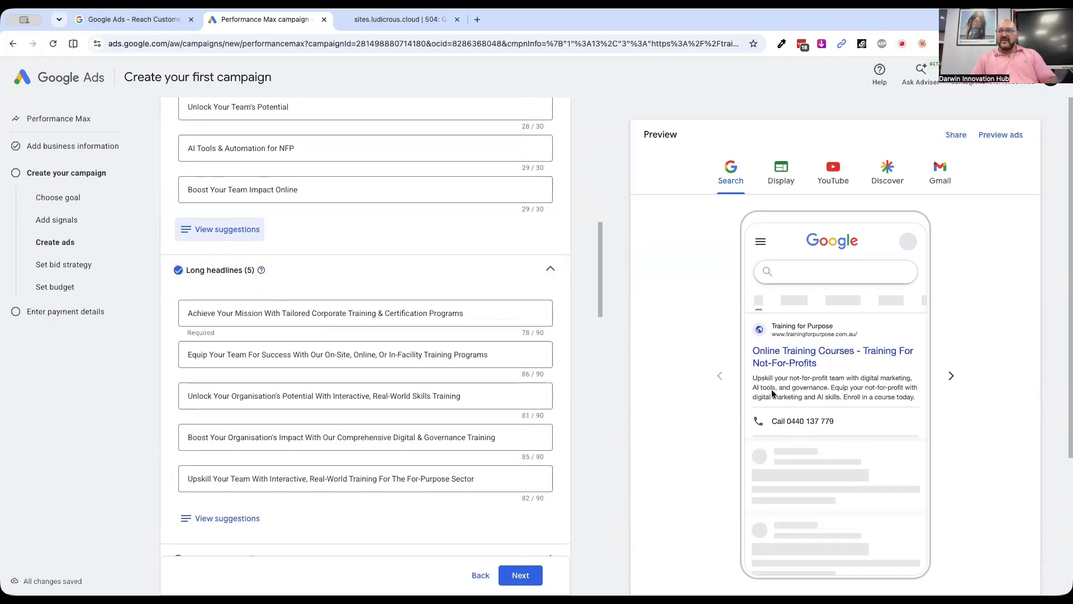
scroll(789, 385, down, 1)
scroll(789, 385, down, 1)
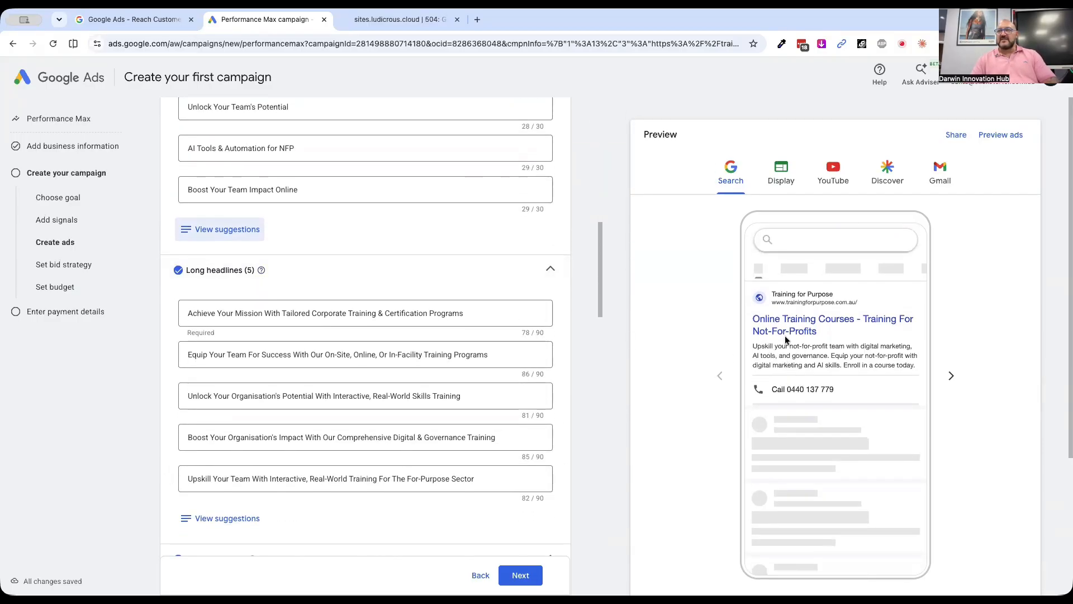
scroll(818, 372, up, 2)
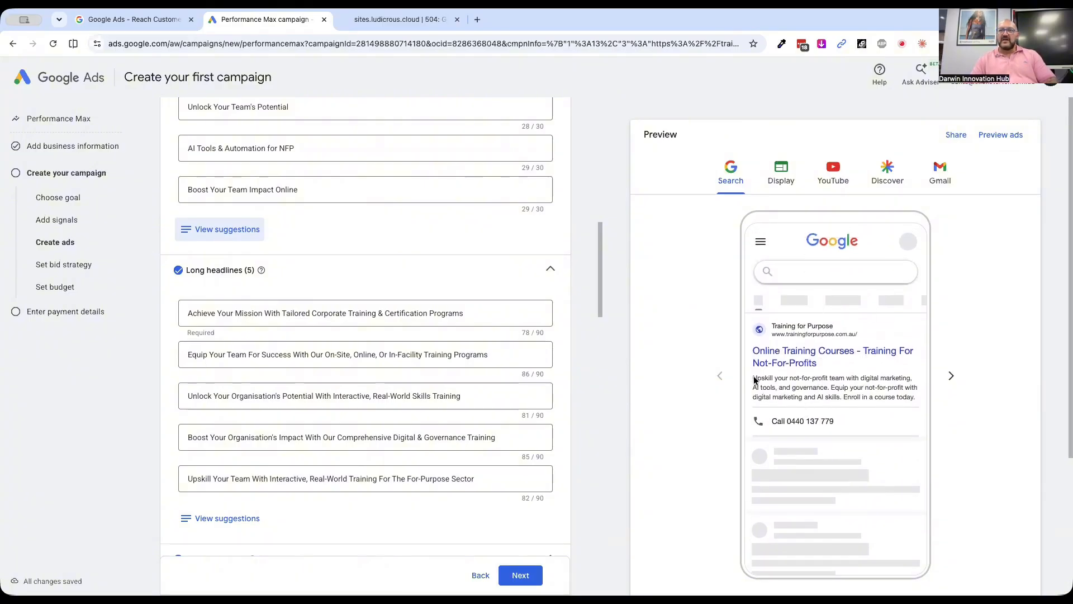
drag(754, 379, 859, 394)
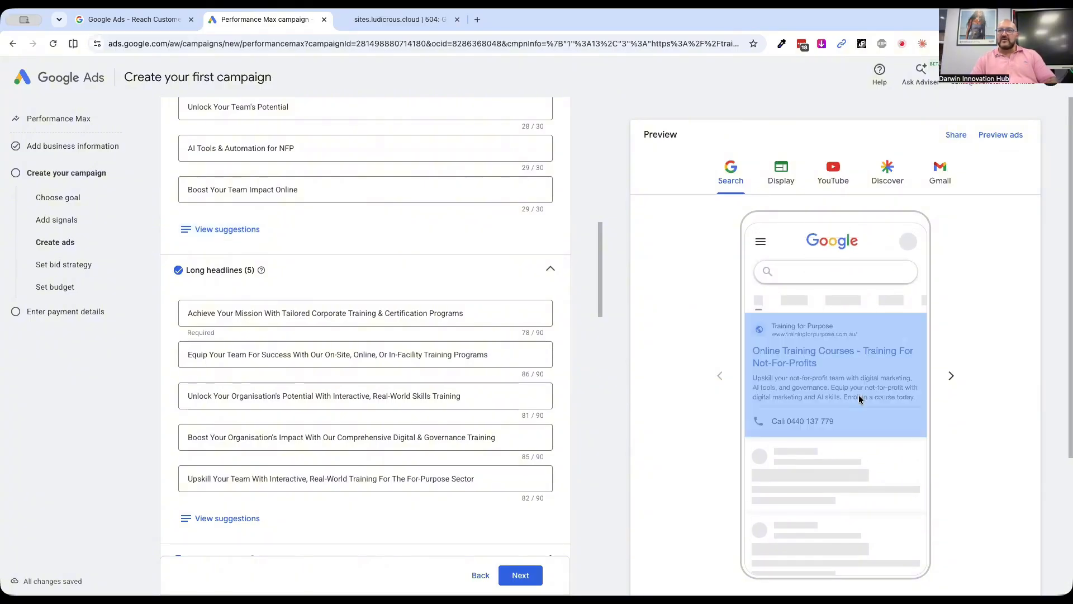
click(776, 381)
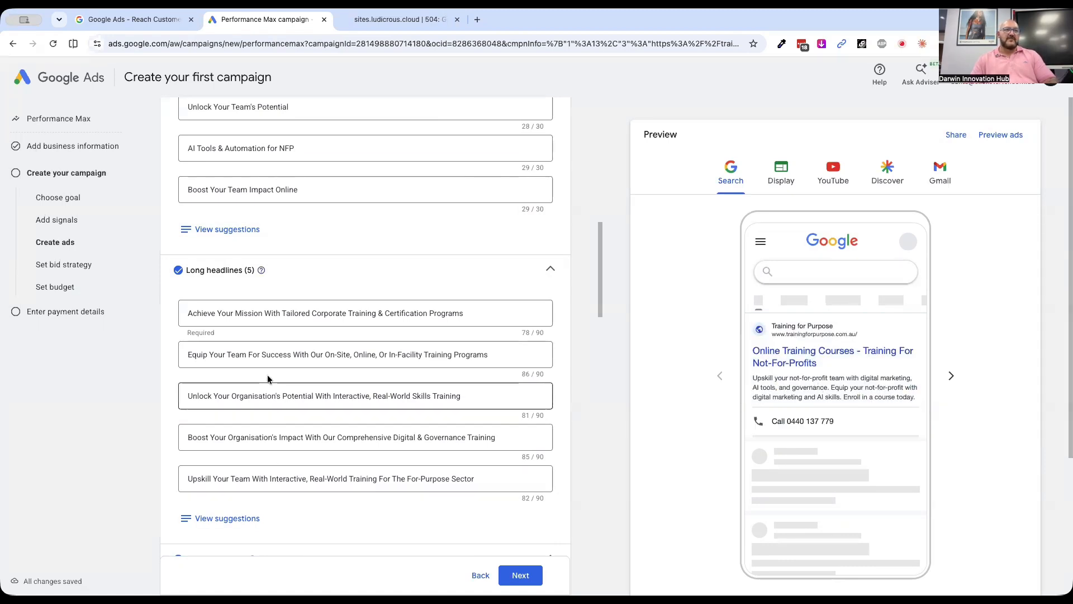
- Review the ad's short headlines, long headlines and descriptions
scroll(267, 436, down, 2)
scroll(267, 440, down, 5)
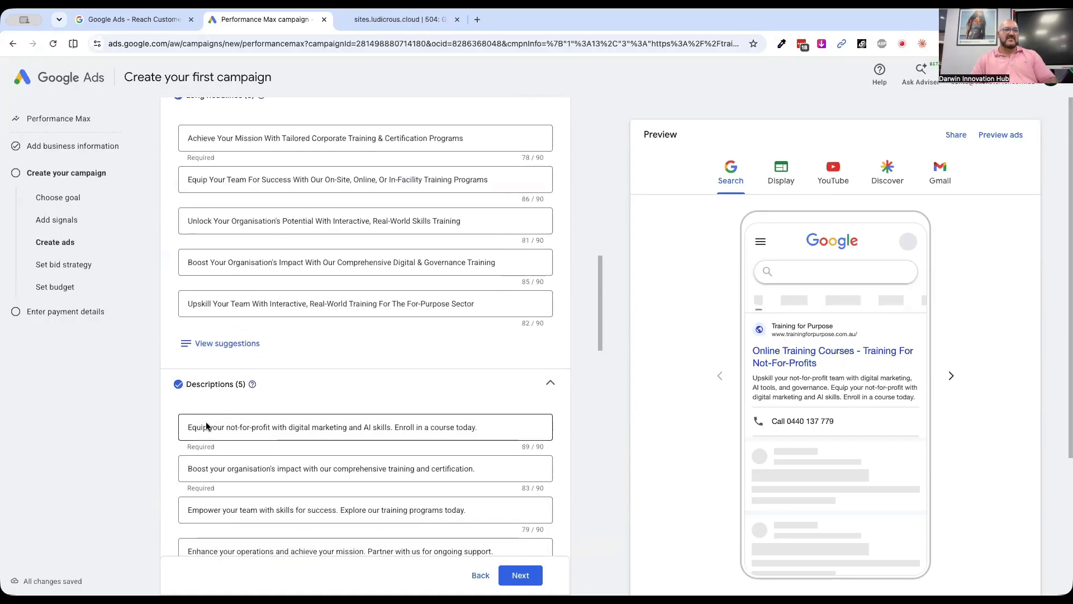
triple_click(277, 428)
click(314, 345)
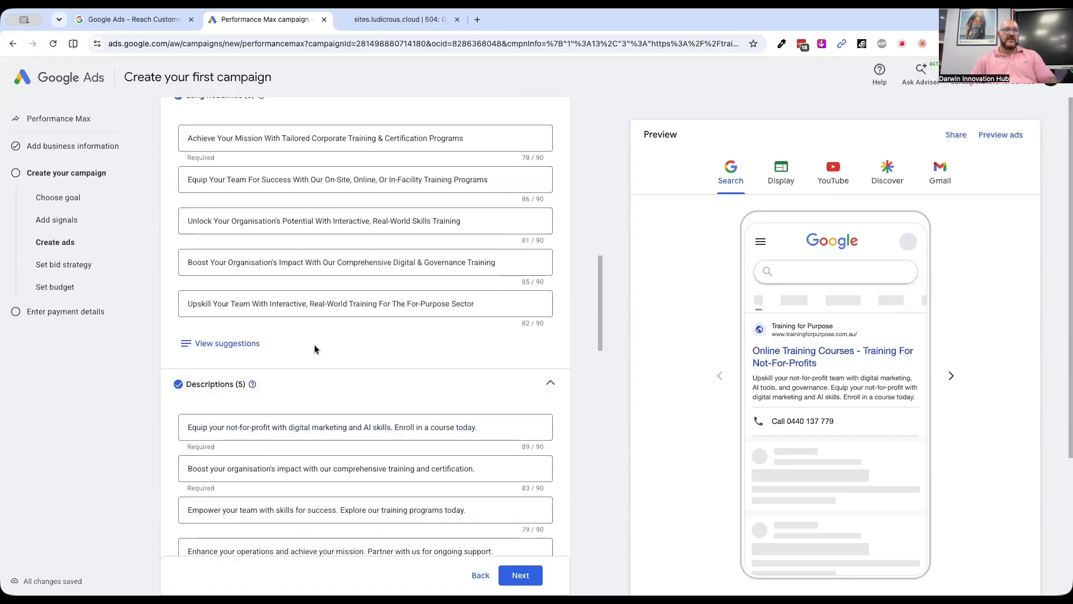
scroll(314, 344, up, 10)
scroll(315, 348, down, 4)
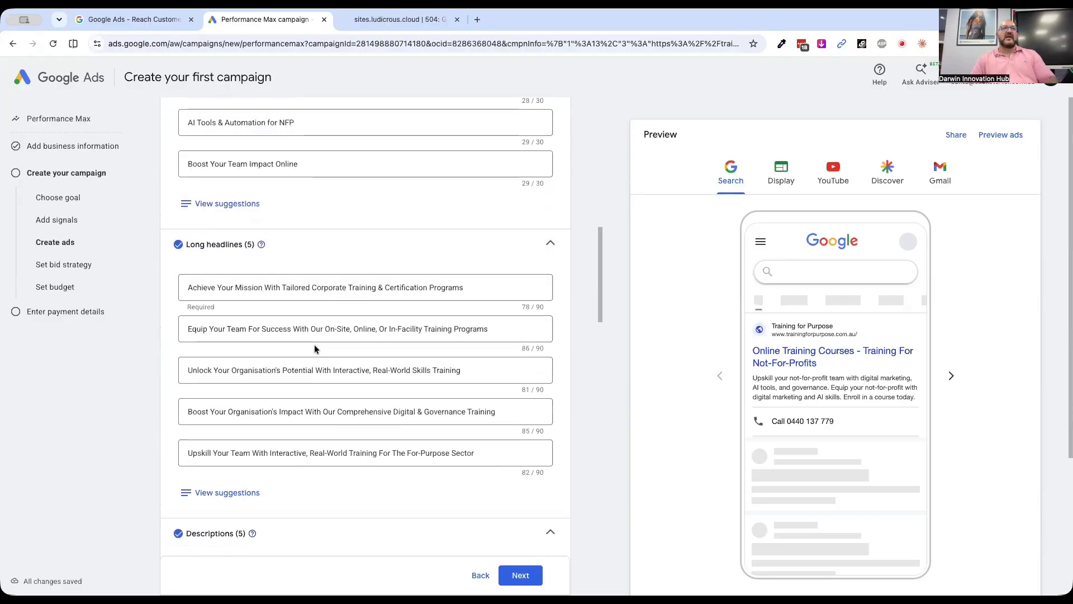
scroll(314, 348, up, 10)
scroll(314, 348, up, 9)
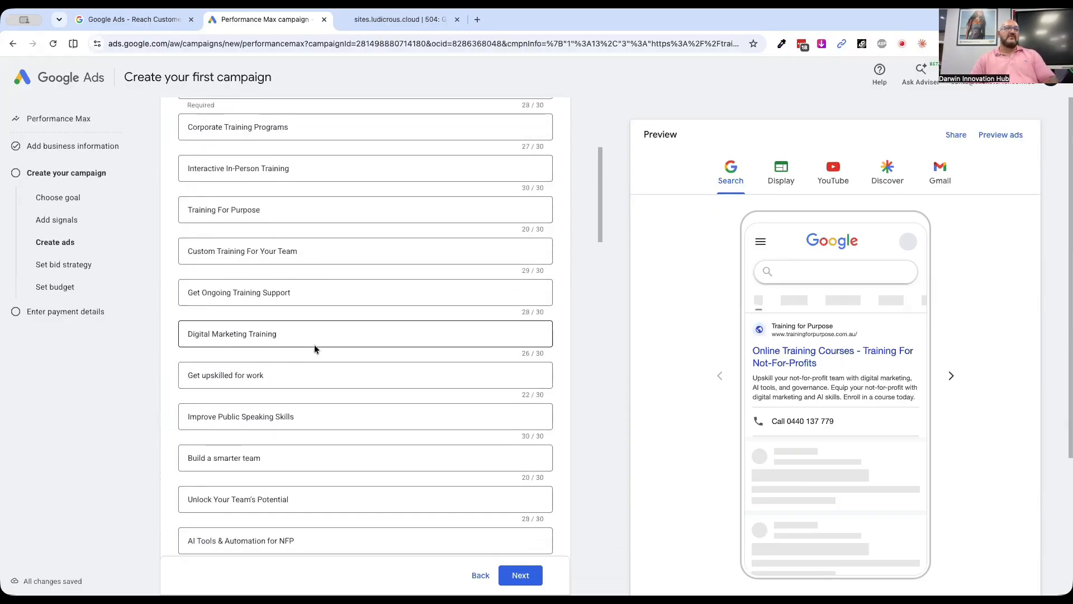
scroll(314, 346, up, 1)
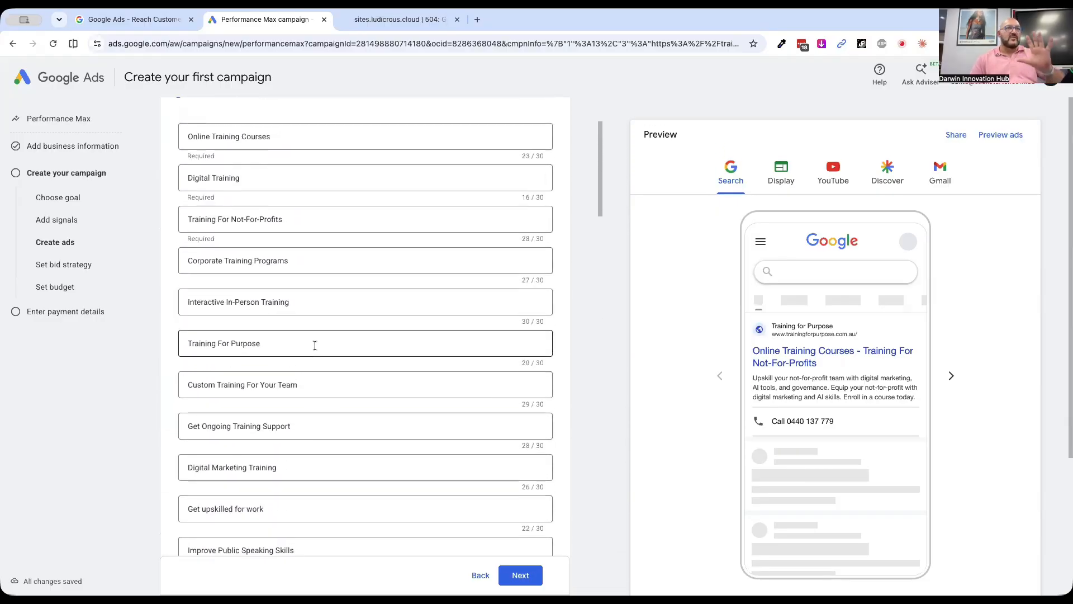
scroll(325, 417, down, 10)
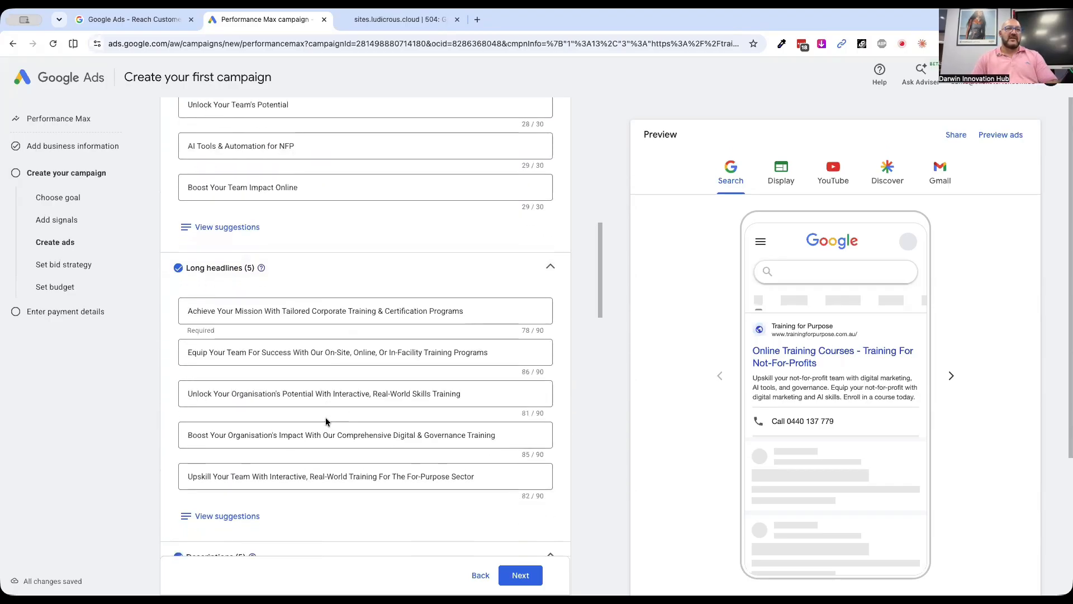
scroll(326, 421, down, 1)
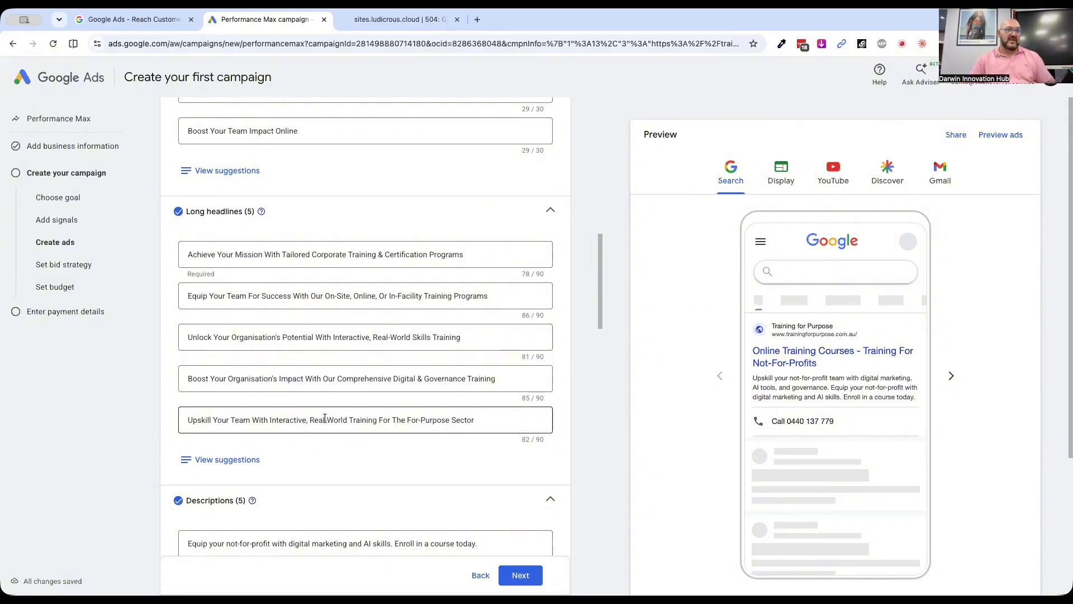
scroll(277, 448, down, 5)
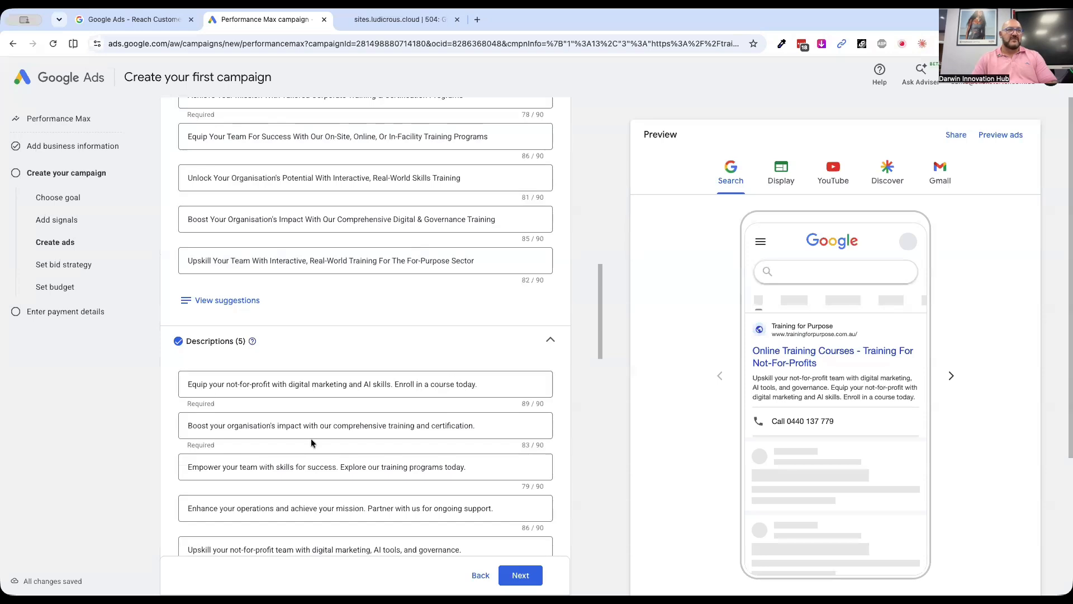
- Shorten the second description to "Boost your organisation's impact with our comprehensive training."
scroll(310, 439, down, 3)
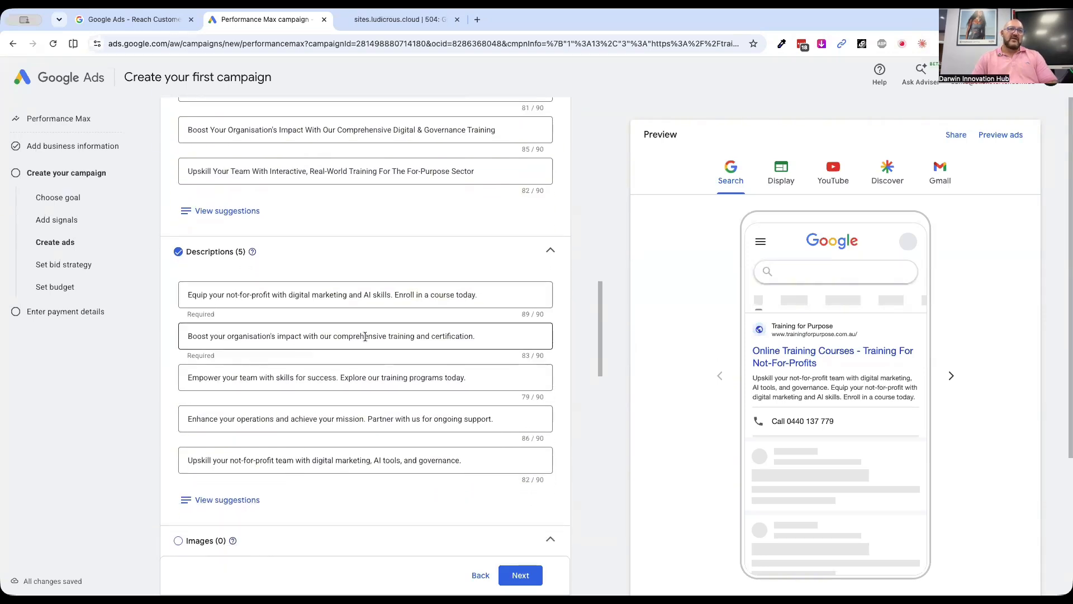
double_click(445, 336)
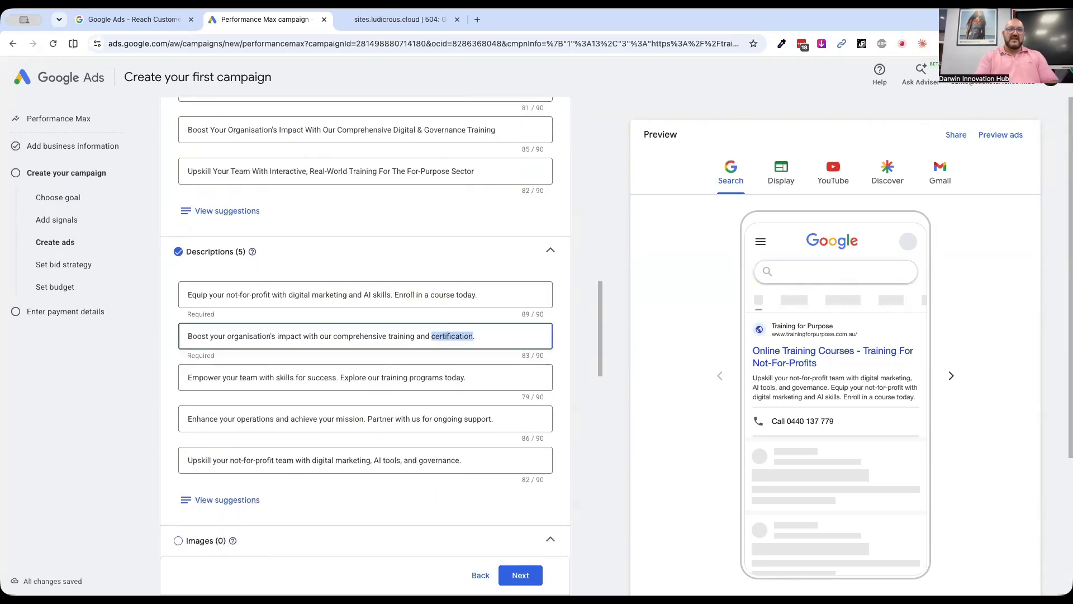
key(BackSpace)
key(BackSpace)
key(BackSpace)
key(BackSpace)
key(BackSpace)
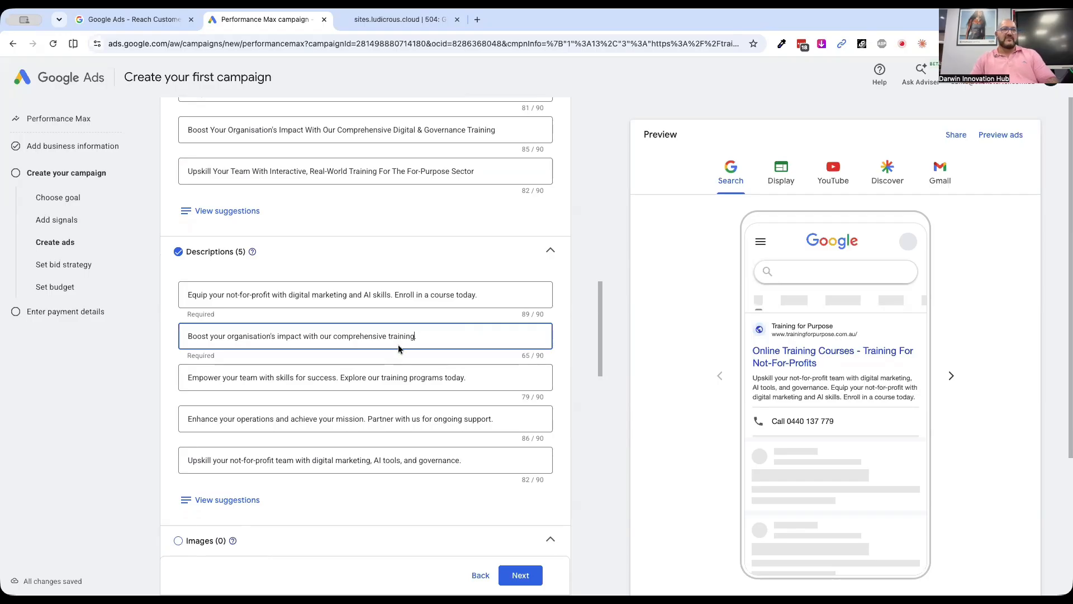
- Change the ending of the fourth description to "Partner with us for ongoing upskilling."
double_click(248, 378)
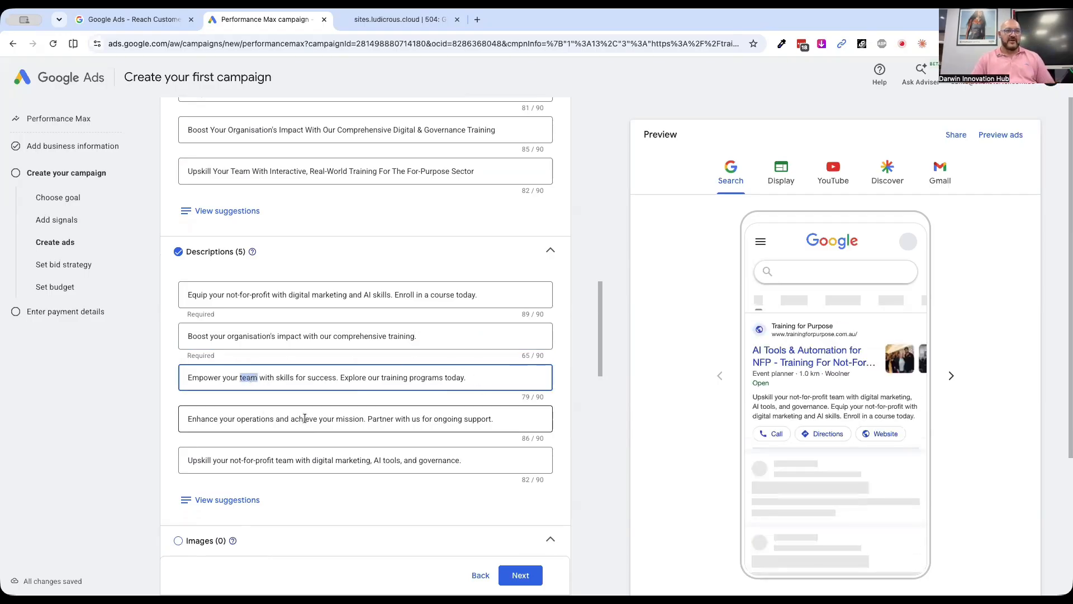
click(473, 422)
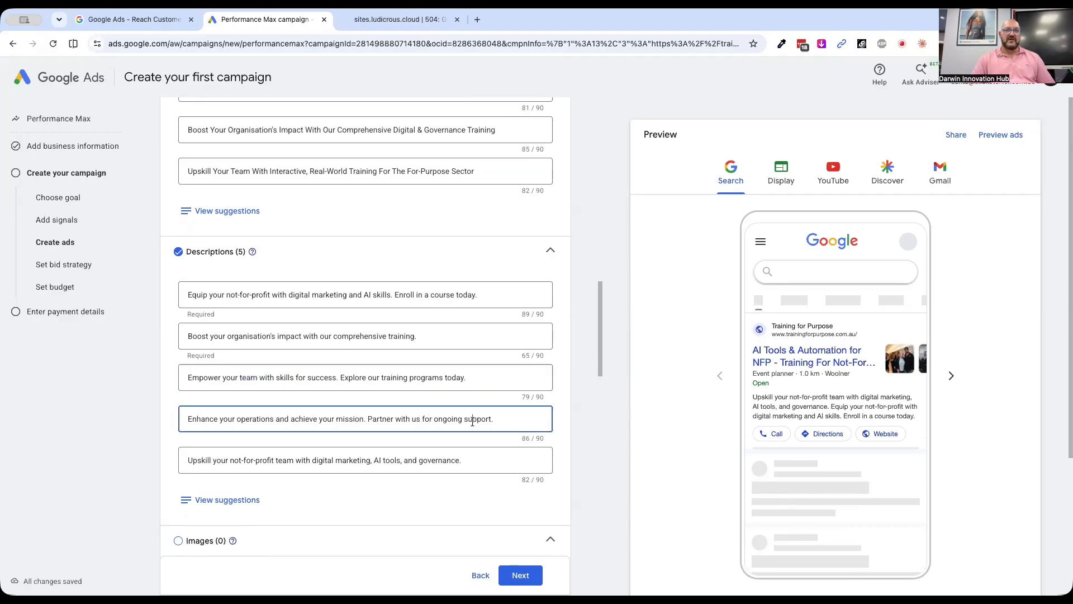
double_click(476, 419)
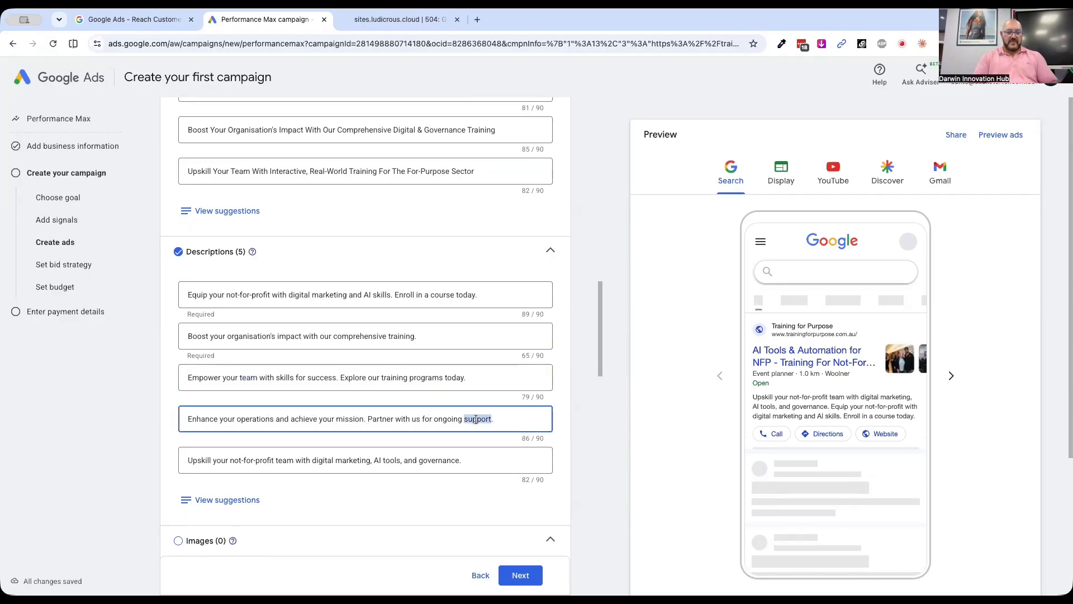
text(u)
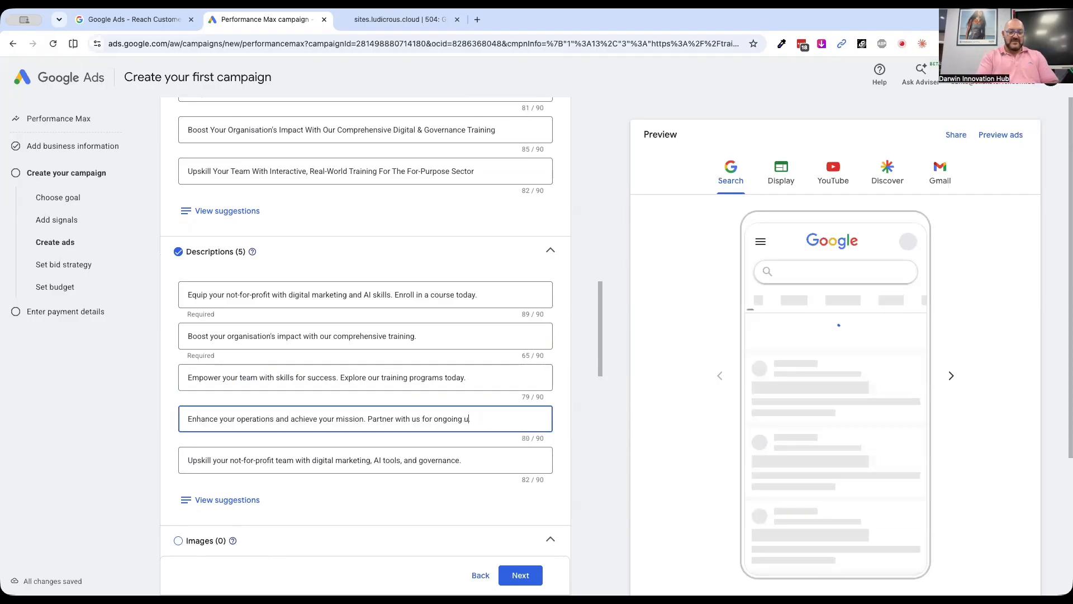
text(pskilling.)
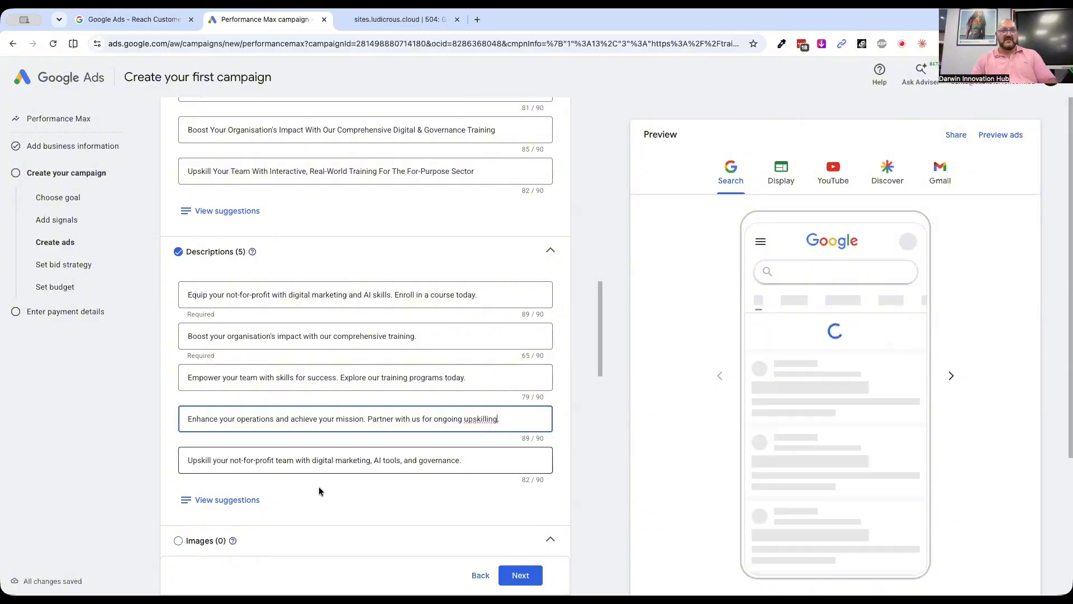
- Add two suggested website images to the ad: the team around a table with a screen and the person working at a computer
click(328, 513)
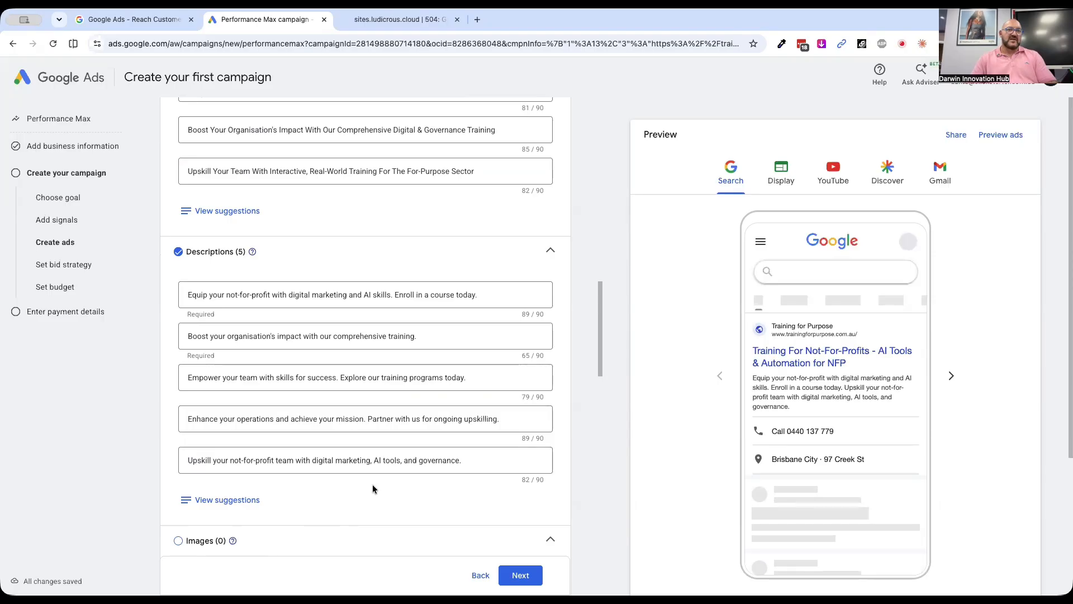
scroll(368, 489, down, 5)
scroll(368, 489, down, 2)
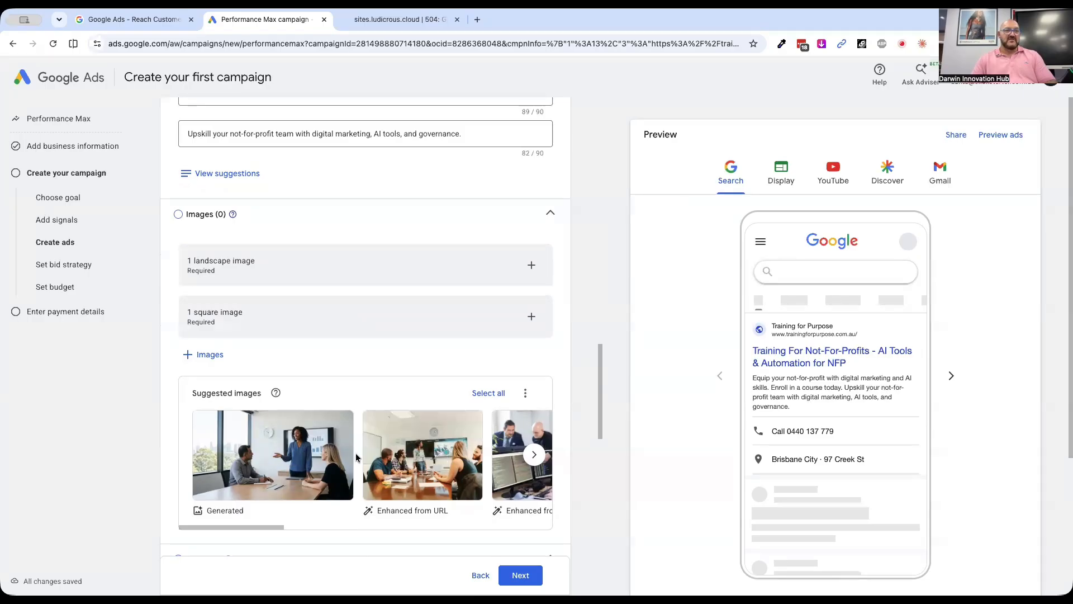
mouse_move(338, 459)
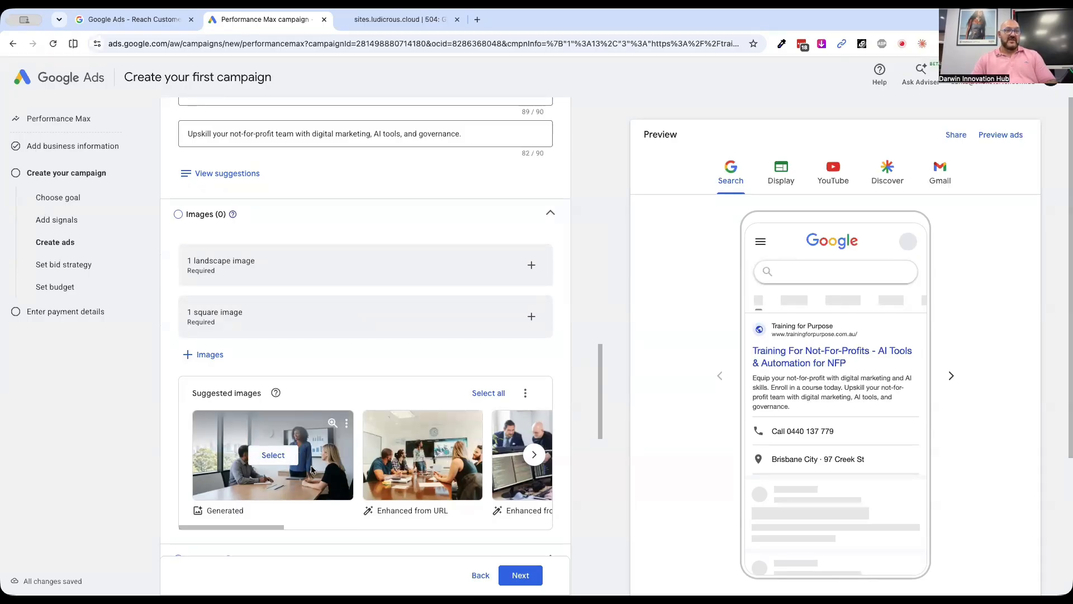
scroll(363, 468, right, 2)
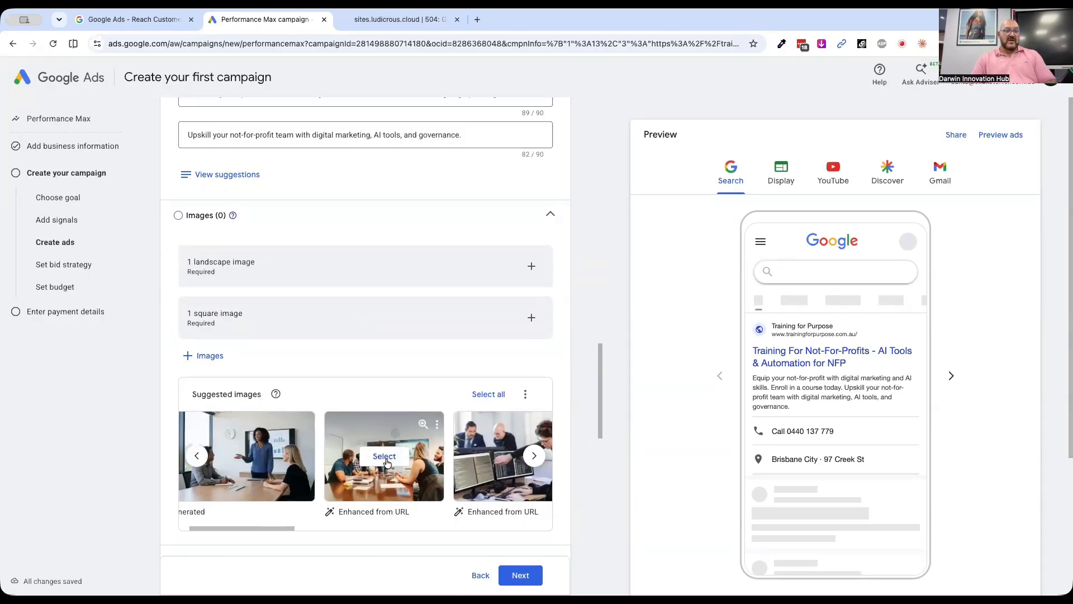
click(386, 459)
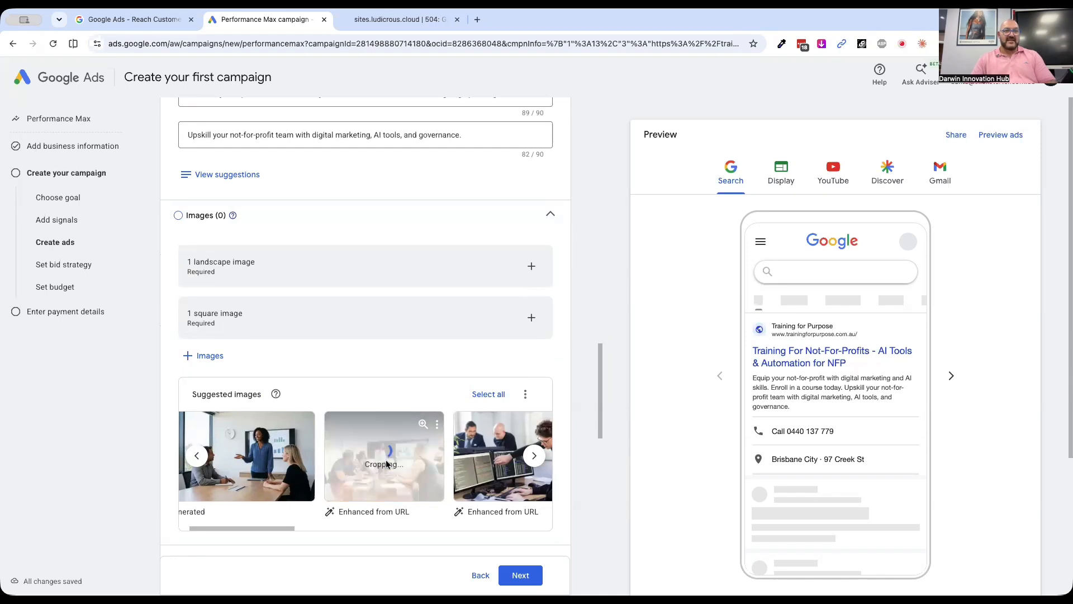
scroll(379, 480, right, 5)
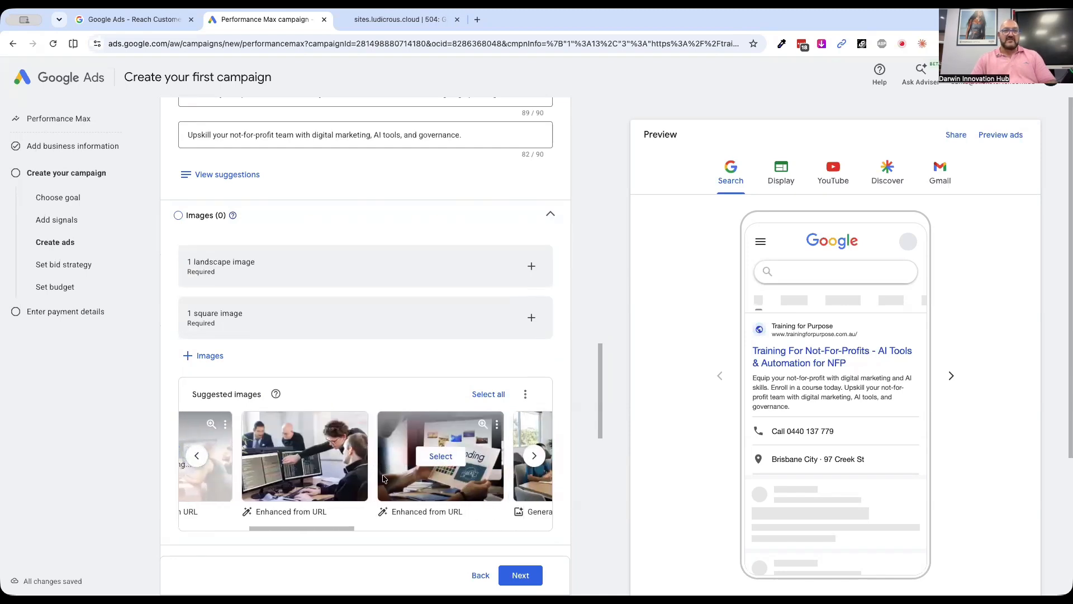
scroll(421, 470, right, 6)
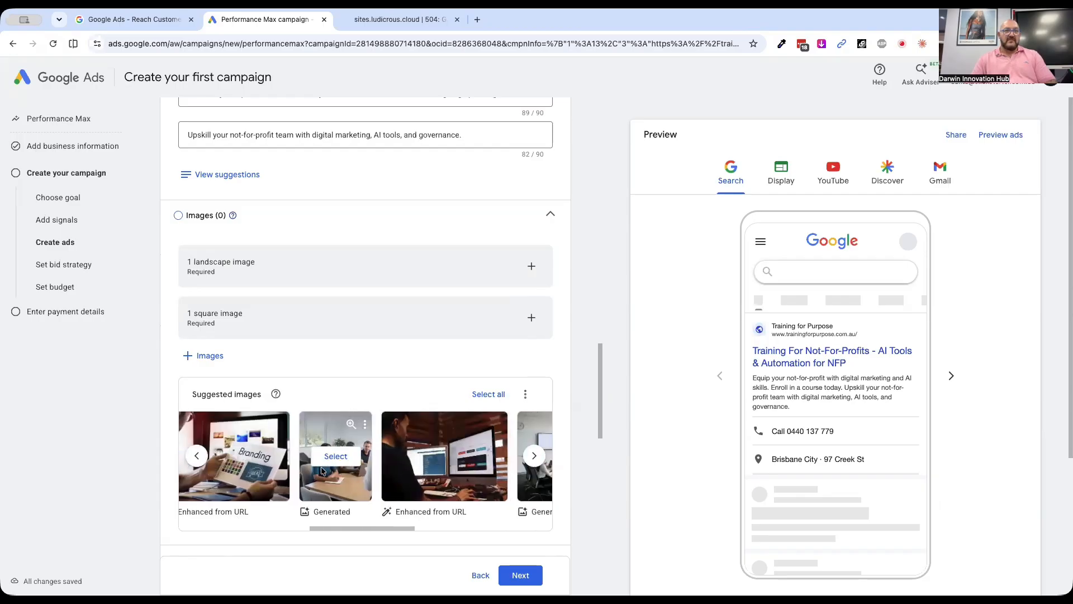
click(439, 459)
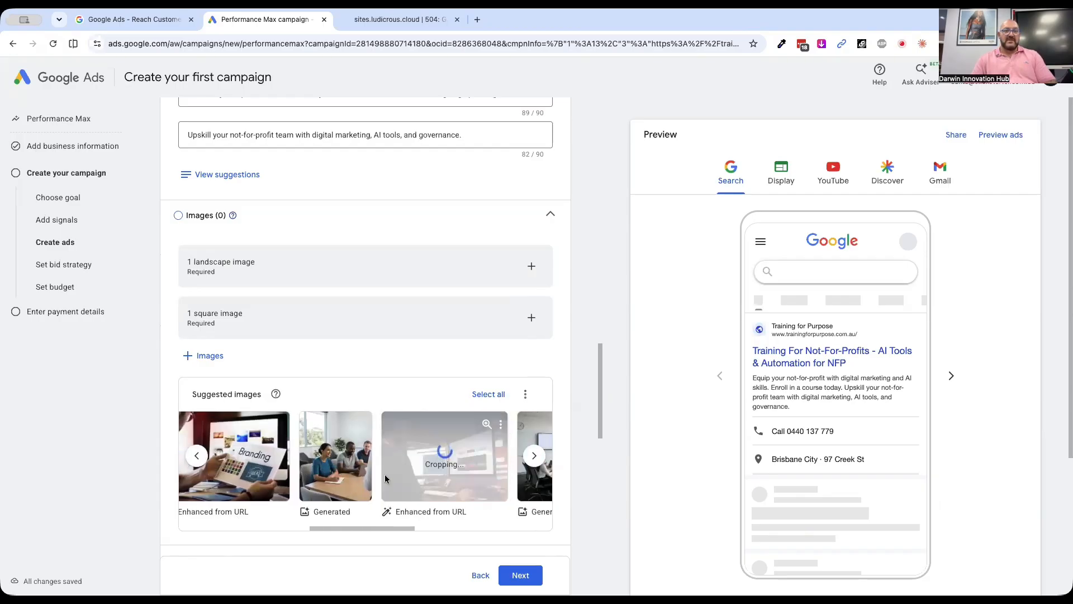
- Add the two square generated images of boardroom presentations to the ad
scroll(442, 460, right, 4)
click(453, 456)
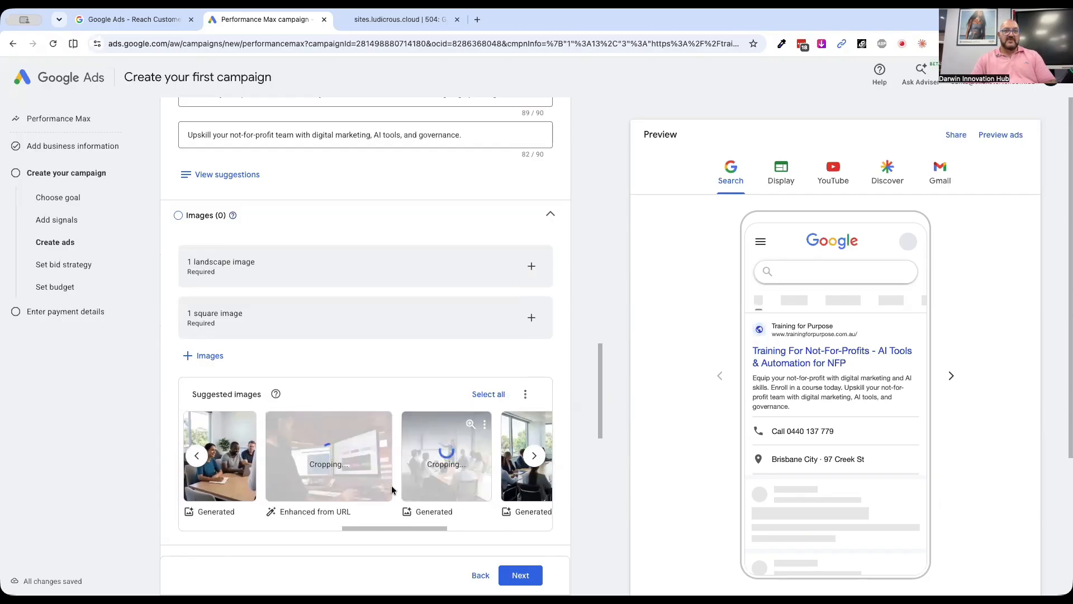
scroll(391, 486, right, 5)
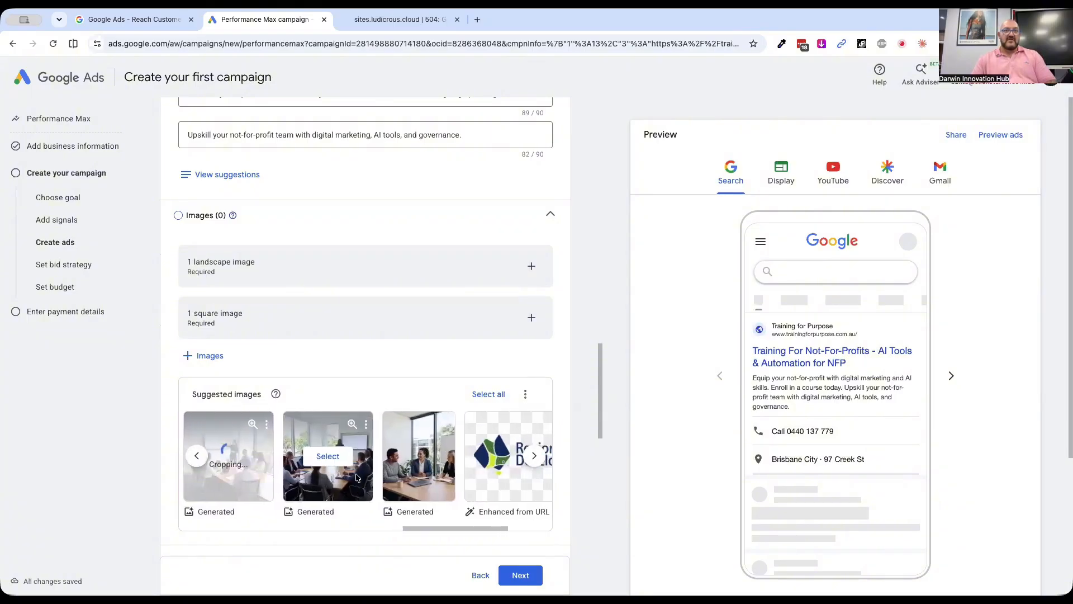
click(330, 460)
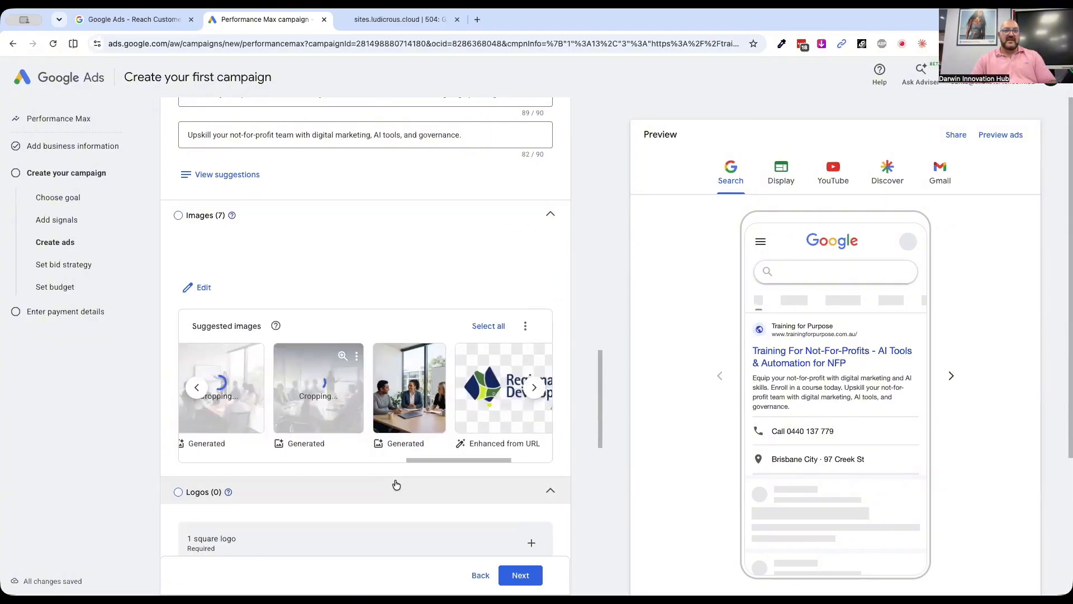
- Open the full set of suggested images, add the horizontal 2:1 photo of the presenter in black, and save the selection
scroll(394, 386, right, 5)
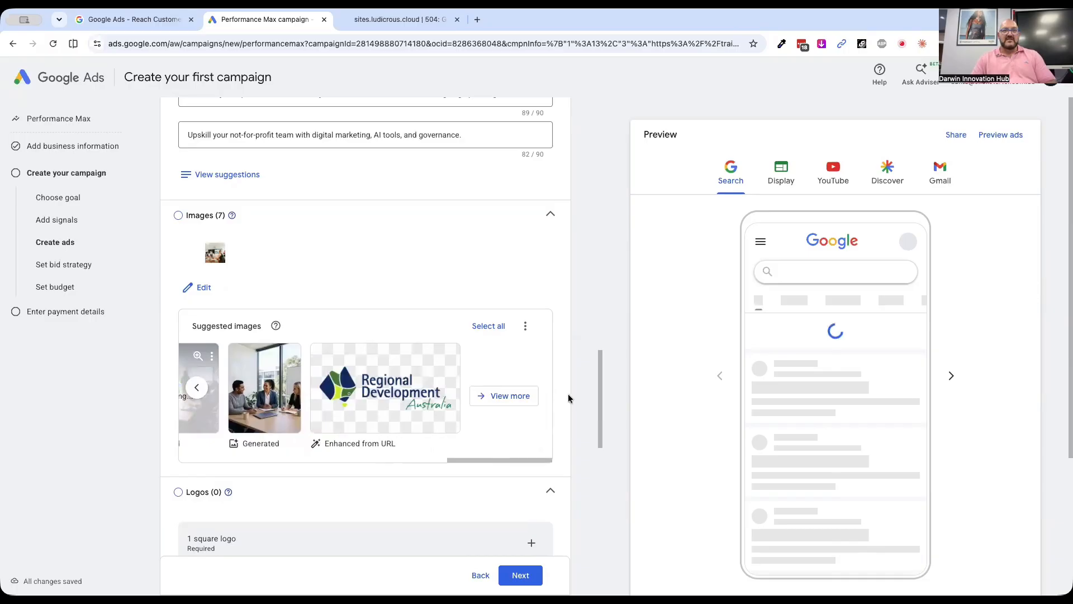
click(522, 394)
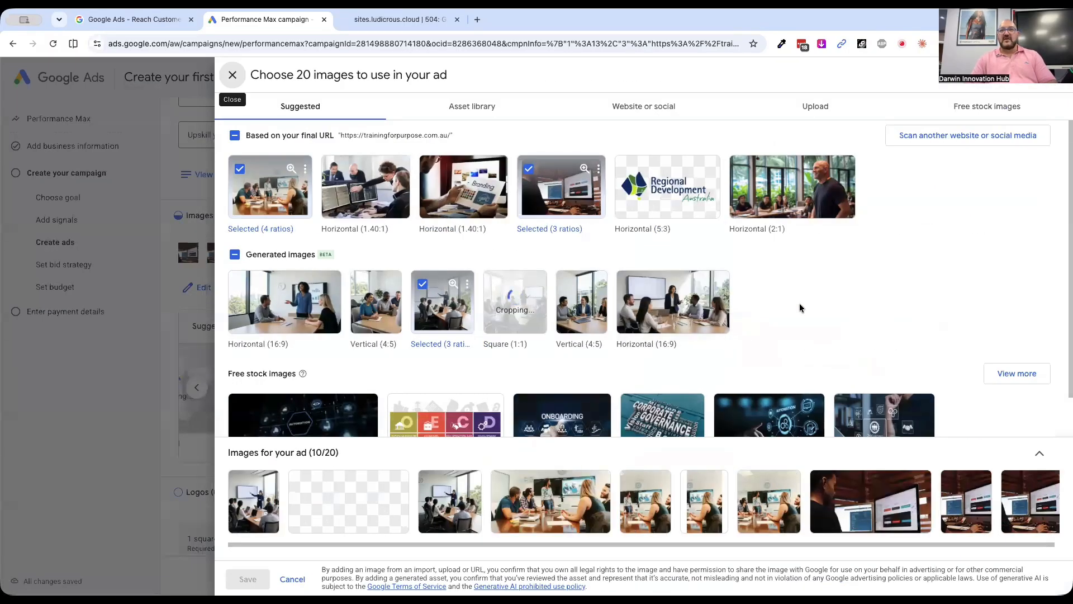
scroll(803, 337, down, 1)
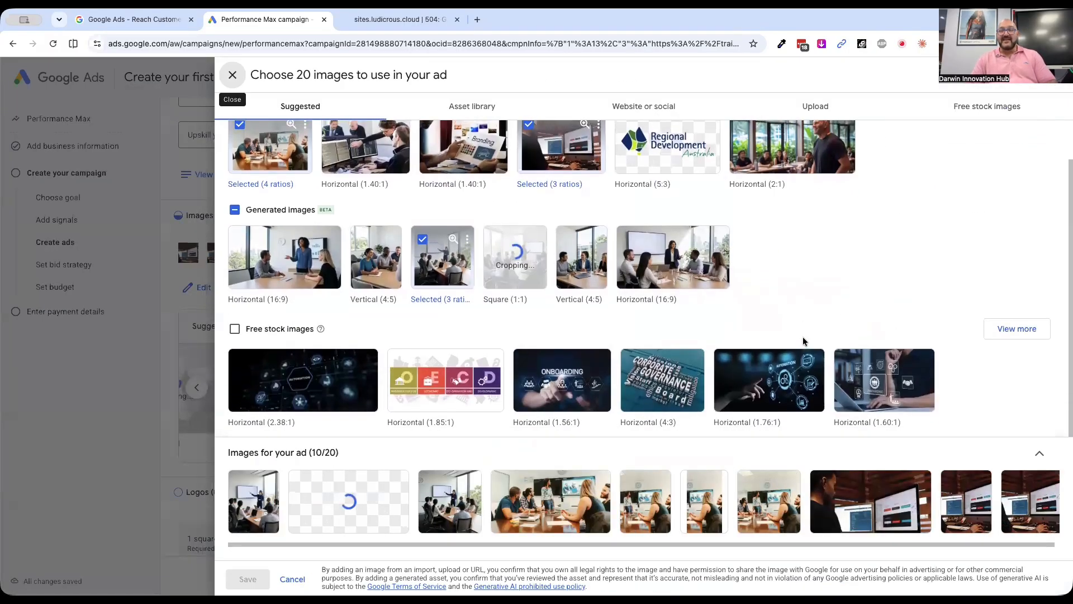
scroll(798, 295, up, 1)
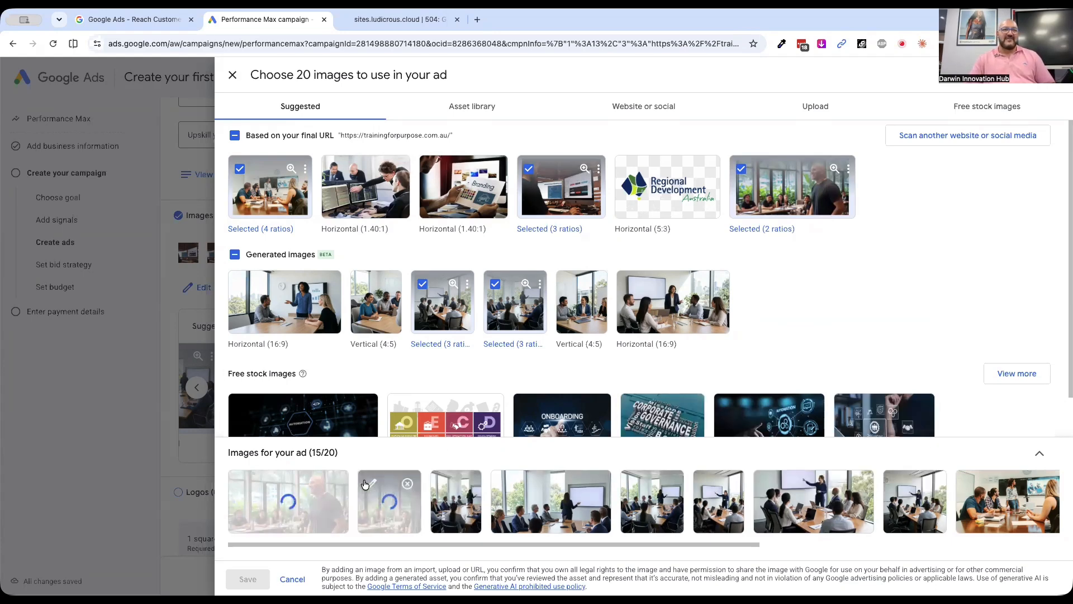
click(246, 579)
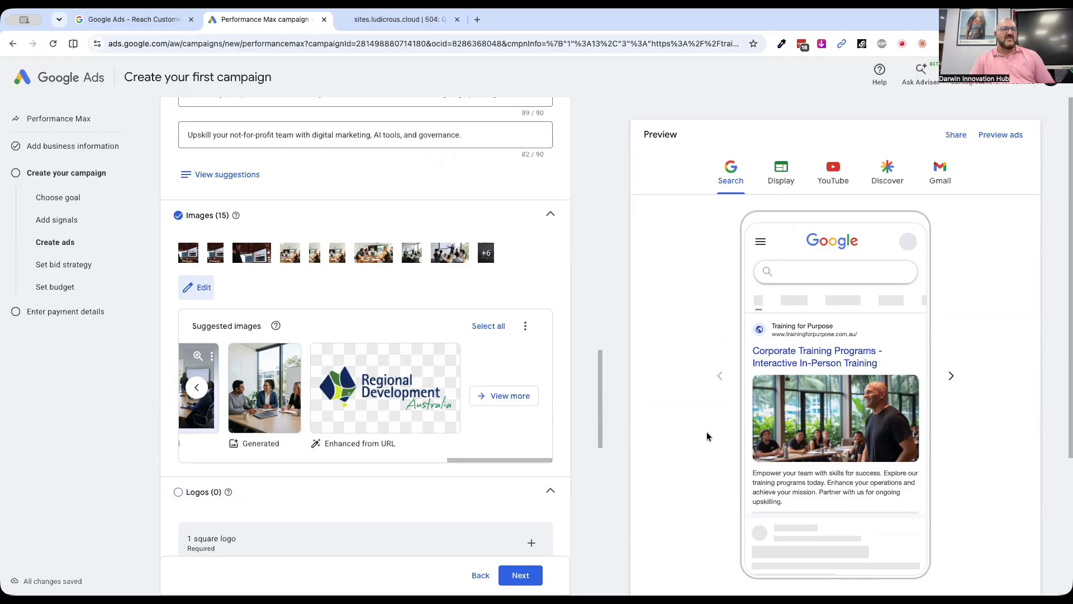
- Open the logo picker for the ad's required square logo
scroll(378, 459, down, 3)
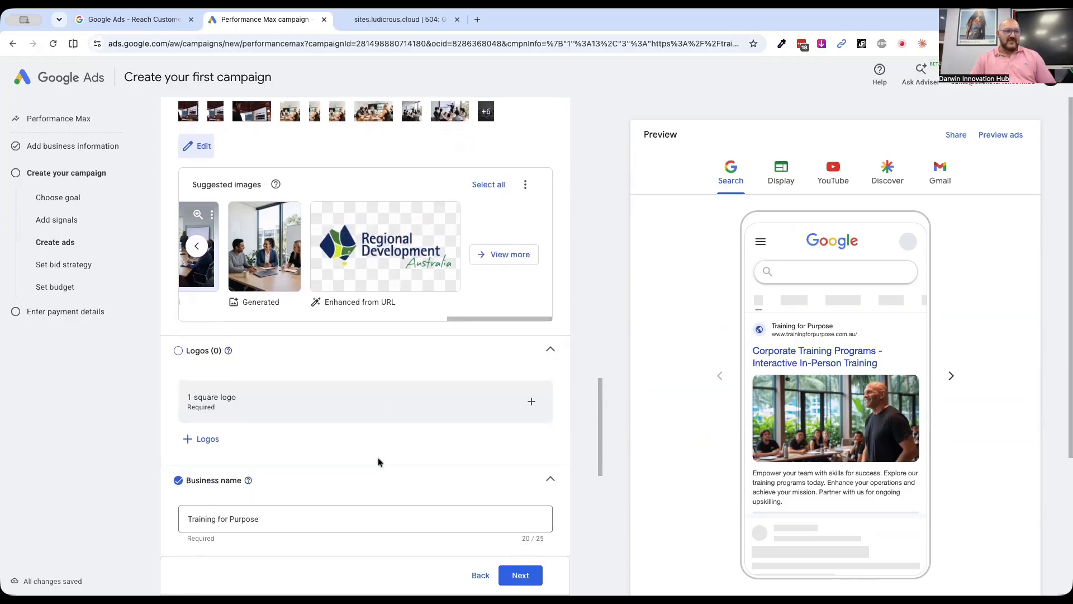
click(179, 350)
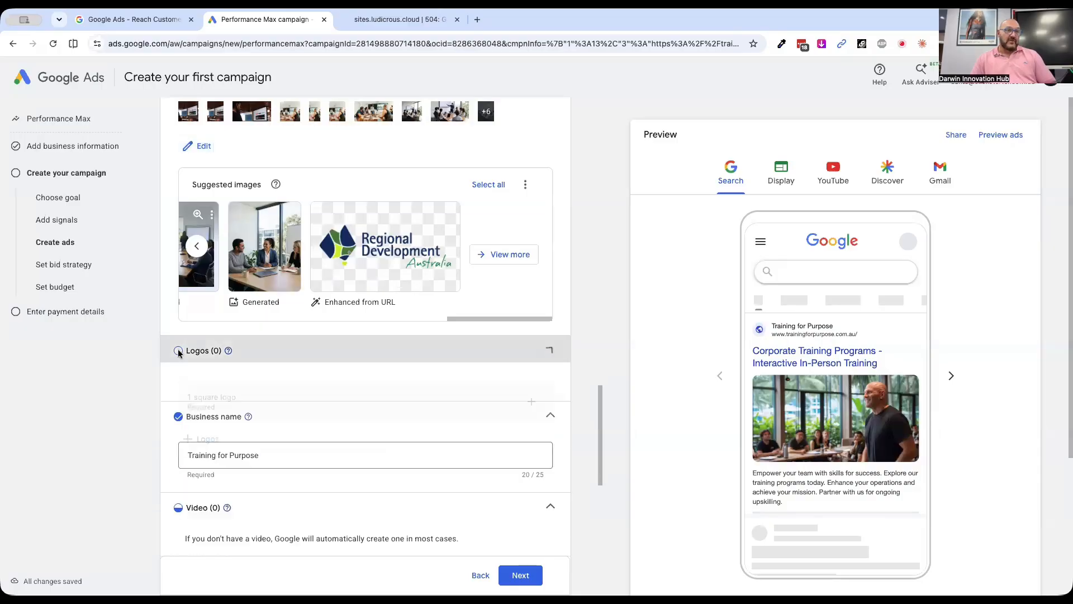
click(203, 353)
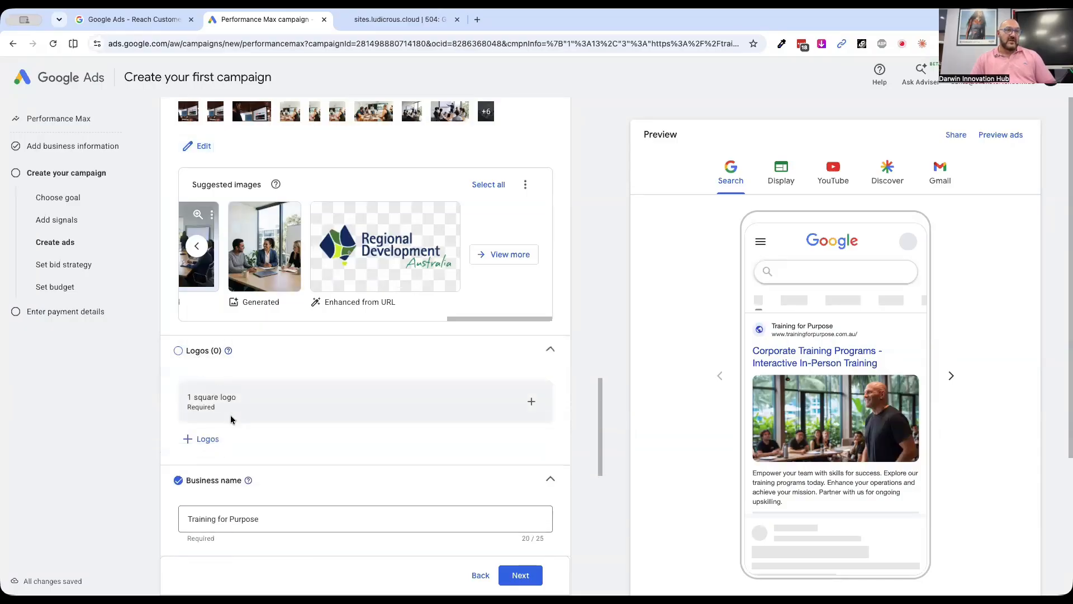
click(208, 439)
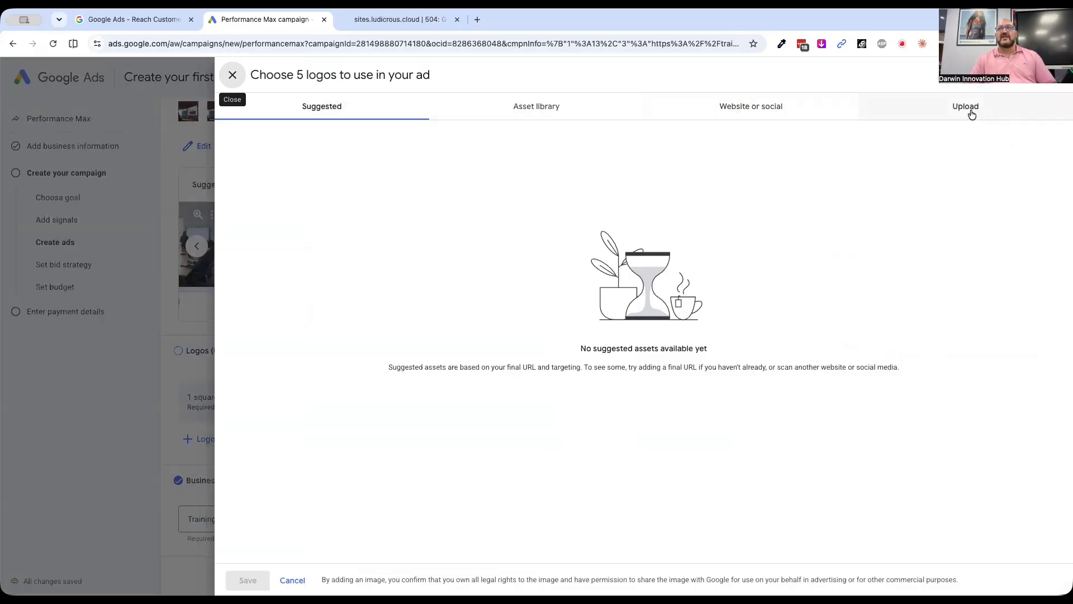
- Switch to Canva in a new tab and find the TFP logo's options in the Clickstarter brand kit
click(477, 19)
text(canva)
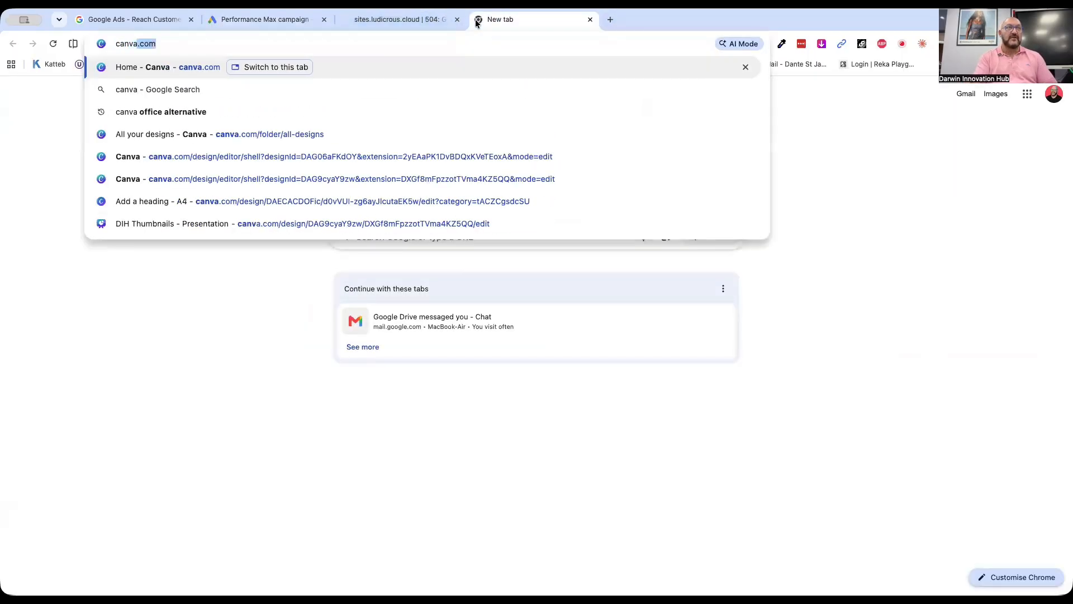
key(Return)
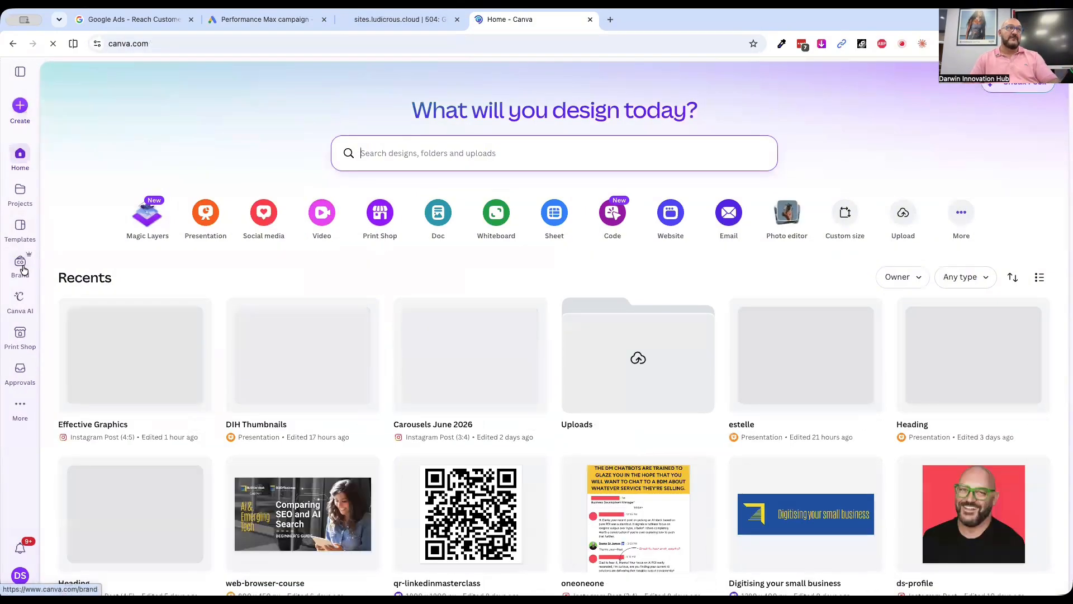
click(24, 269)
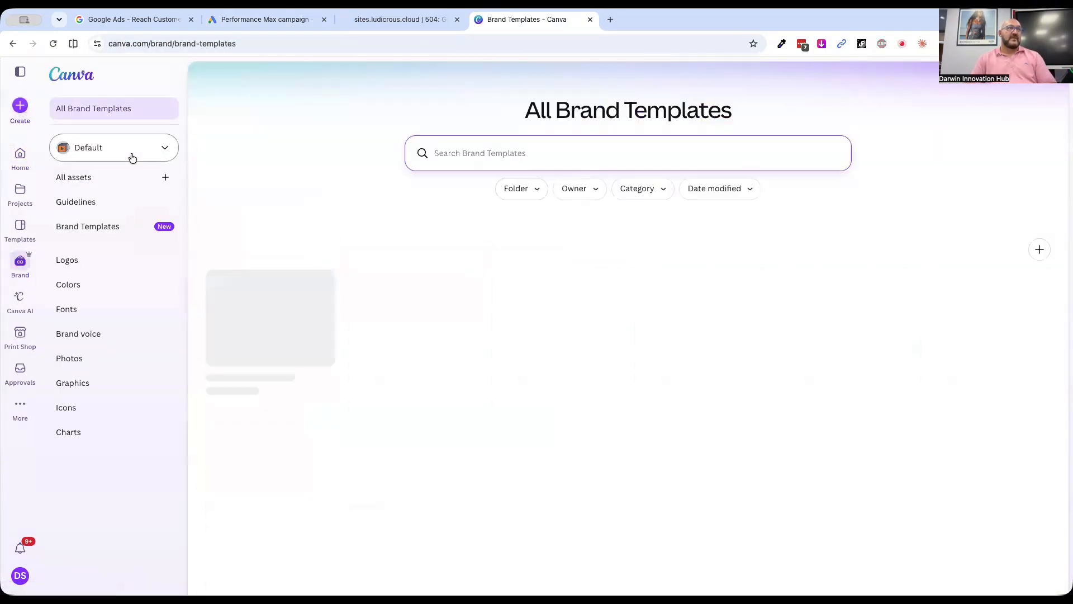
click(132, 158)
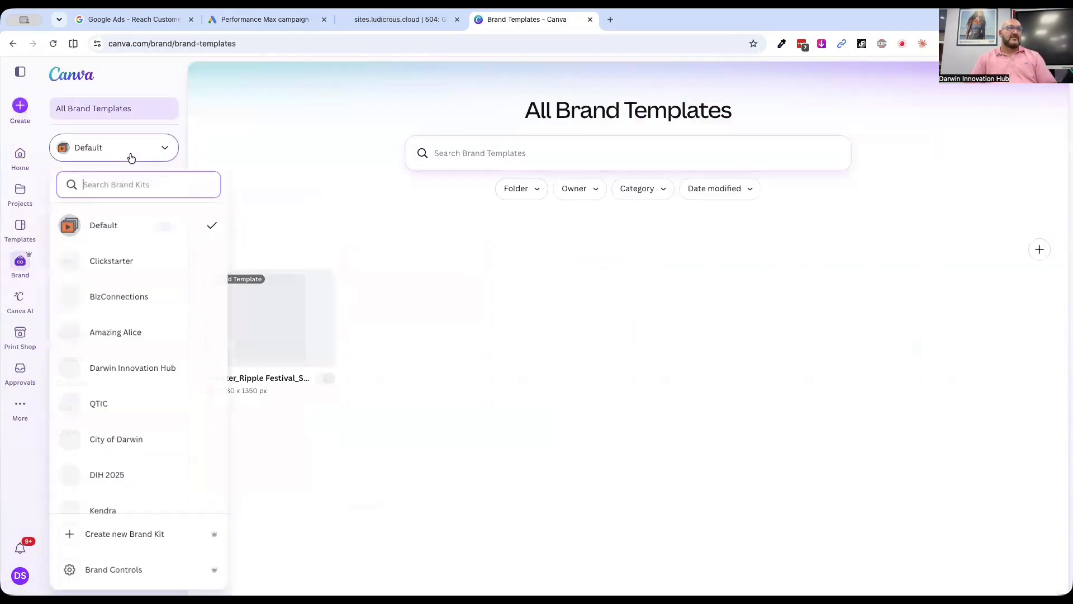
click(104, 257)
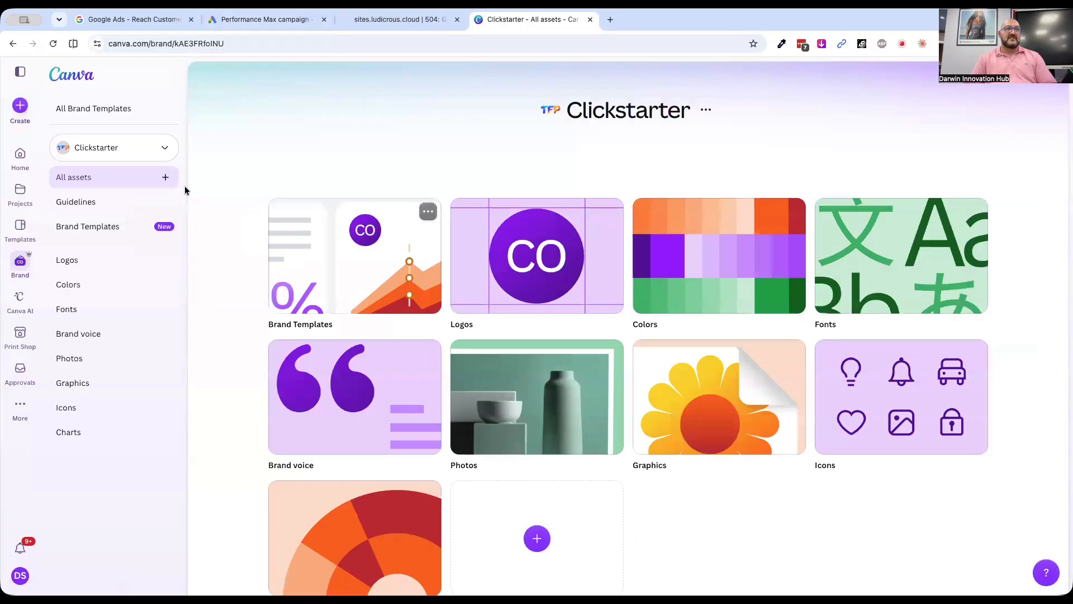
click(66, 263)
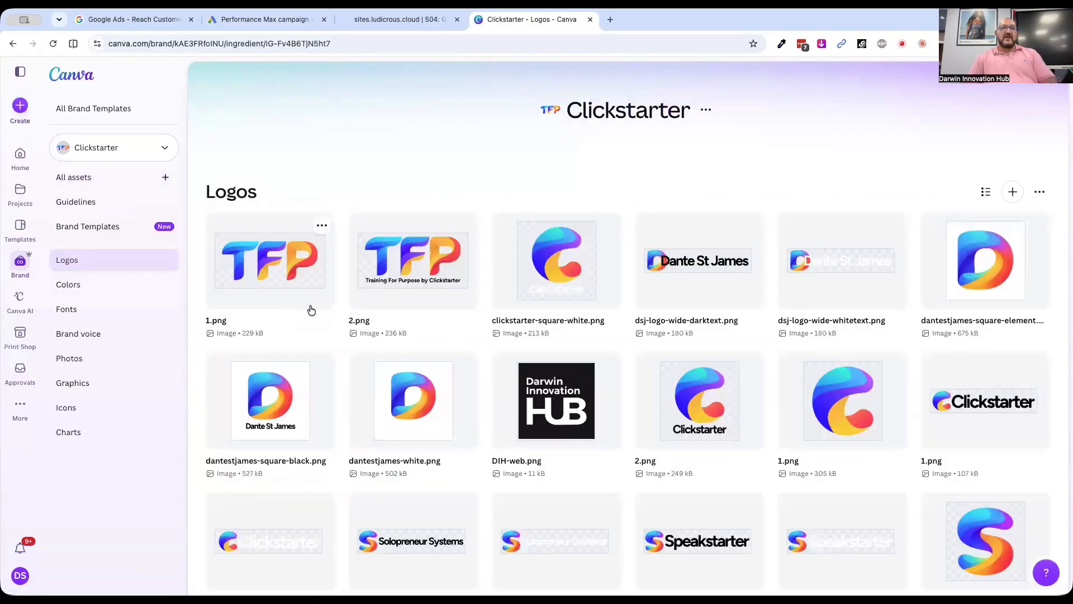
click(322, 225)
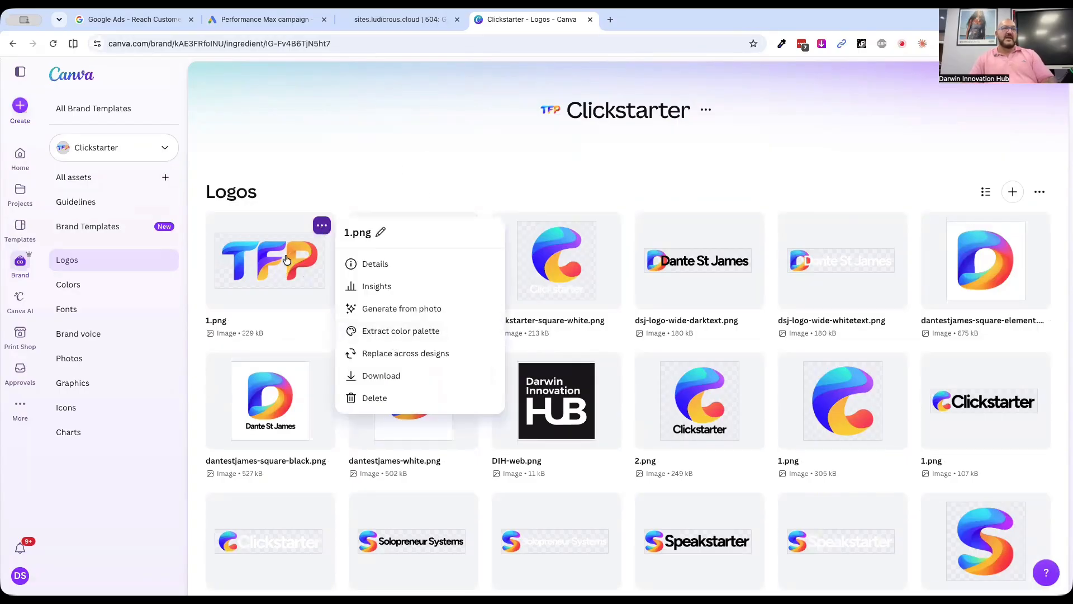
- Create a blank 1800 × 1800 px design in another Canva tab and open the Clickstarter brand assets in it
click(609, 19)
text(ca)
key(Return)
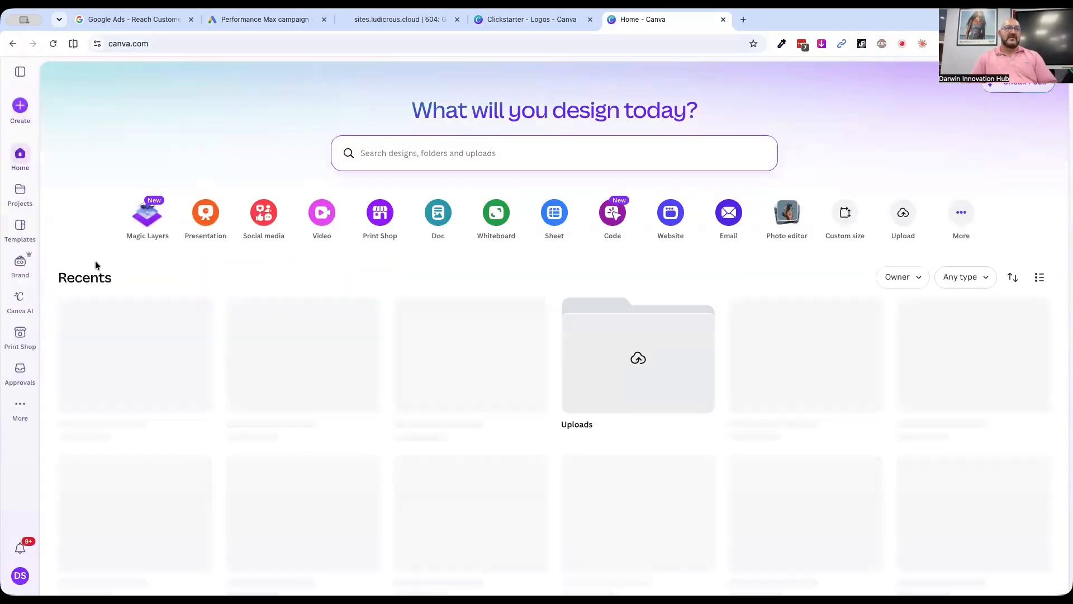
click(20, 109)
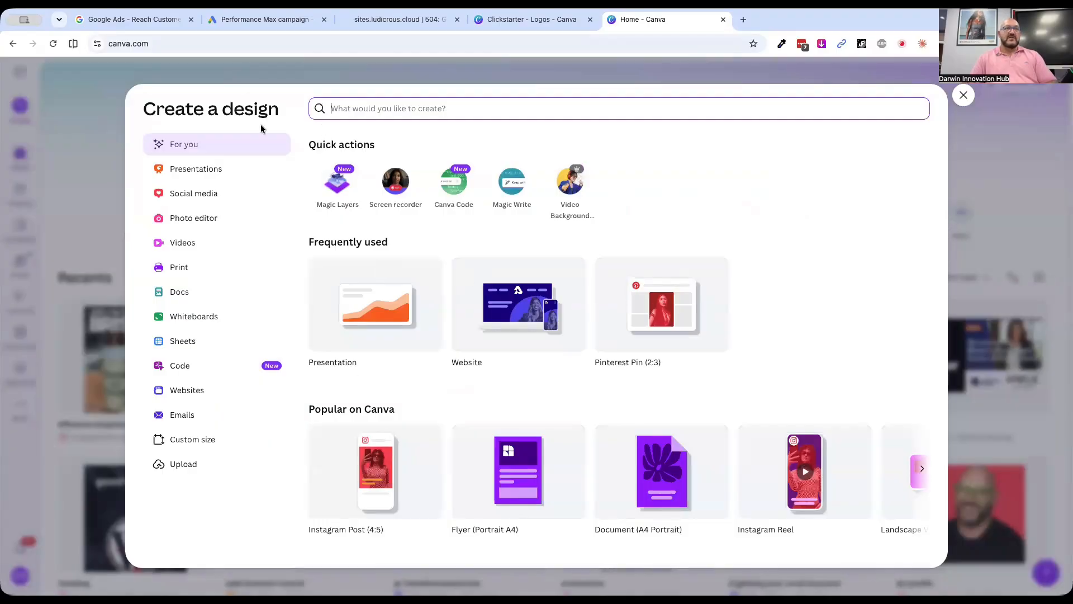
click(185, 440)
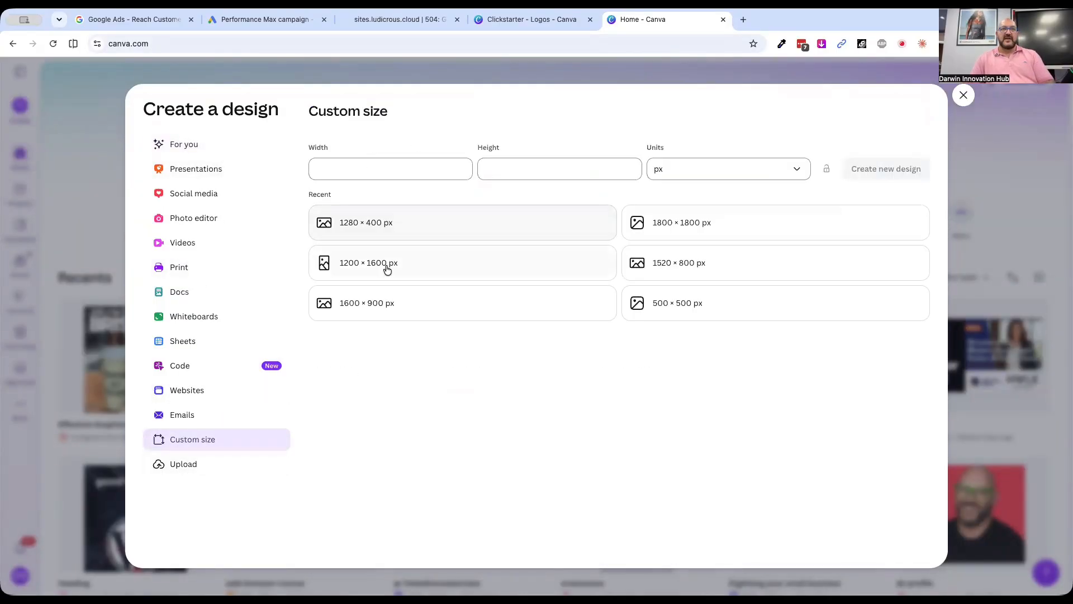
click(703, 220)
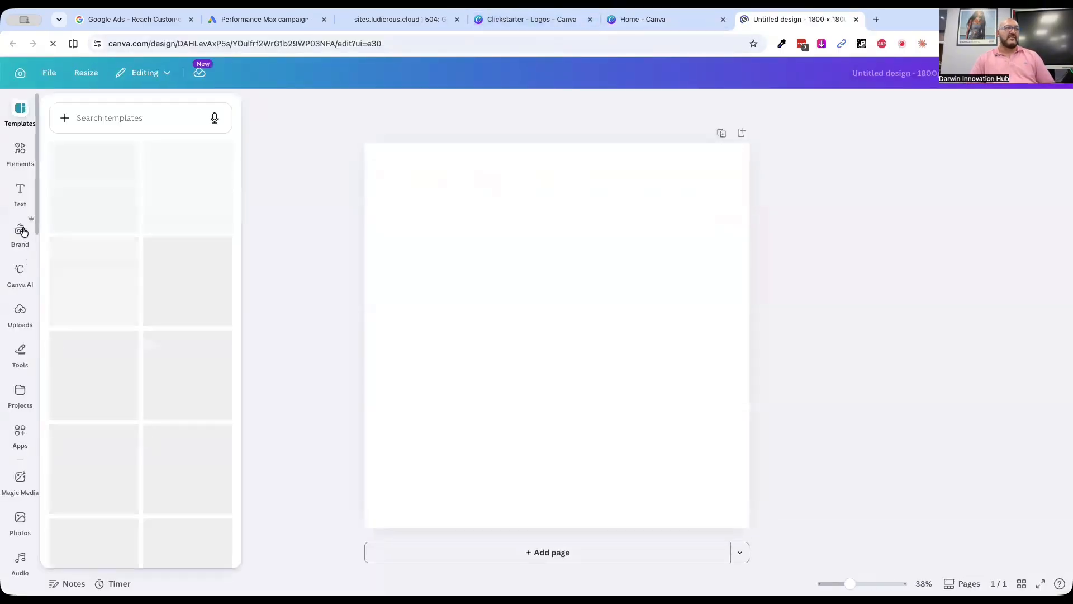
click(20, 232)
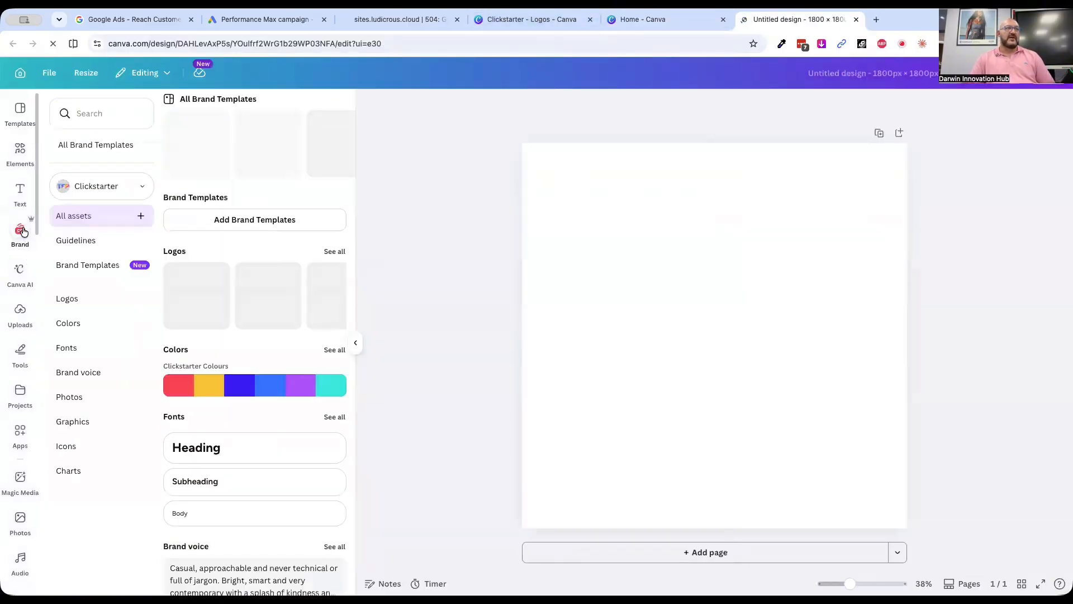
- Add the TFP logo from the Clickstarter brand logos to the page and enlarge it around the centre
click(65, 302)
click(196, 160)
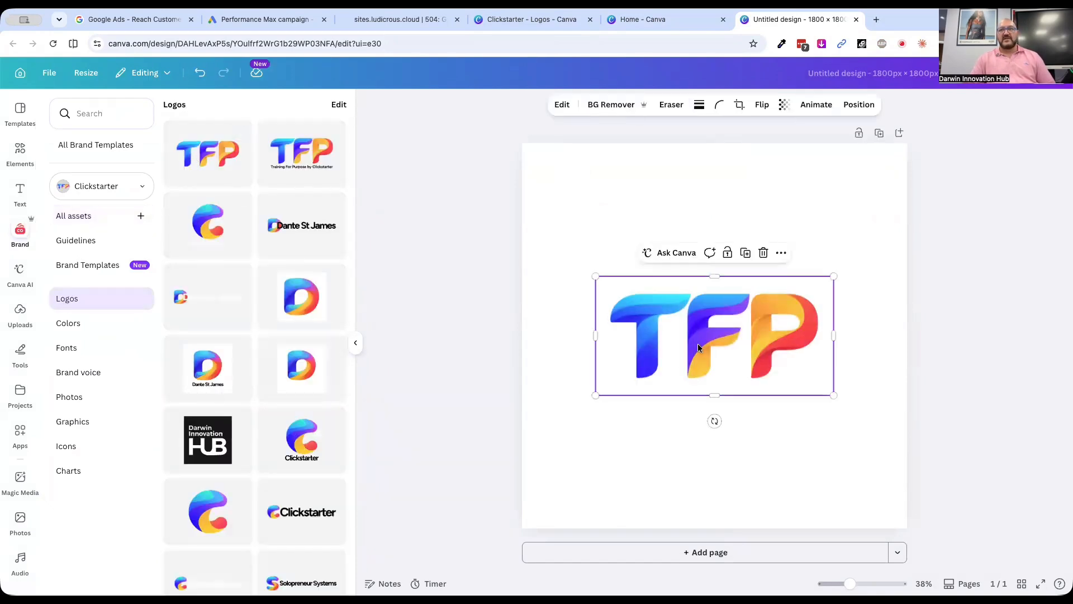
drag(594, 392, 559, 412)
drag(833, 275, 868, 255)
- Try out the Clickstarter brand colours on the page background and set it to purple
click(870, 172)
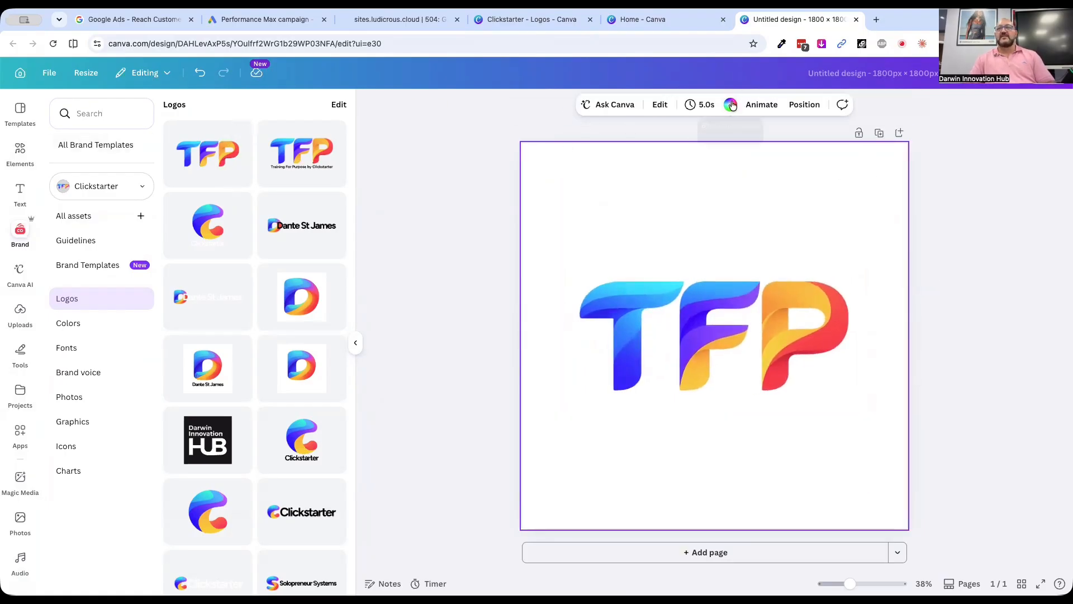
click(731, 105)
click(58, 267)
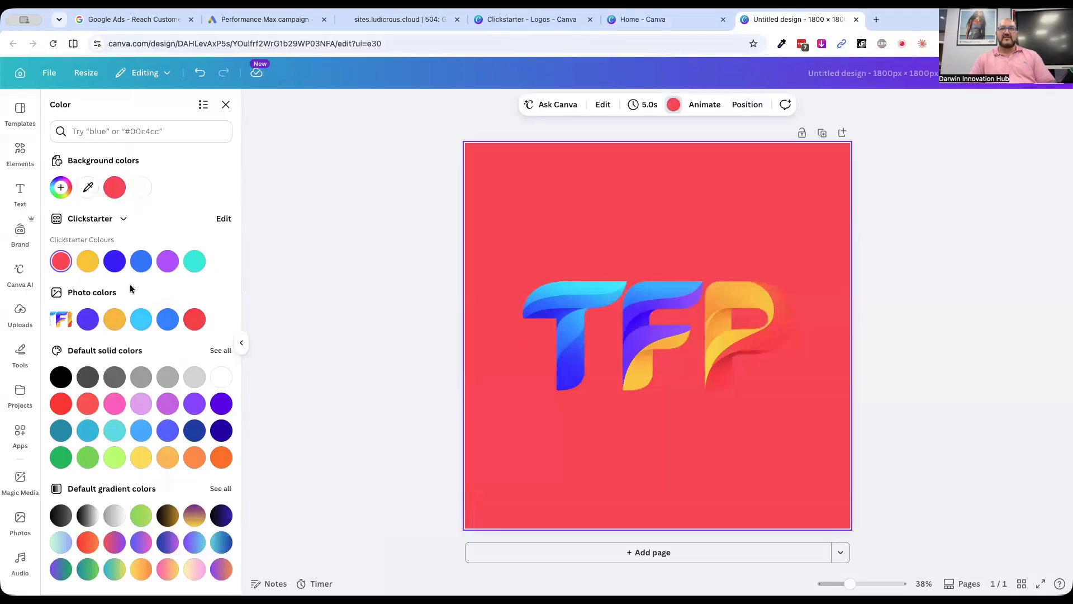
click(88, 262)
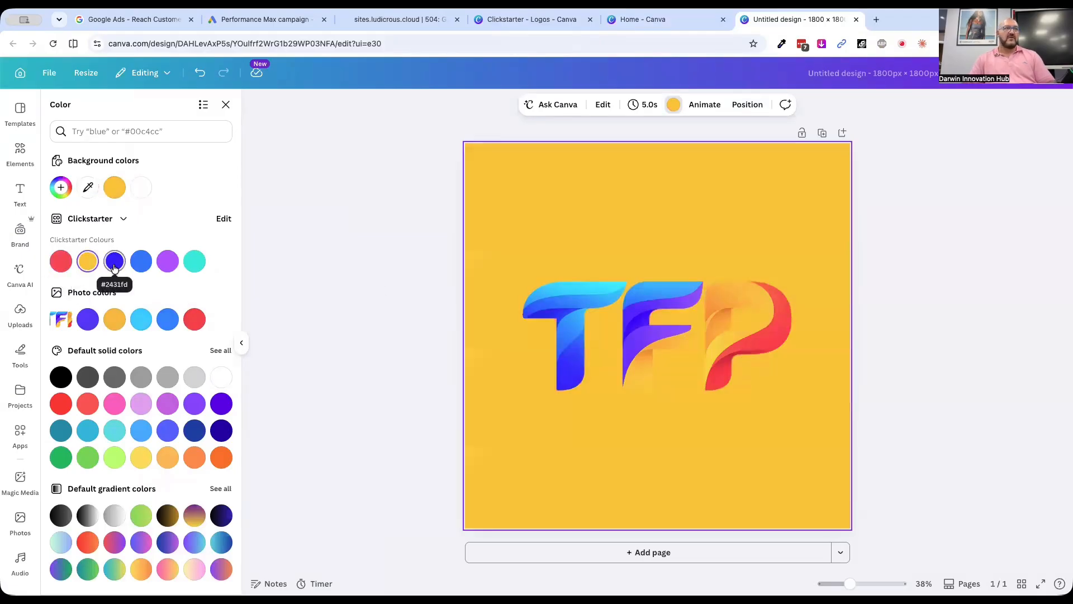
click(114, 263)
click(193, 262)
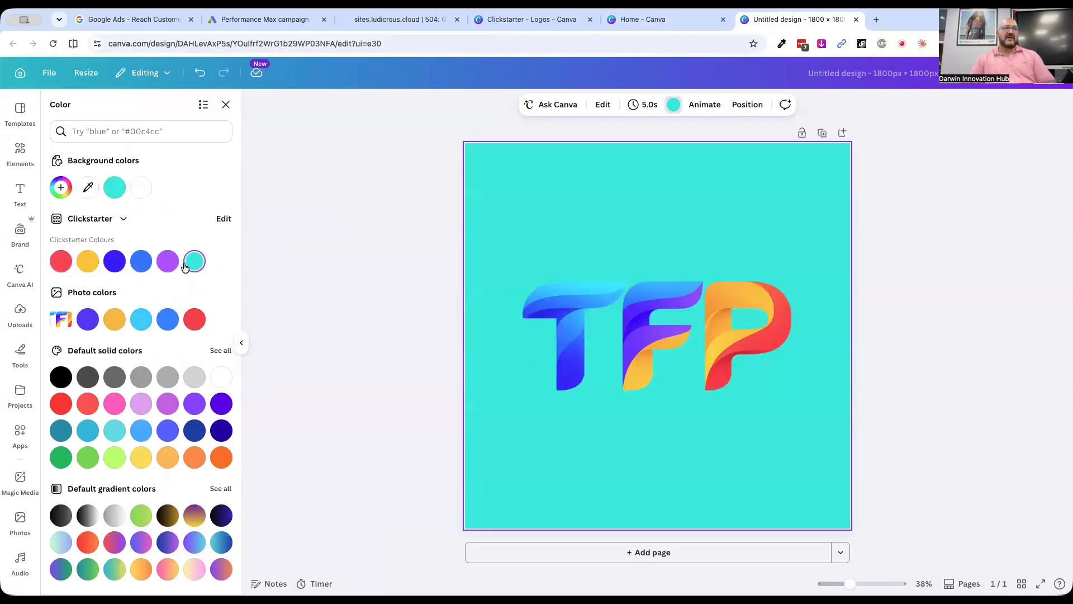
click(169, 265)
click(140, 271)
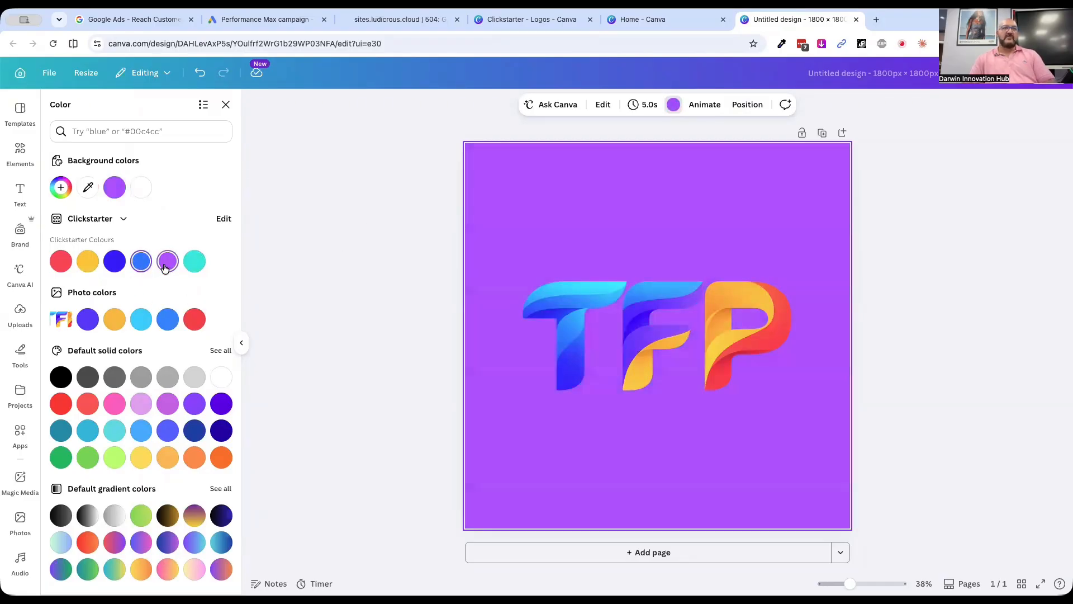
click(165, 267)
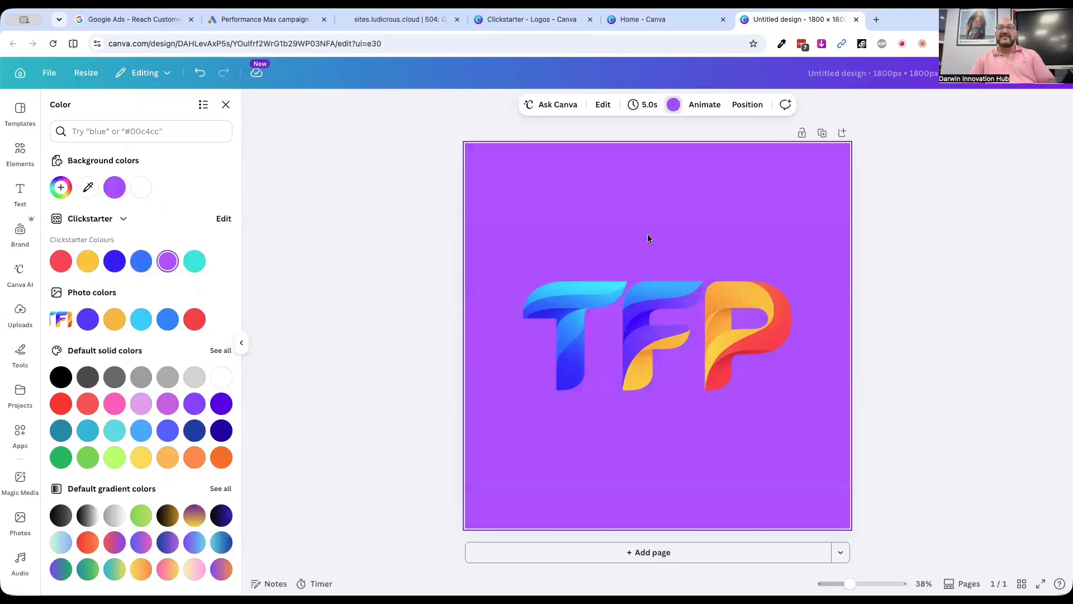
- Add a square shape and enlarge it to about 1440 × 1440 px, centred on the page
click(28, 169)
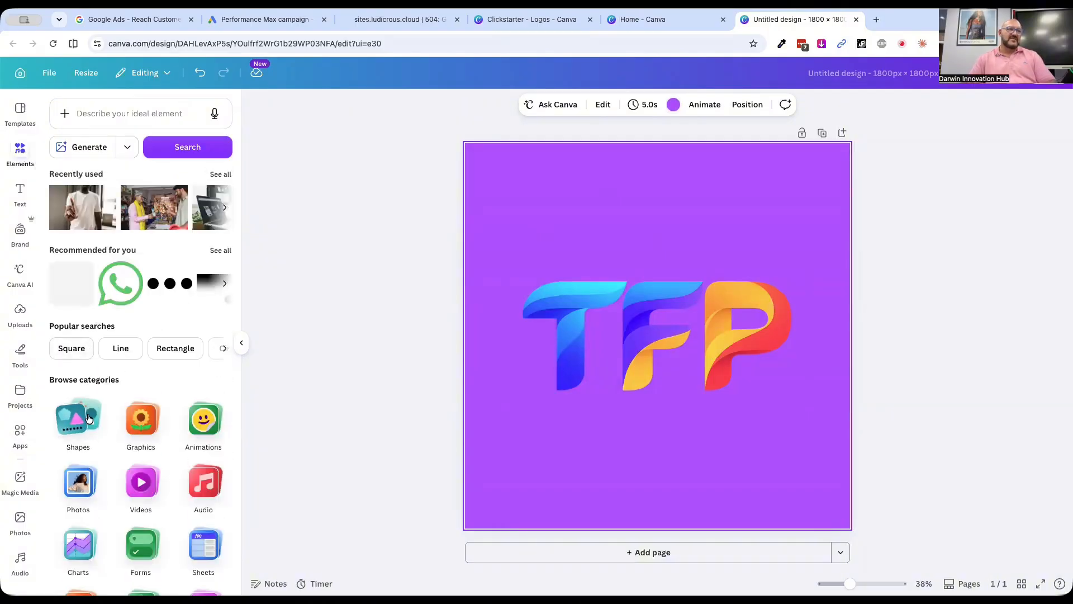
click(89, 418)
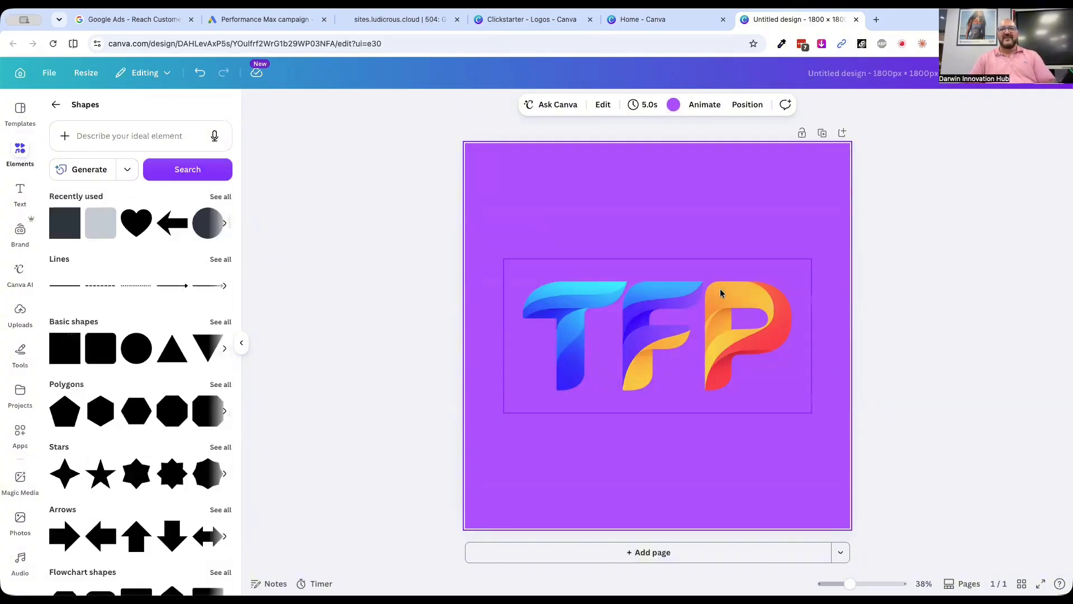
click(64, 223)
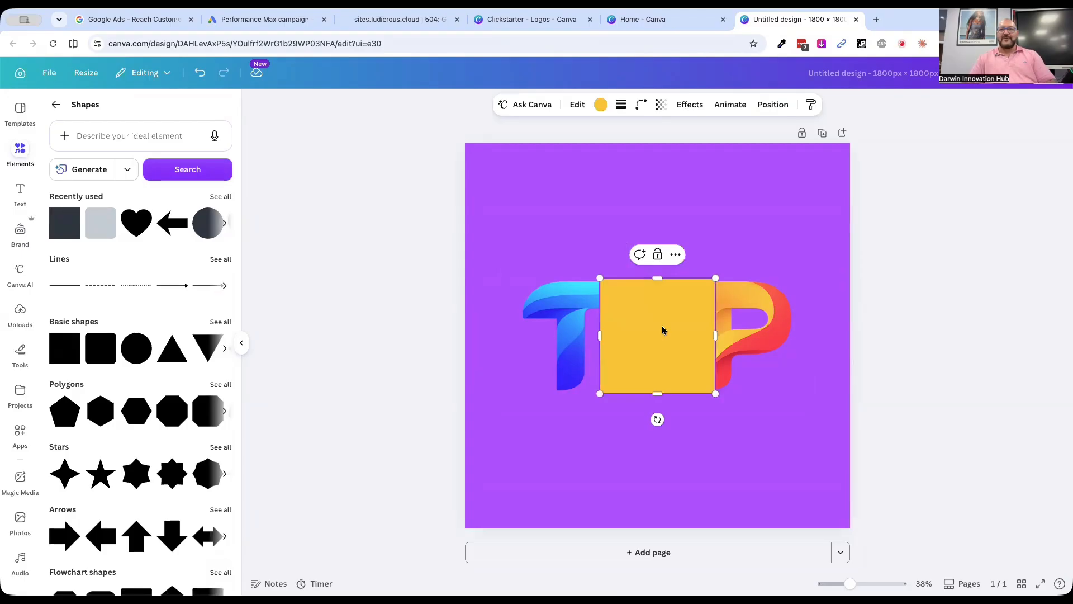
drag(662, 330, 556, 204)
drag(621, 300, 810, 490)
- Fill the square with white and send it to the back, behind the TFP logo
click(600, 106)
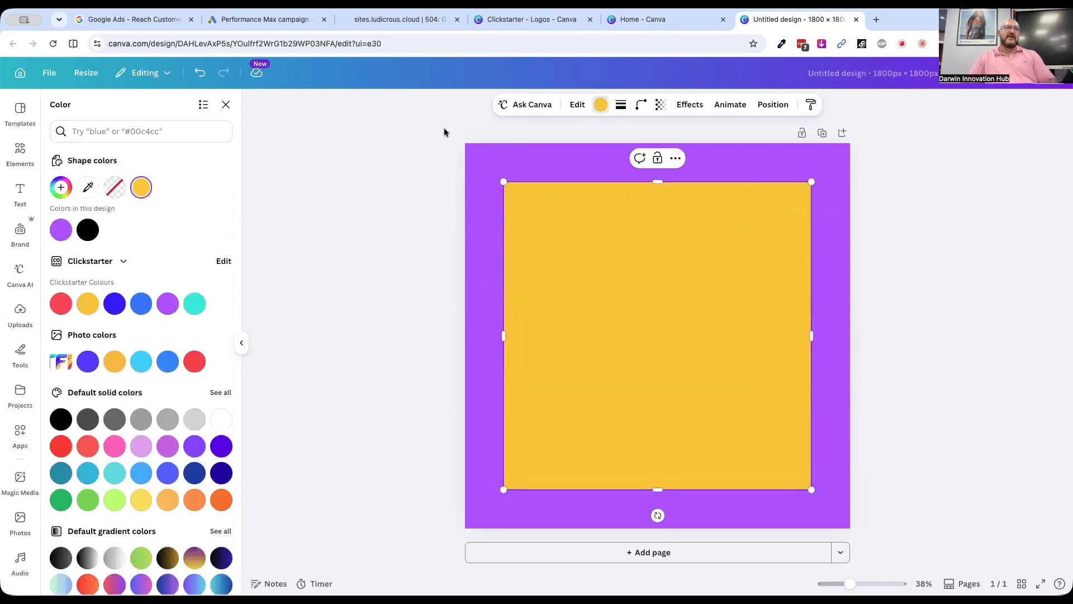
click(221, 419)
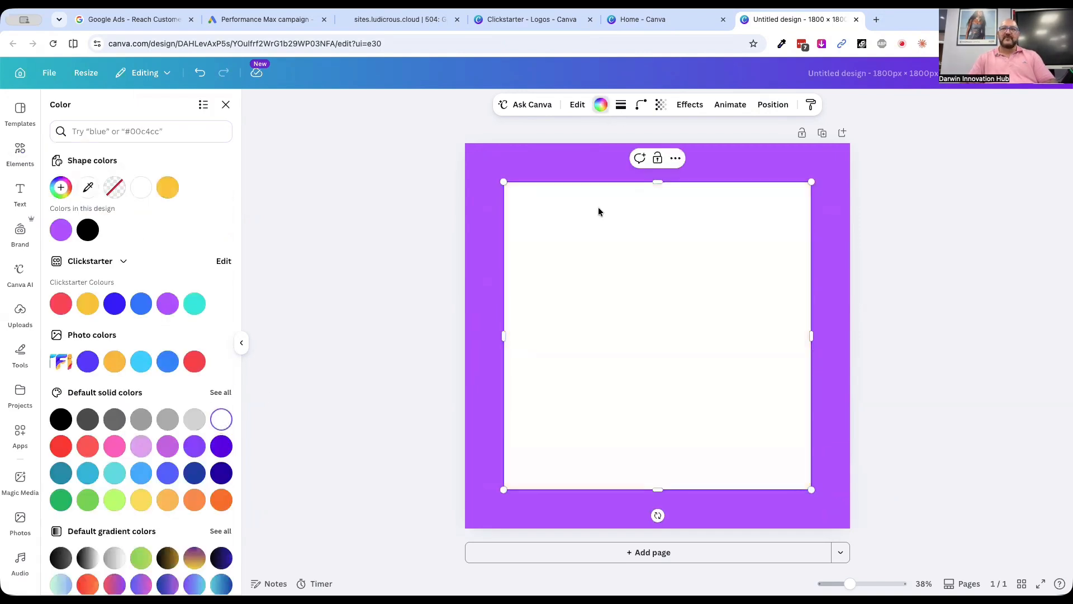
click(763, 105)
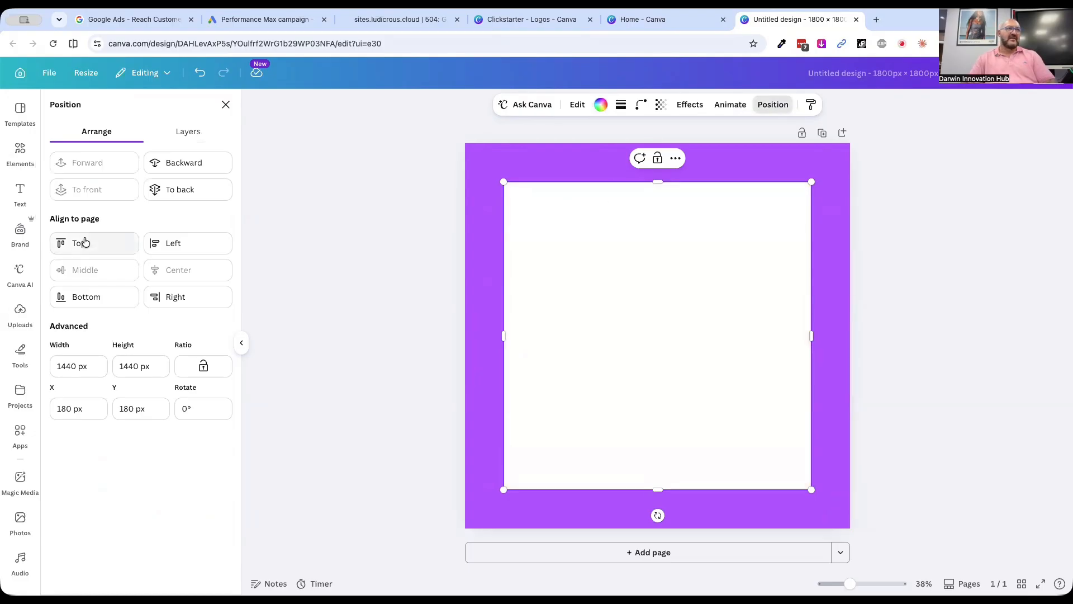
click(184, 189)
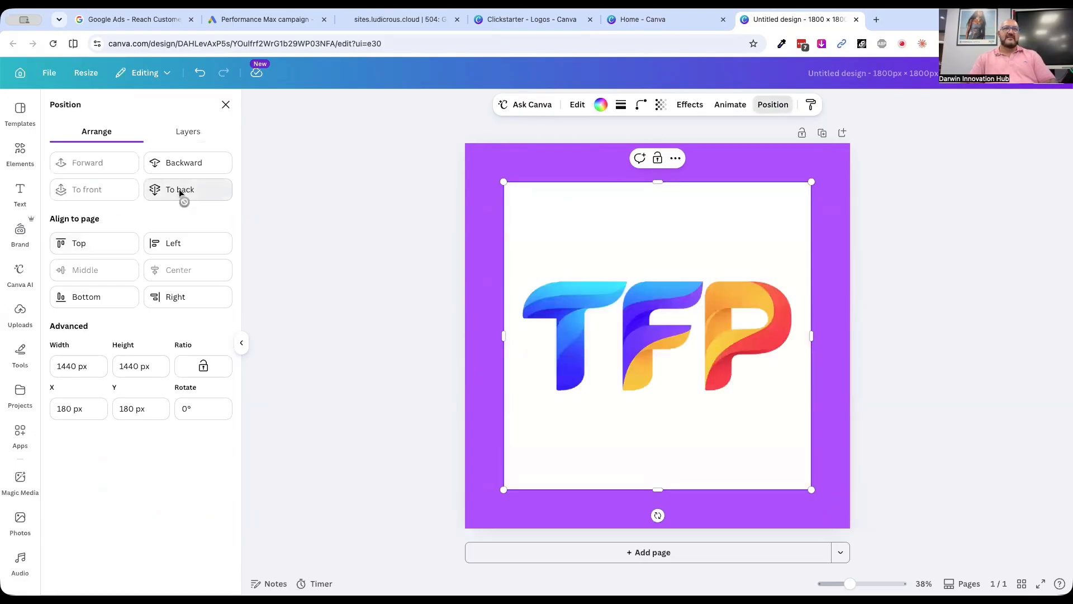
click(941, 320)
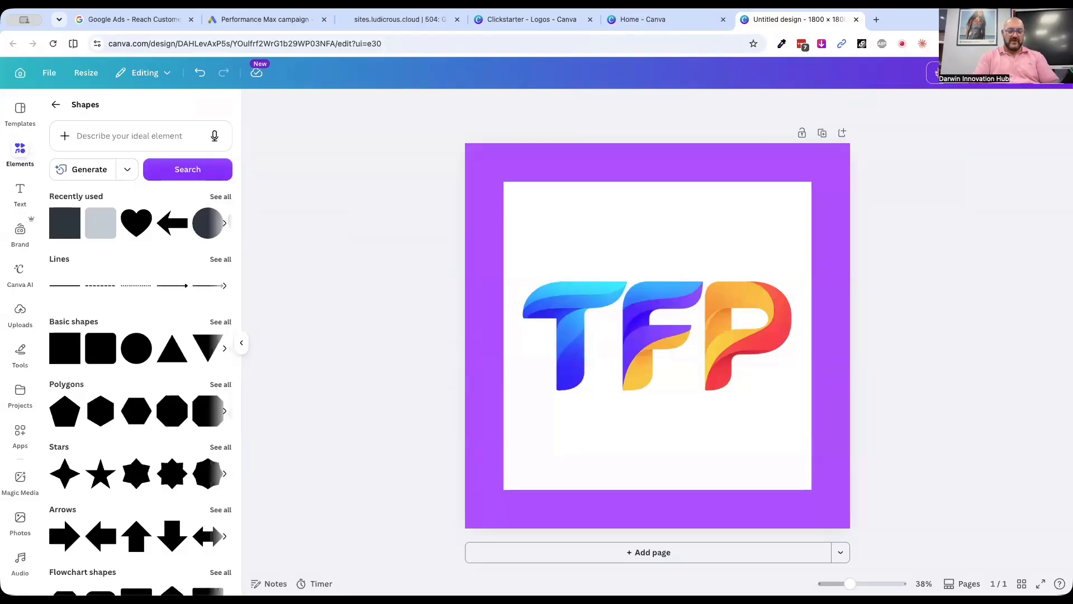
- Name the design "tfp logo"
text(tfp l;og)
key(BackSpace)
key(BackSpace)
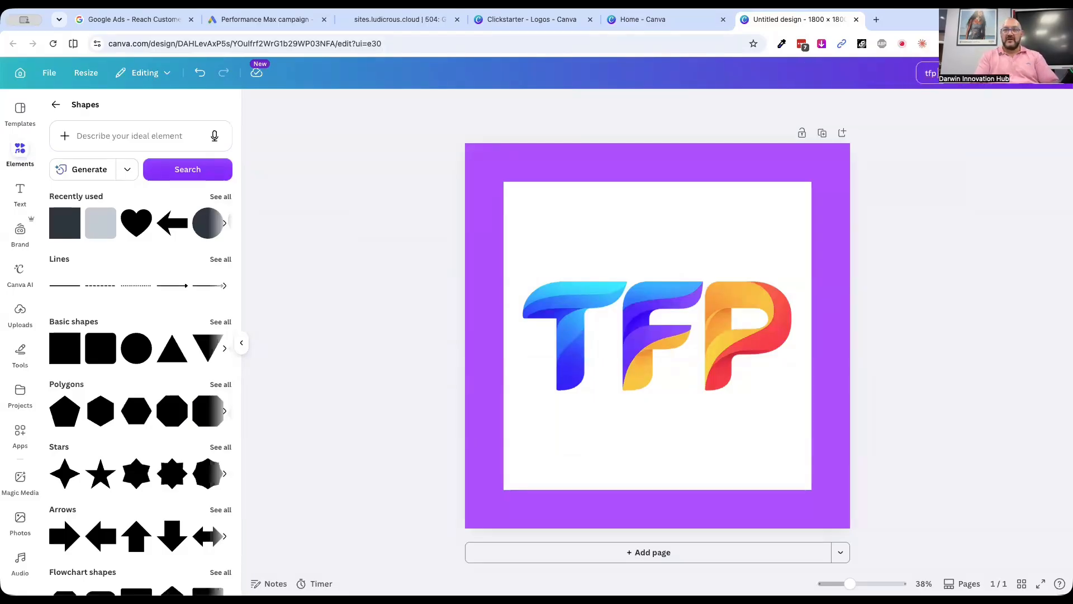
text(go)
- Download the design as a PNG at 1,800 × 1,800 px
click(1044, 73)
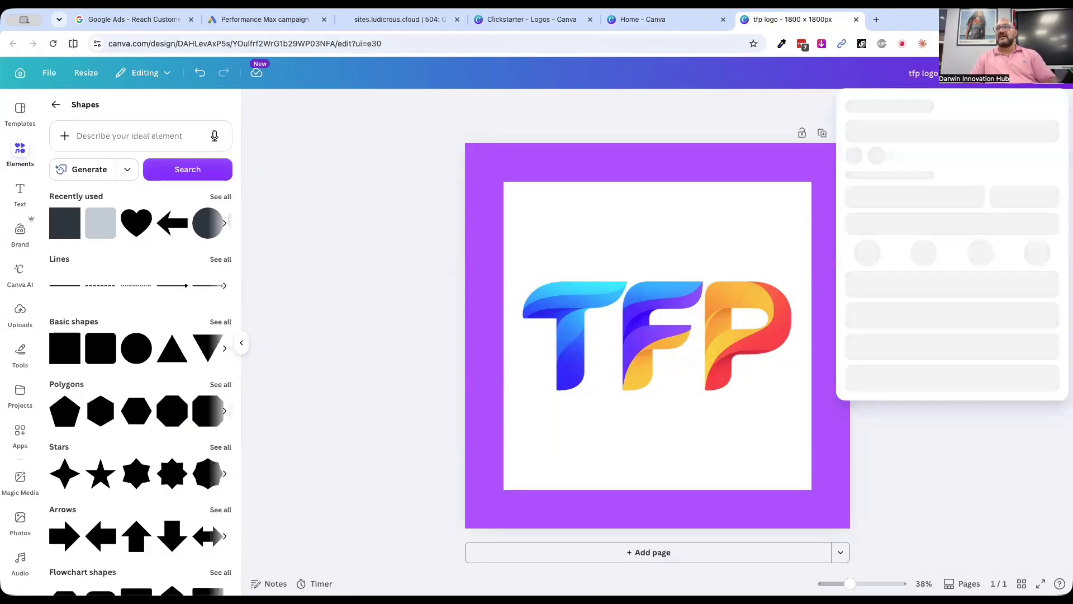
click(872, 335)
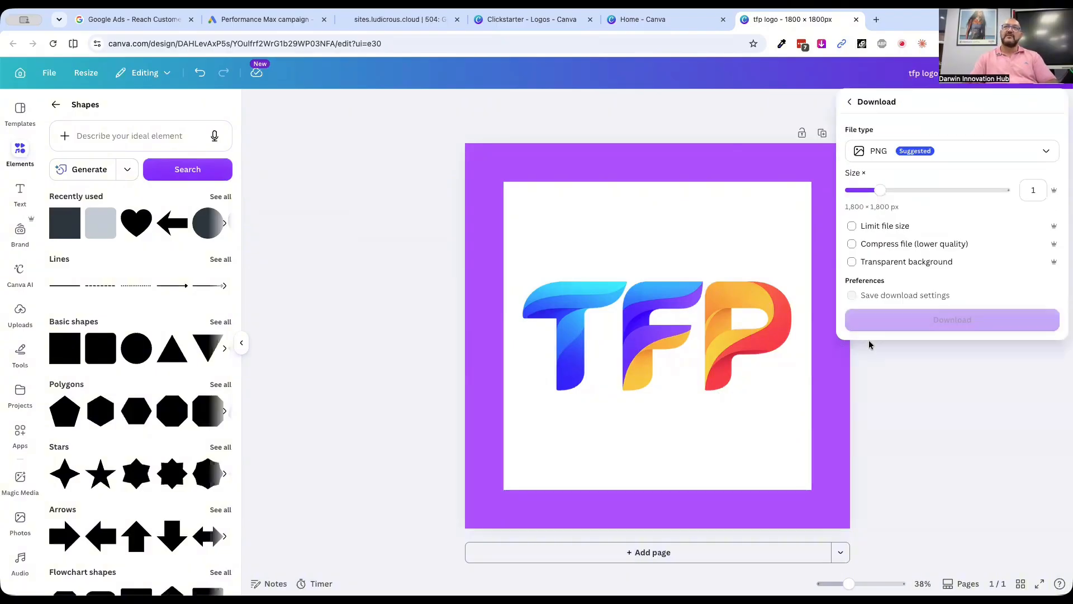
click(948, 328)
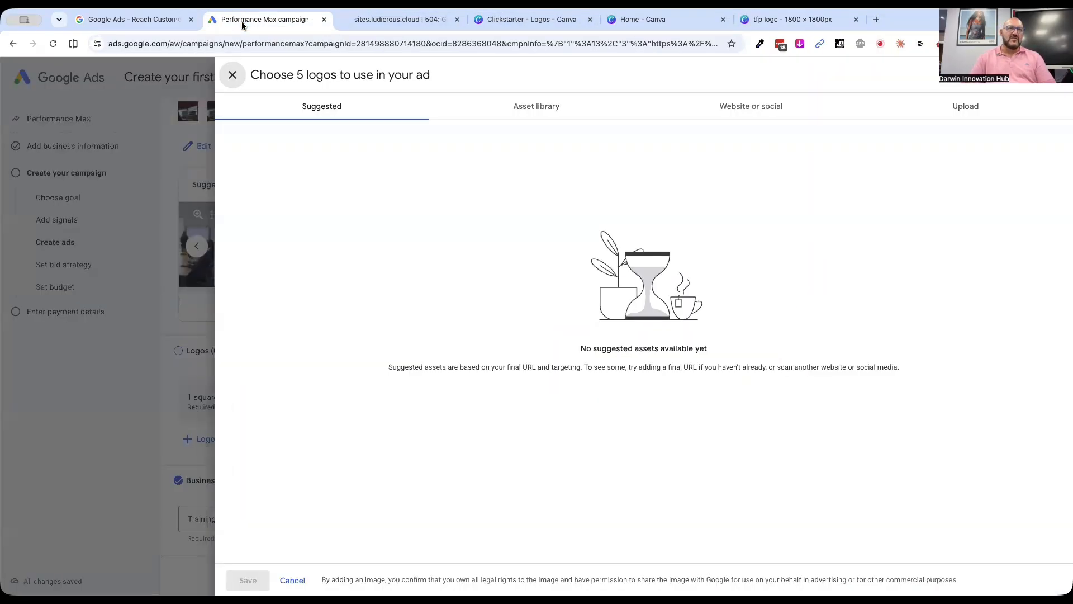
- Switch to the Google Ads campaign, upload tfp logo.png from the computer and save it as the ad's logo
click(243, 22)
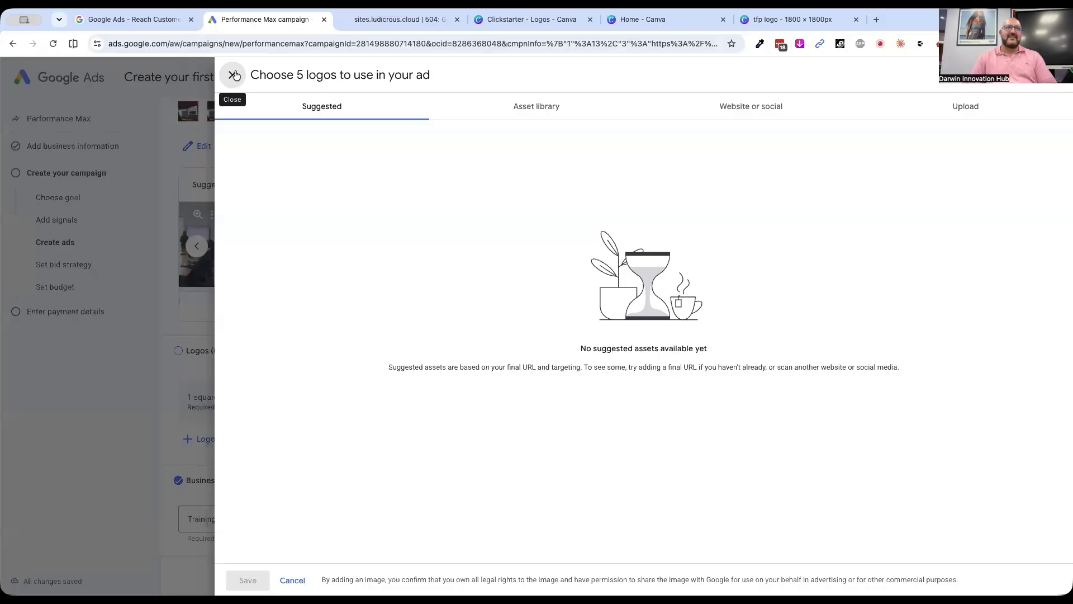
click(958, 108)
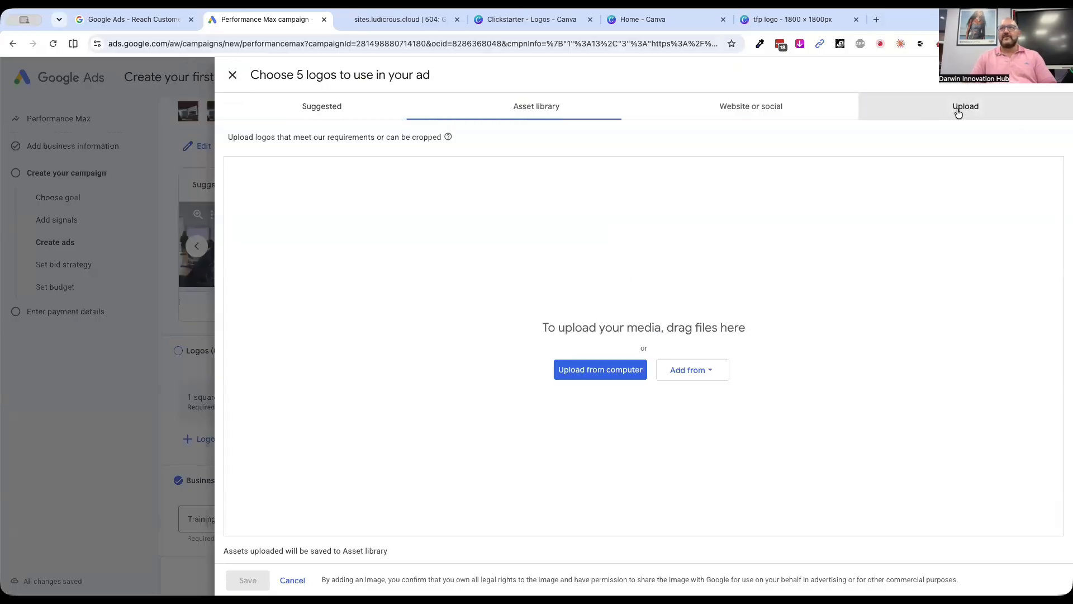
click(619, 371)
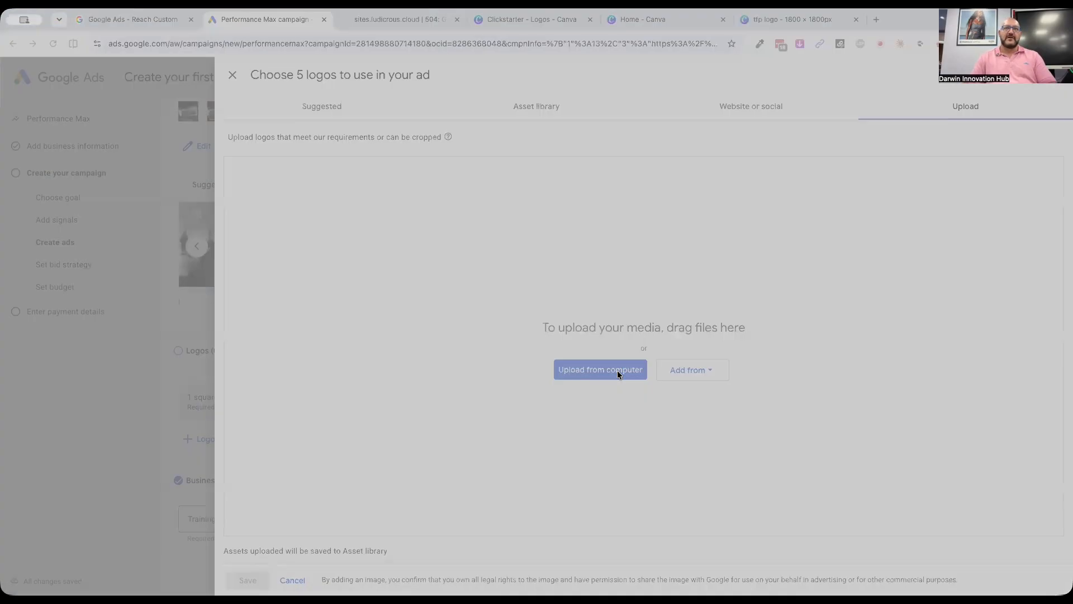
double_click(356, 239)
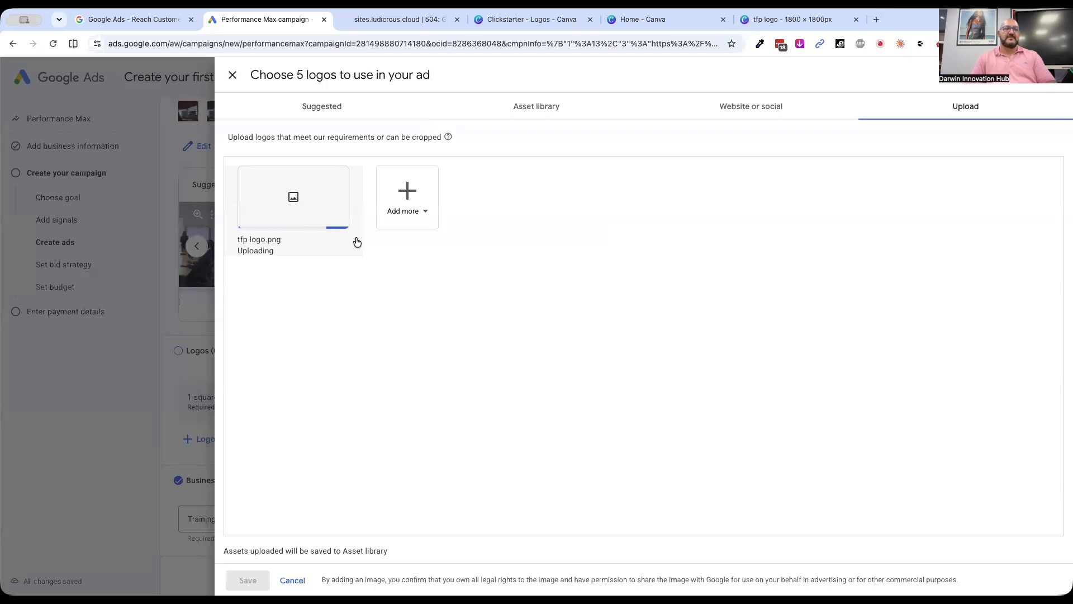
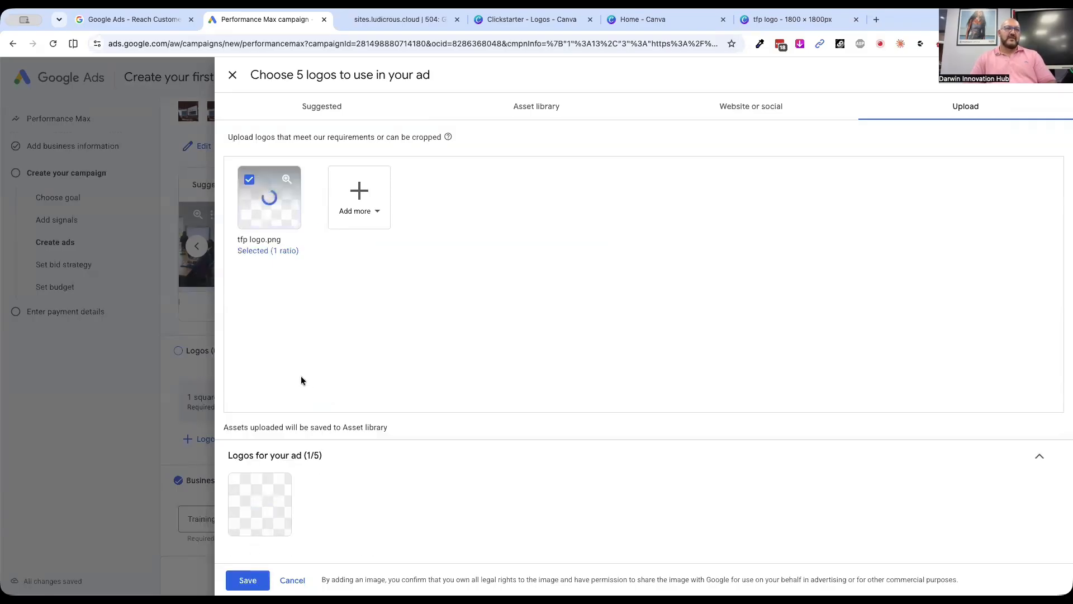
click(247, 580)
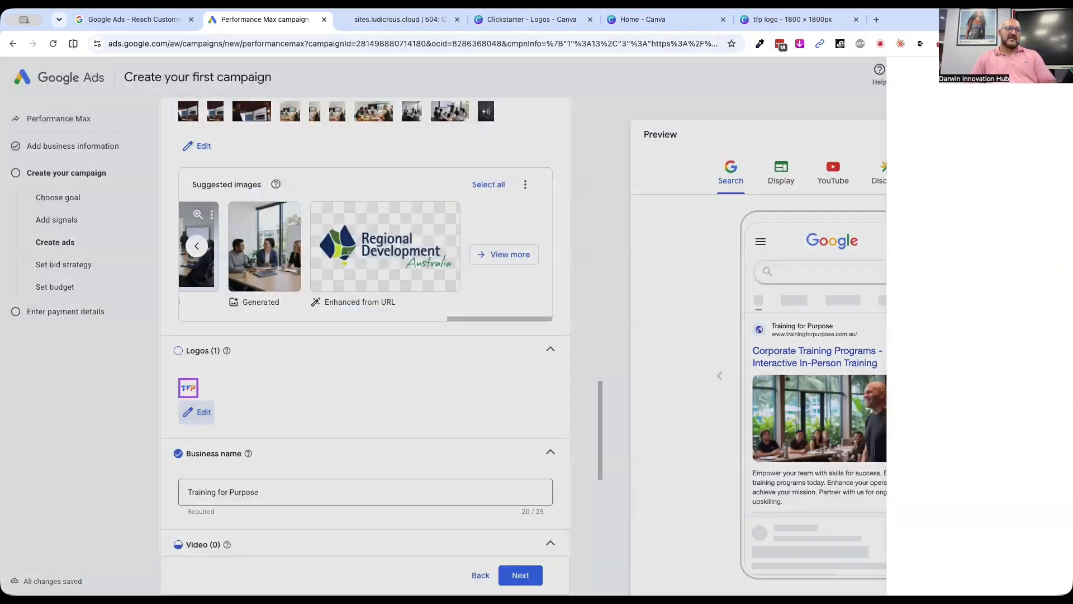
- Collapse the ad's sitelinks section and set the call to action to "Learn more"
scroll(318, 403, down, 2)
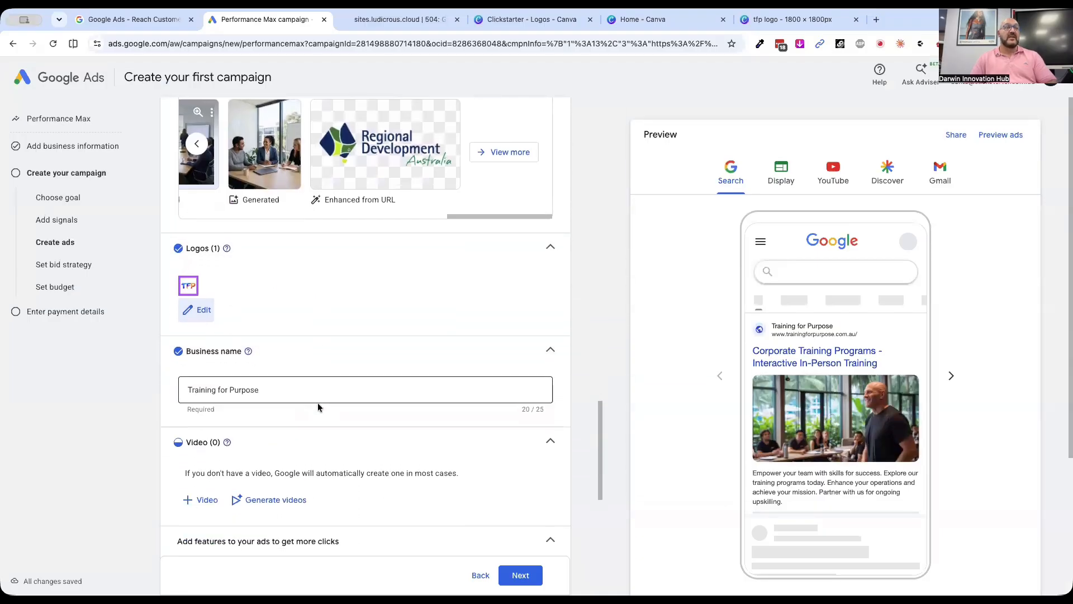
scroll(318, 402, down, 1)
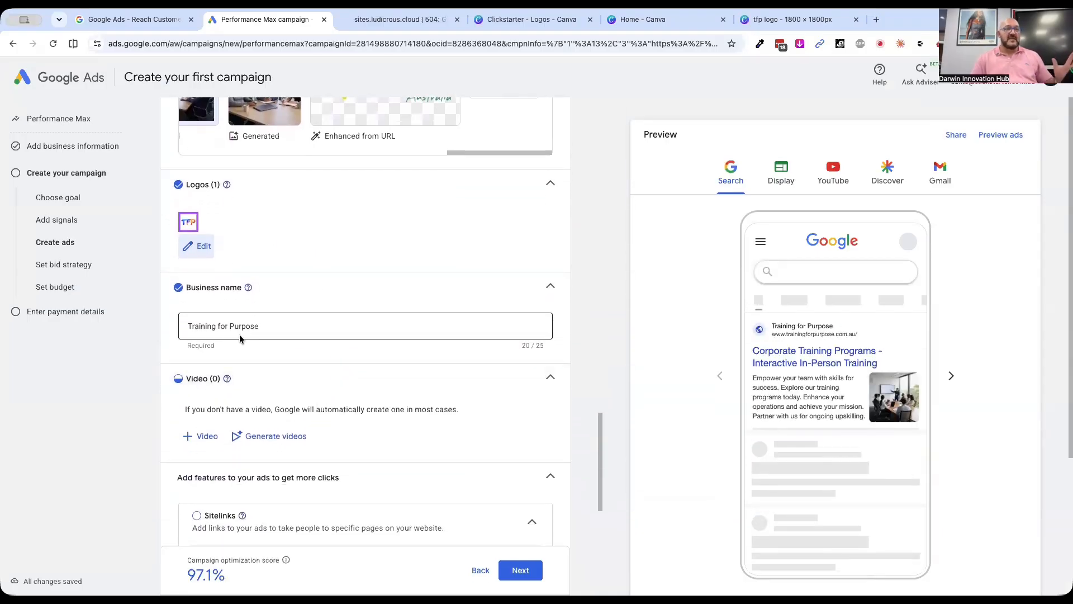
scroll(313, 391, down, 2)
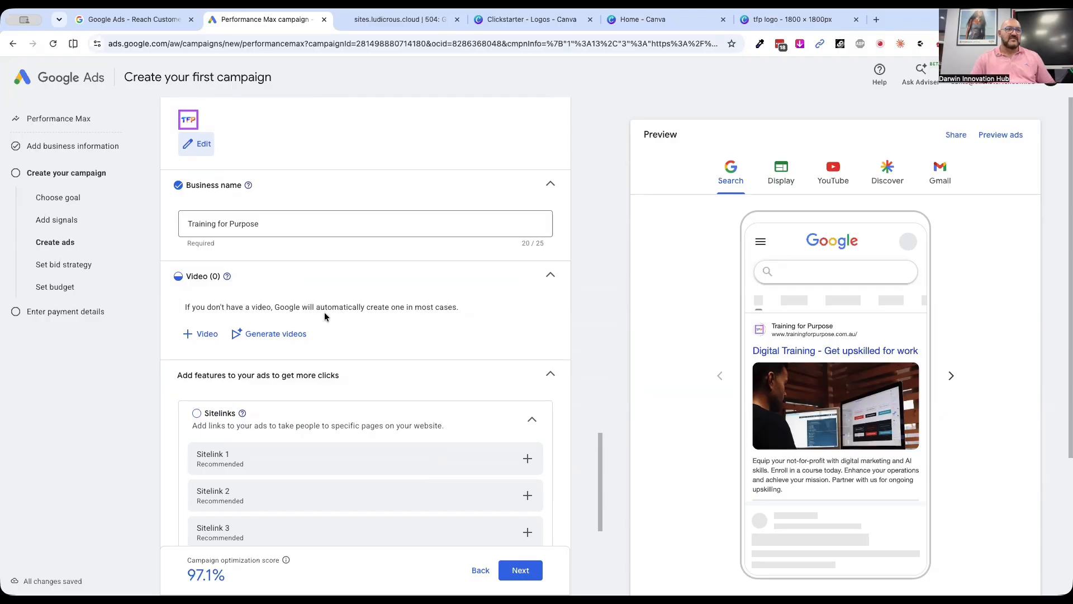
scroll(324, 312, down, 3)
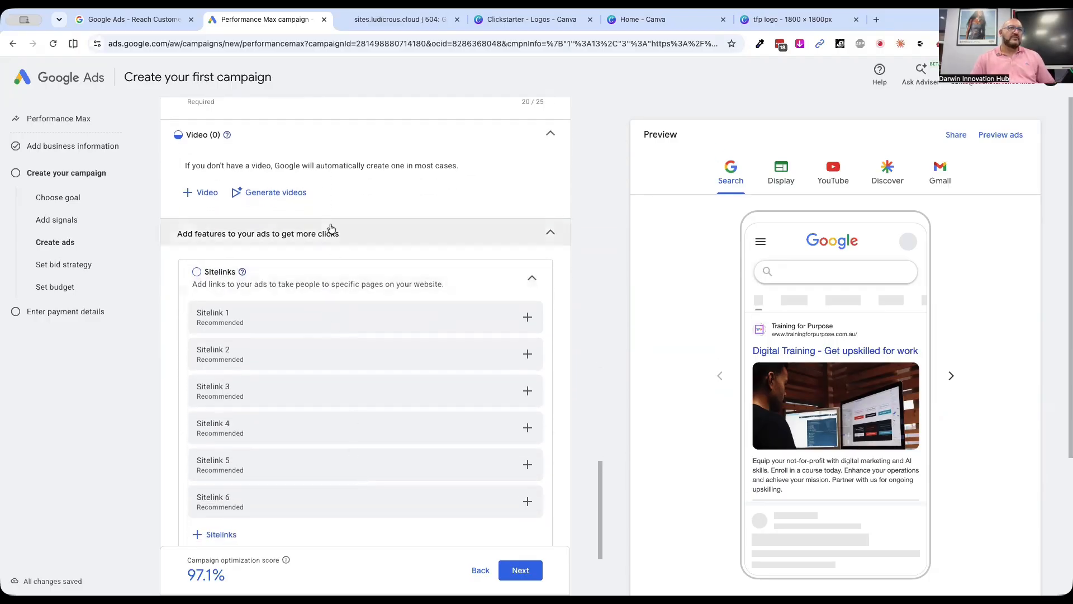
click(195, 270)
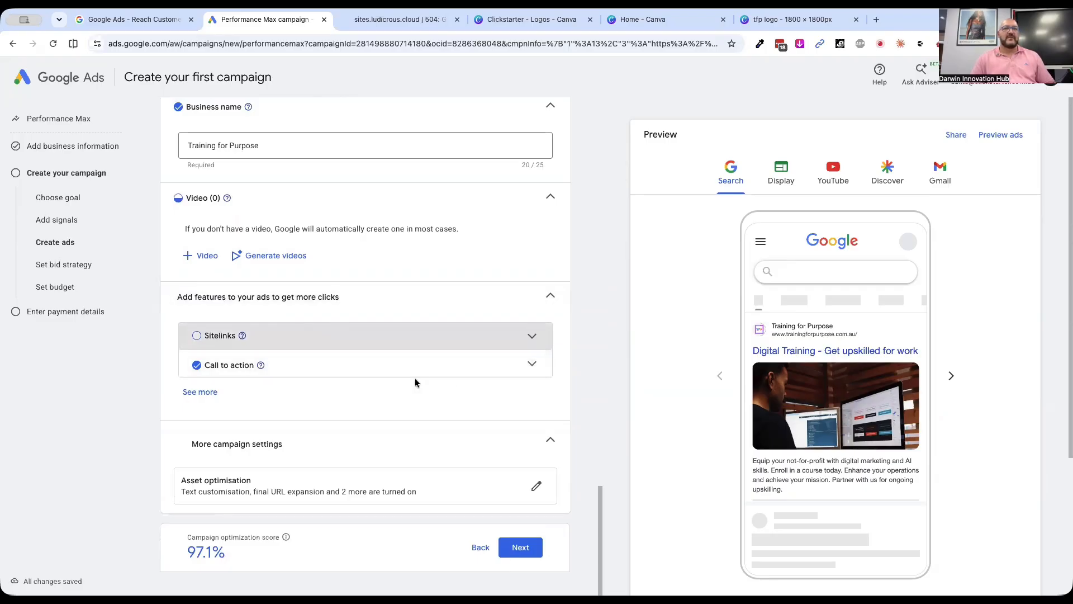
click(531, 364)
click(457, 412)
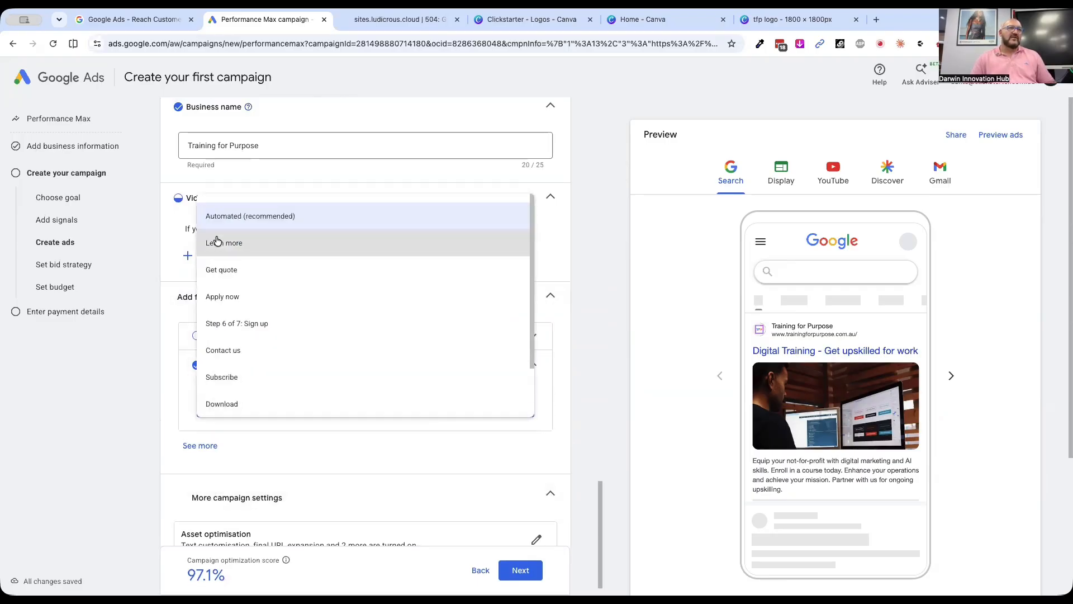
click(217, 241)
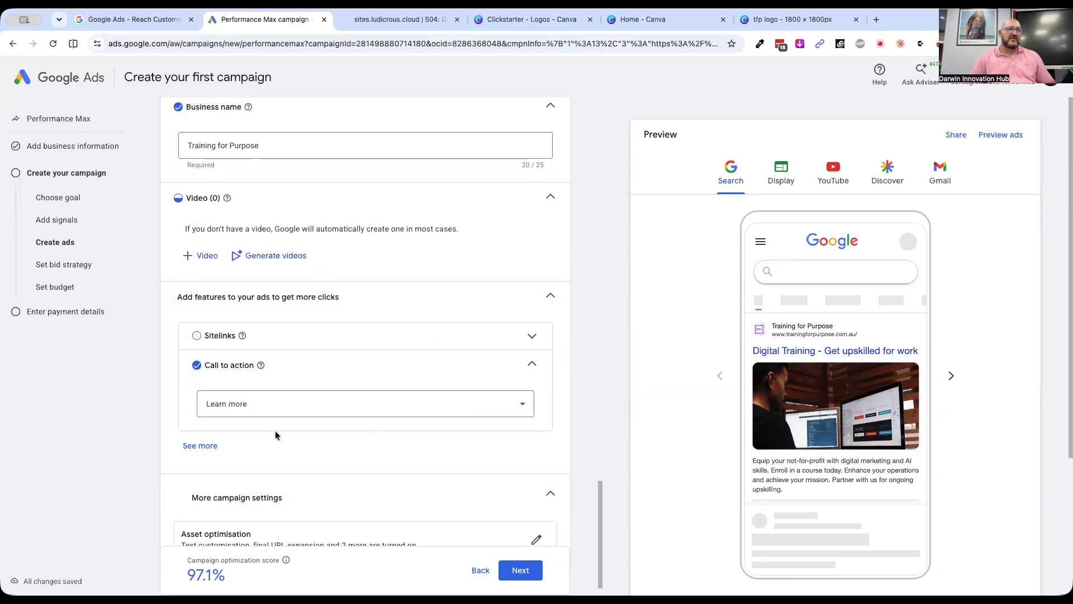
- Expand the ad's sitelinks section, open the first sitelink for creation and set its text to "Training Catalogue"
click(296, 335)
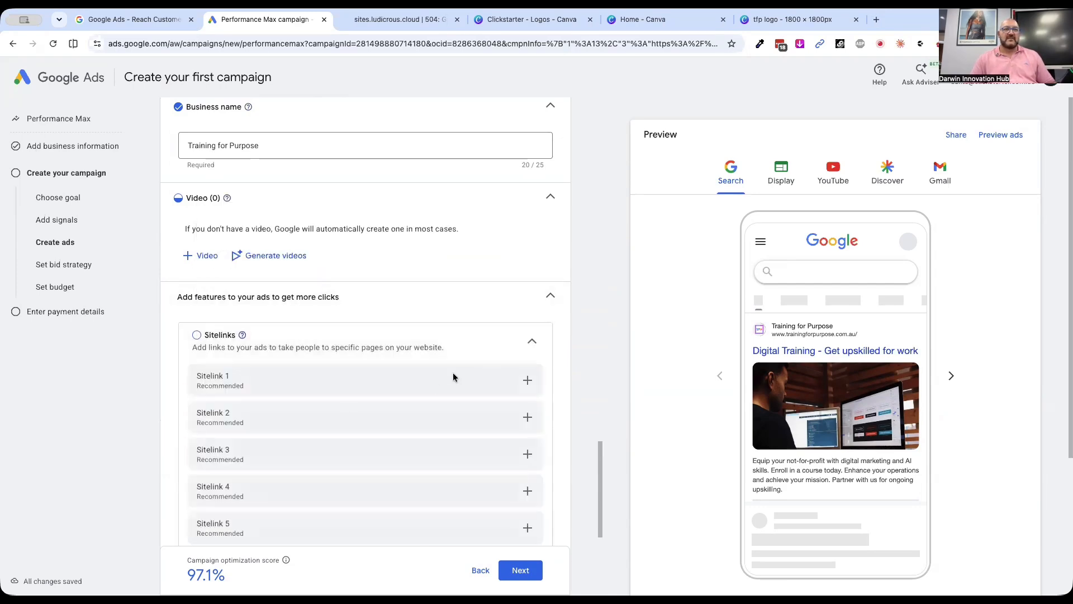
click(525, 380)
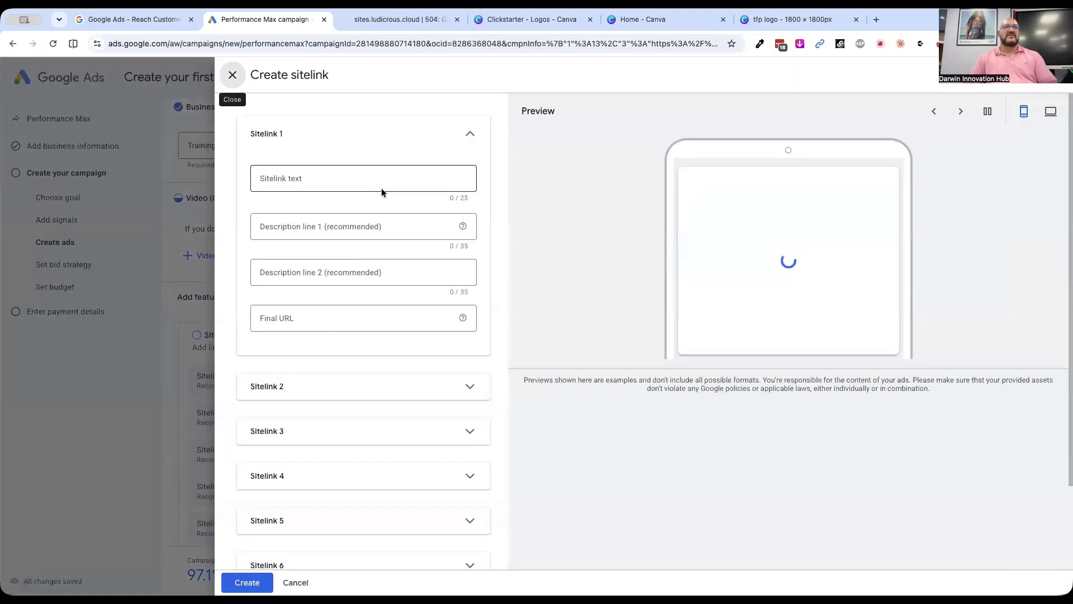
click(325, 182)
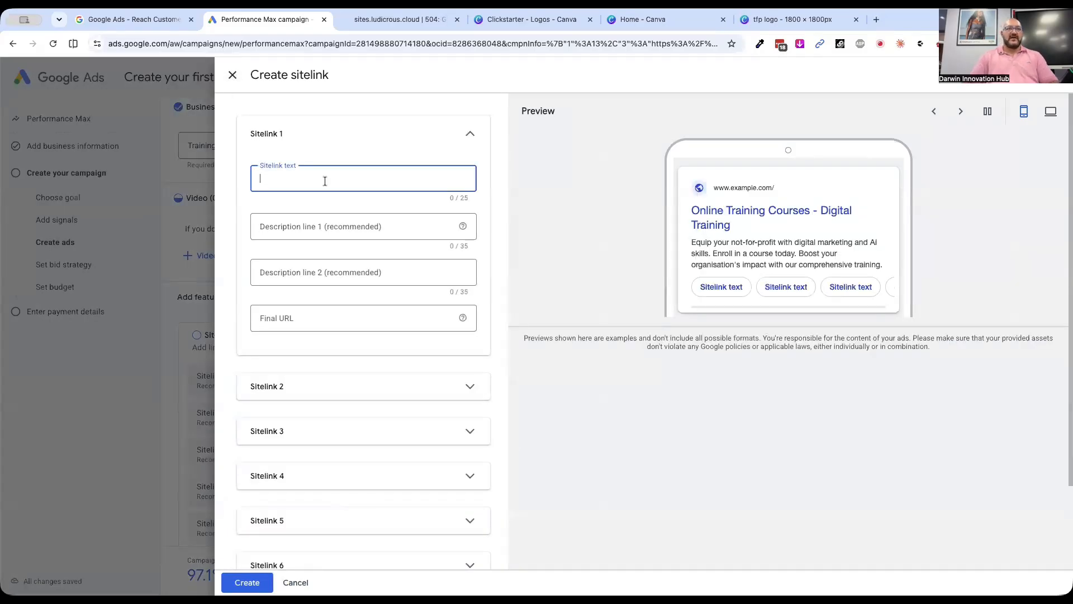
text(Training)
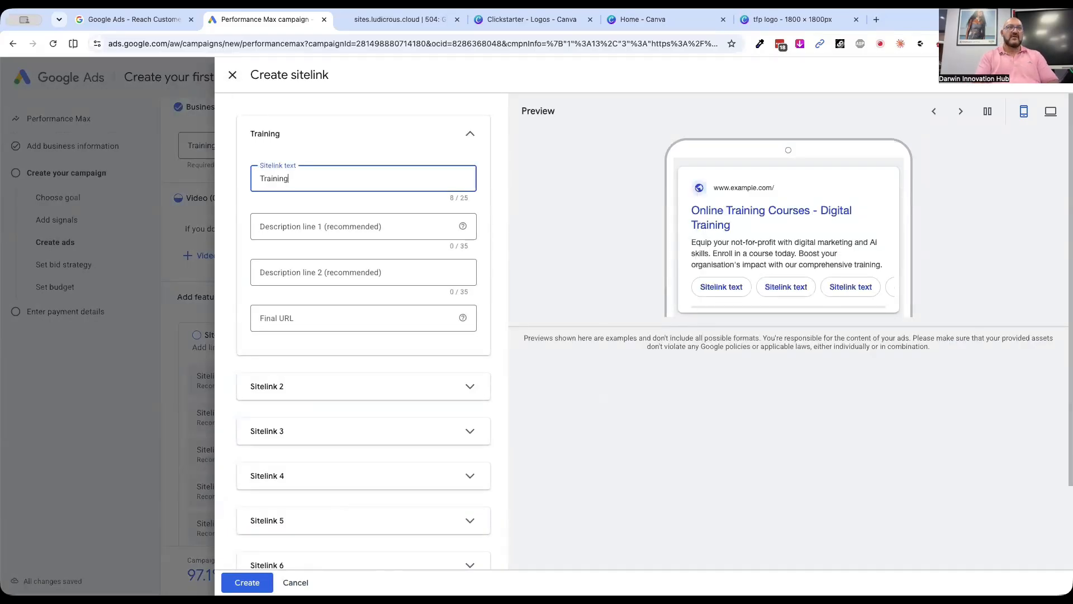
key(BackSpace)
key(BackSpace)
key(BackSpace)
key(BackSpace)
text(ning Cata)
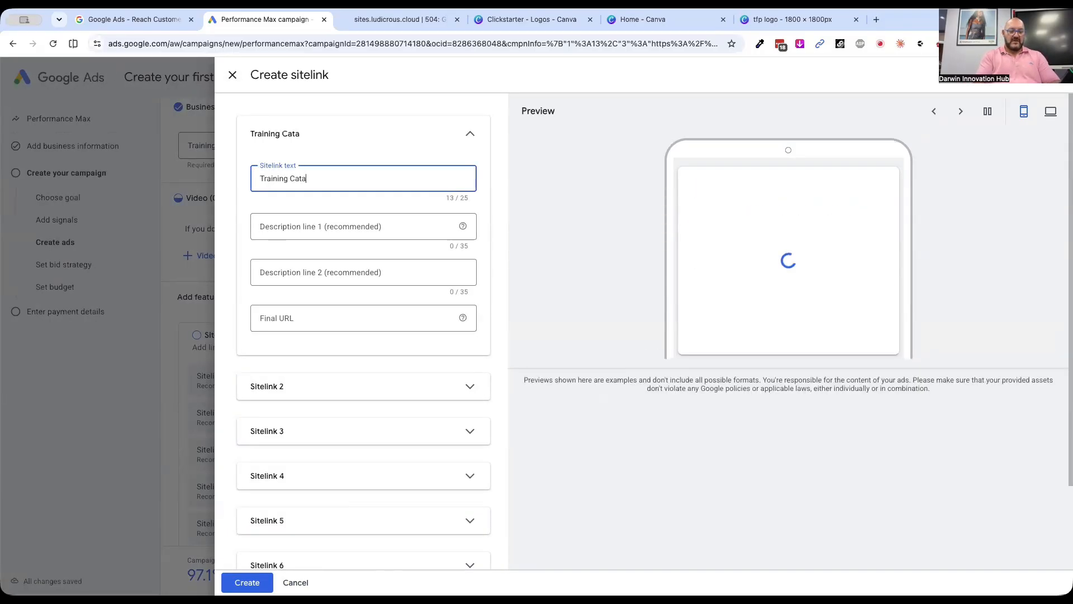
text(log)
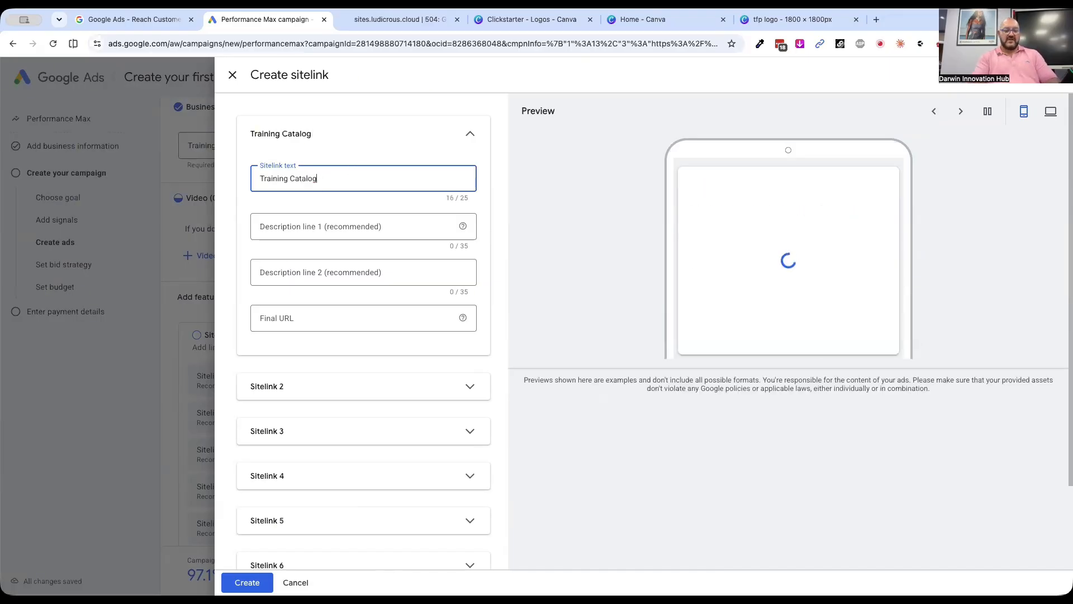
text(ue)
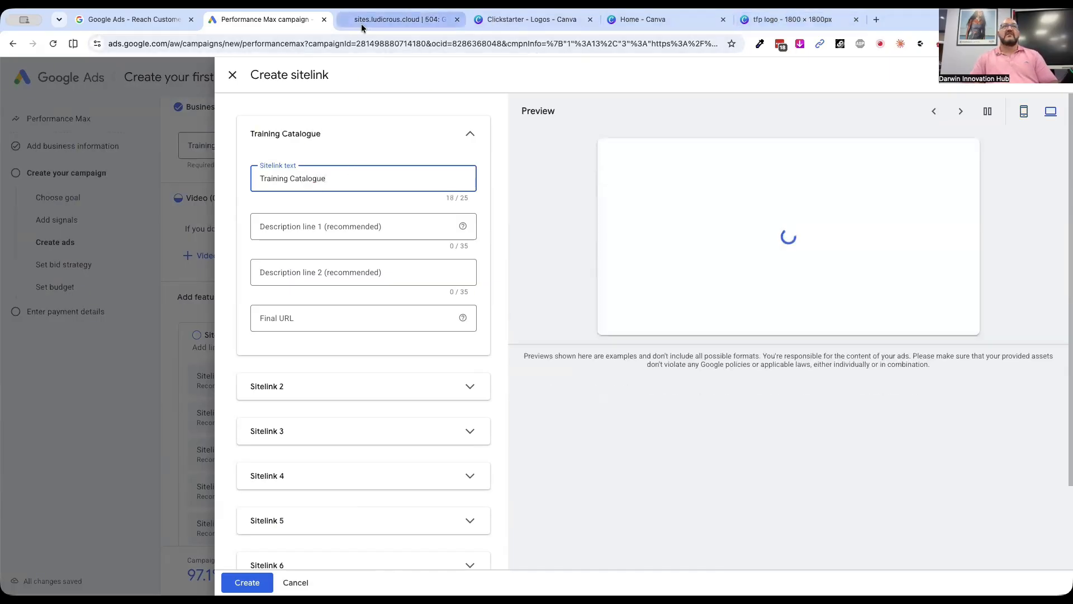
- Switch to the Training for Purpose website, return to its homepage and copy the address trainingforpurpose.com.au
click(362, 27)
click(12, 44)
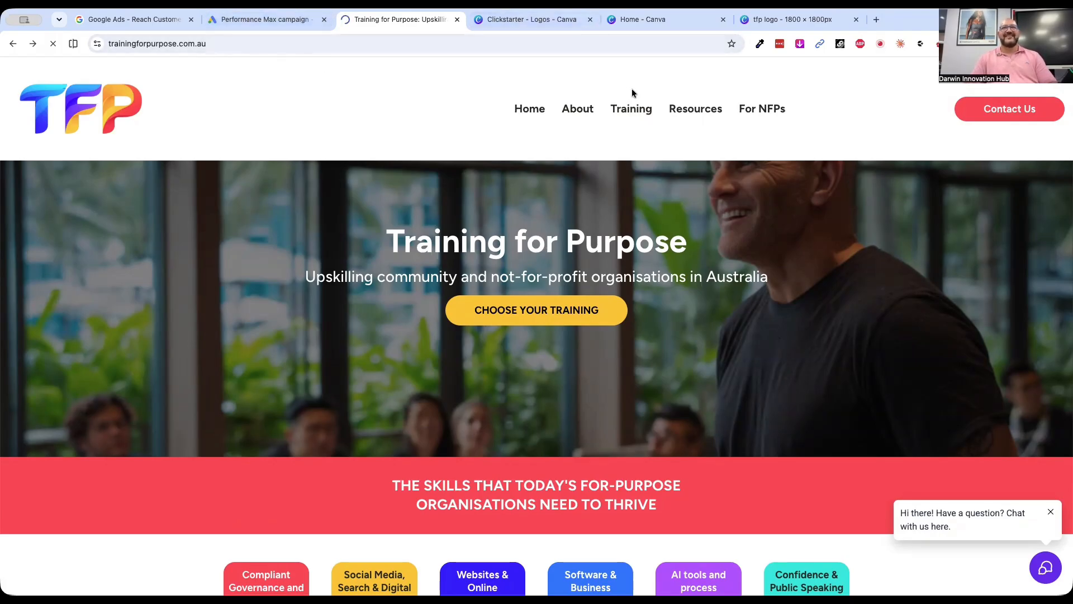
mouse_move(632, 111)
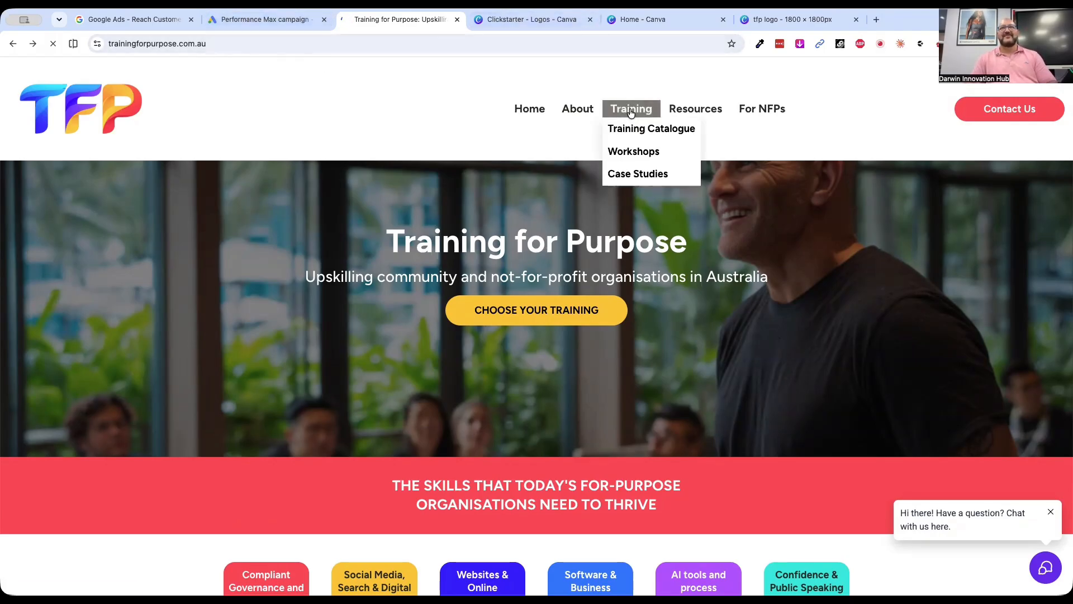
click(225, 45)
key(super+c)
- Back in the Google Ads campaign, give the Training Catalogue sitelink the descriptions "See our full range of training" and "NFP Specialised Courses"
click(260, 20)
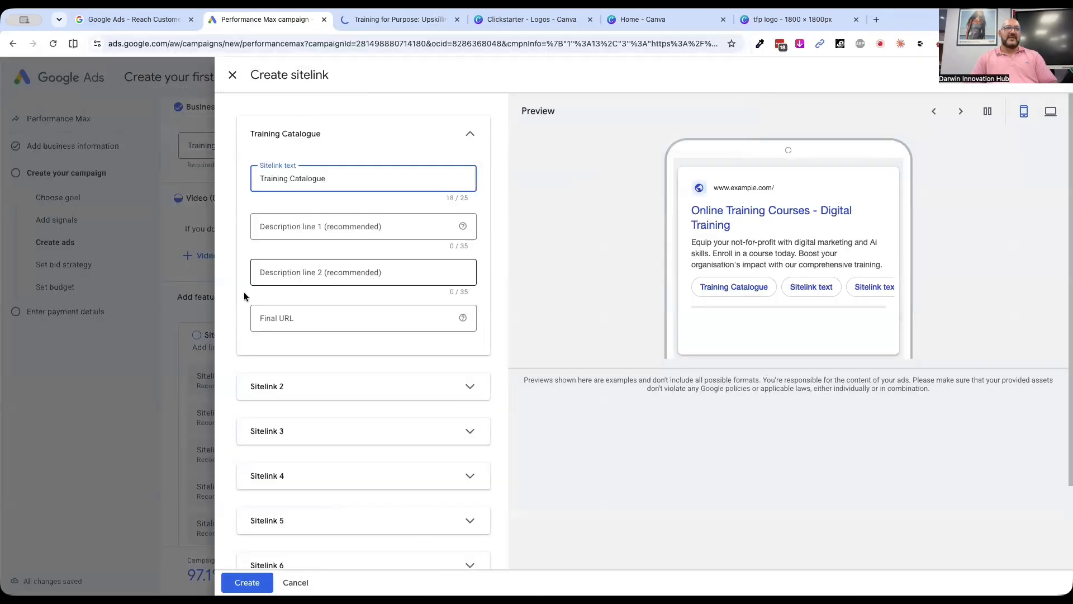
click(283, 229)
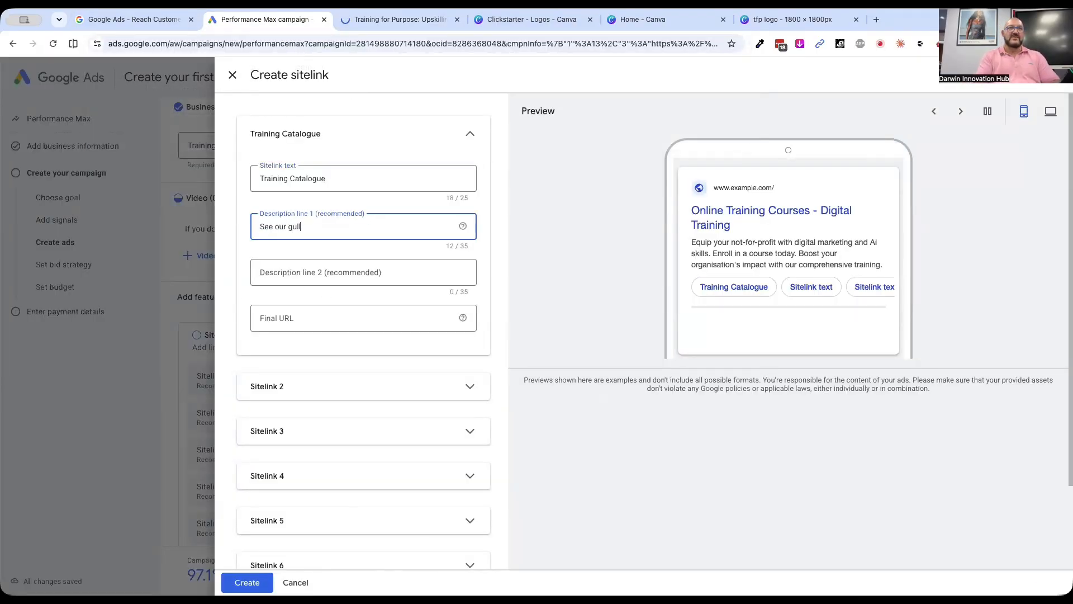
text(See our full rnage of training)
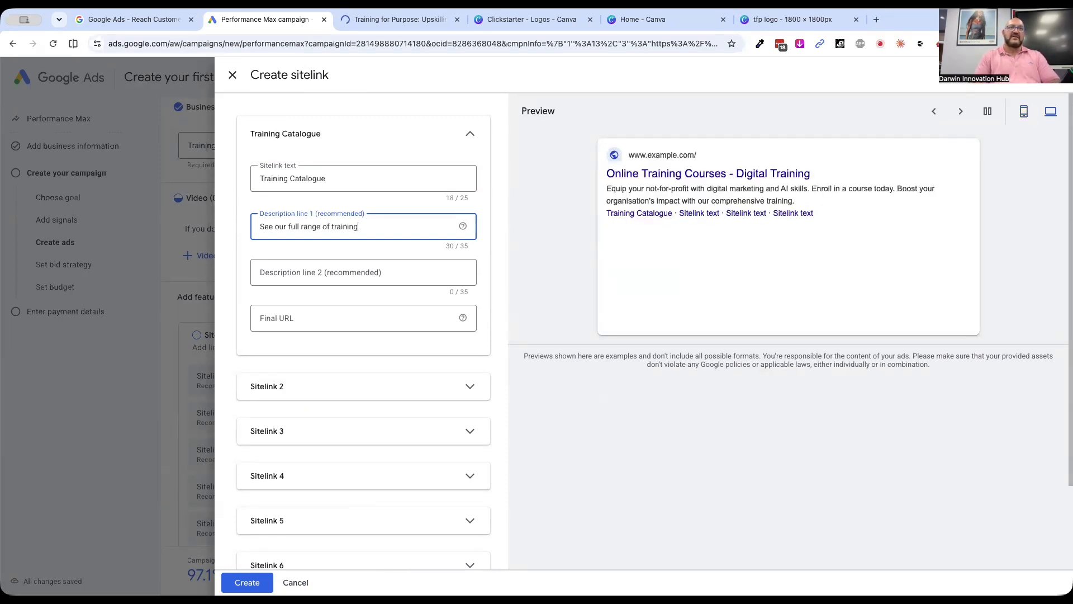
click(294, 272)
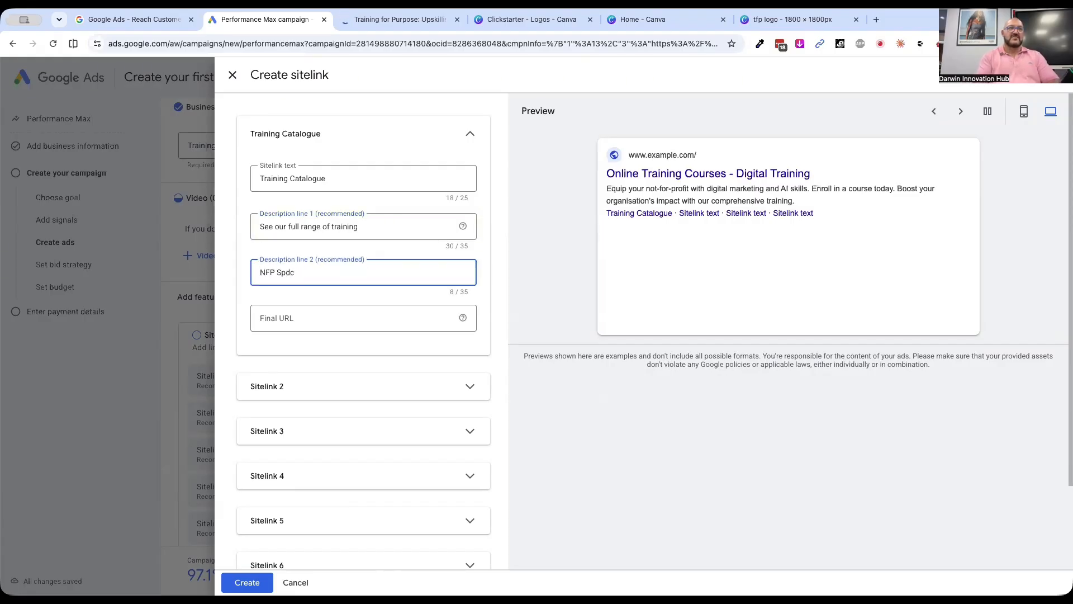
text(NFP Specialised)
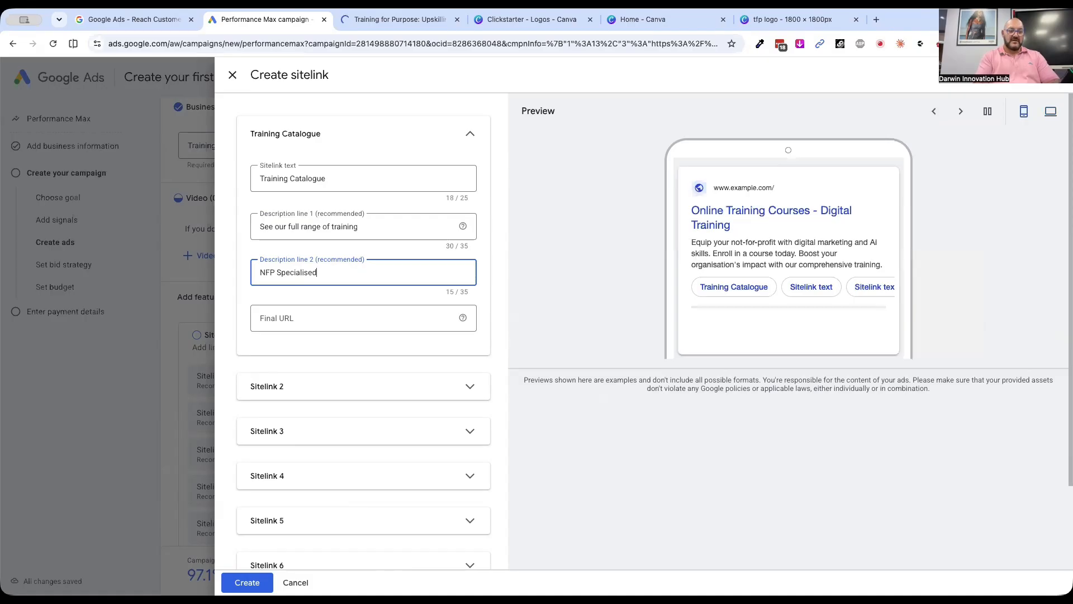
text( Courses)
click(397, 322)
key(super+v)
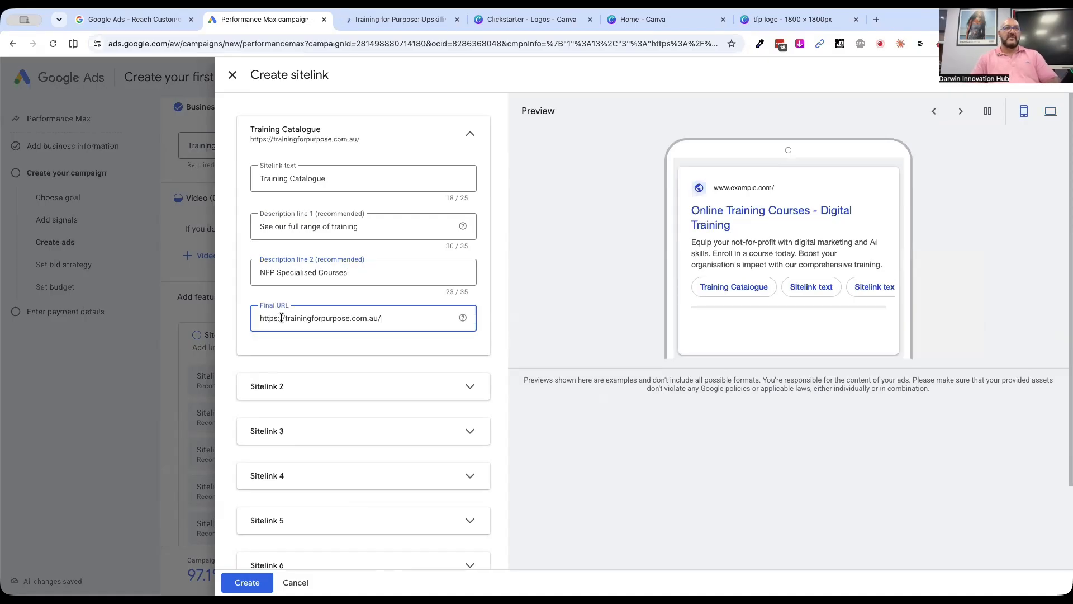
text(training)
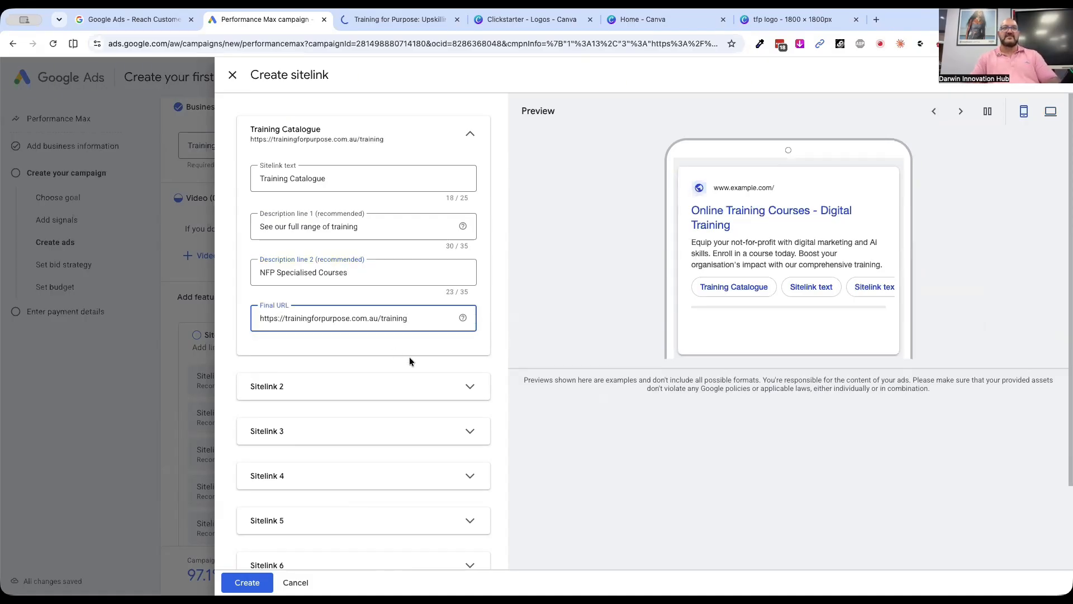
click(404, 346)
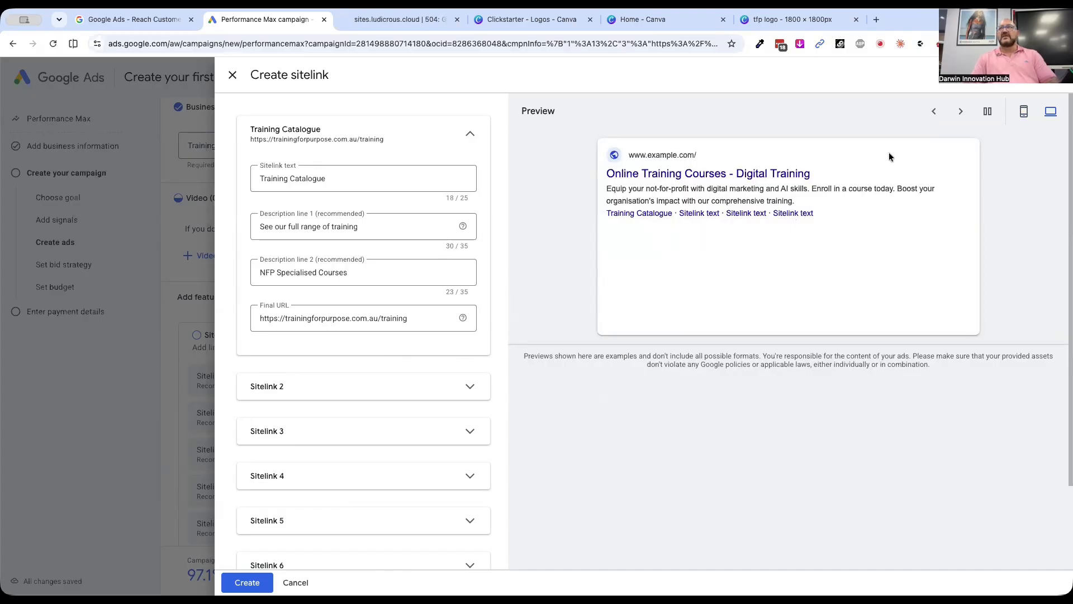
click(1026, 114)
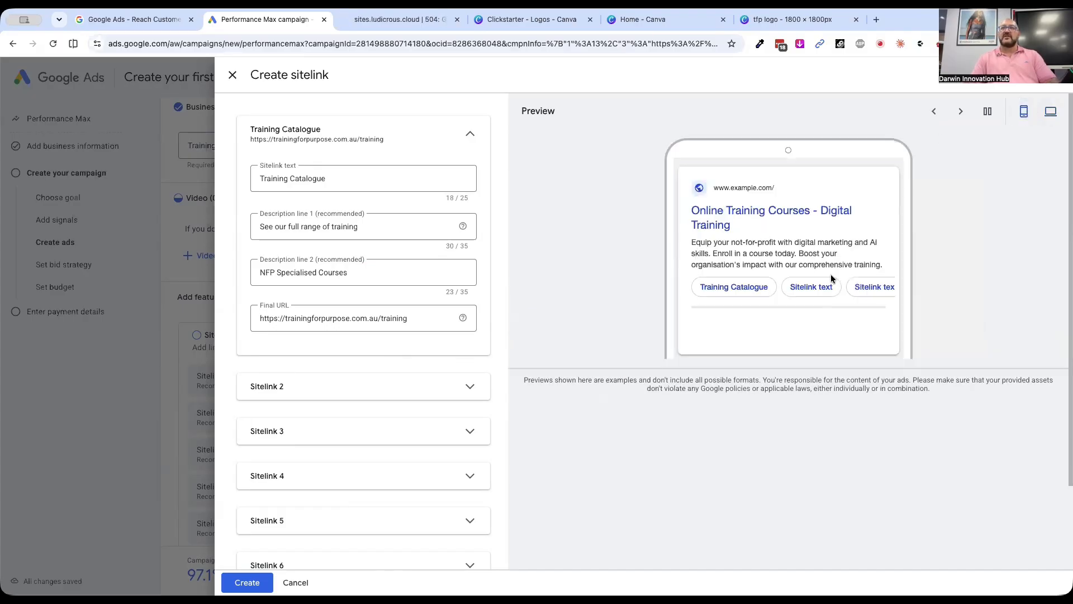
click(1051, 114)
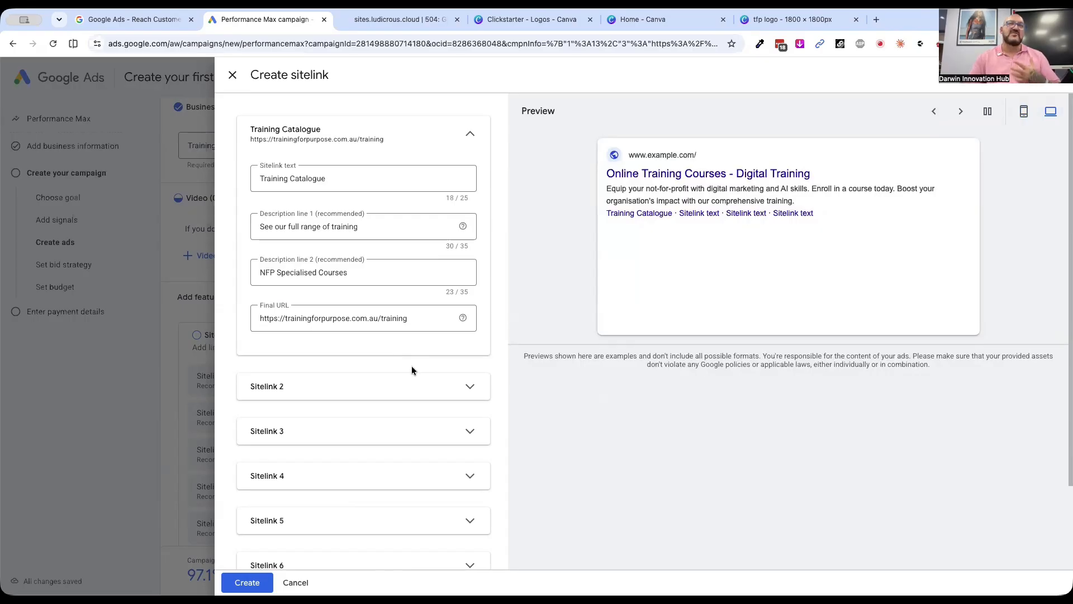
- On the Training for Purpose website, open the Capability Statement PDF, copy its address and close the PDF
click(410, 21)
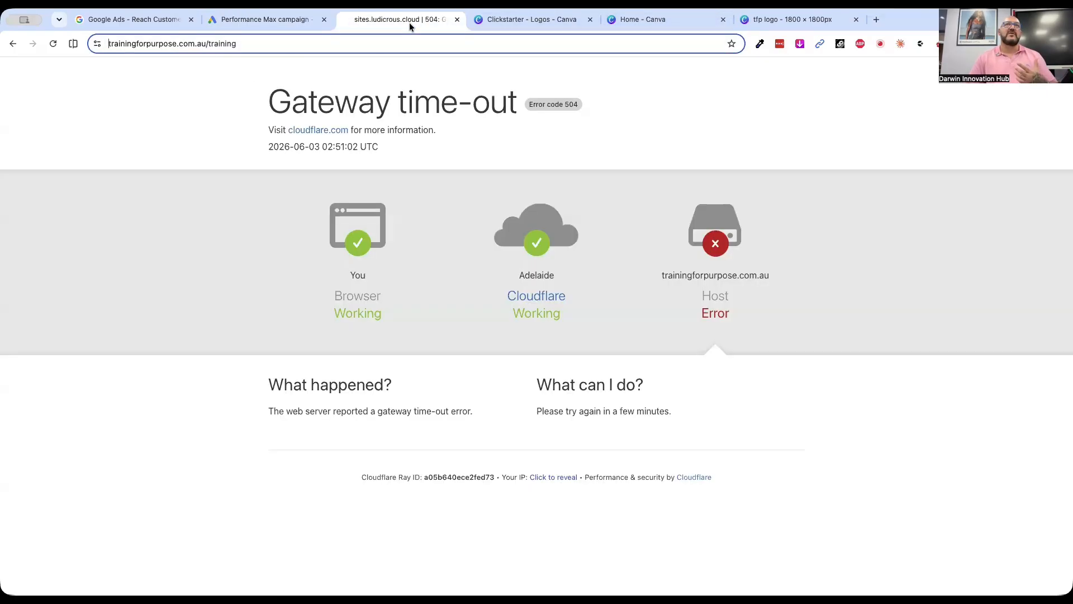
click(12, 45)
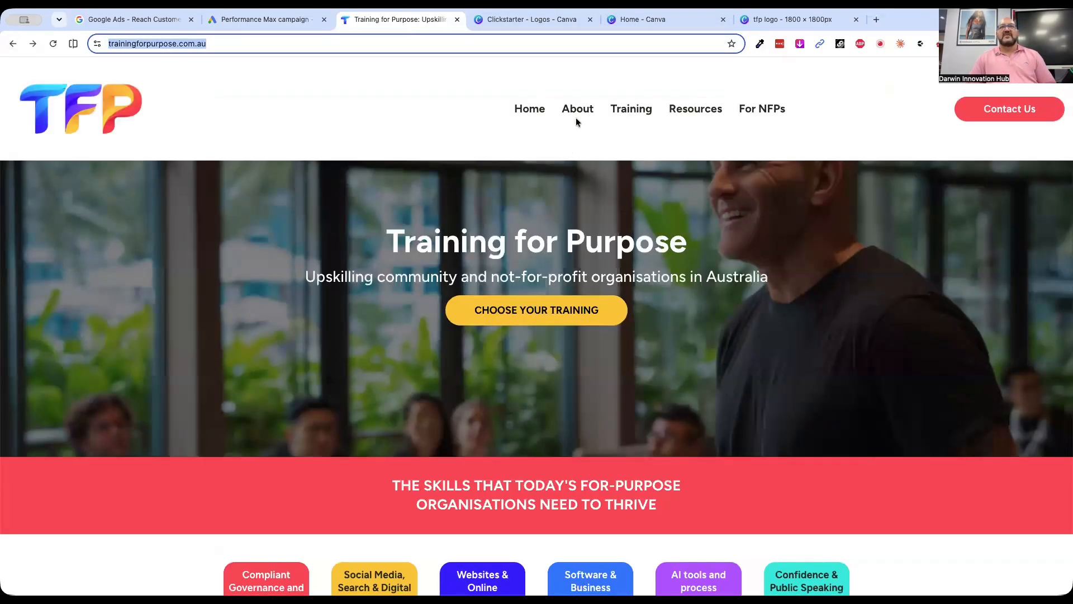
mouse_move(620, 115)
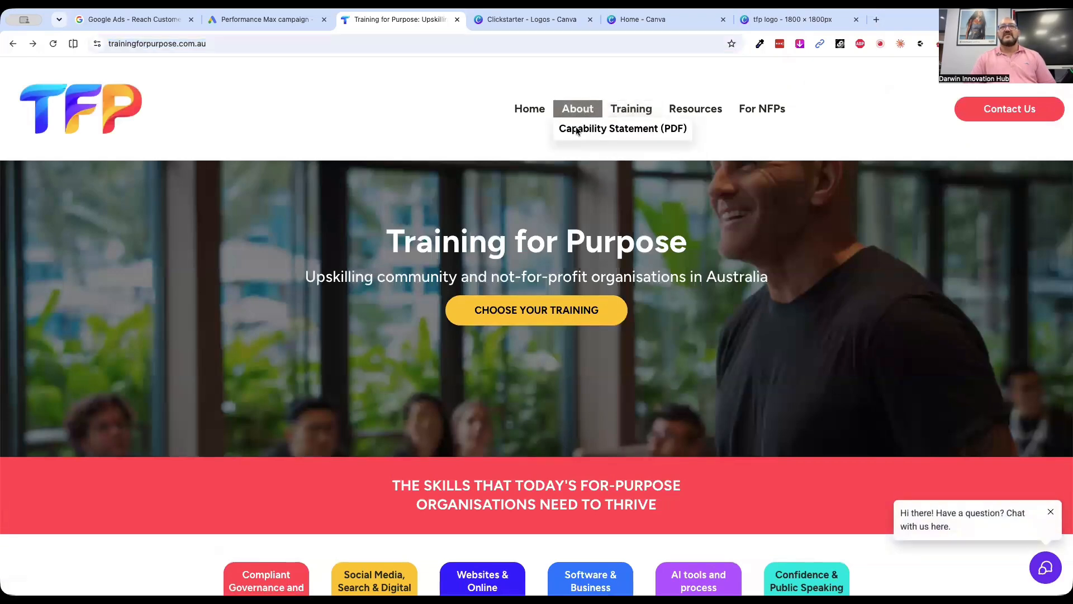
click(623, 128)
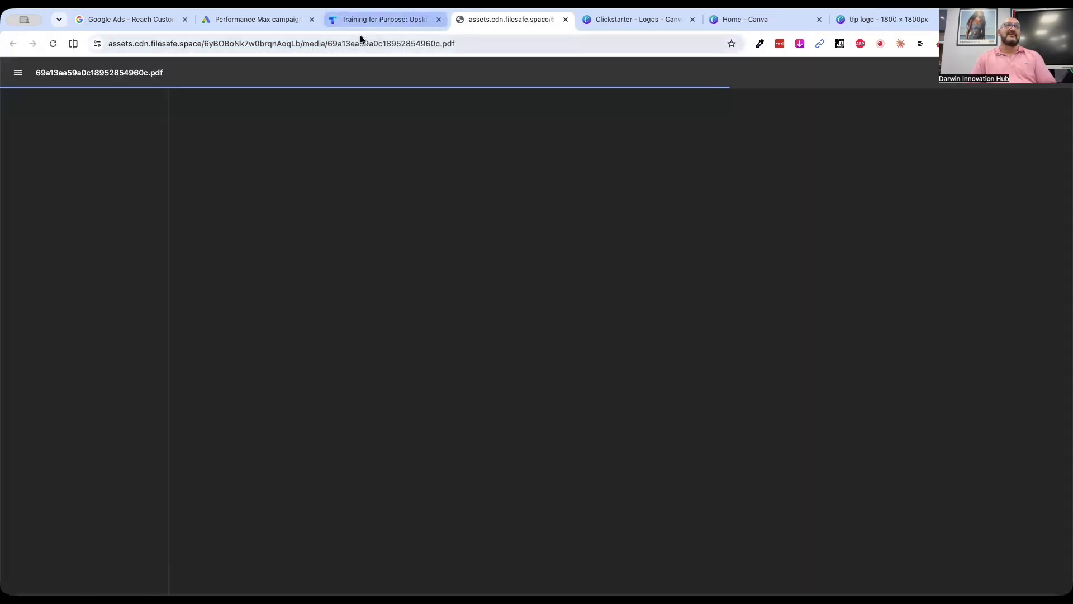
click(361, 44)
key(super+c)
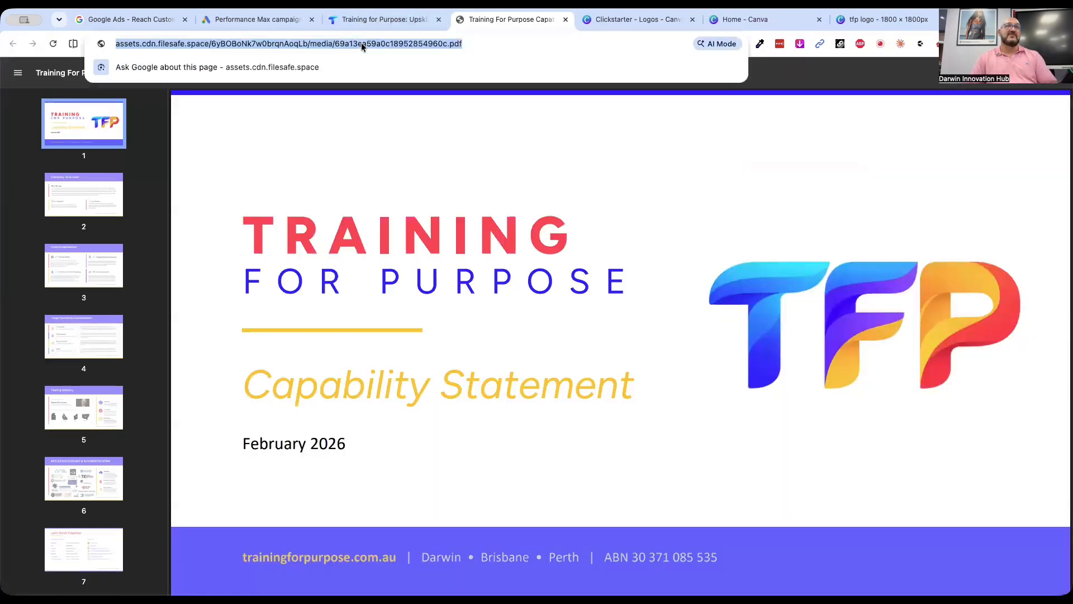
click(566, 19)
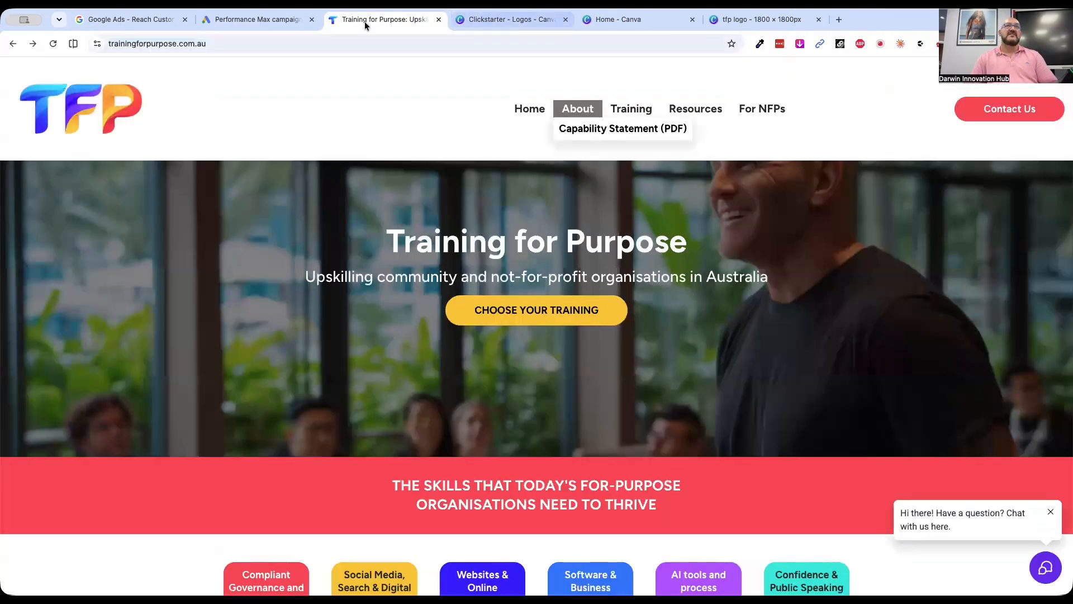
- Return to the Google Ads campaign, expand the second sitelink and set its text to "Capability Statement"
click(246, 19)
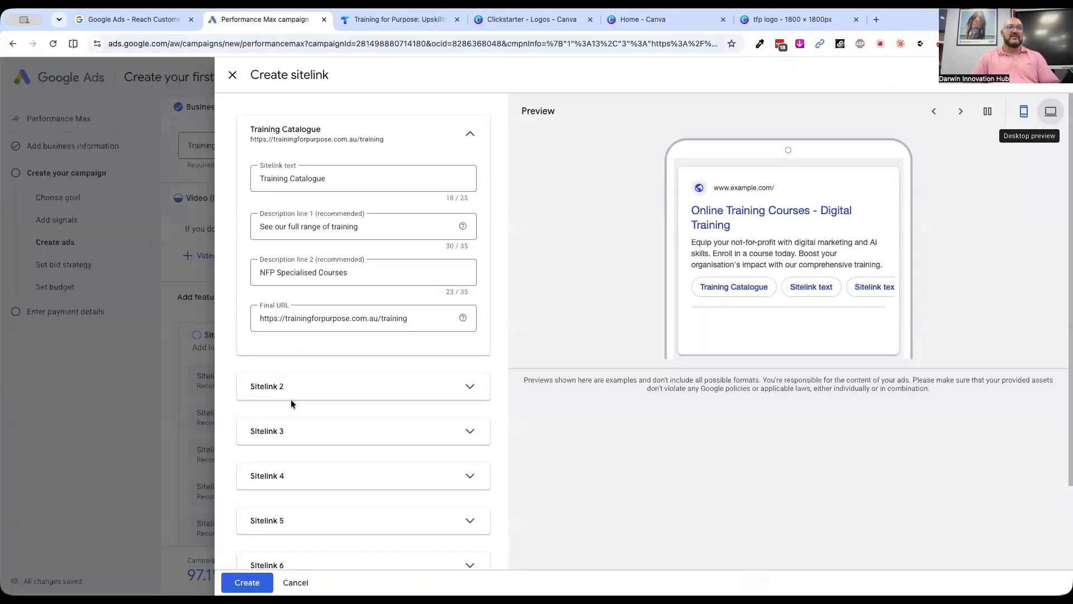
click(470, 387)
click(324, 435)
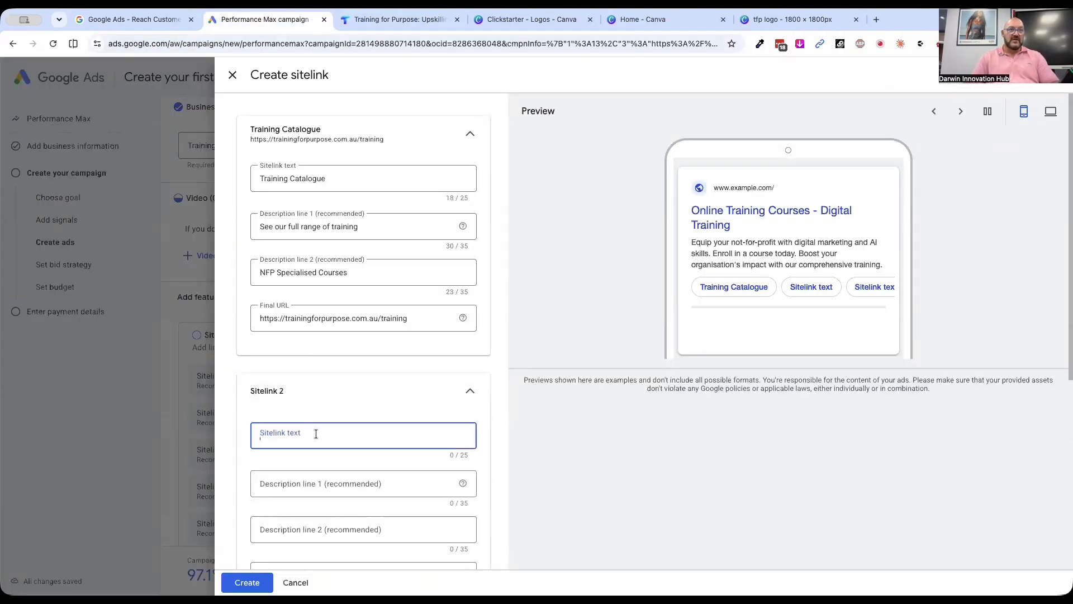
text(Capability Sta)
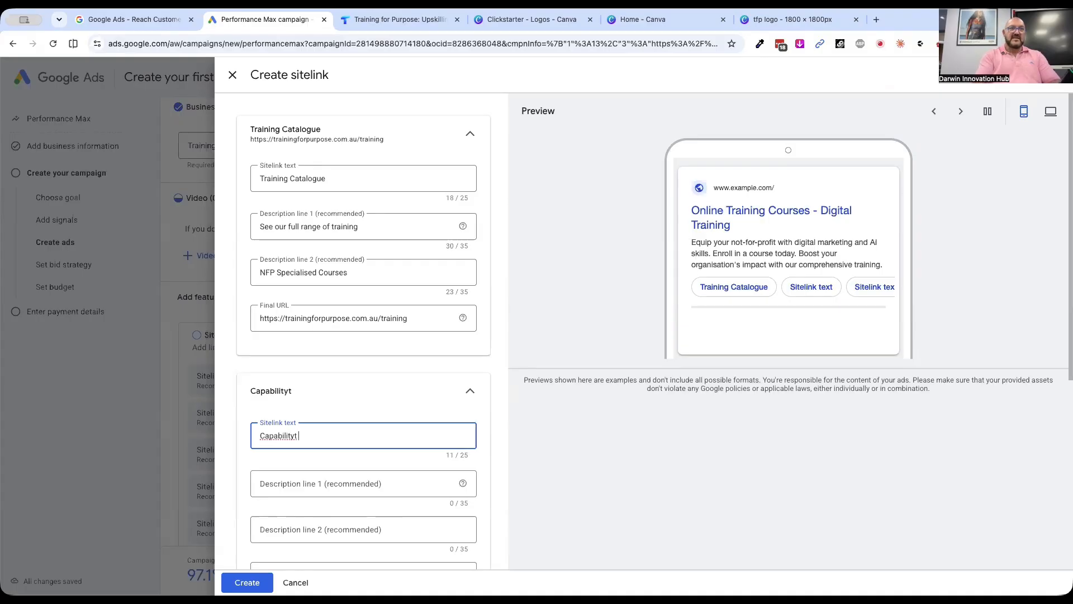
text(tement)
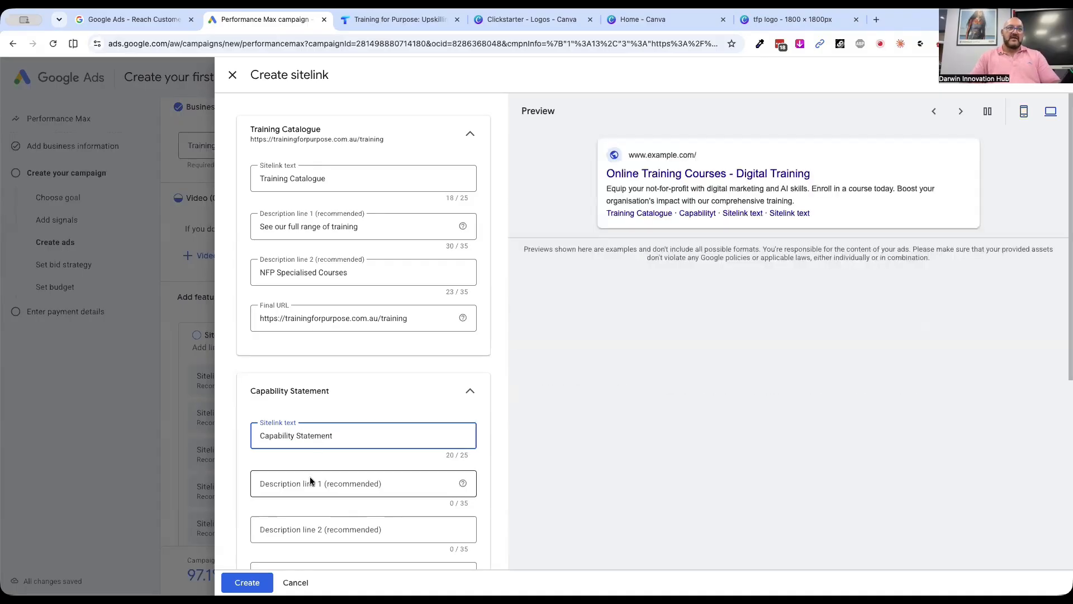
- Paste the copied PDF address as the Capability Statement sitelink's final URL
click(304, 482)
scroll(313, 487, down, 3)
click(321, 487)
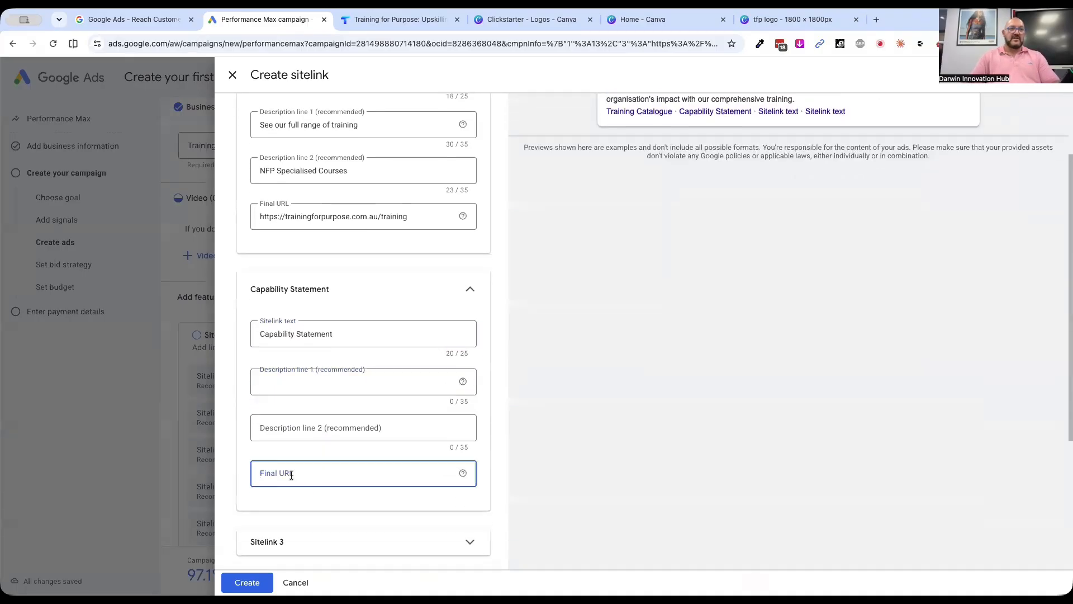
key(super+v)
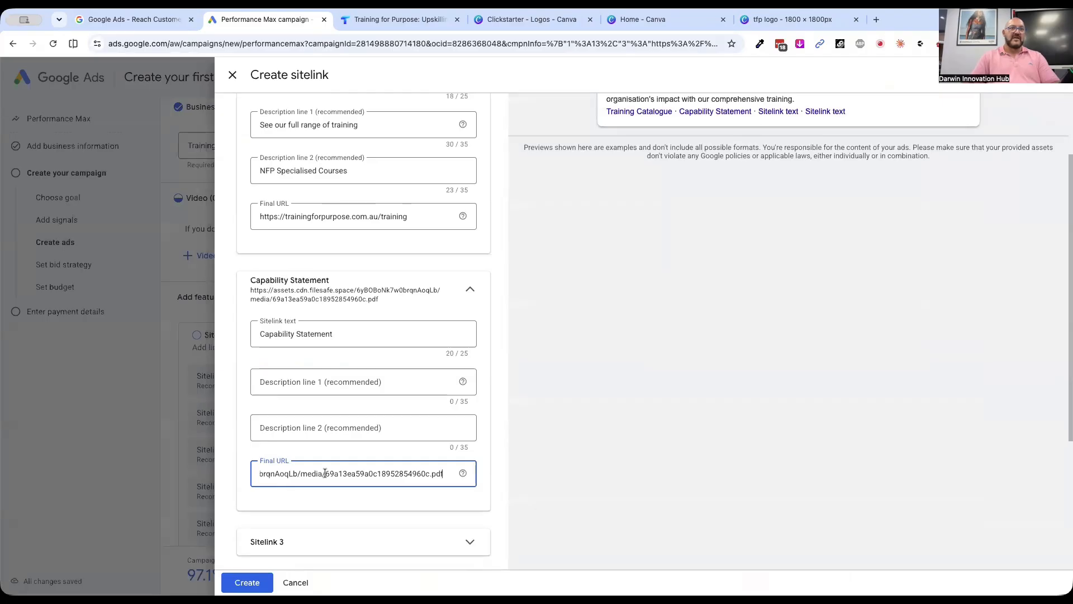
- Give the Capability Statement sitelink the descriptions "See what we're capable of" and "Understand our scope"
click(291, 380)
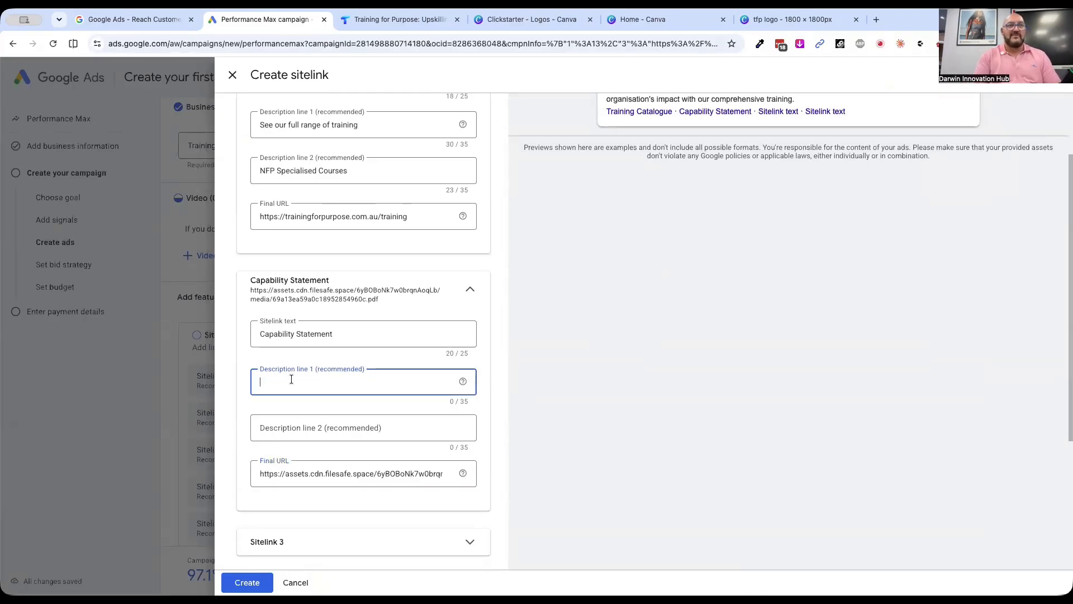
text(S)
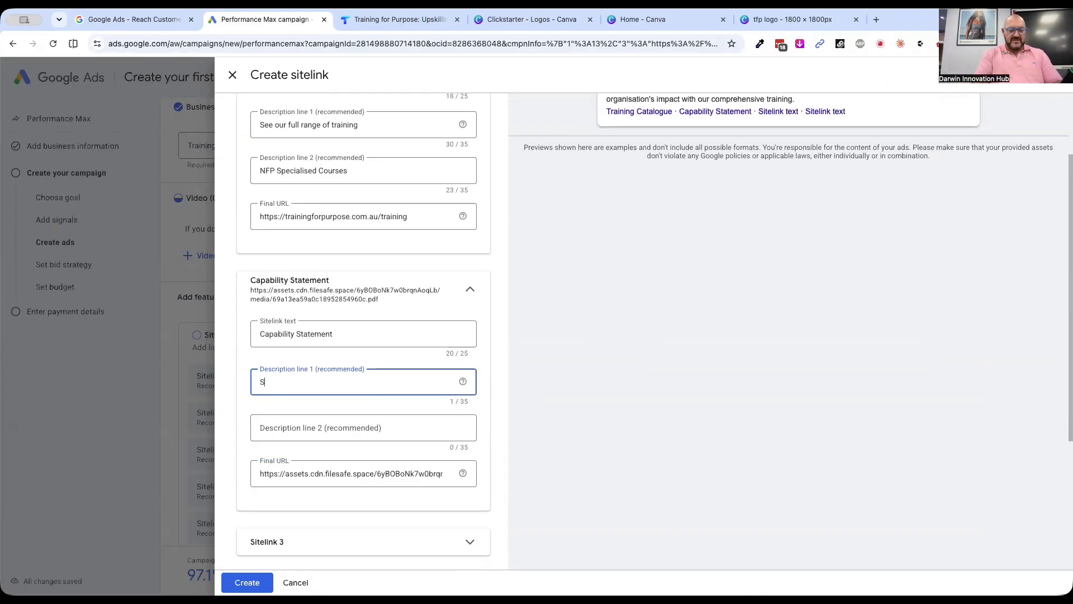
text(ee what we're capable of)
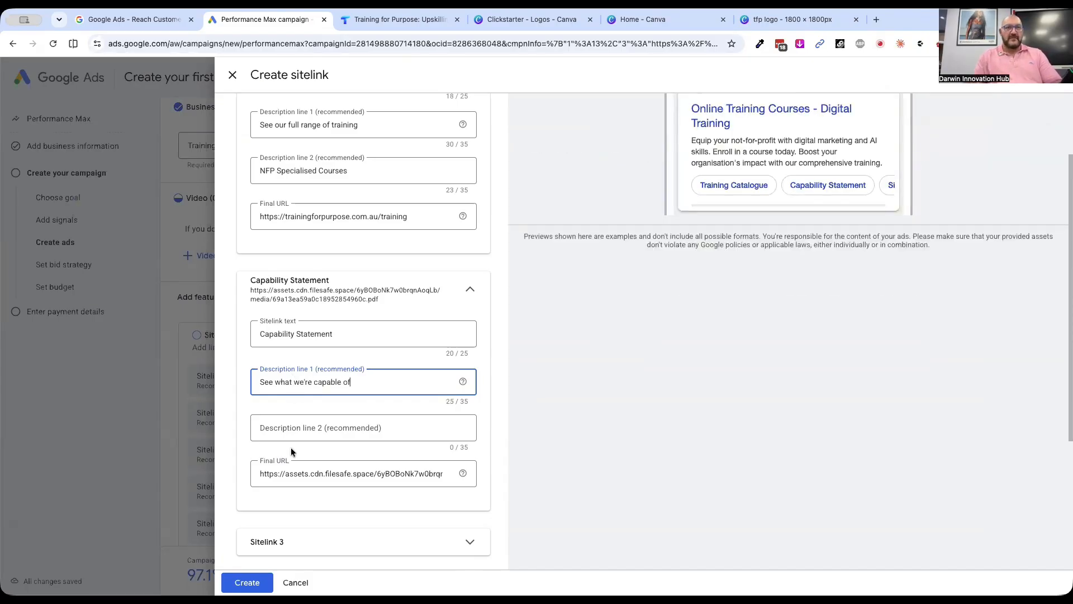
click(298, 433)
text(Understand)
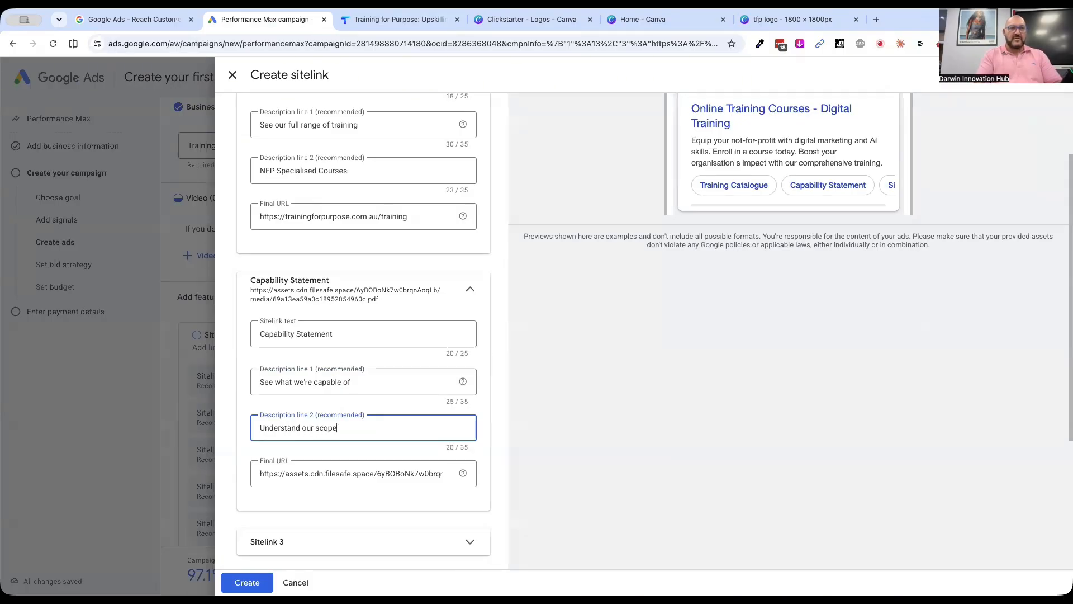
- Complete the Capability Statement sitelink's second description as "Understand our scope" and expand the third sitelink
text( our scope)
scroll(489, 445, down, 4)
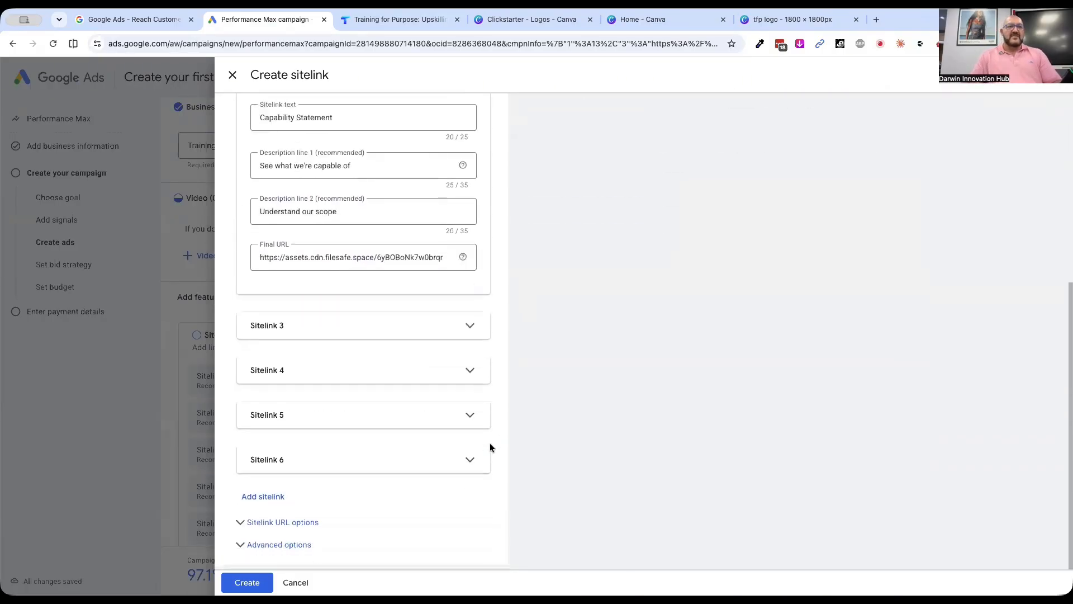
click(468, 334)
- Switch to the Training for Purpose website and open its Workshops page under Training
click(408, 19)
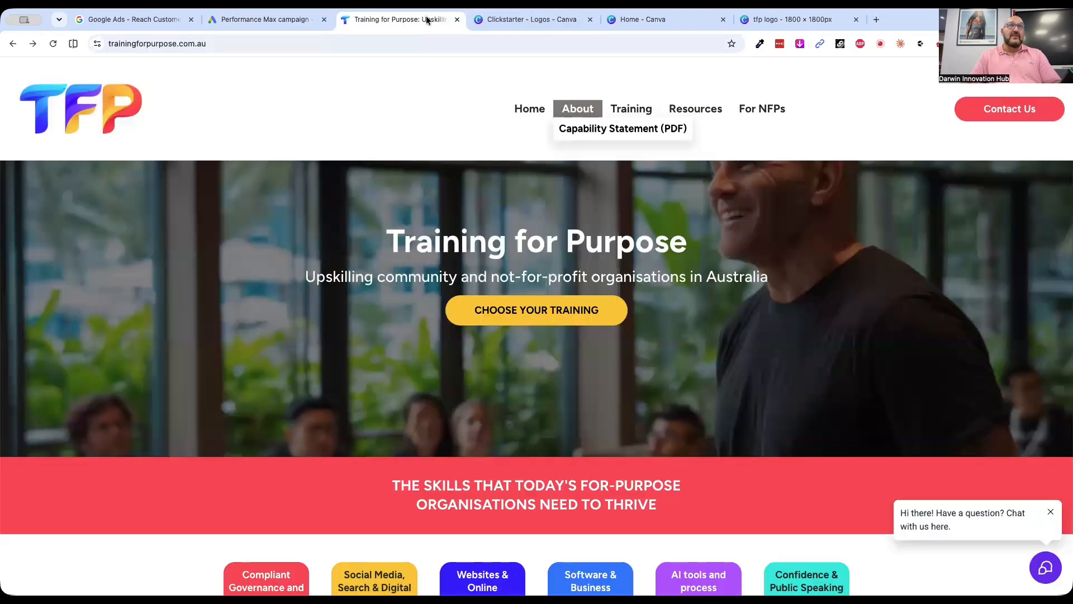
mouse_move(642, 114)
click(636, 155)
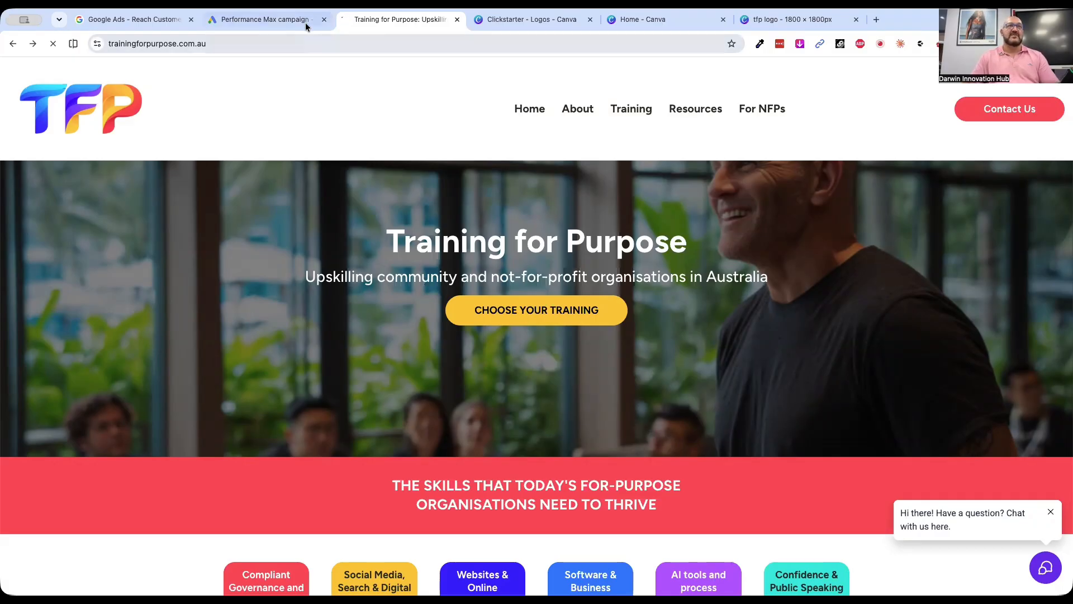
- Return to the Google Ads campaign and give the third sitelink the text "Workshops" and the first description "See our public workshops"
click(278, 19)
click(312, 385)
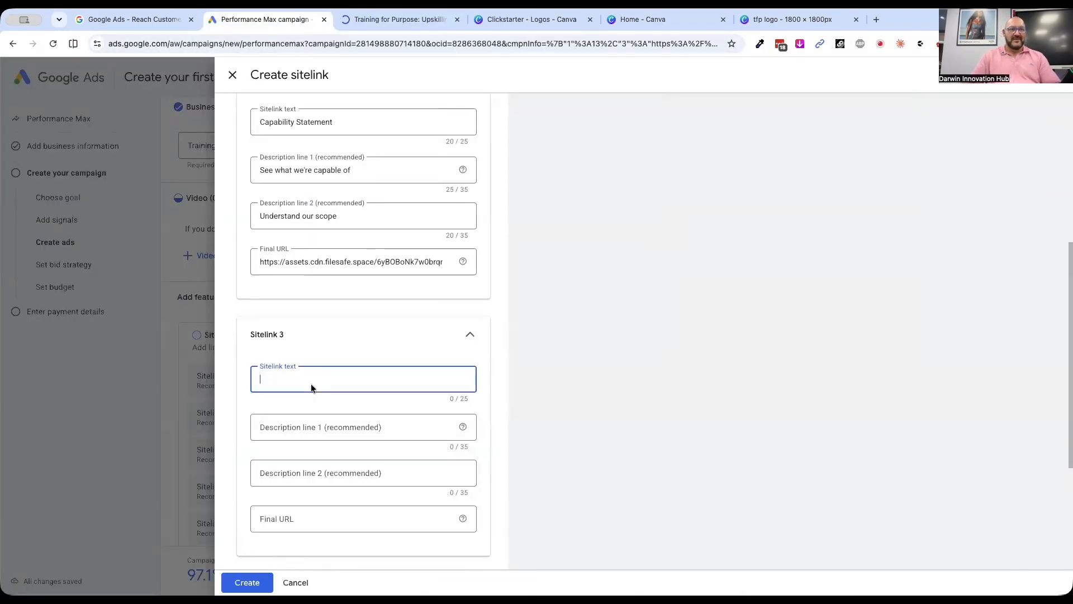
text(Workshops)
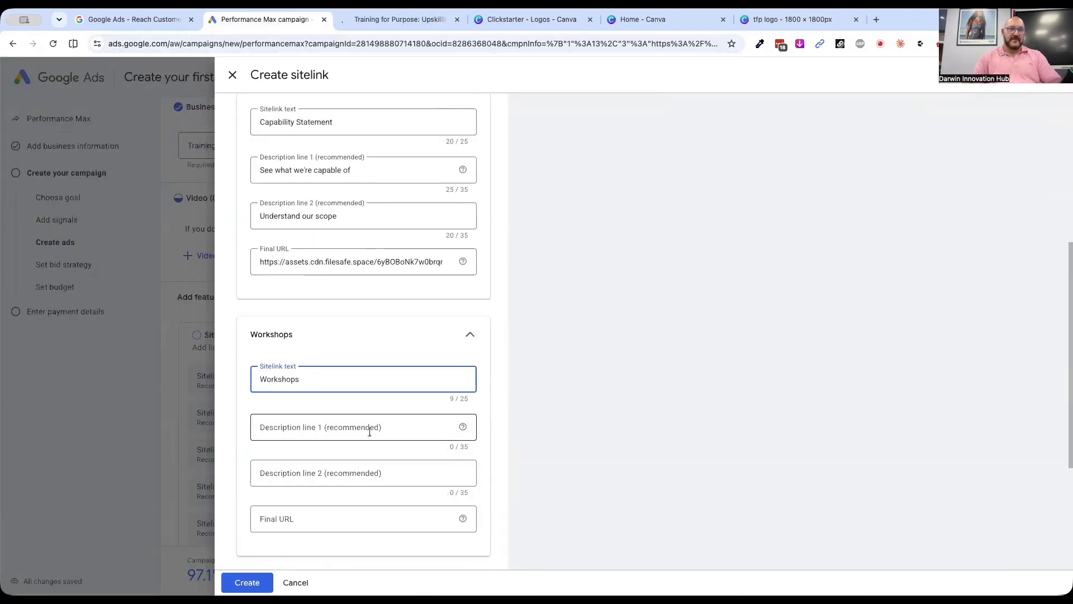
click(344, 429)
text(See our)
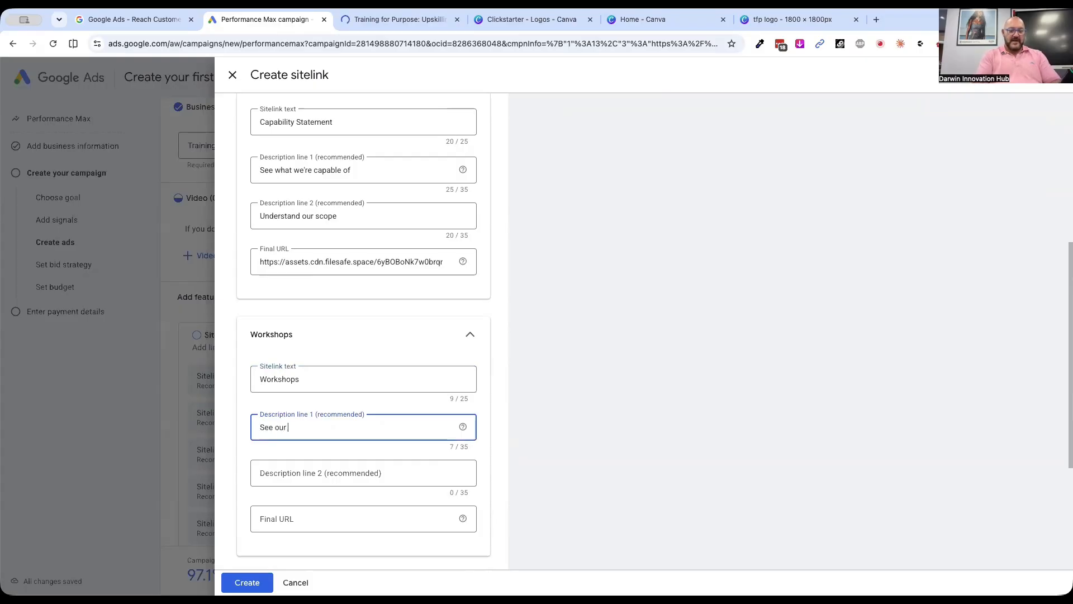
text( publci)
text( sowr)
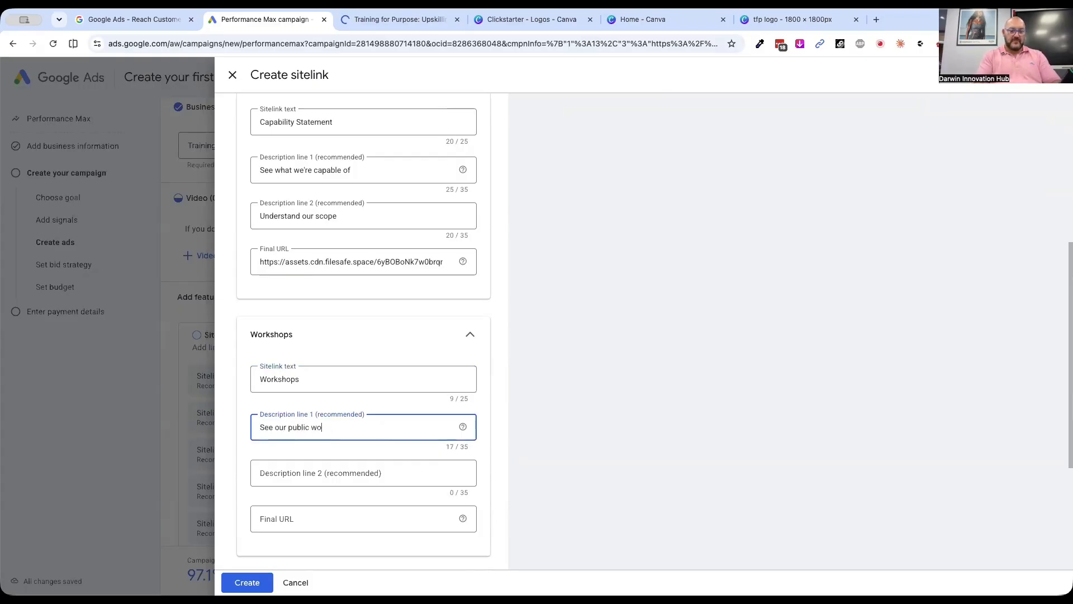
text(rksg)
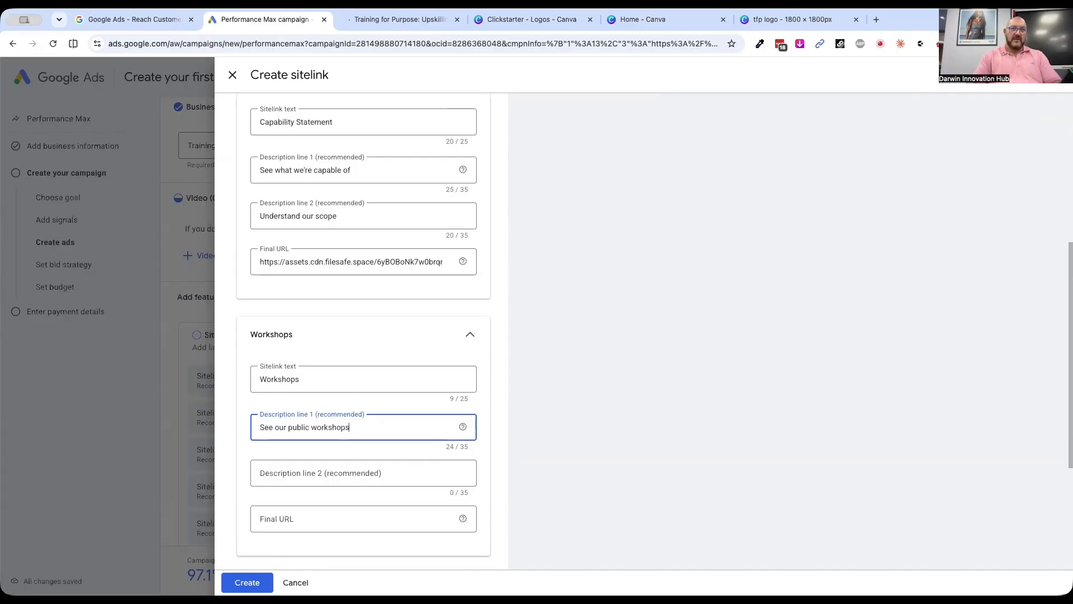
- Set the Workshops sitelink's second description to "Most workshops are free"
click(293, 482)
text(mostr)
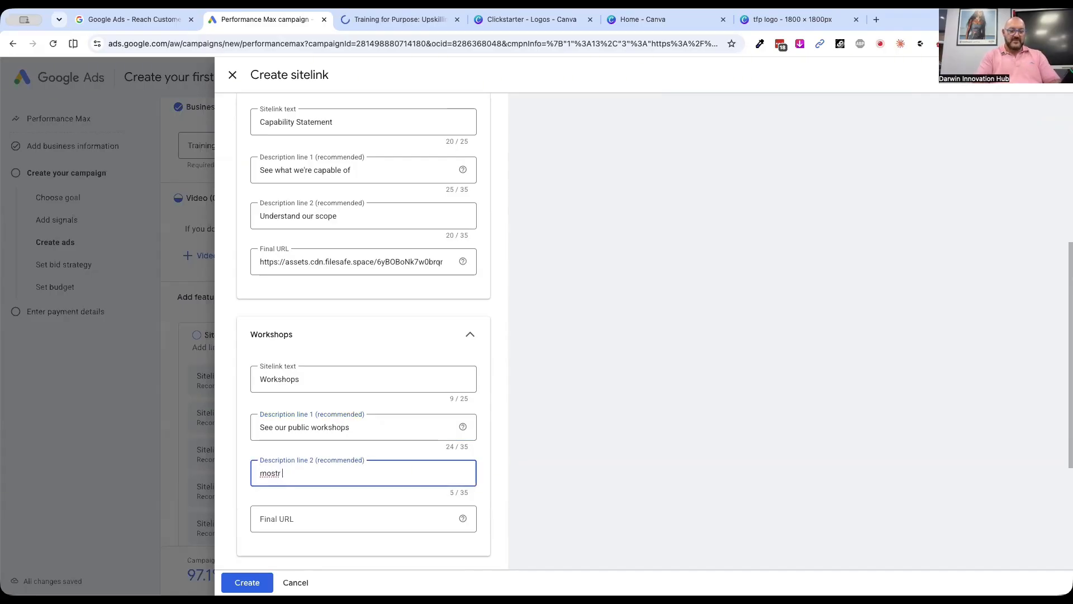
text( workshops)
key(ctrl+a)
text(M)
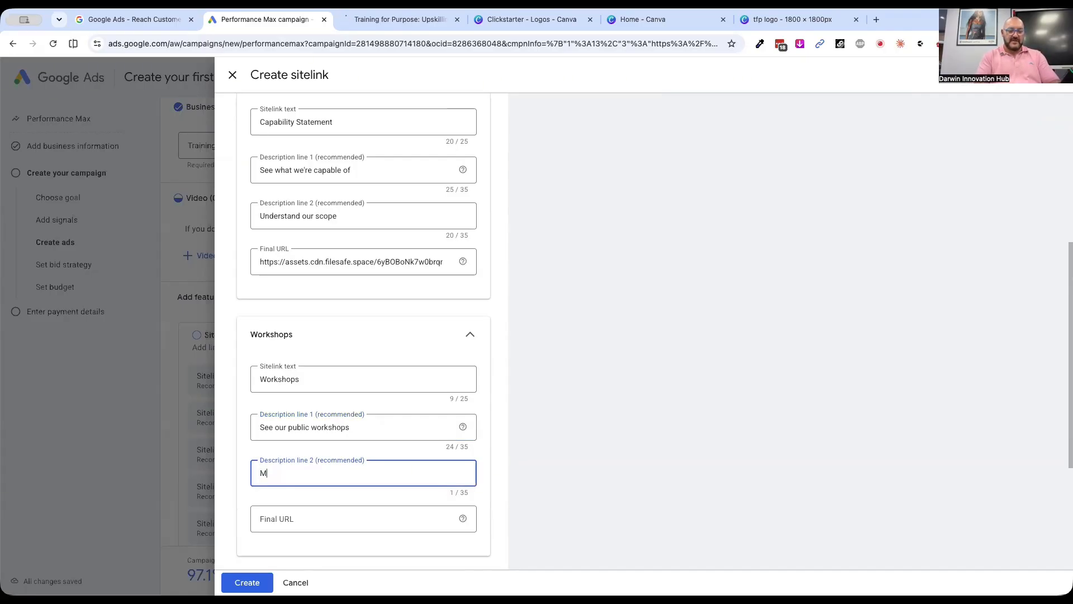
text(ost workshops are )
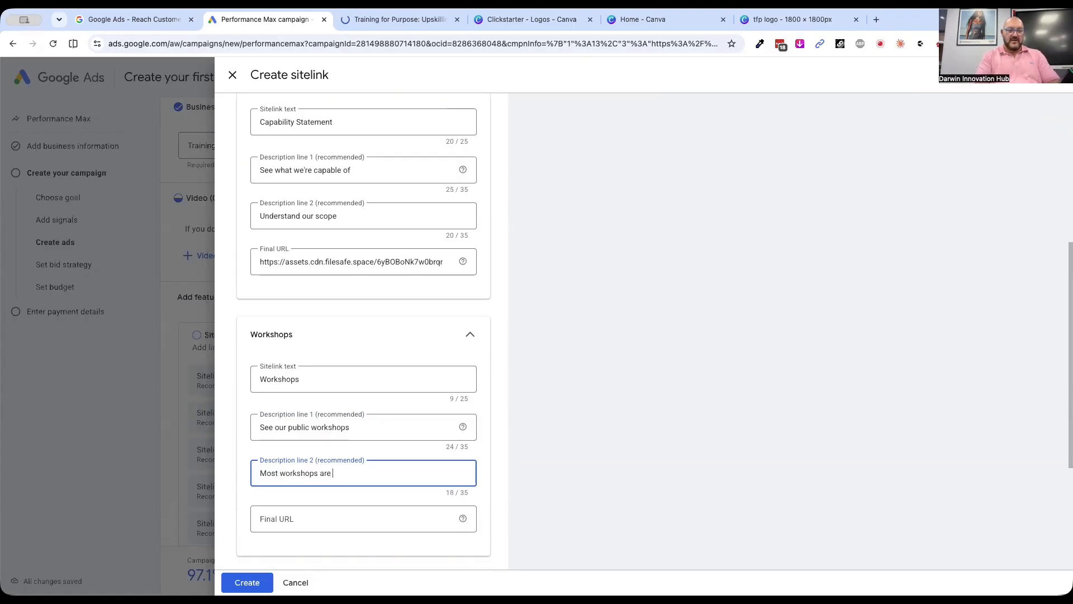
text(free)
- Go to the Training for Purpose website, check the Workshops entry under Training and copy the site's address
click(368, 27)
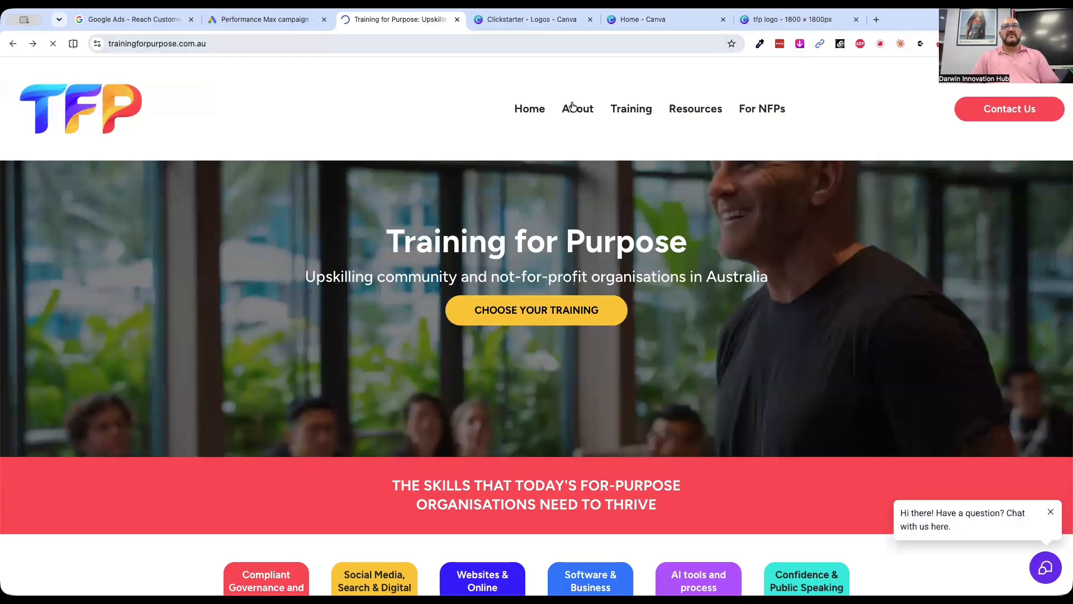
mouse_move(643, 110)
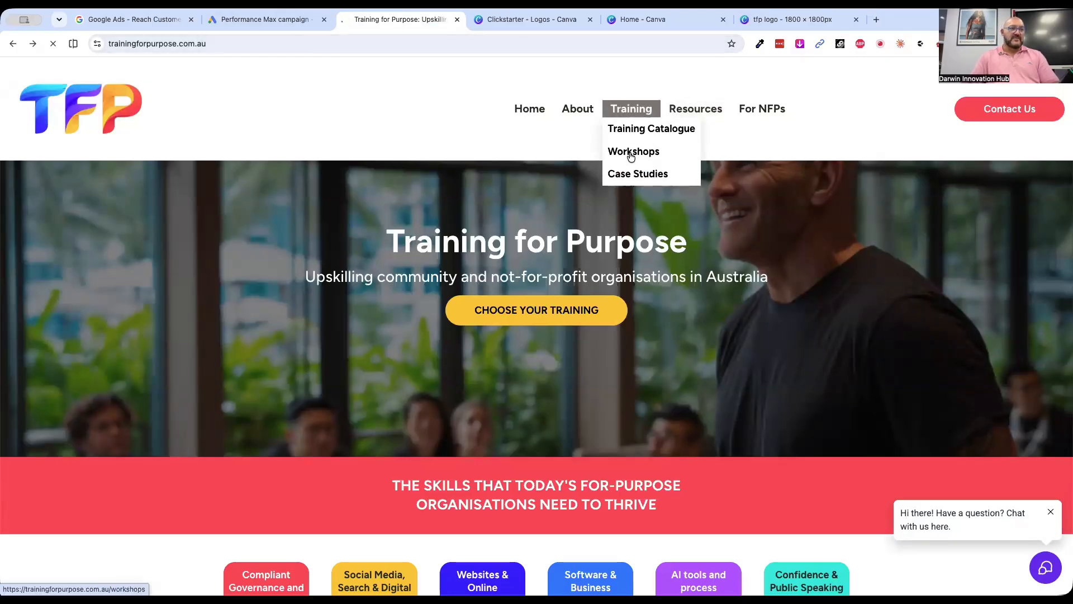
click(213, 43)
key(ctrl+c)
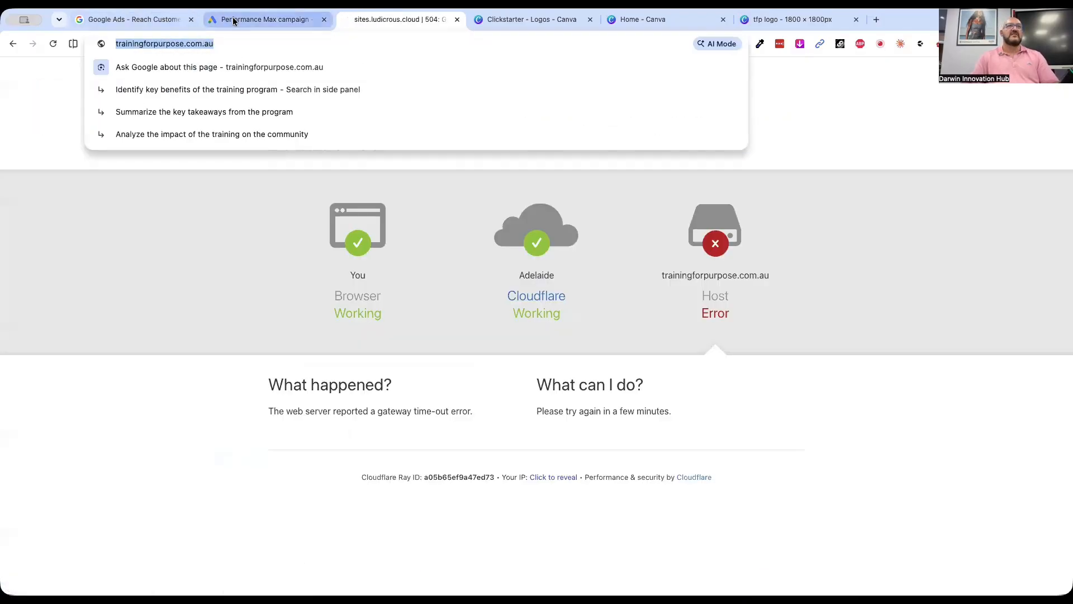
click(230, 19)
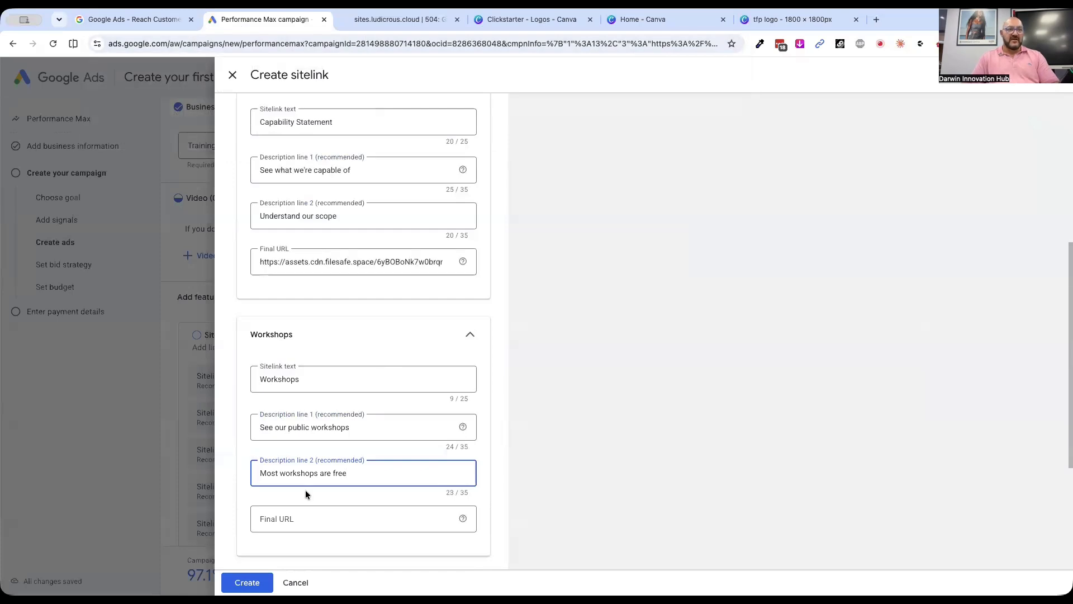
click(302, 510)
key(ctrl+v)
text(wor)
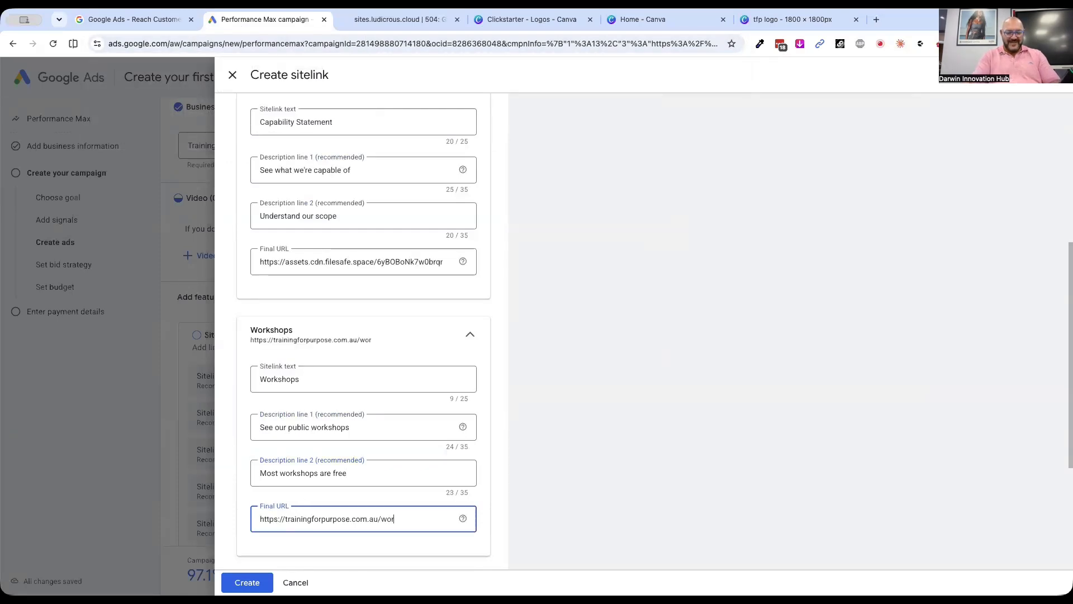
text(kshops)
click(496, 489)
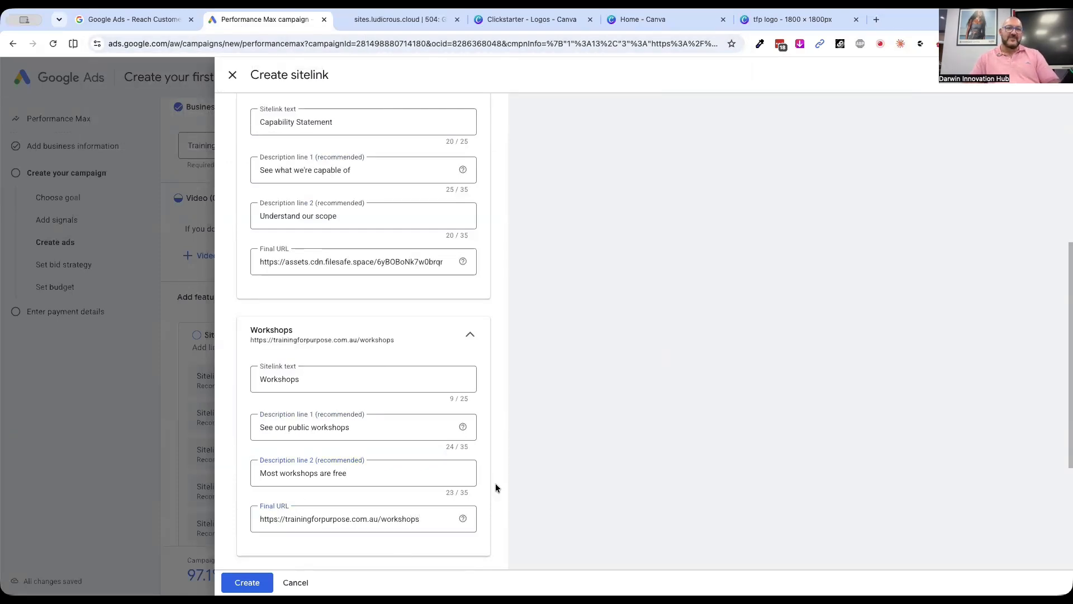
- Expand the fourth sitelink, then go back to the Training for Purpose home page and locate Tools under Resources
scroll(495, 489, down, 4)
click(457, 375)
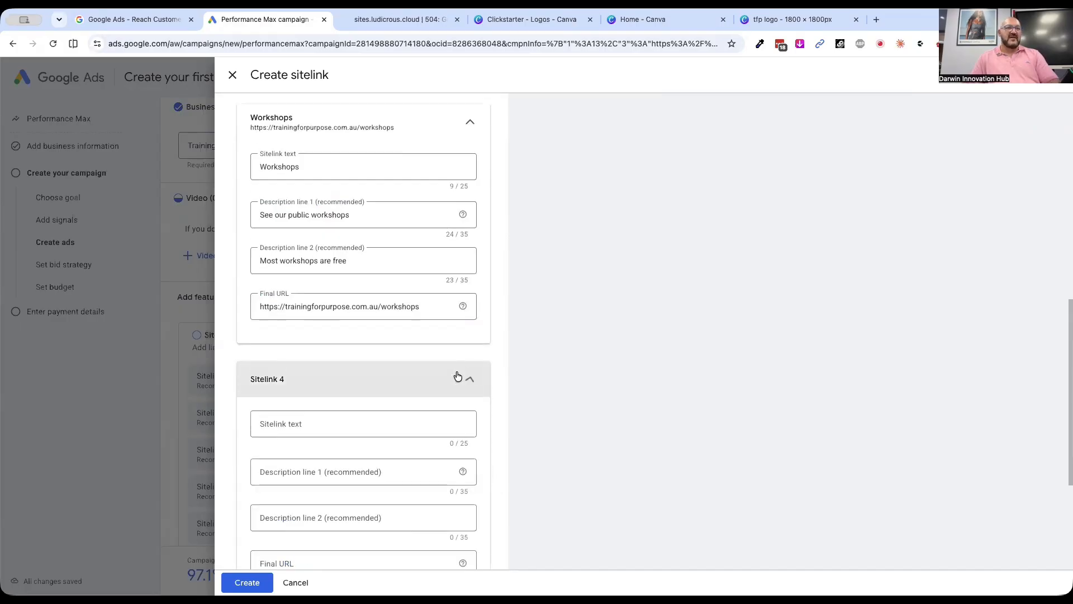
click(400, 19)
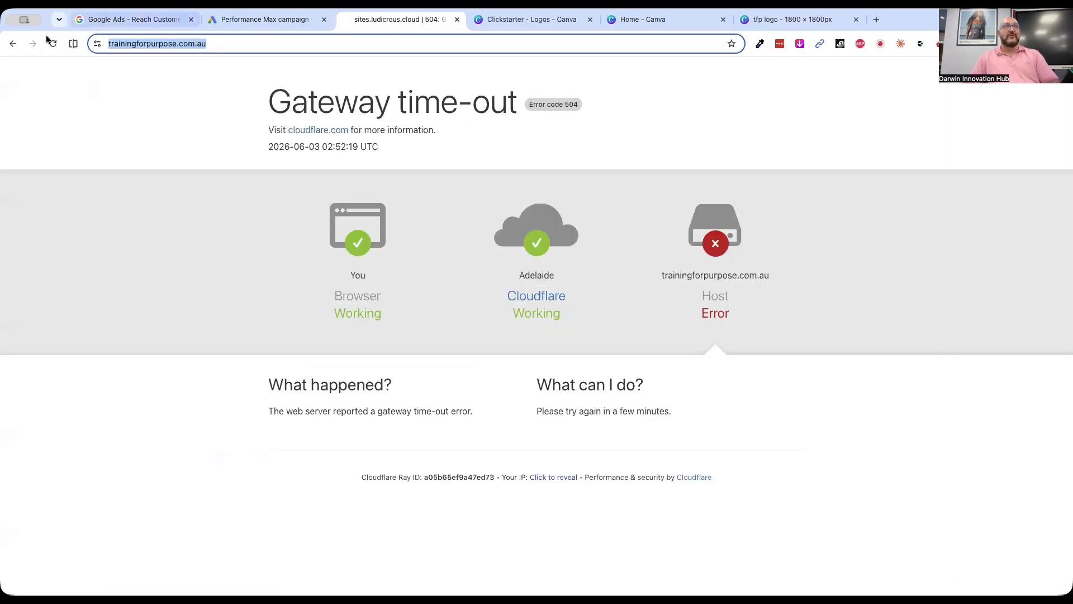
click(12, 44)
mouse_move(708, 111)
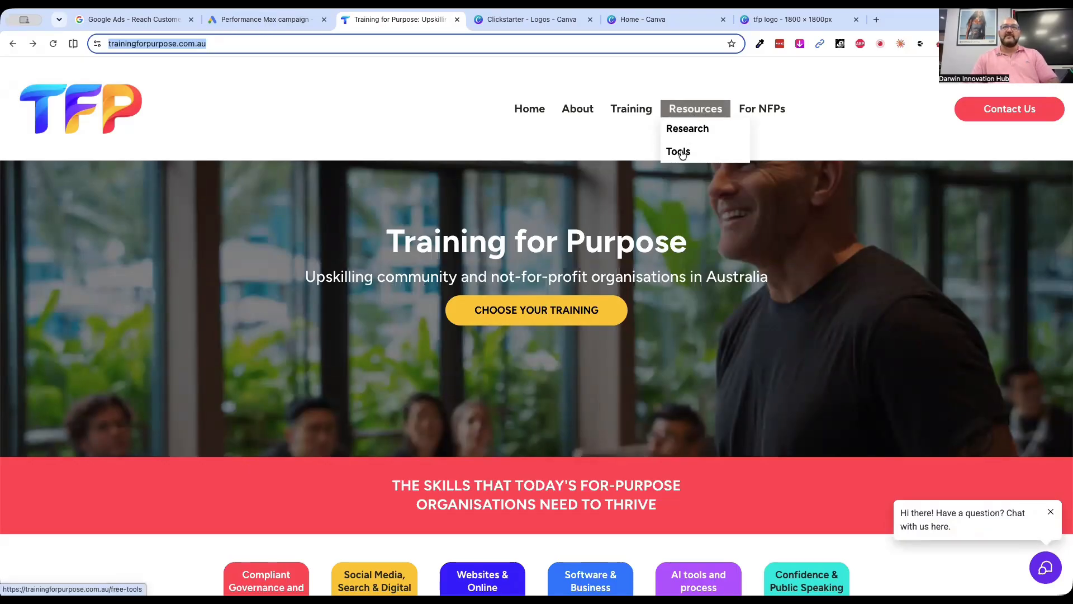
- Return to the Google Ads campaign and set the fourth sitelink's text to "Handy Tools"
click(280, 21)
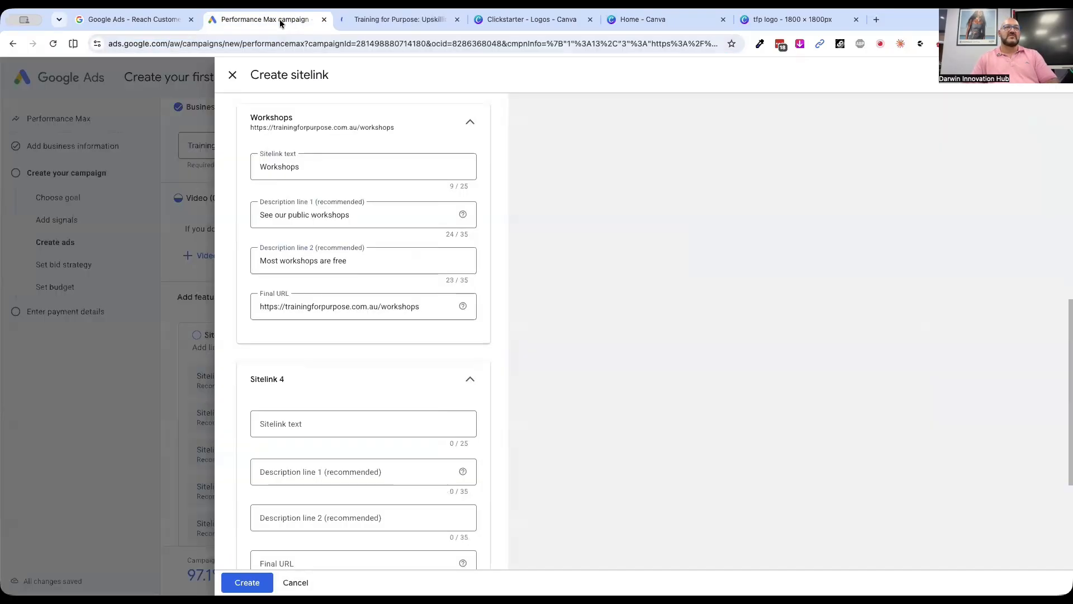
click(286, 421)
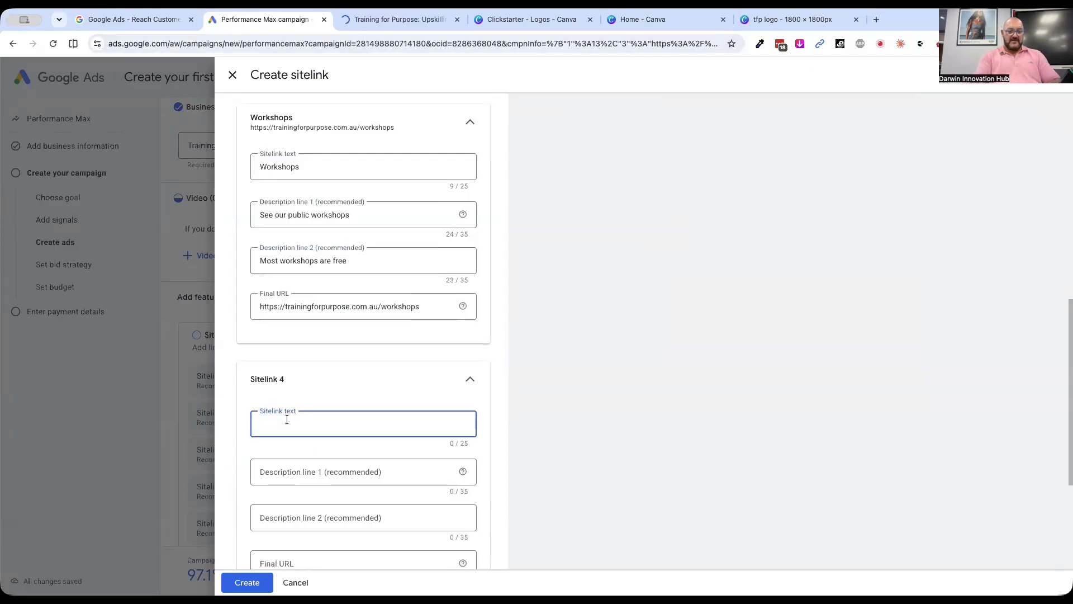
text(Handy Tools)
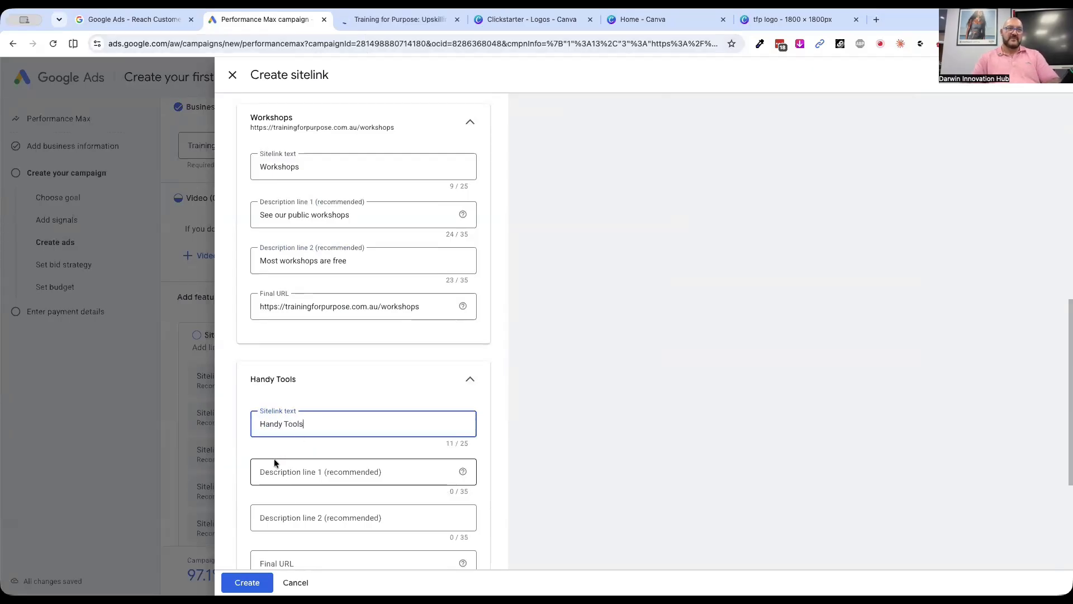
- Give the Handy Tools sitelink the descriptions "Learn faster with our tools" and "Handy tools to work better"
click(273, 467)
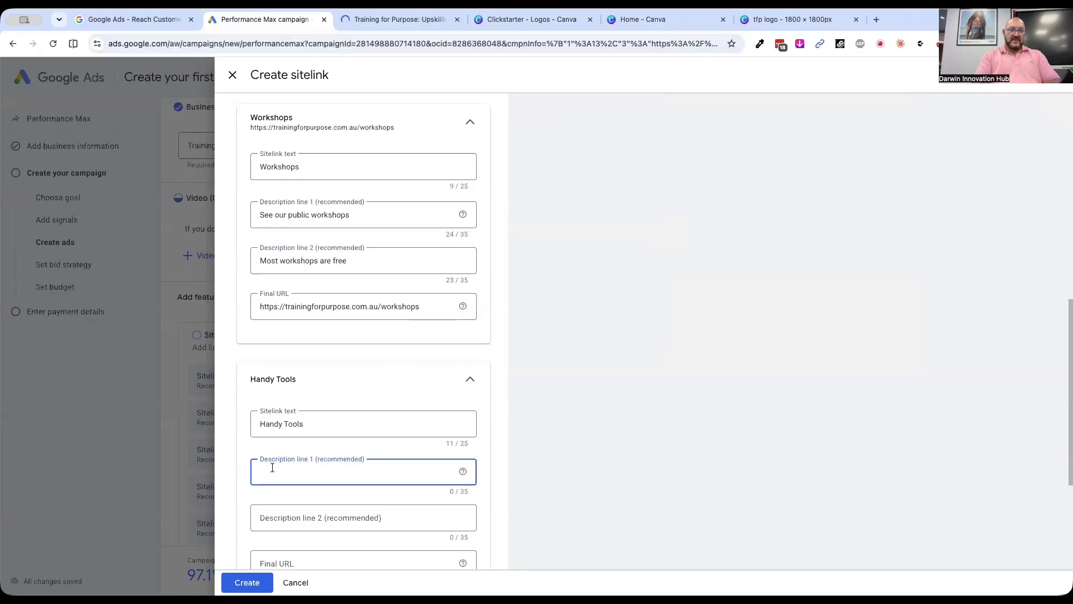
text(Learn faster with our tools)
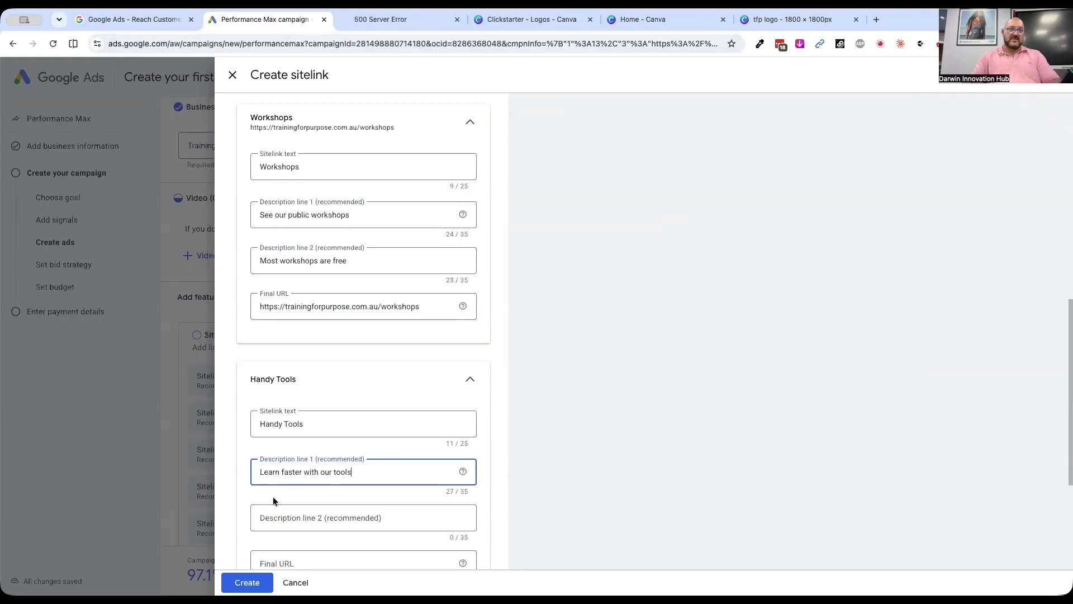
key(Tab)
text(Hand)
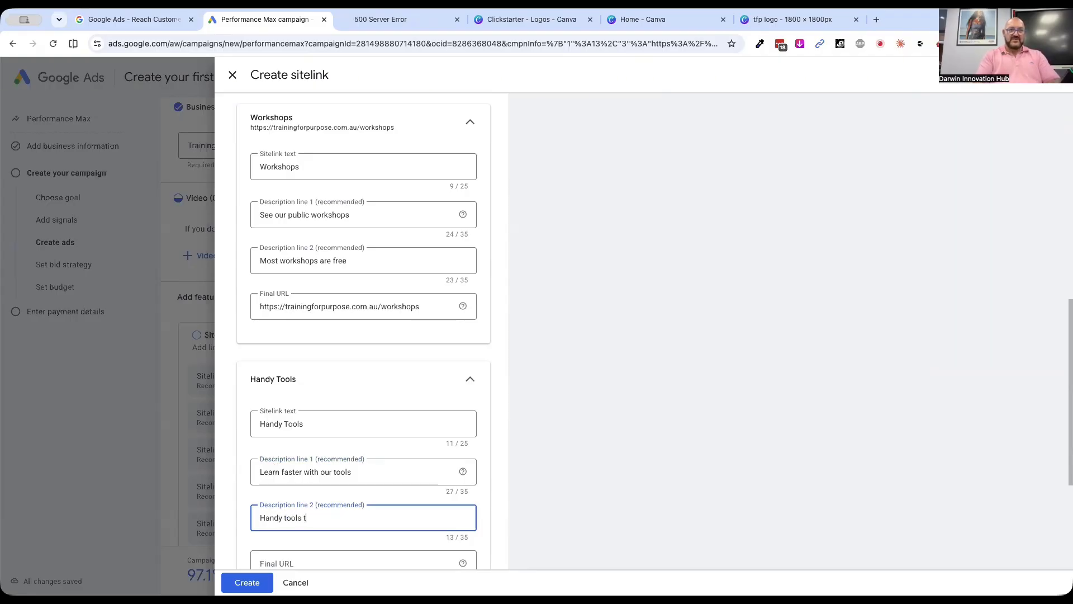
text(y tools to work better)
scroll(286, 414, down, 3)
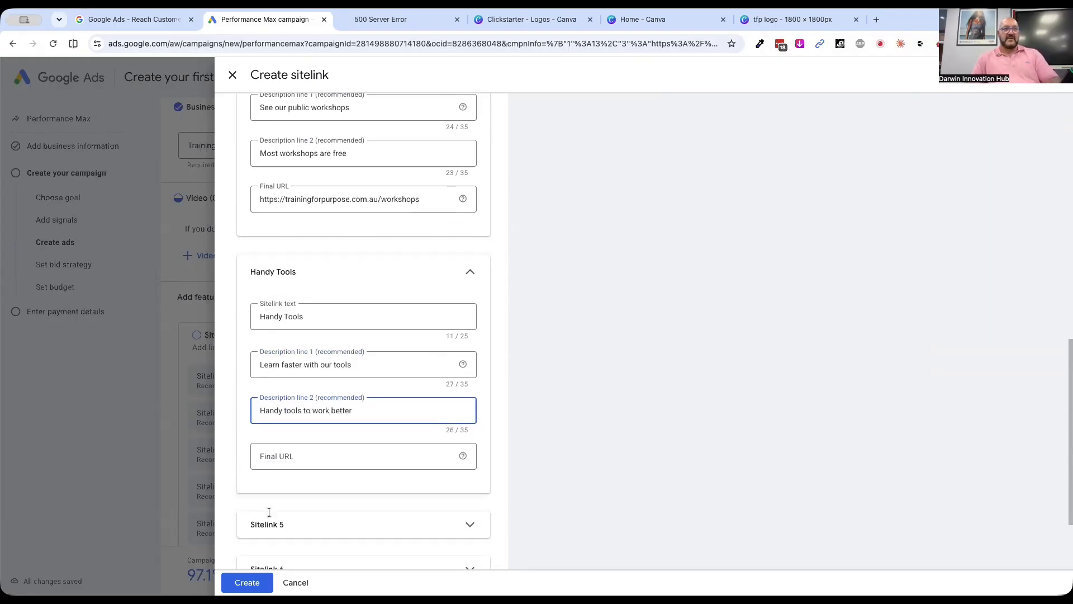
click(283, 427)
key(ctrl+v)
text(t)
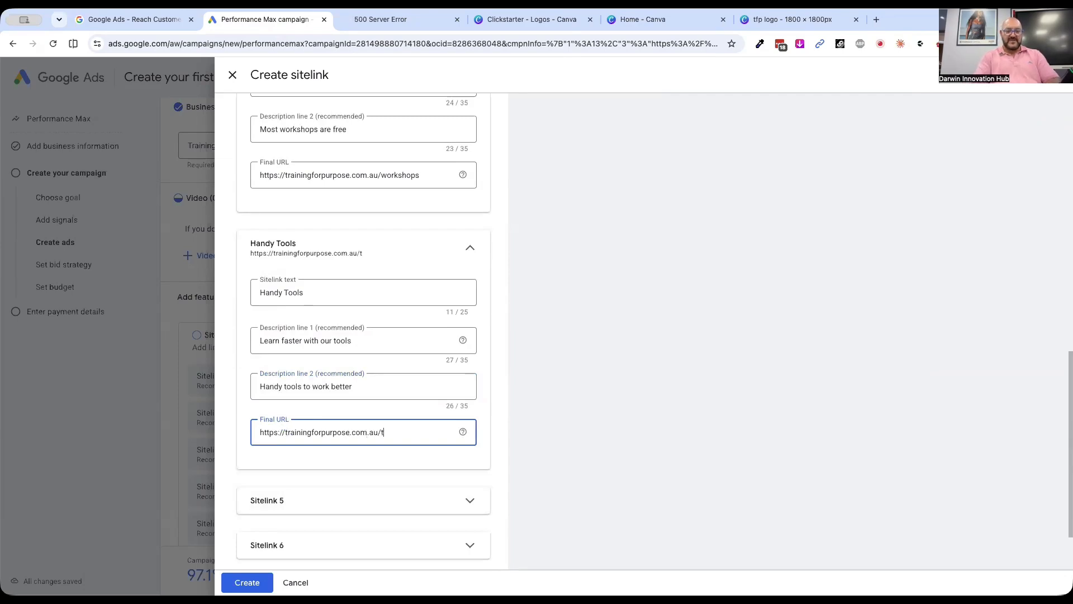
text(ools)
click(497, 457)
- Review the sitelinks in the desktop ad preview and create them, leaving Sitelink 5 and Sitelink 6 empty
scroll(497, 456, down, 2)
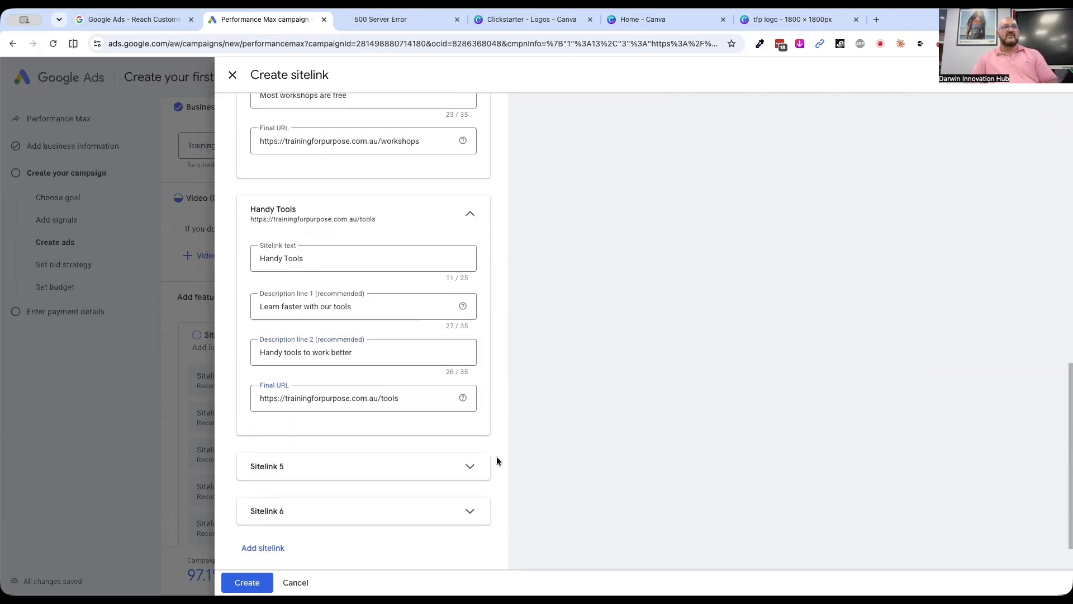
scroll(496, 456, up, 13)
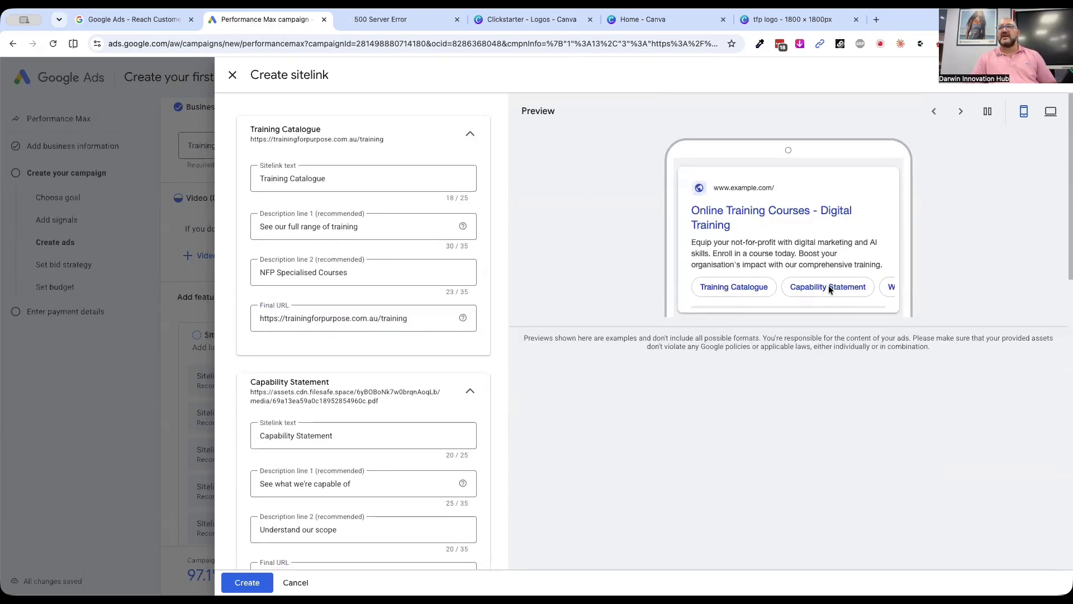
click(1050, 112)
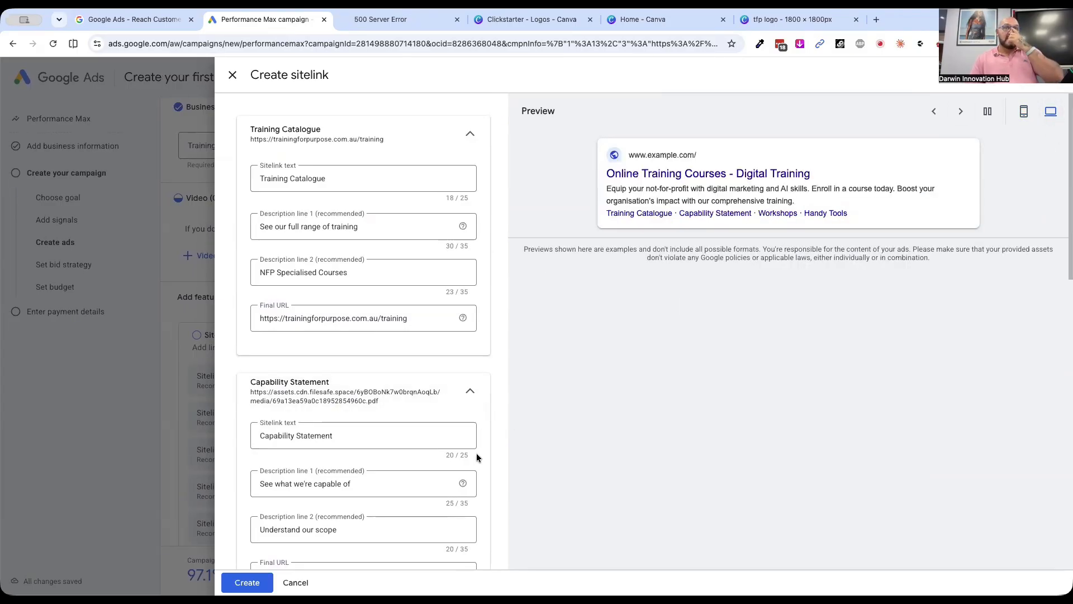
scroll(477, 458, down, 3)
scroll(477, 457, down, 10)
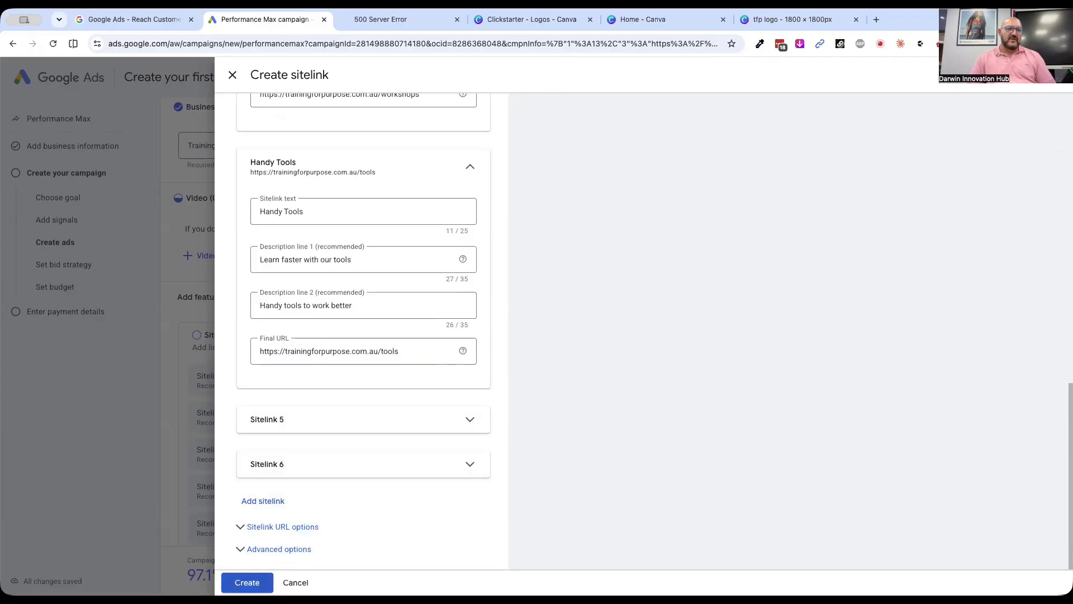
click(247, 582)
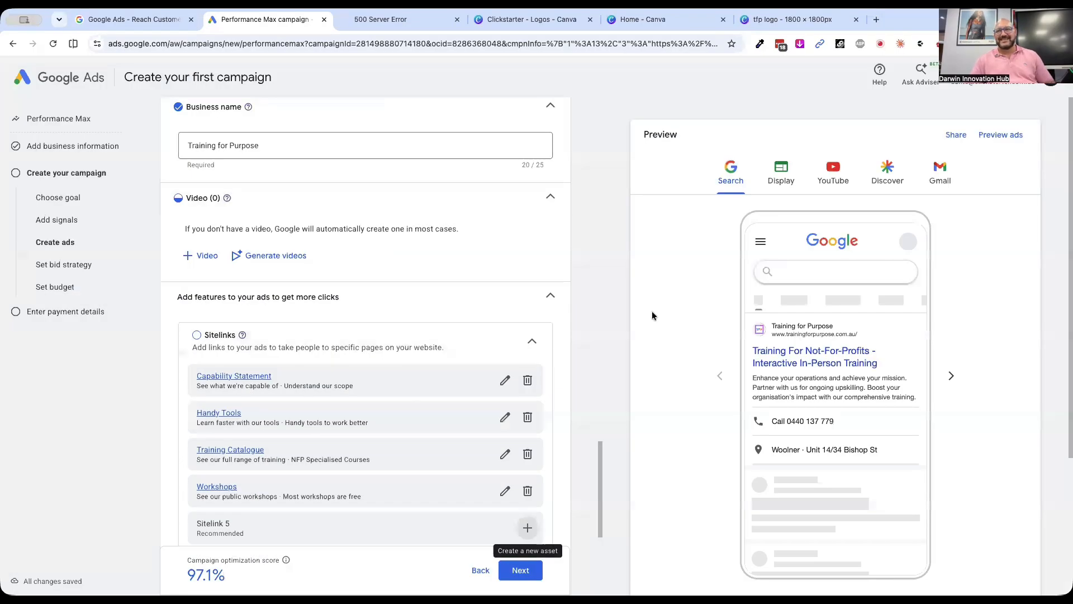
scroll(396, 382, down, 2)
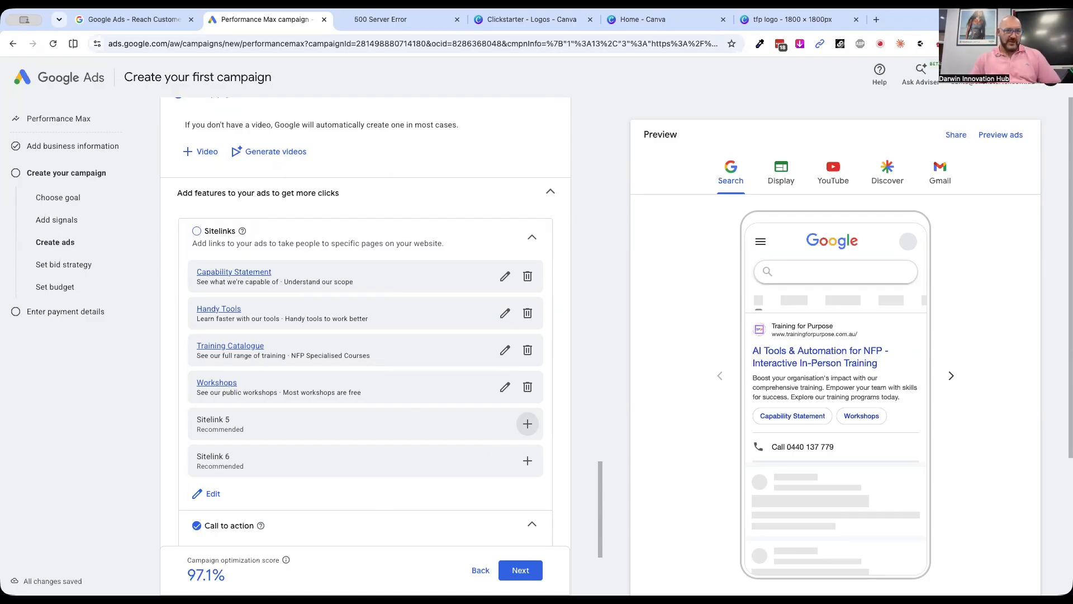
scroll(290, 441, up, 3)
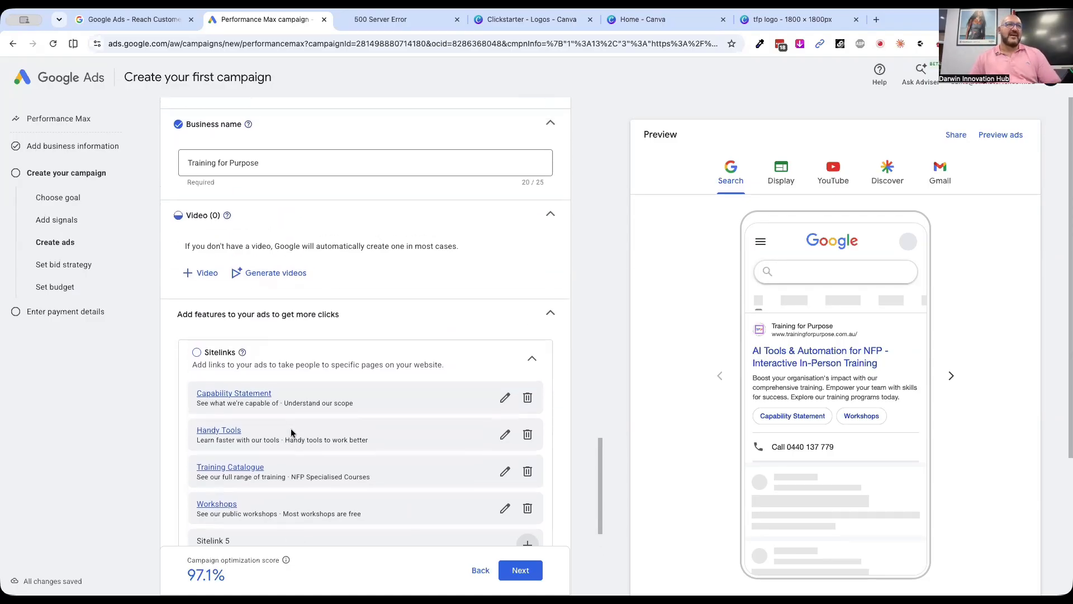
- Start creating a campaign video from images with Google AI and set the video length to 5s
click(274, 279)
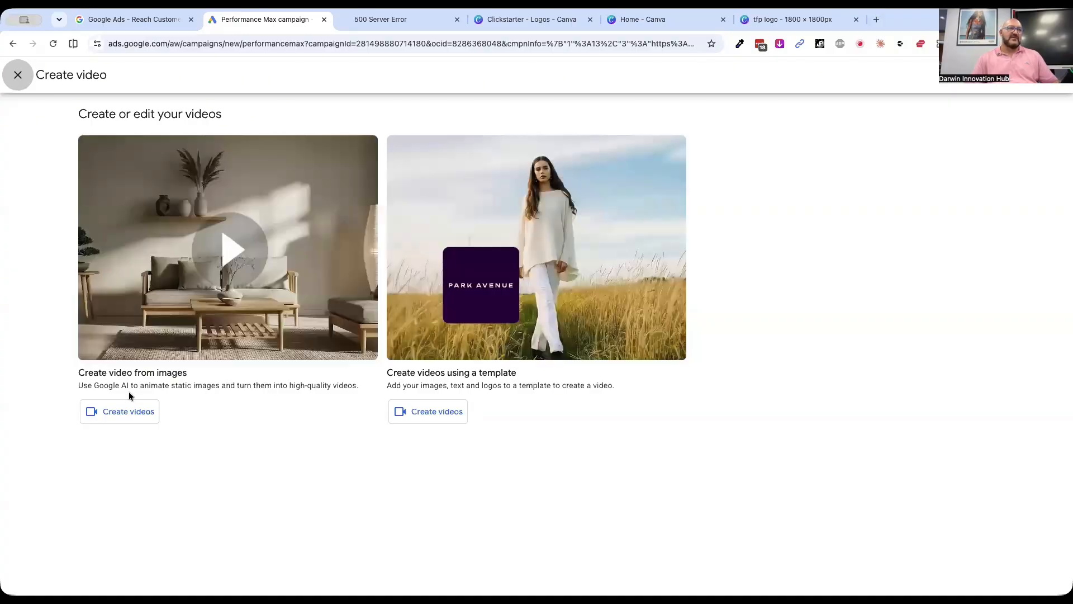
click(129, 412)
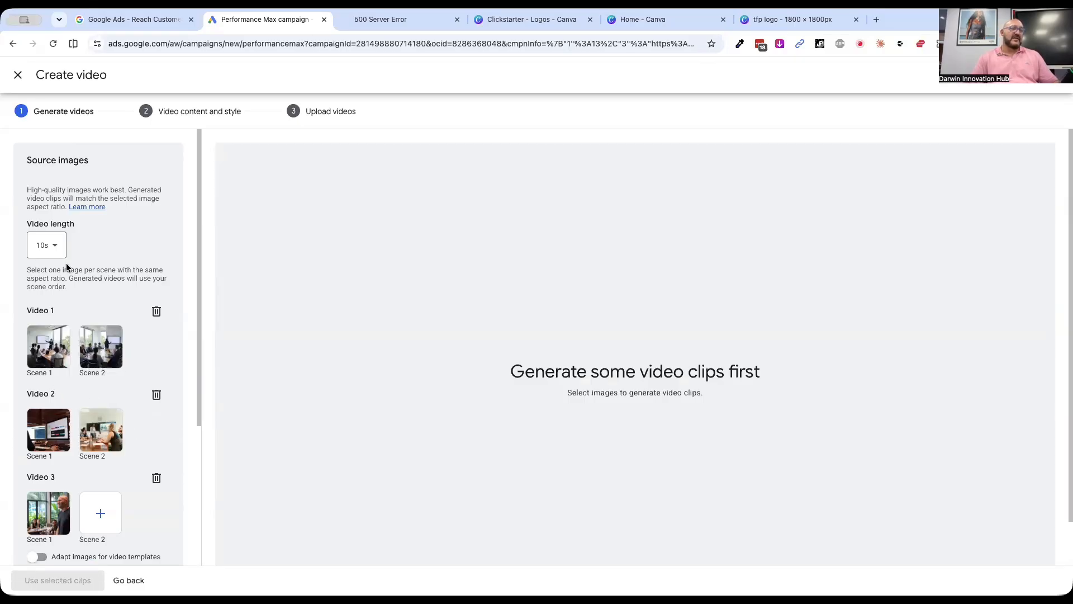
scroll(127, 413, down, 4)
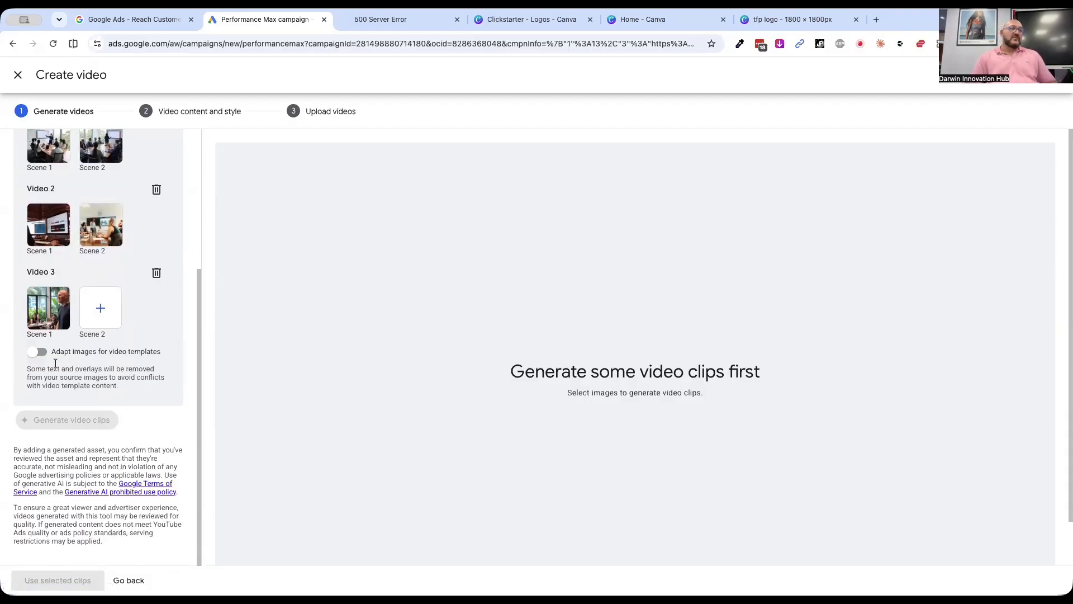
scroll(131, 408, up, 5)
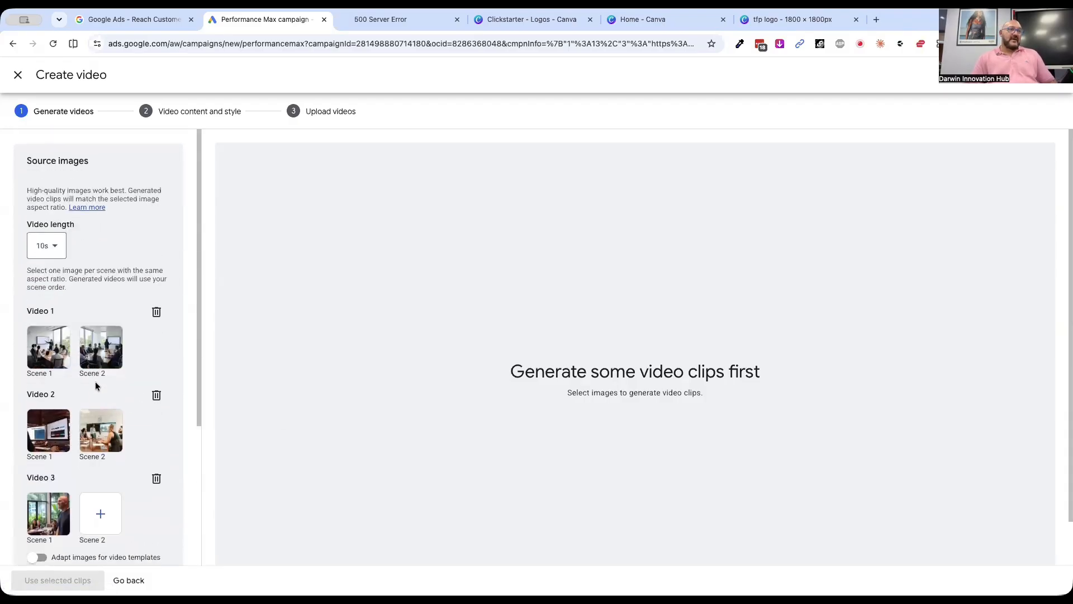
click(47, 245)
click(47, 256)
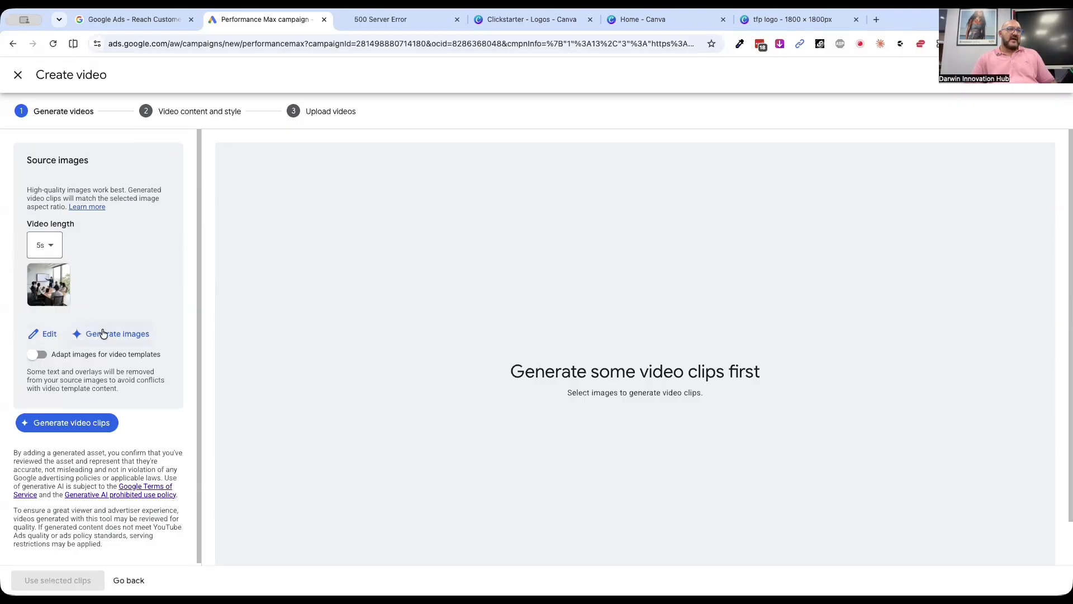
- Try to generate video clips from the meeting-room source image, then leave video creation without adding a video
click(71, 423)
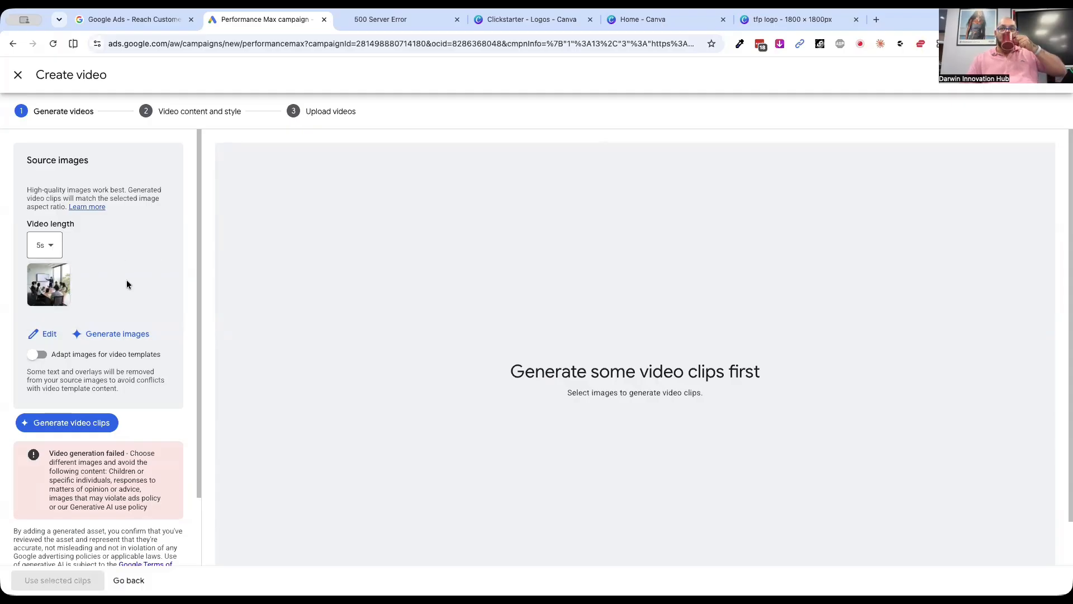
click(64, 428)
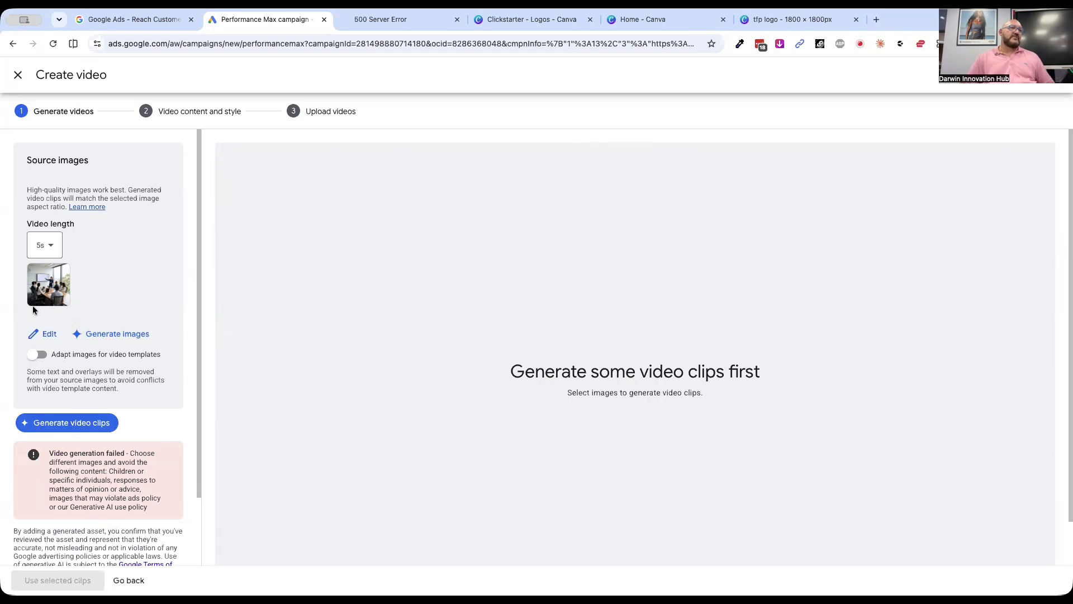
mouse_move(40, 292)
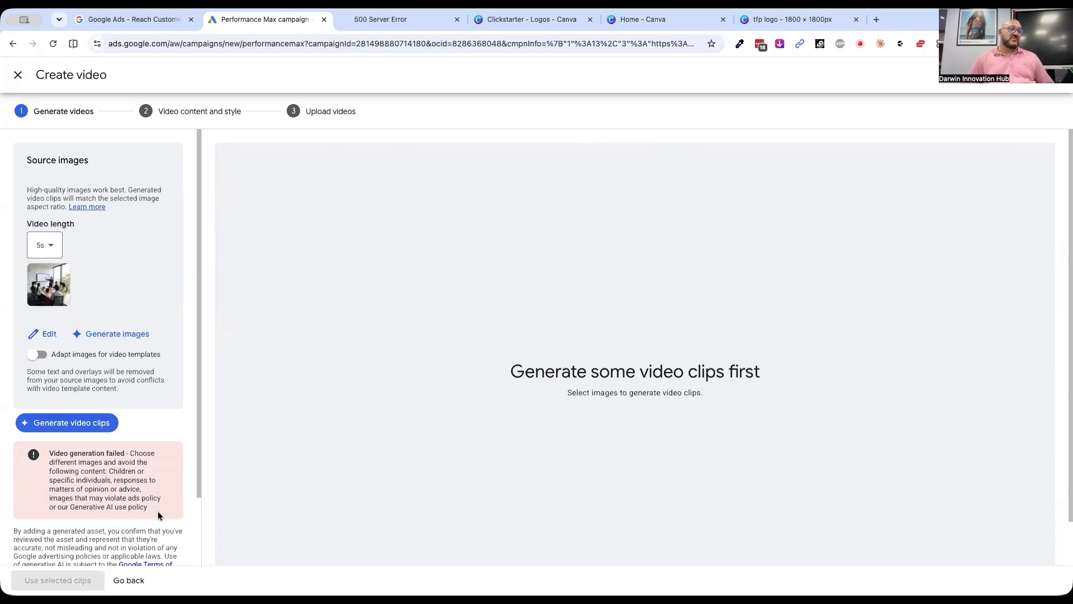
click(129, 580)
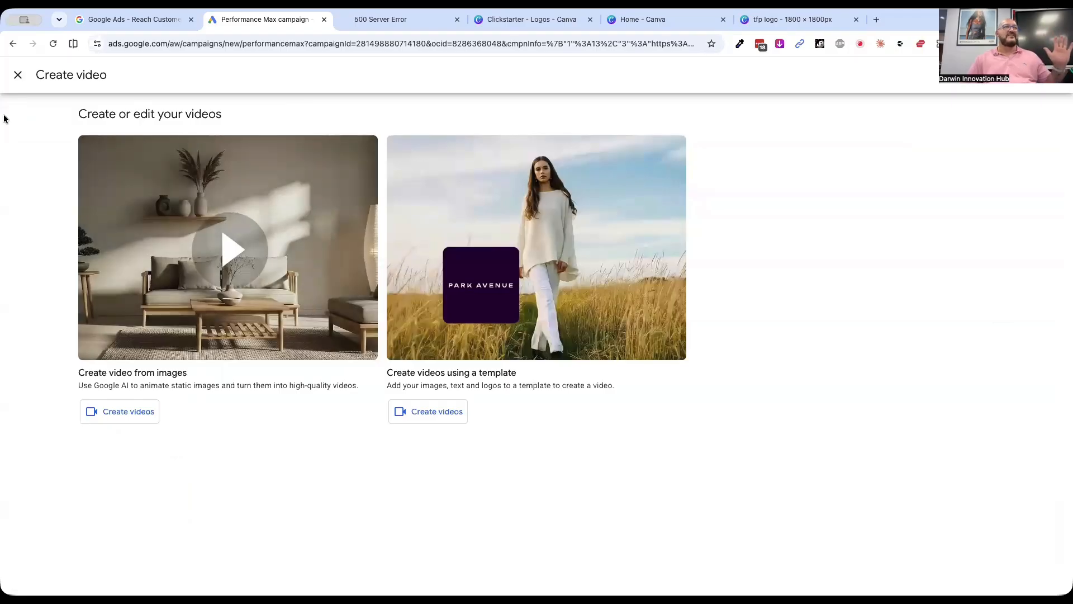
click(18, 75)
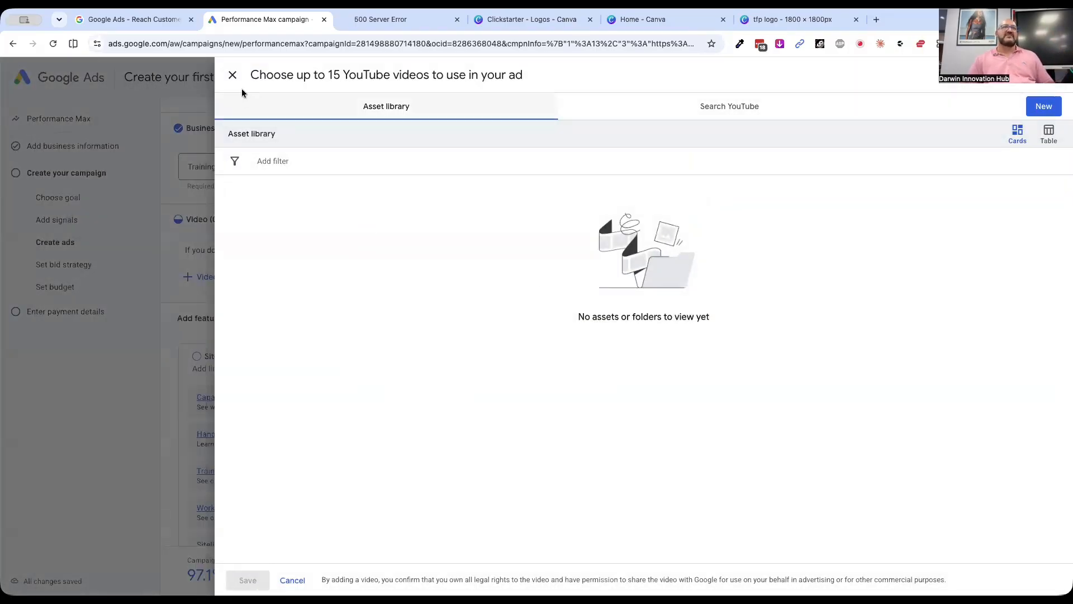
click(233, 75)
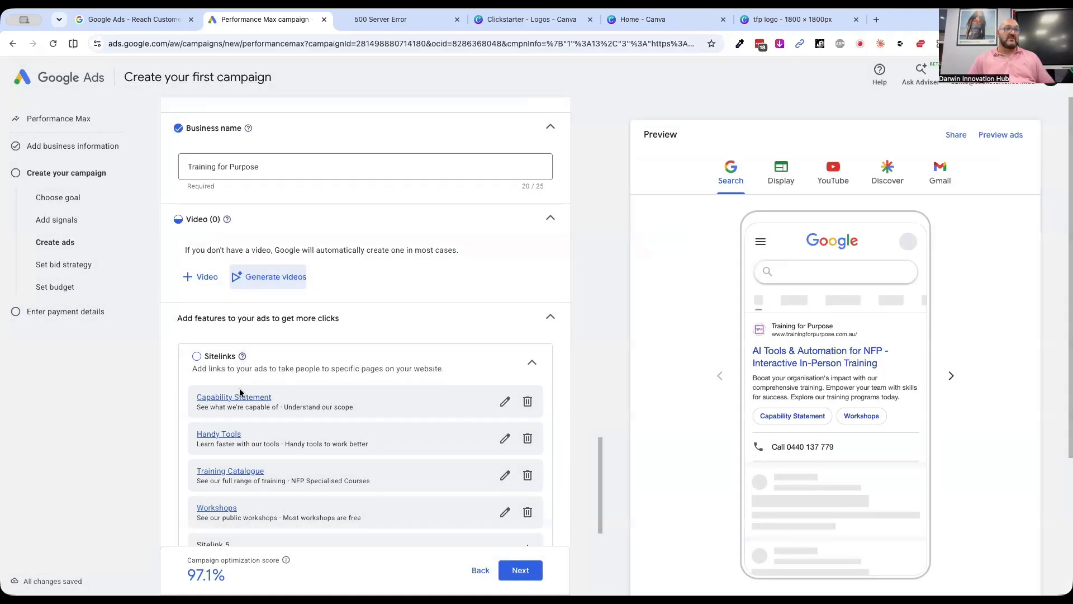
- Review the remaining ad features and campaign settings, then continue to the bid strategy
scroll(240, 388, down, 4)
scroll(505, 513, down, 2)
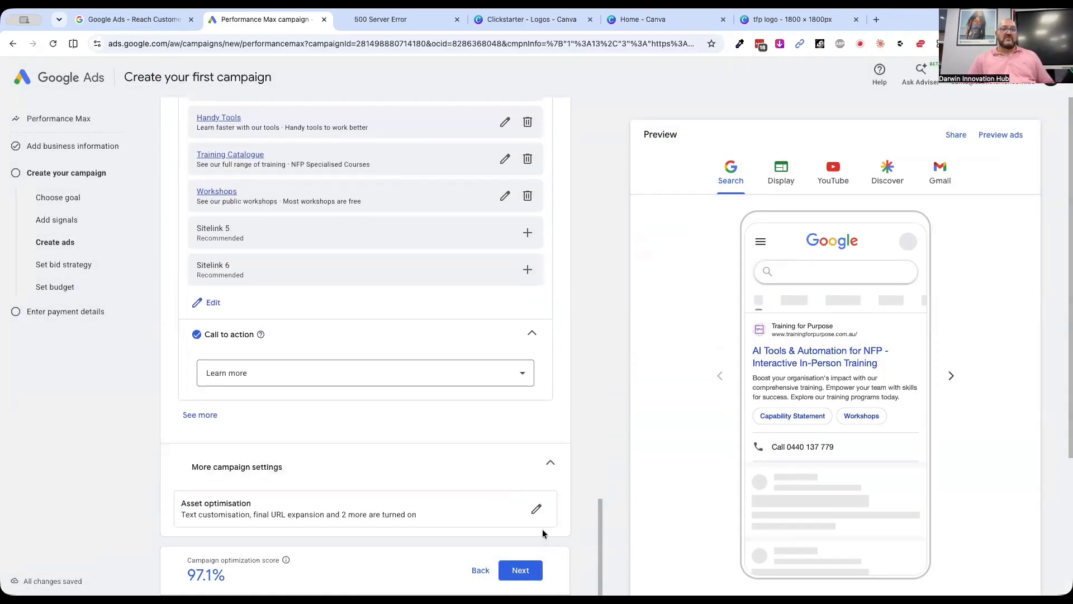
click(520, 570)
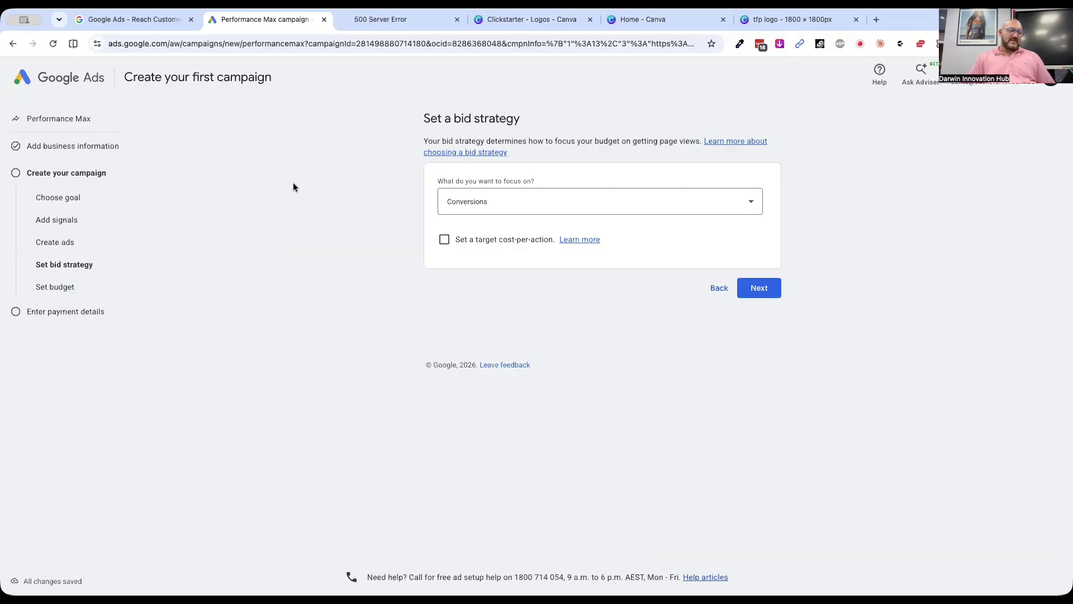
- Compare the bid strategy's focus options and choose Conversions
click(473, 211)
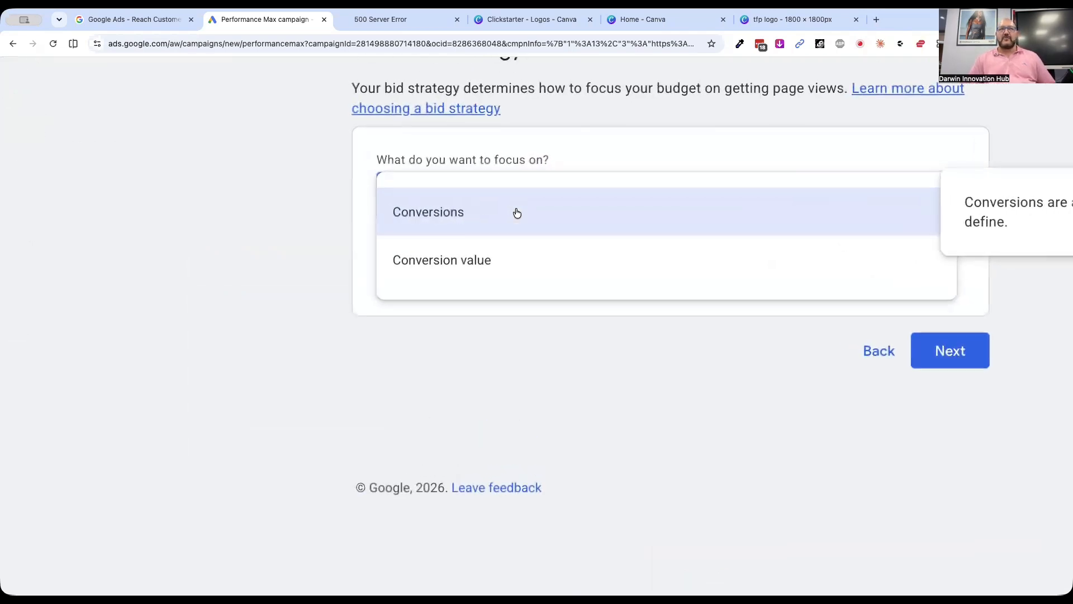
scroll(600, 160, right, 5)
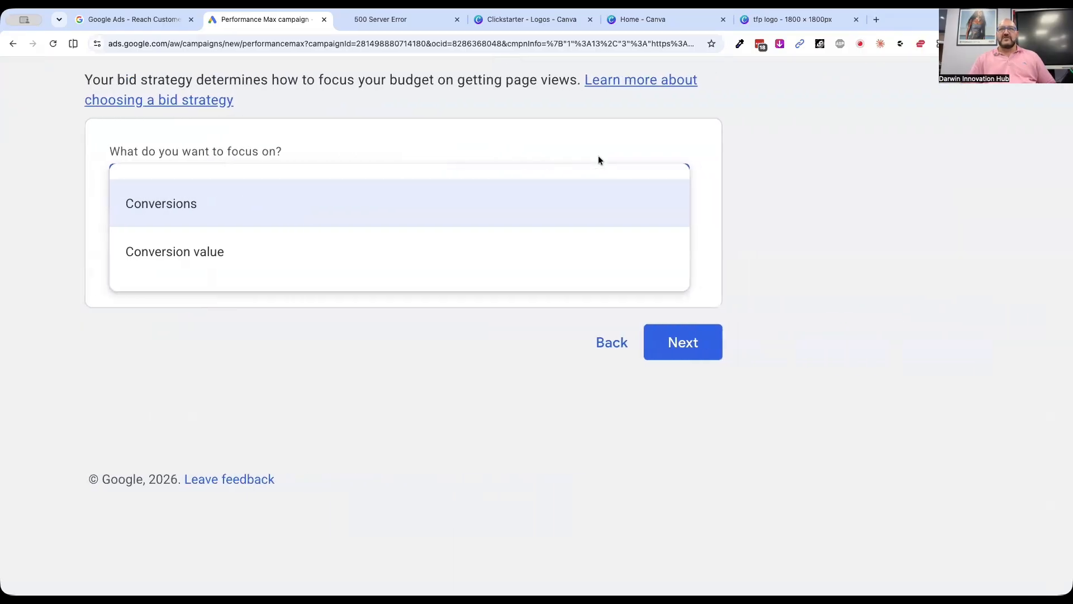
scroll(424, 215, right, 1)
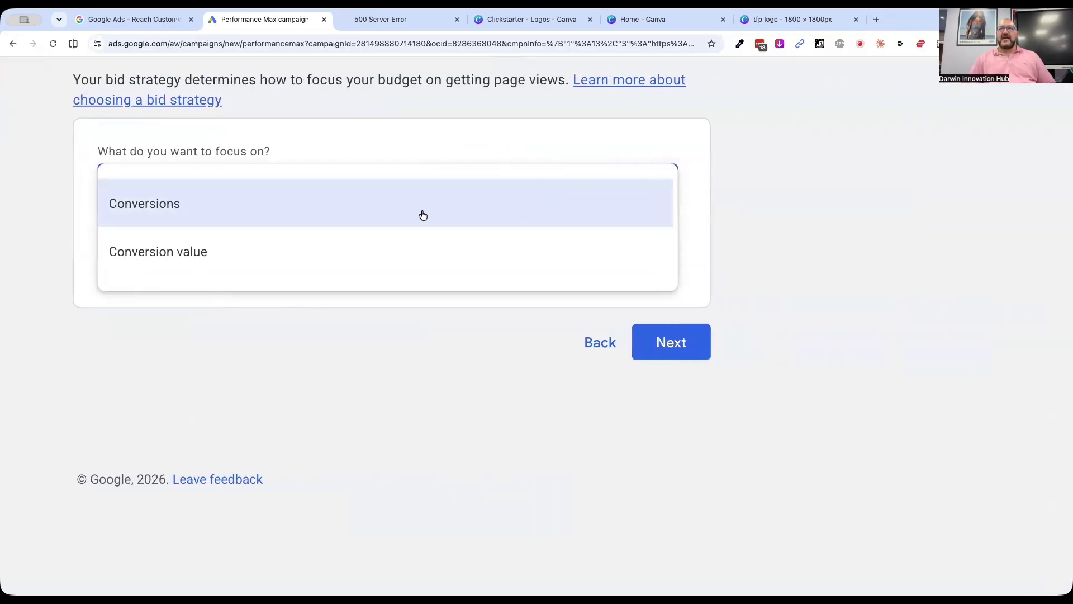
scroll(434, 153, right, 2)
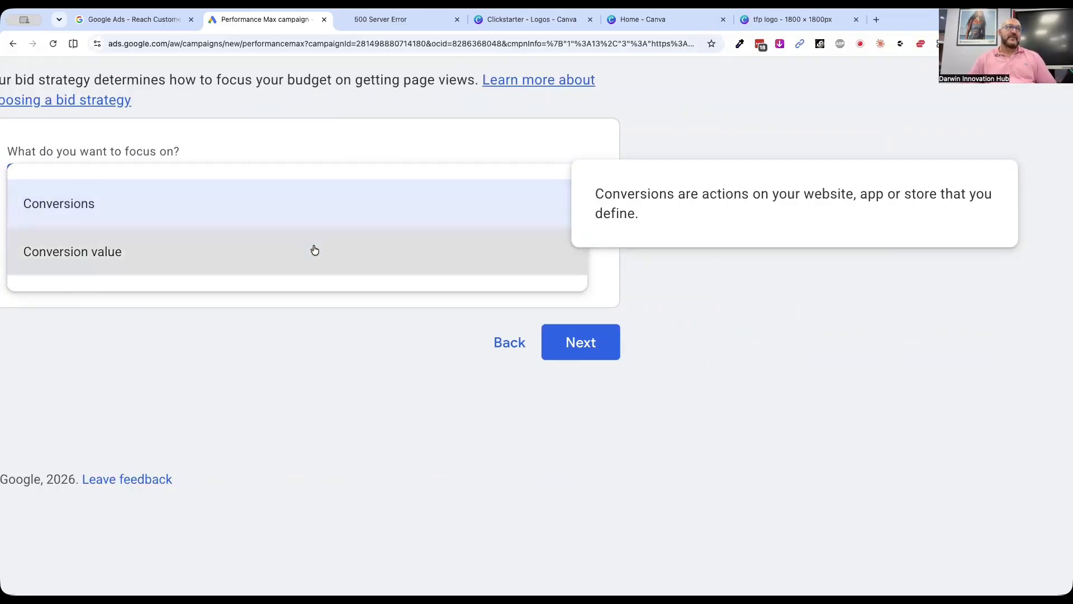
mouse_move(314, 250)
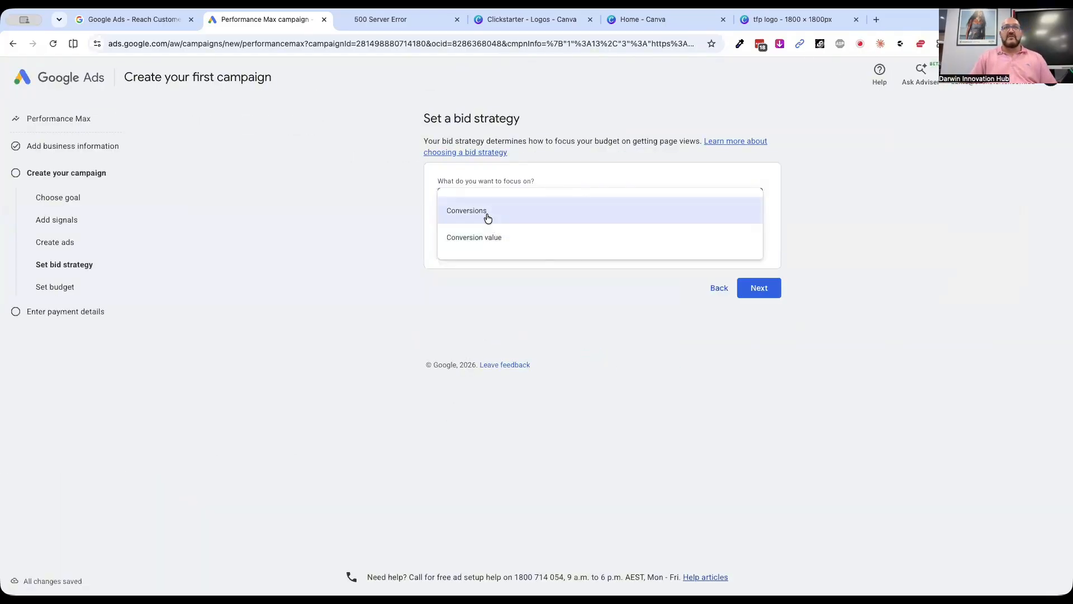
click(487, 213)
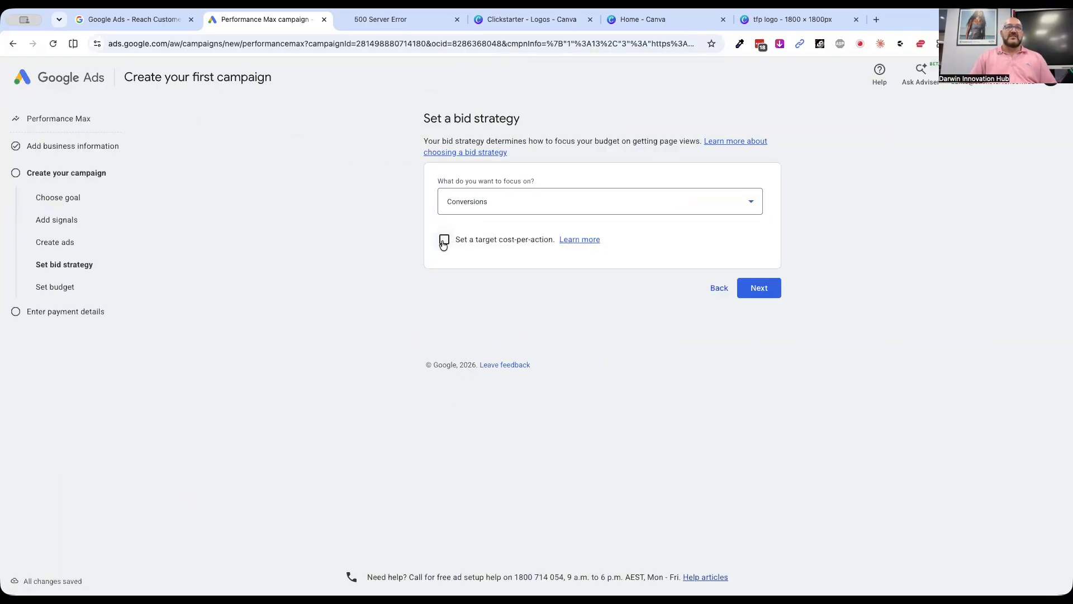
click(465, 209)
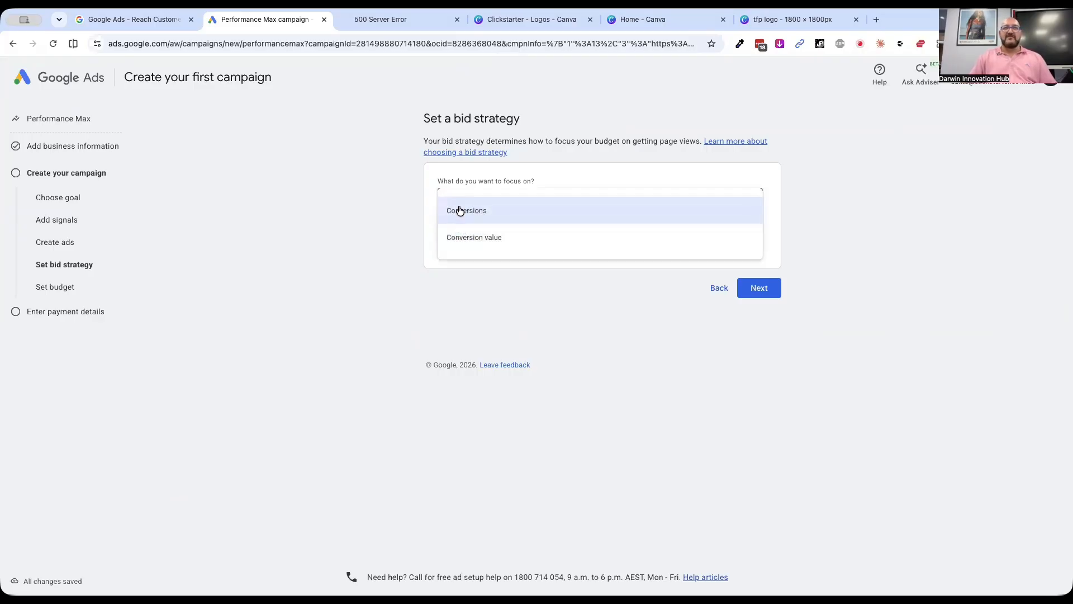
click(458, 211)
- Enable a target cost-per-action of $5.00 and continue to the campaign budget
click(444, 240)
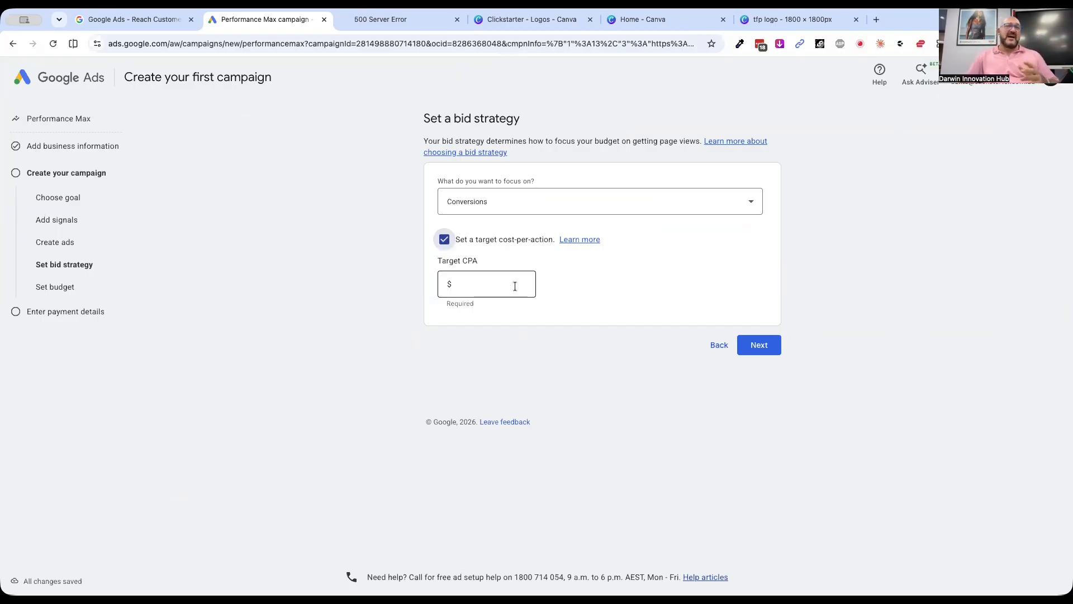
click(468, 282)
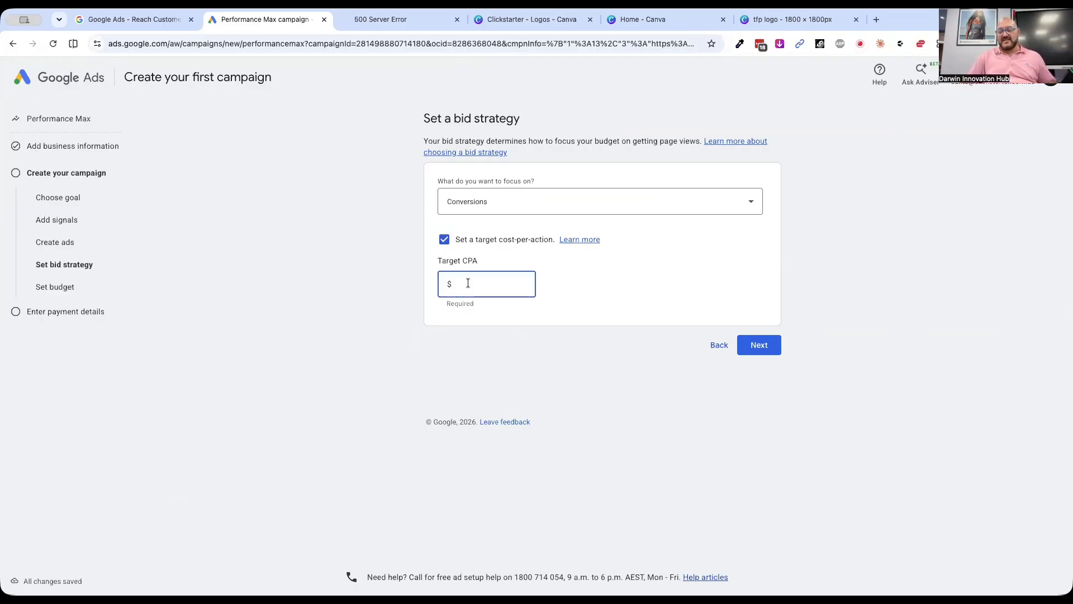
text(5)
click(575, 300)
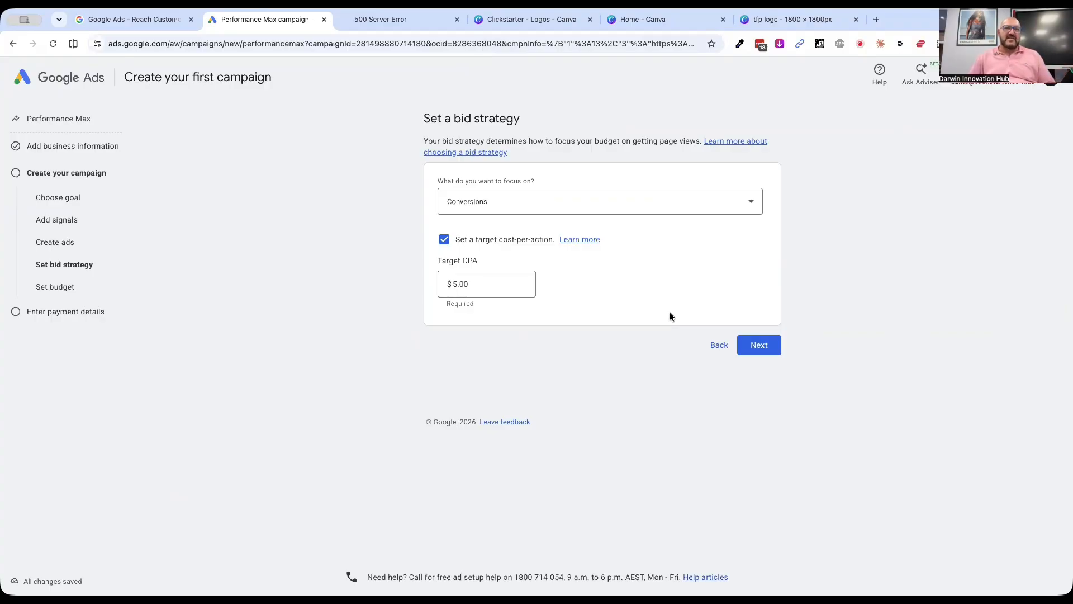
click(763, 348)
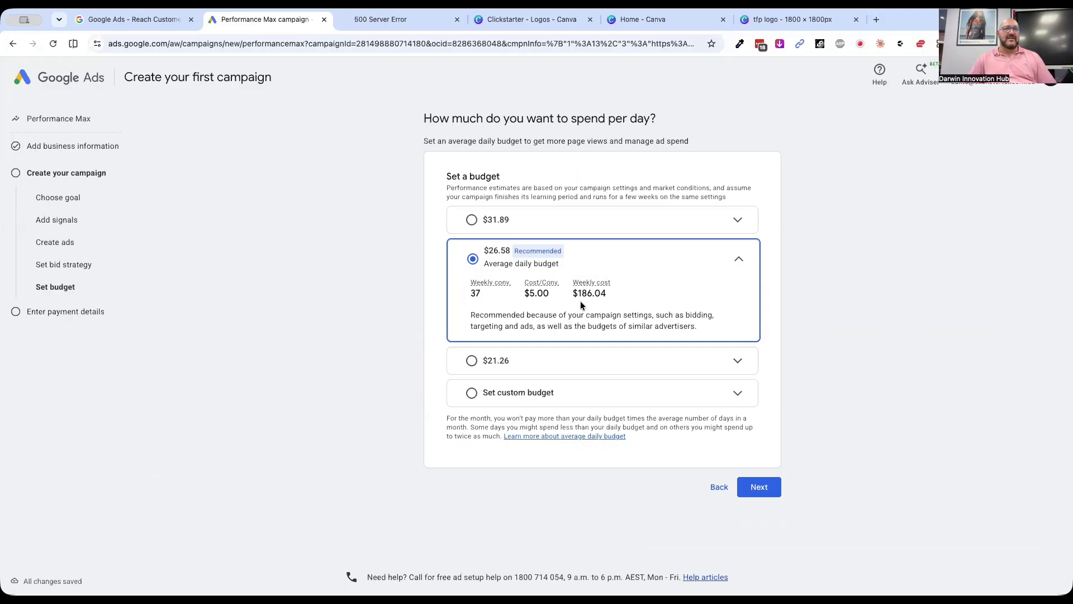
- Set a custom average daily budget of 10.00 Australian dollars without applying the budget optimisation, and continue to the payment details
click(513, 394)
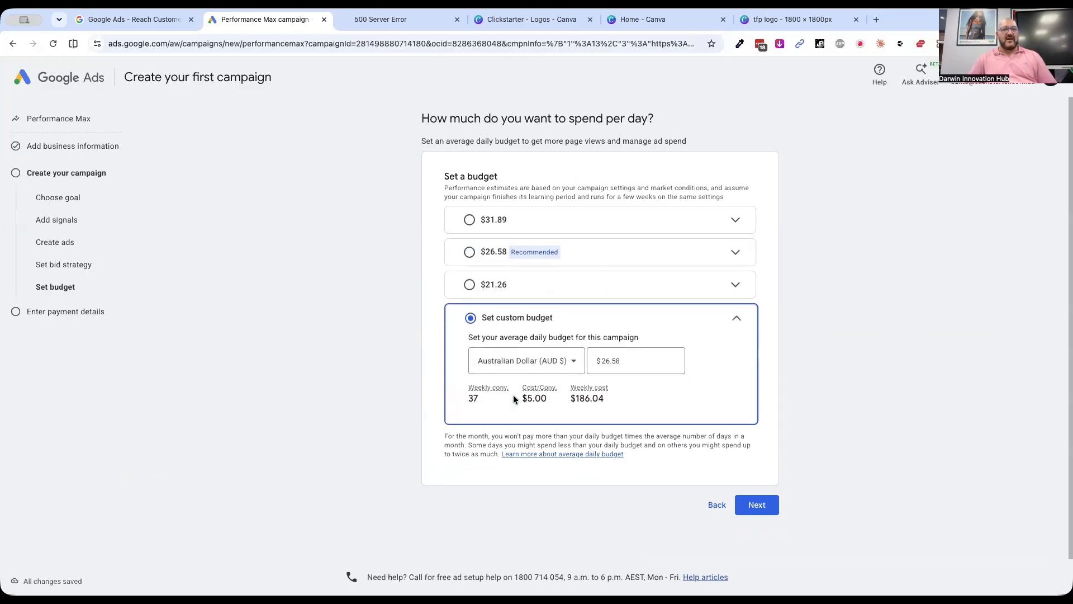
click(613, 360)
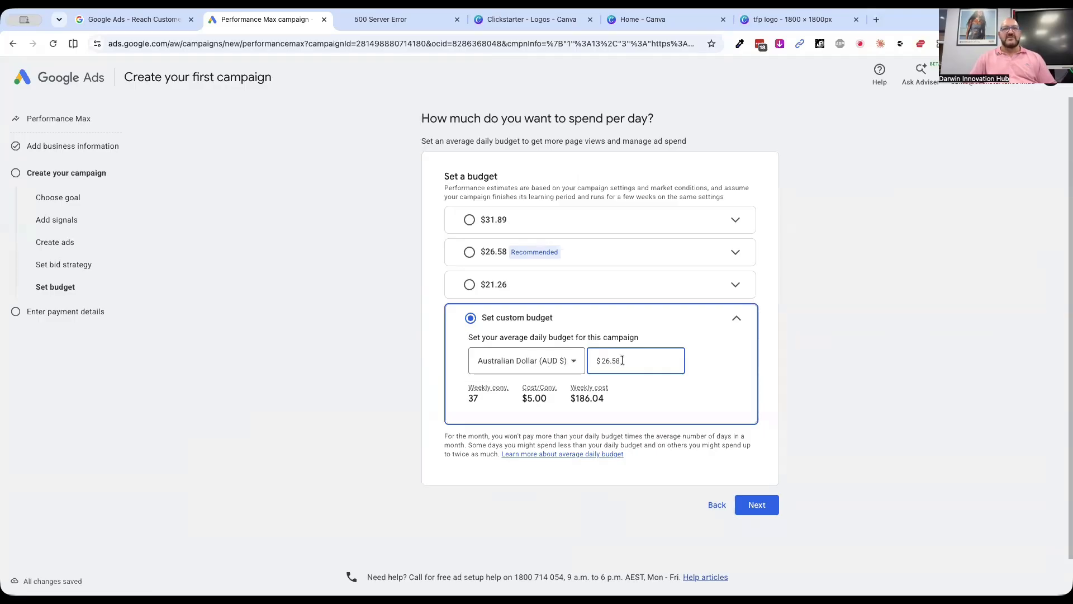
drag(601, 362, 672, 364)
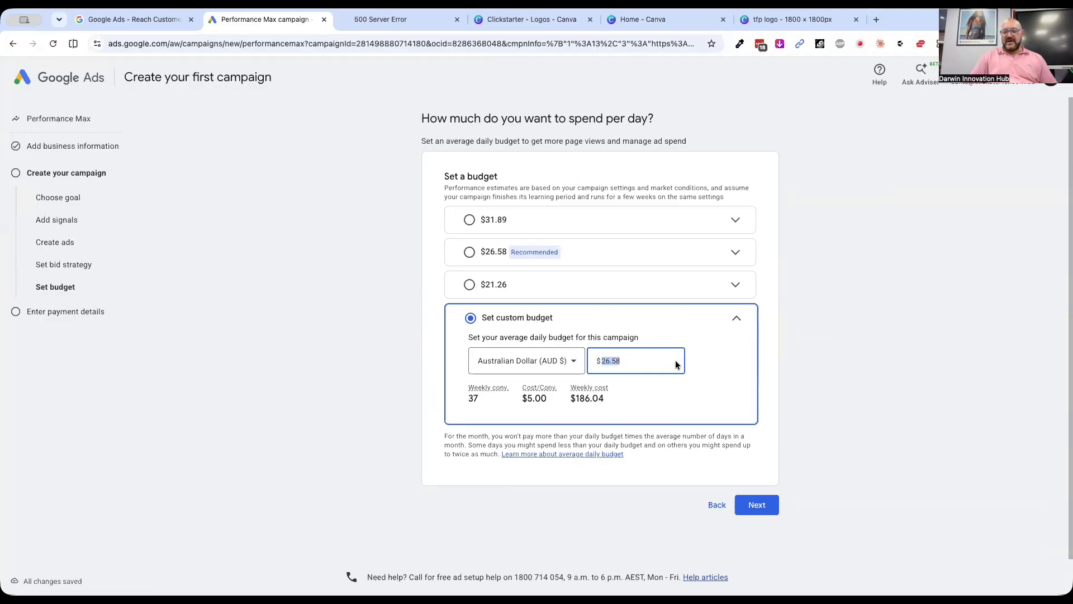
text(10.00)
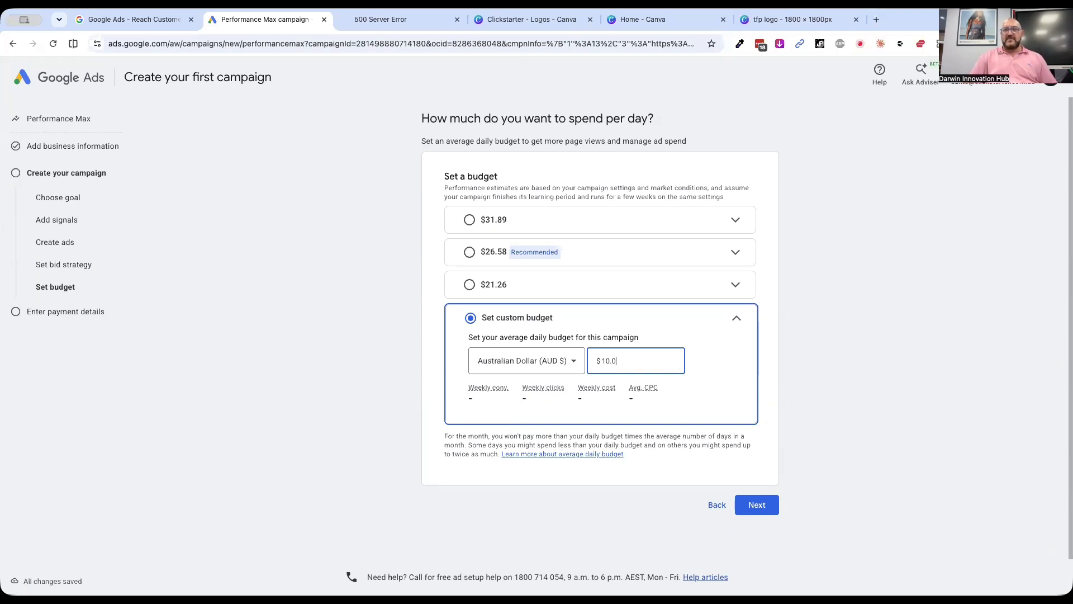
click(719, 369)
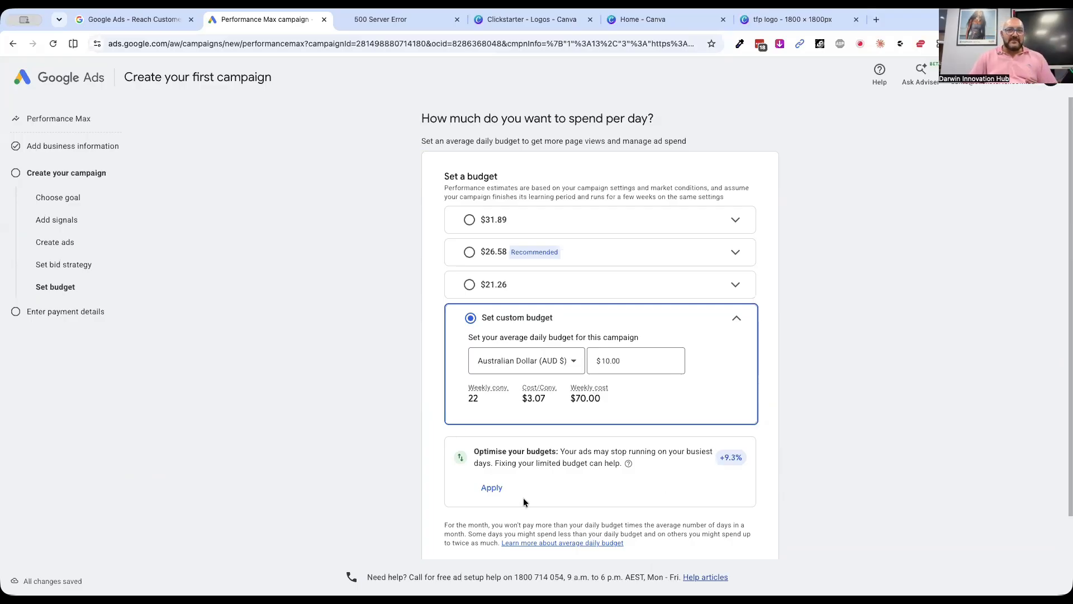
scroll(523, 498, down, 1)
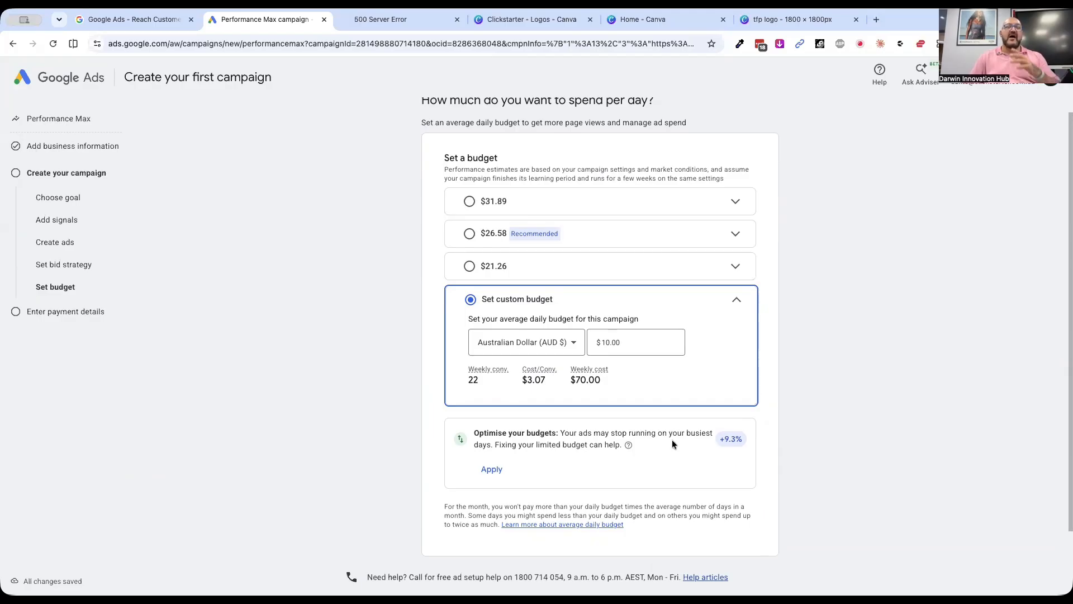
scroll(672, 440, down, 3)
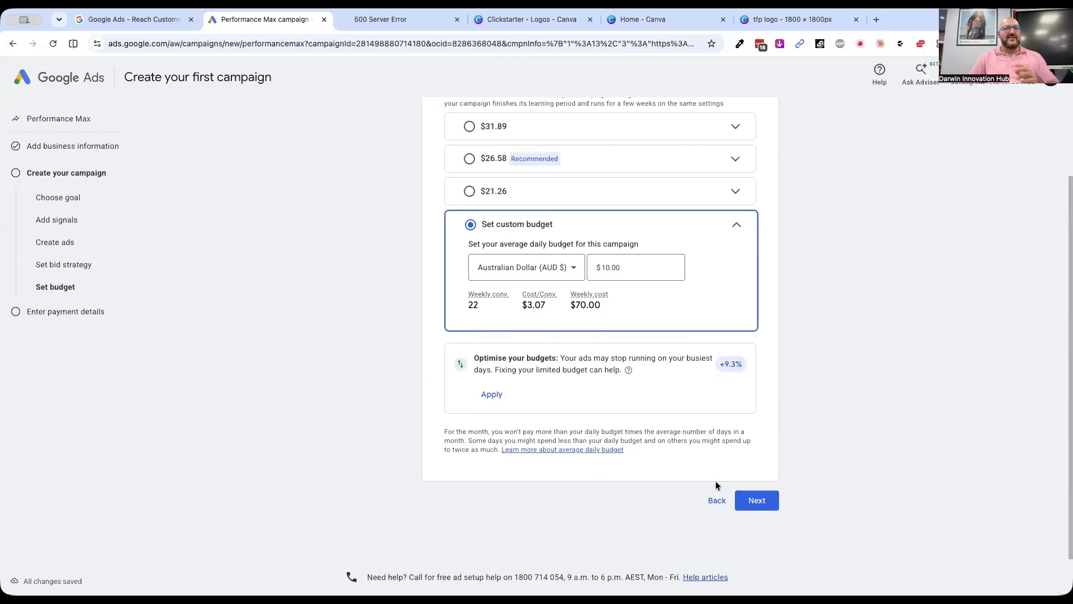
click(744, 496)
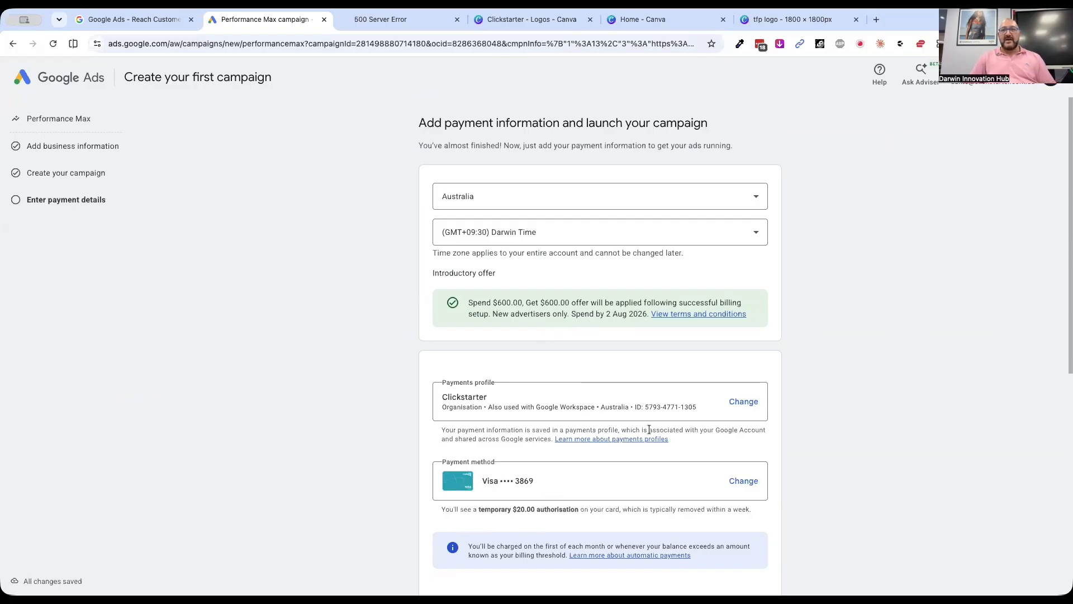
- Check the payments profile and payment method, decline personalised strategist guidance, and opt in to tips and promo offers by email
scroll(822, 416, down, 3)
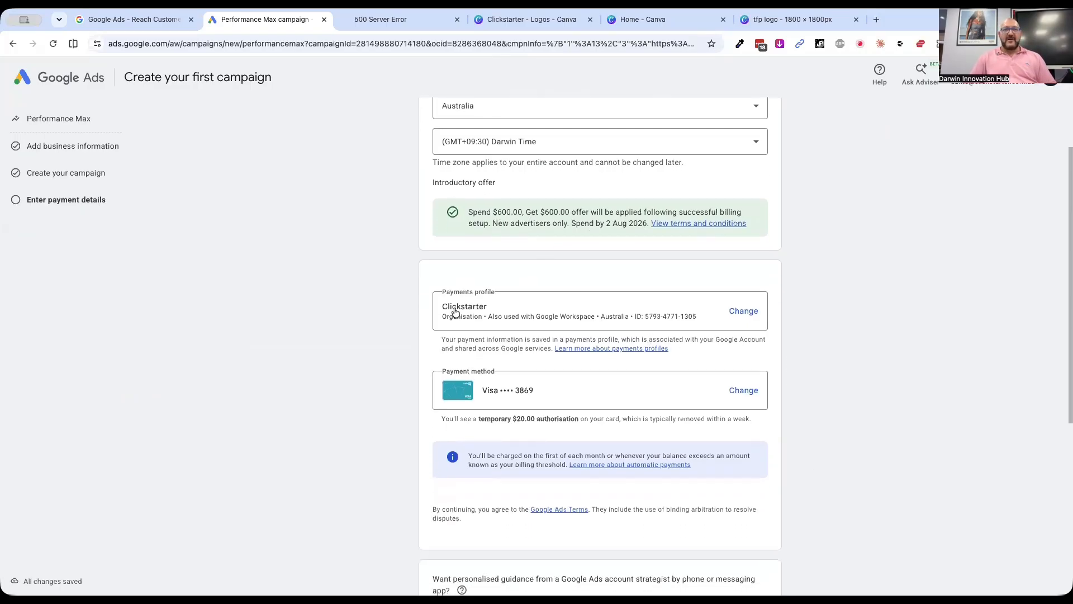
scroll(639, 428, down, 1)
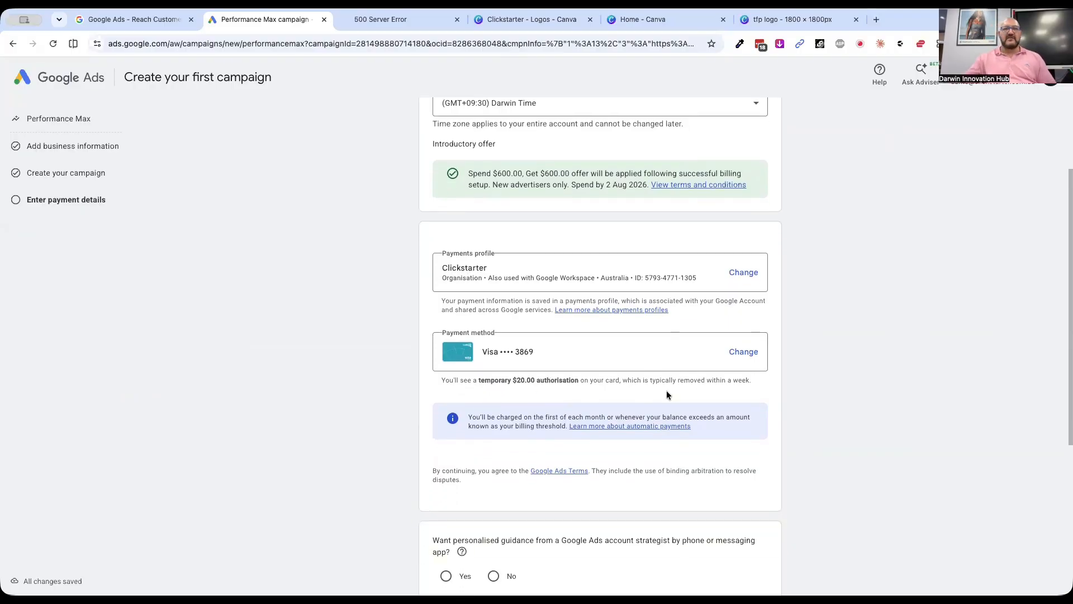
scroll(339, 496, down, 3)
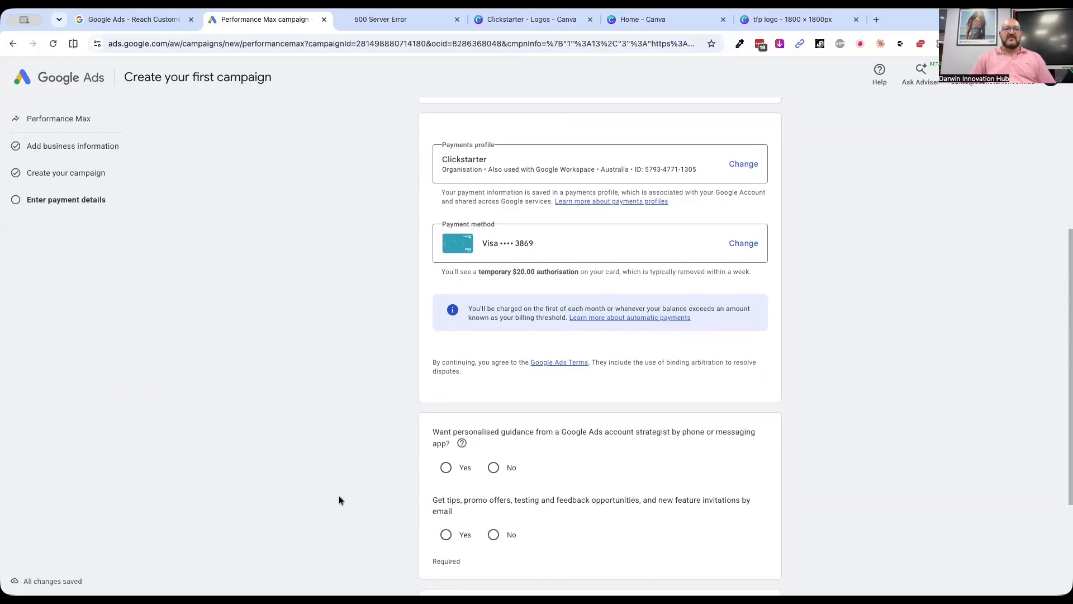
scroll(391, 484, down, 1)
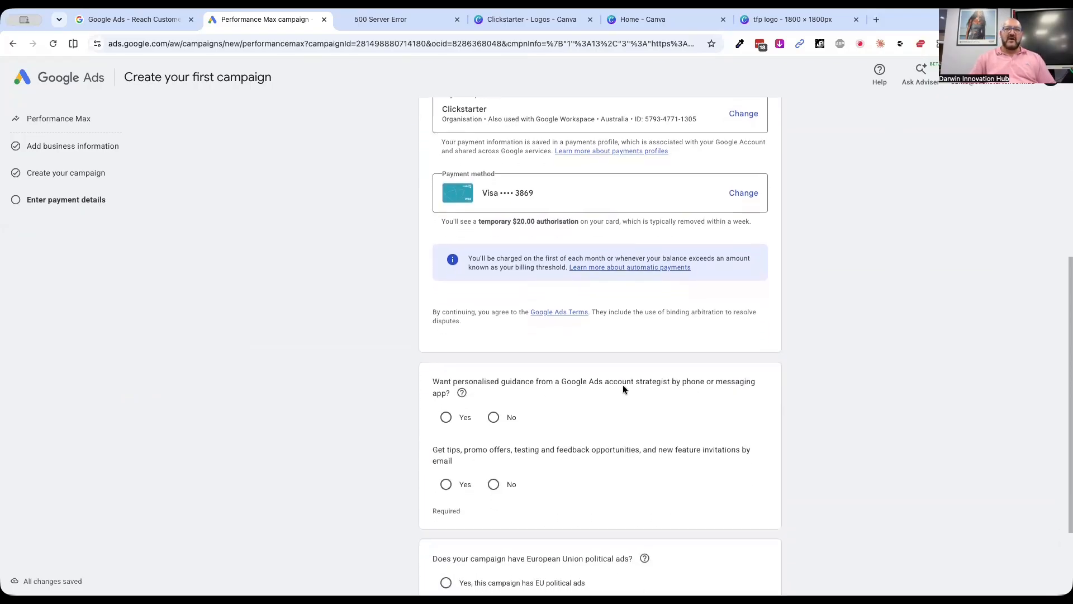
click(493, 417)
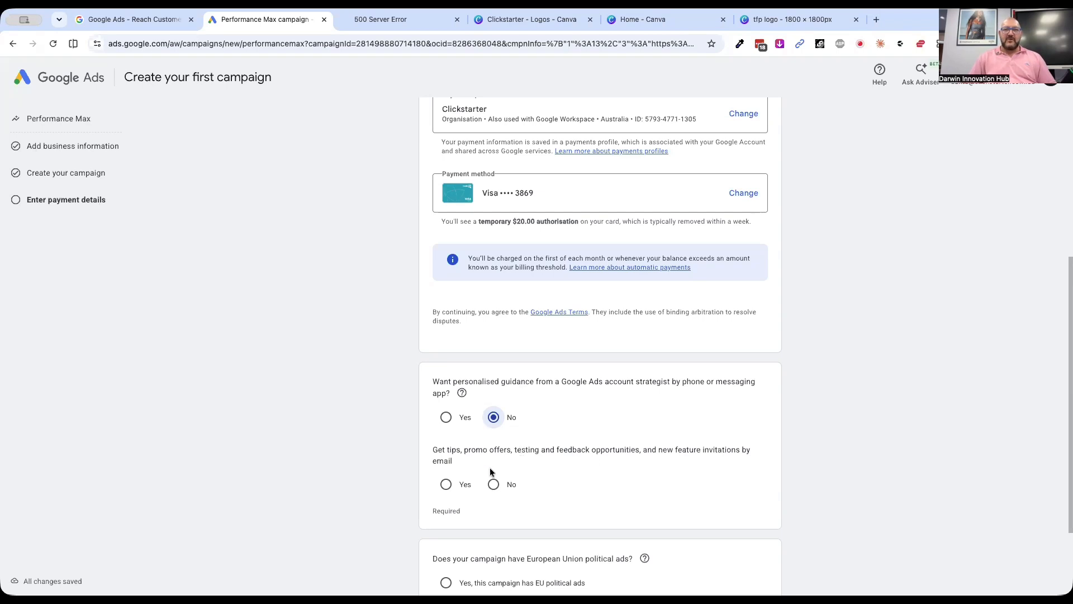
click(445, 485)
- Declare that the campaign doesn't have EU political ads and submit the campaign
scroll(643, 485, down, 2)
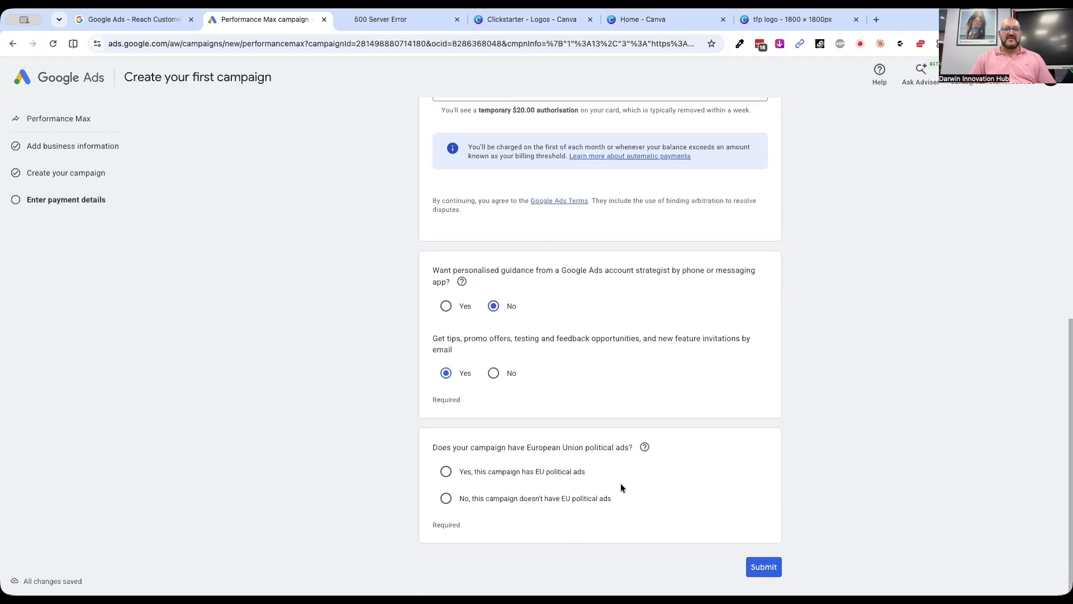
click(452, 503)
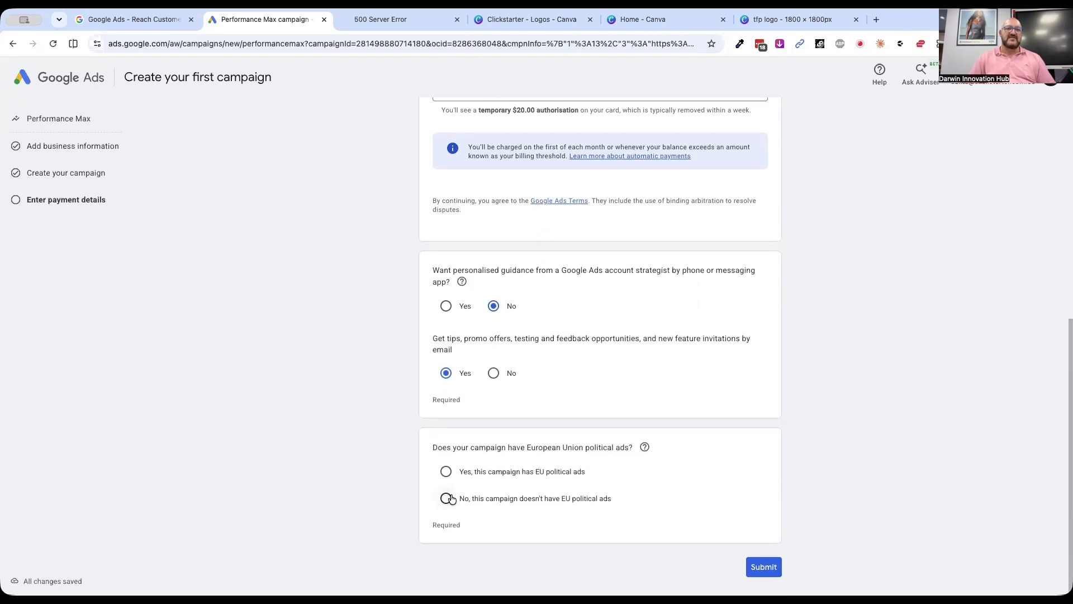
click(763, 568)
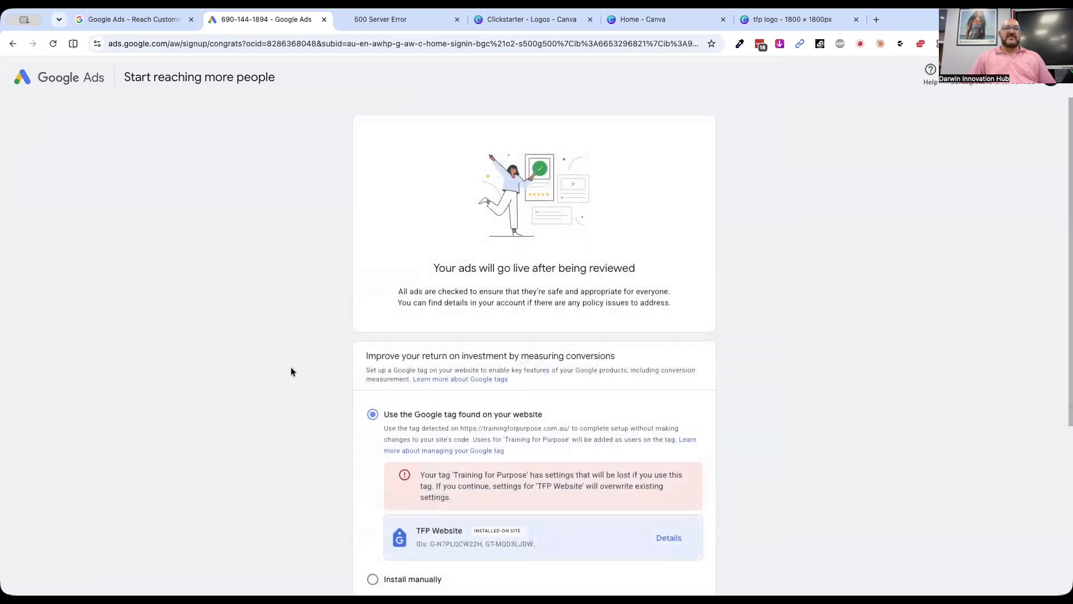
- Try to confirm the Google tag found on the website, then choose manual installation and copy the tag code
scroll(291, 371, down, 5)
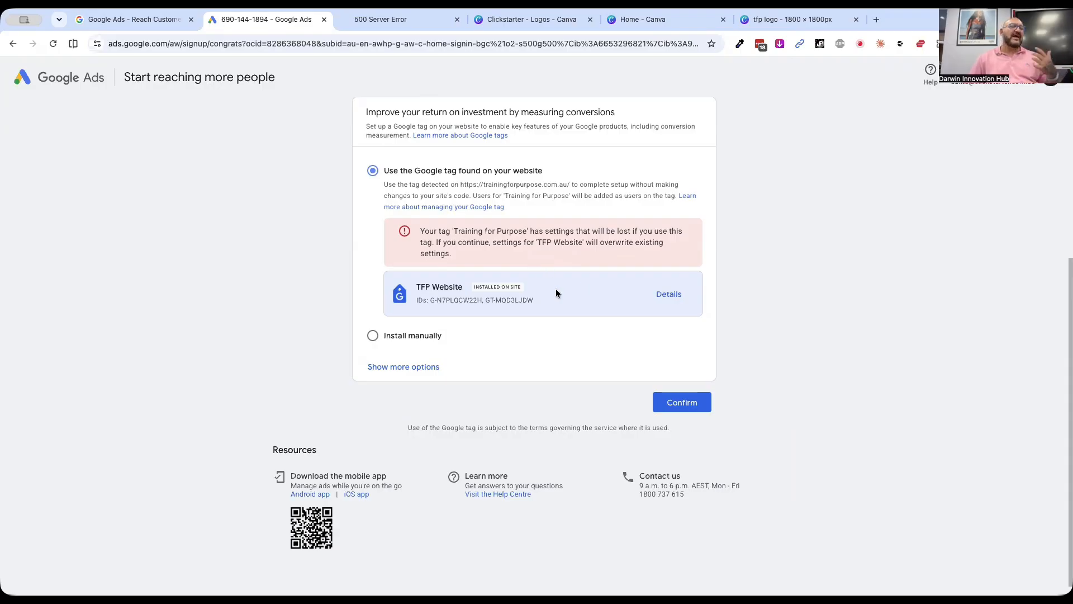
click(675, 411)
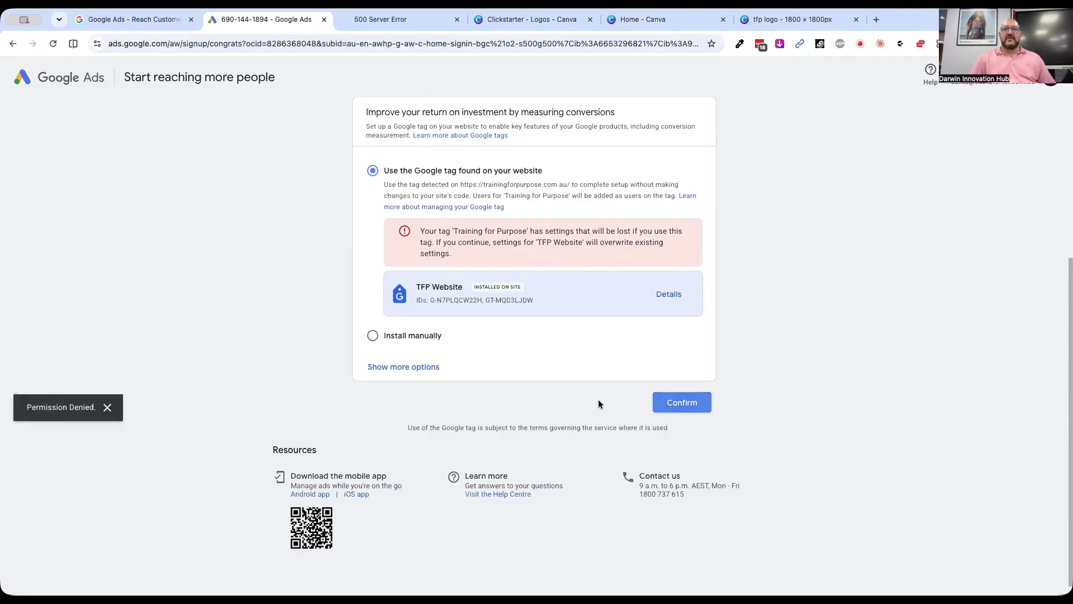
click(374, 336)
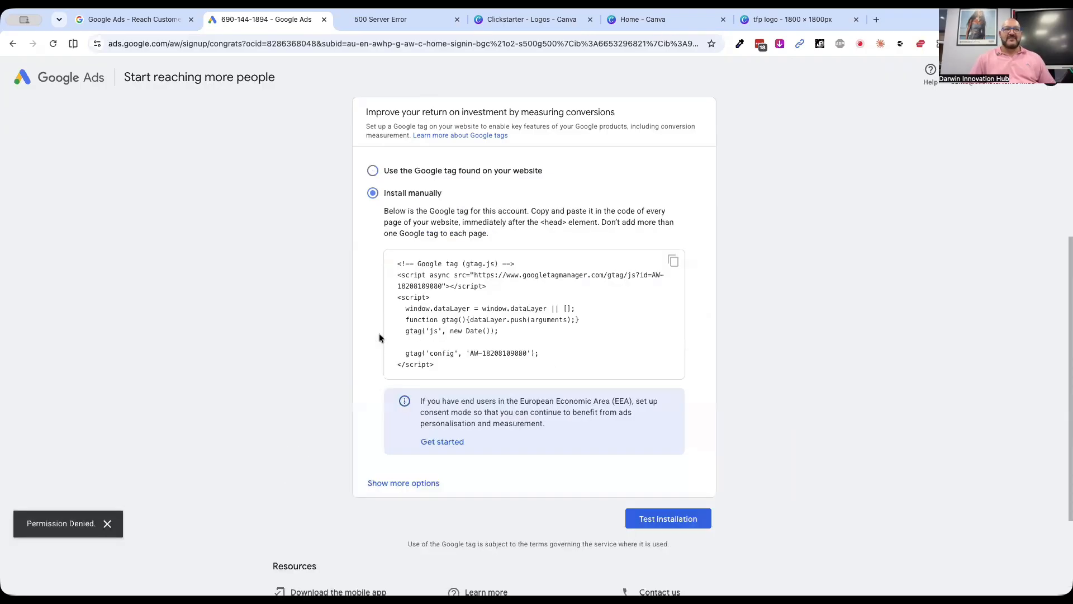
click(674, 263)
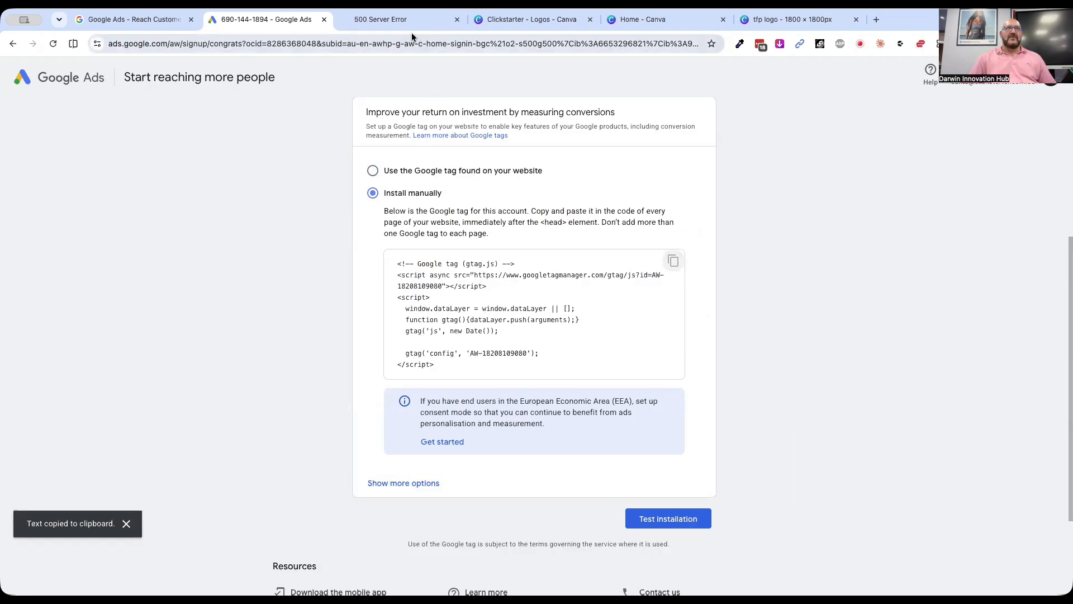
- Reload the trainingforpurpose.com.au free-tools page, then return to Google Ads and test the Google tag installation
click(388, 19)
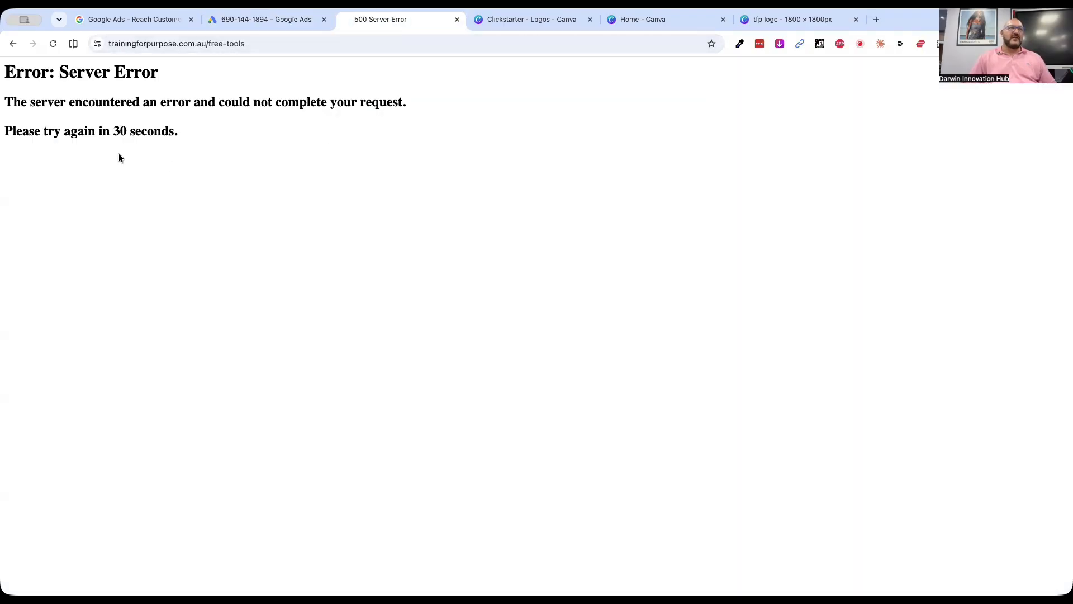
click(51, 44)
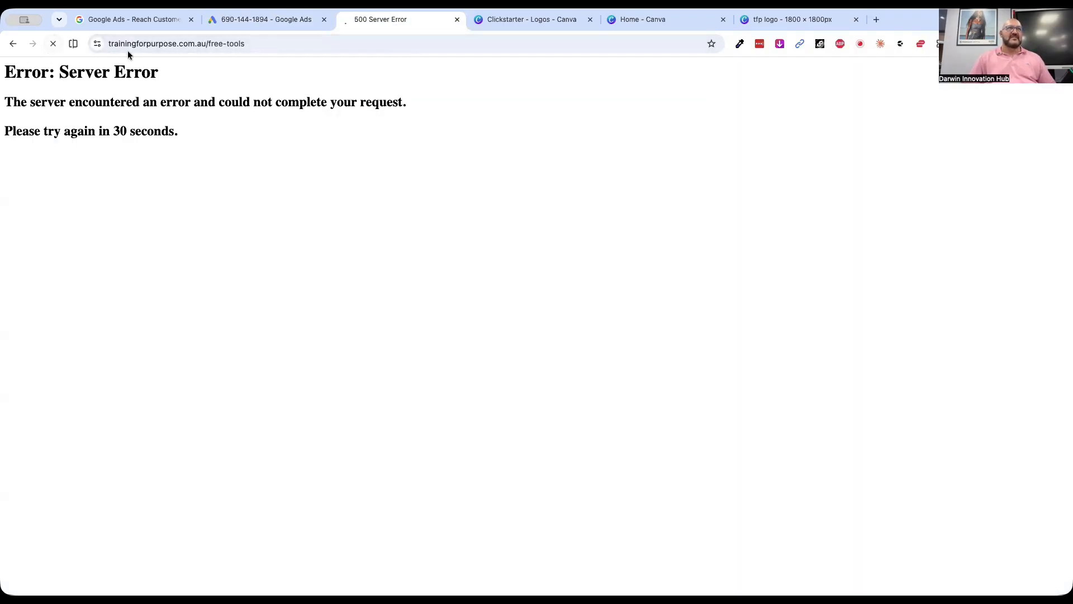
click(260, 22)
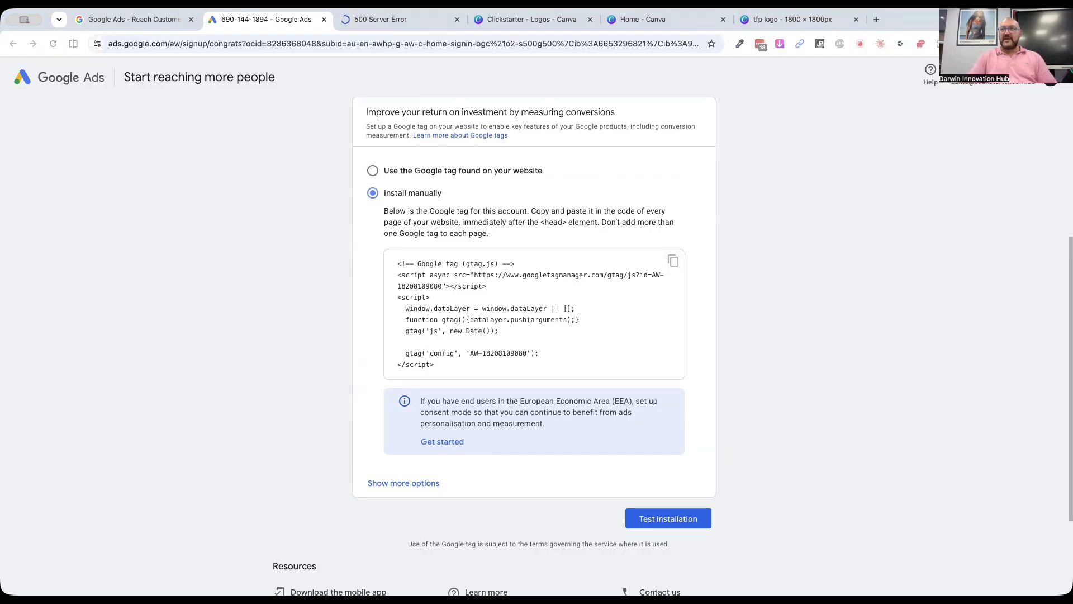
click(310, 290)
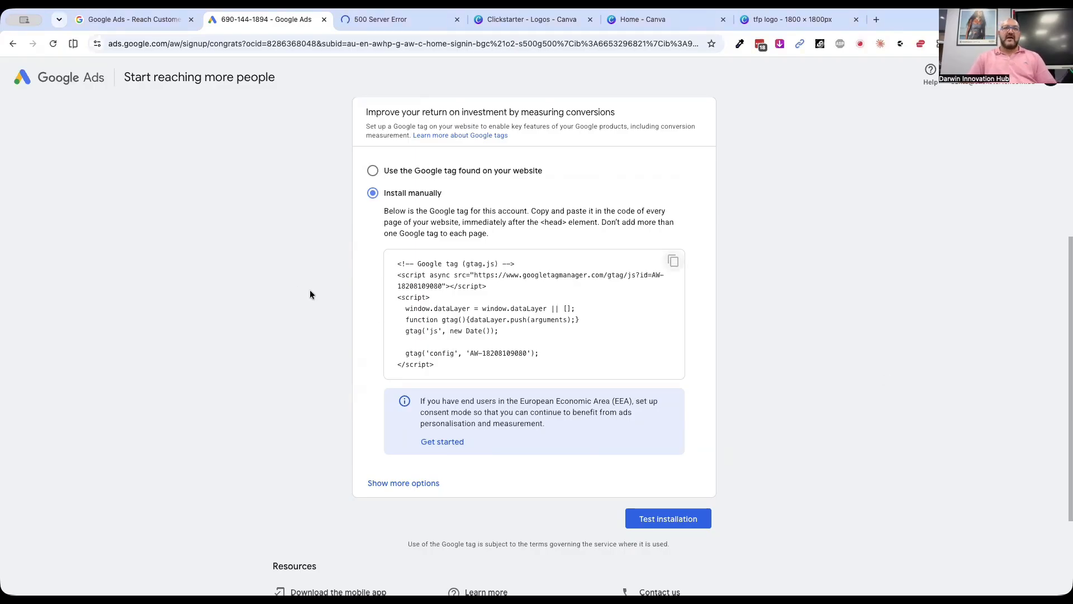
click(660, 520)
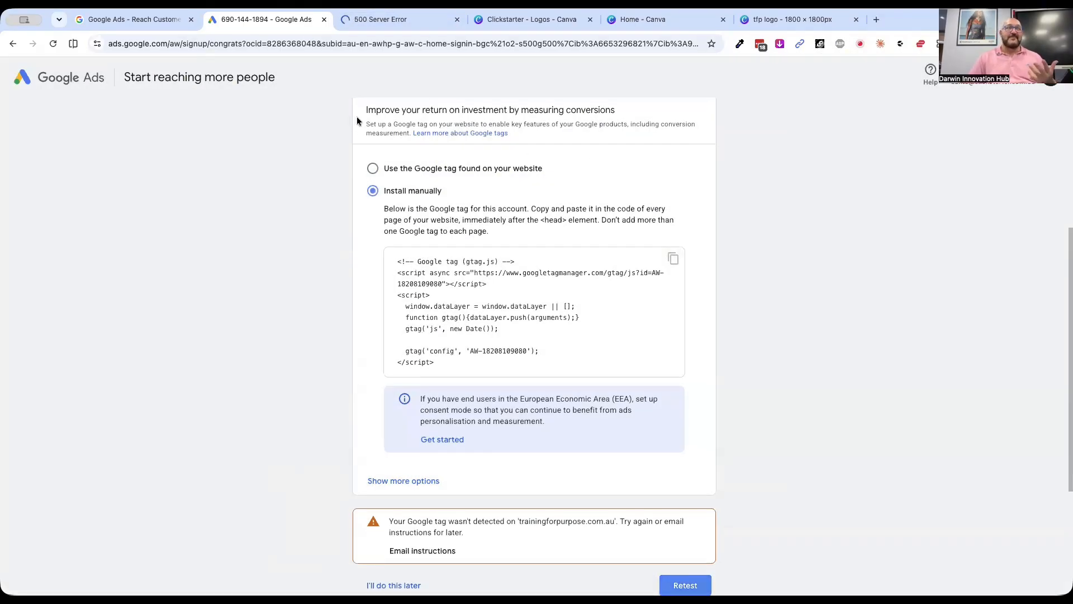
- Try again to confirm the TFP Website tag found on the site, showing the additional installation options and the tag's details
click(374, 168)
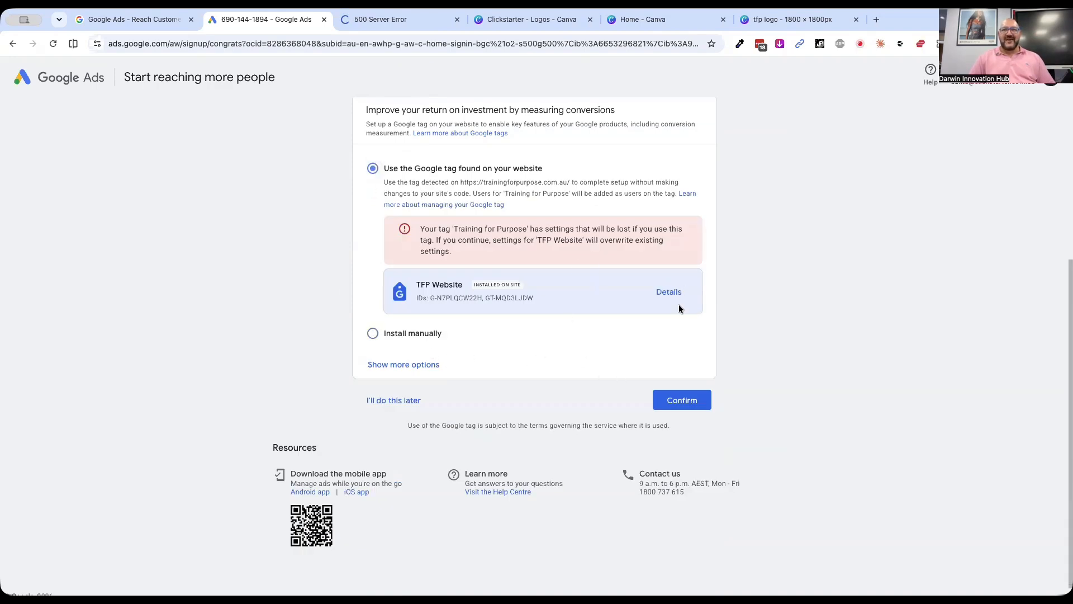
click(412, 366)
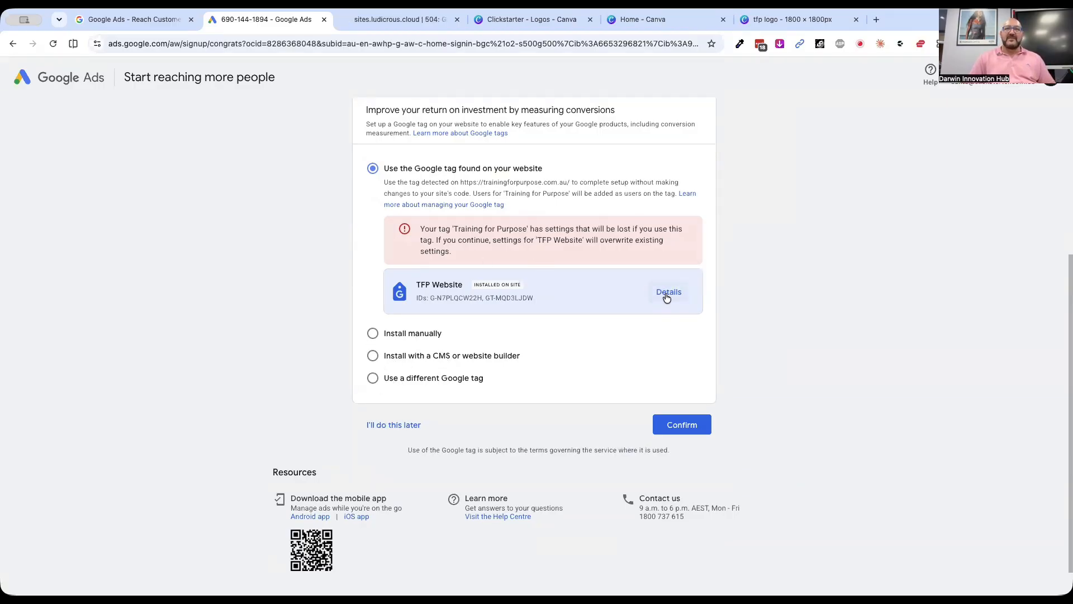
click(677, 424)
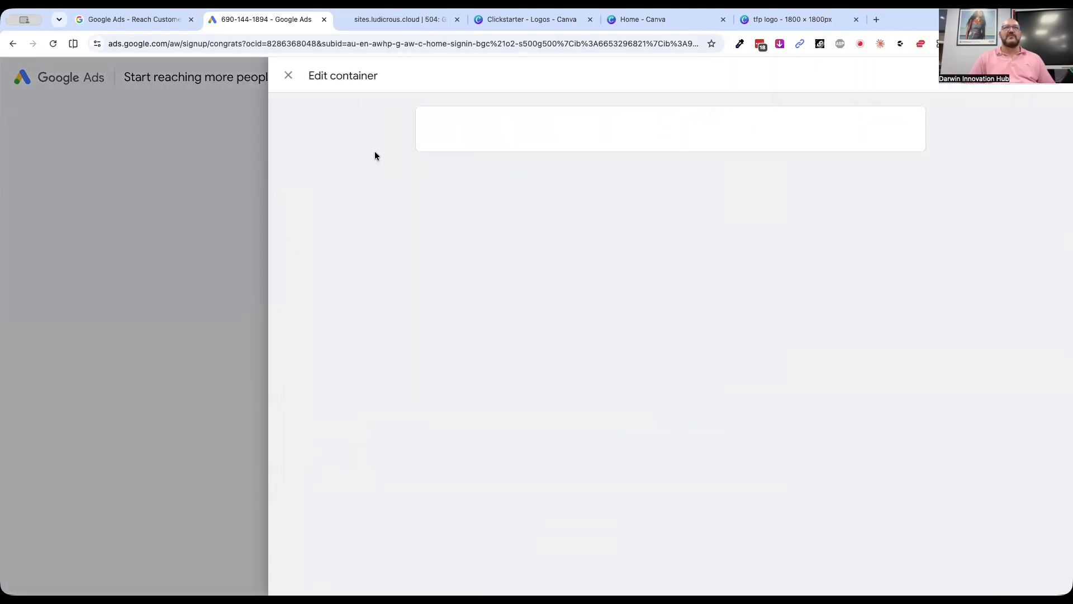
click(288, 76)
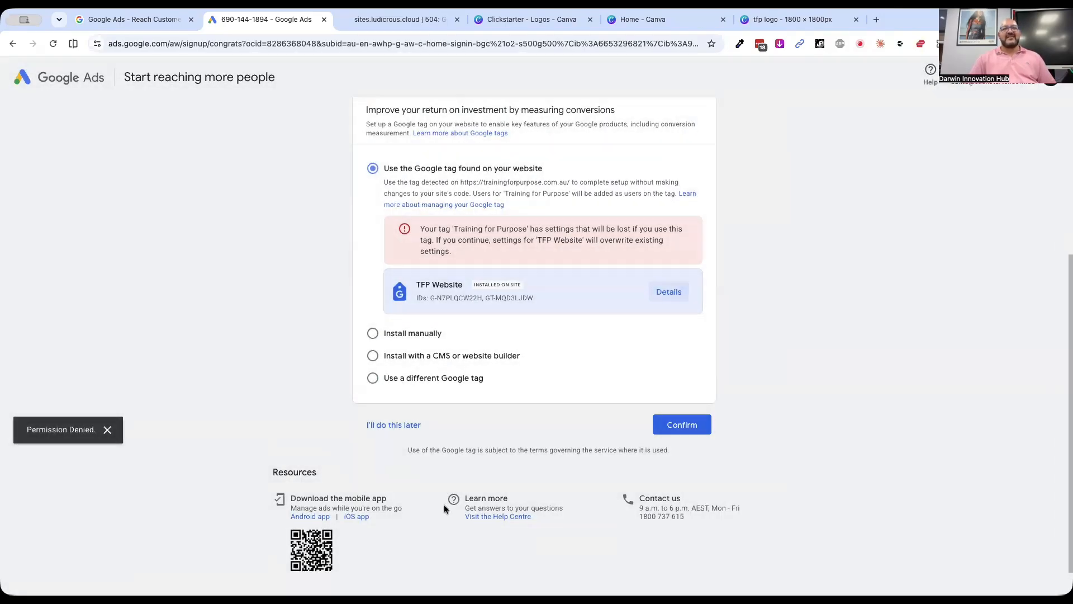
click(107, 431)
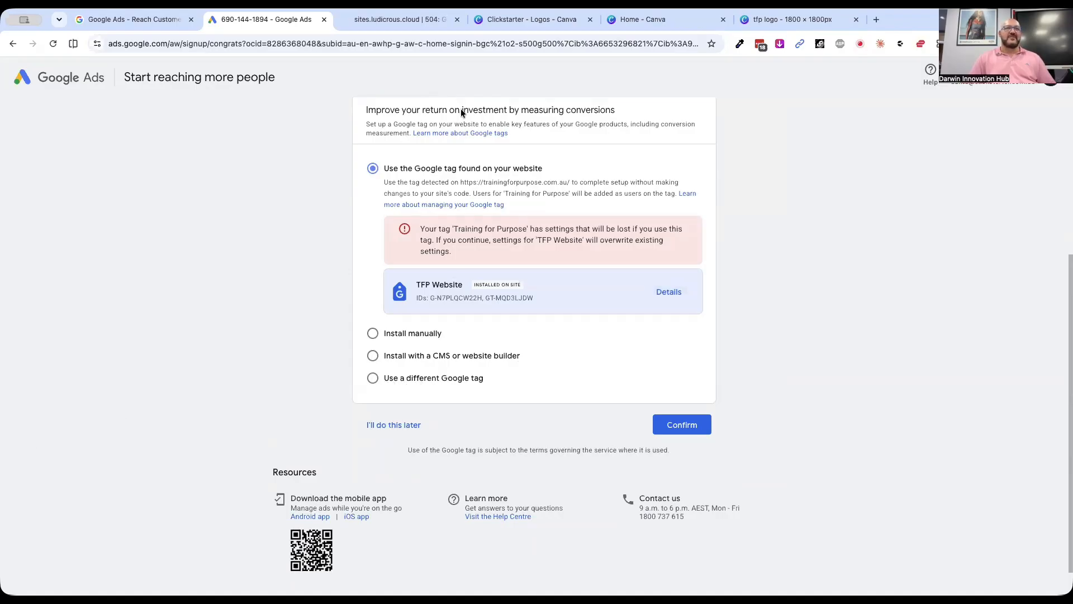
- Try the CMS or website builder option for the Google tag, then switch back to manual installation
click(372, 356)
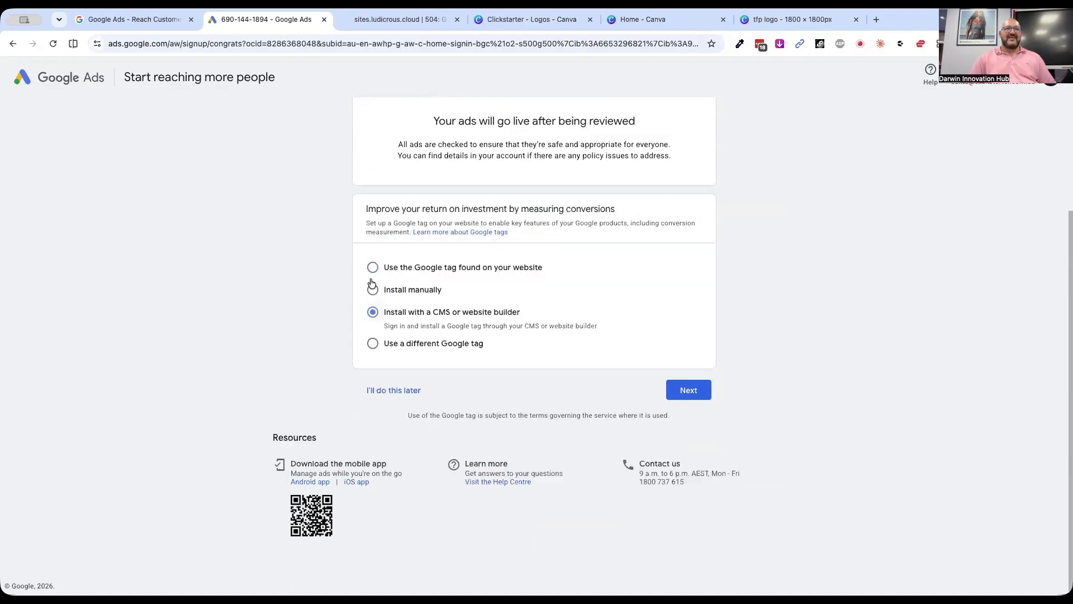
click(372, 290)
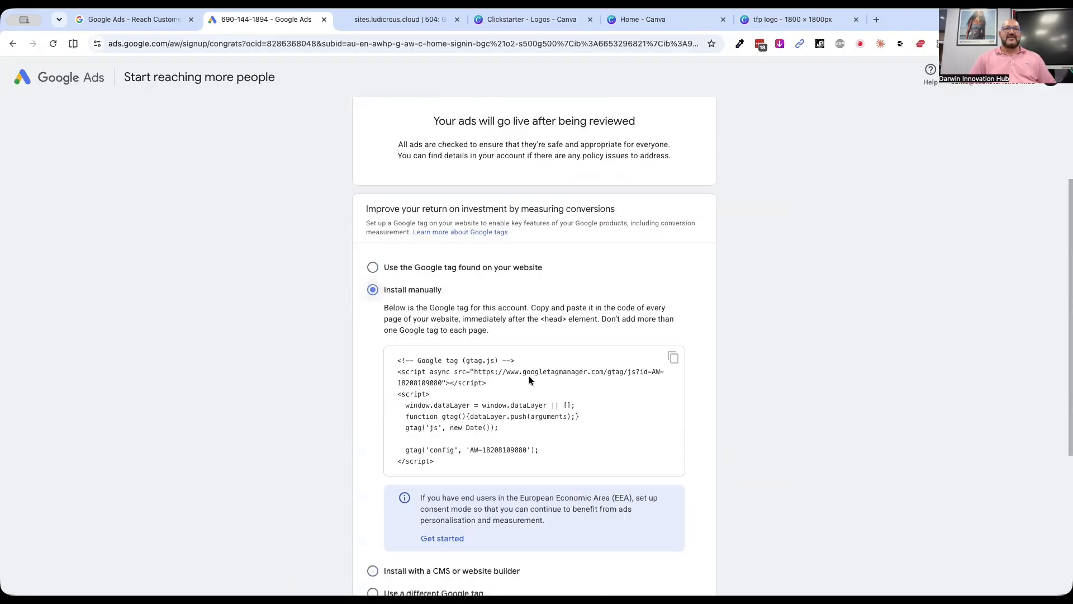
click(877, 21)
drag(870, 20, 870, 72)
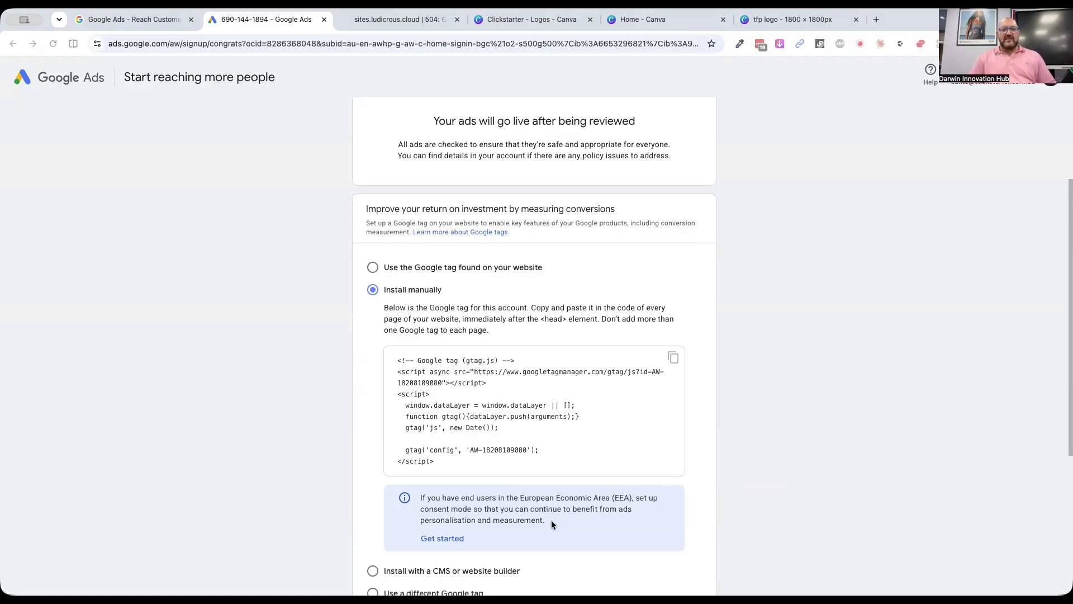
- Retest the manually installed Google tag and send the installation instructions by email
scroll(708, 475, down, 5)
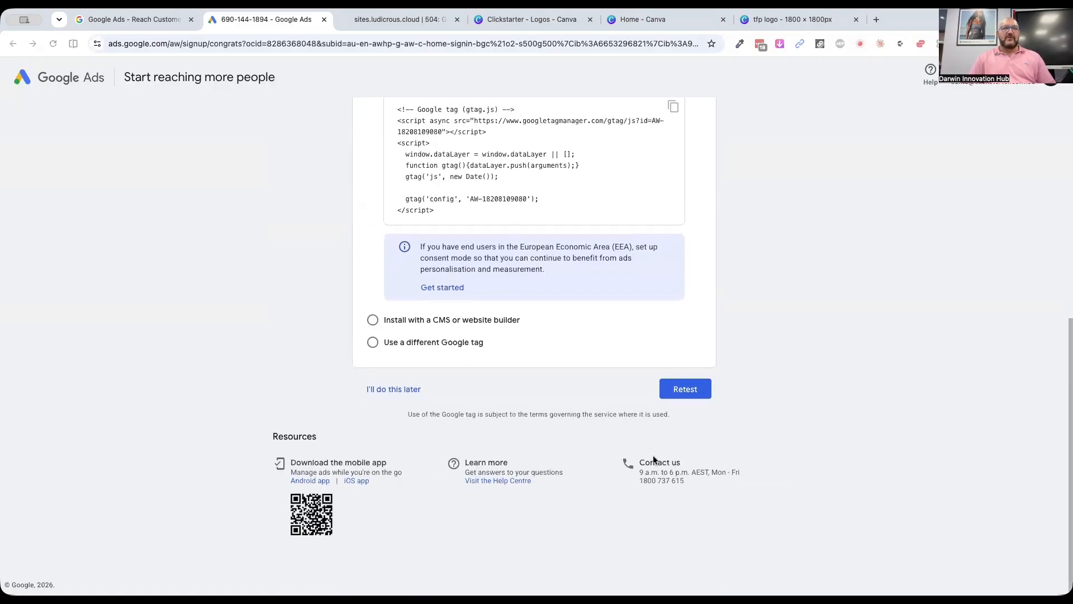
click(687, 395)
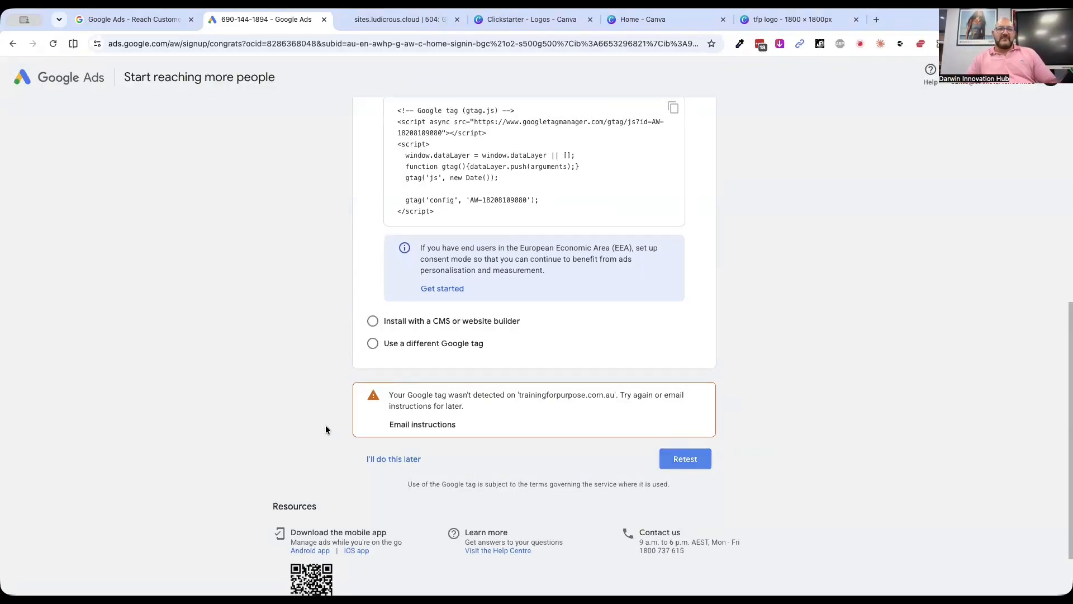
click(399, 428)
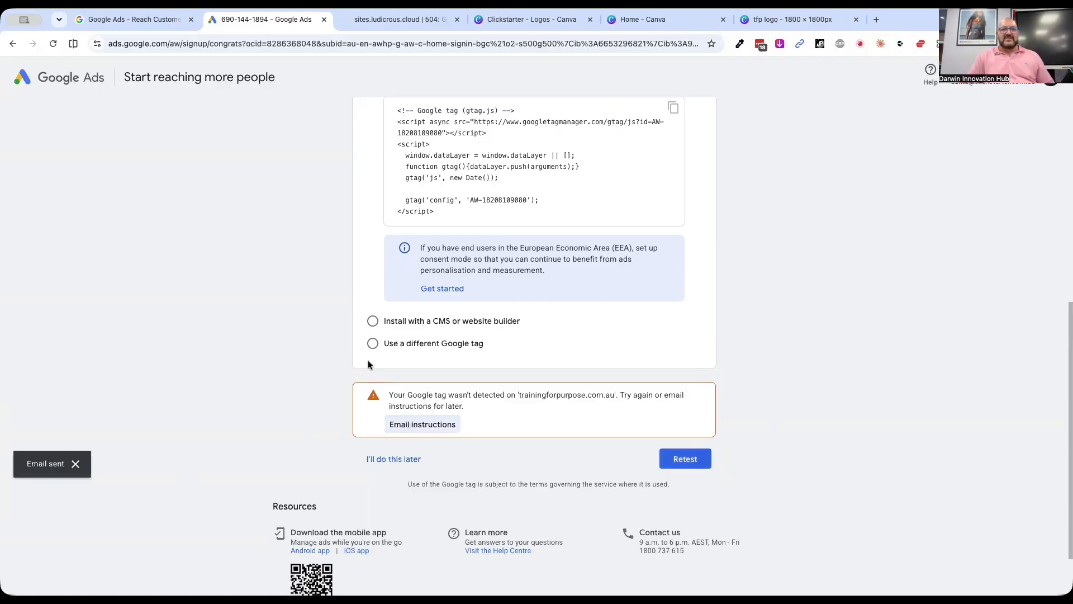
- Postpone the Google tag setup and continue to the account with enhanced conversions turned on
scroll(454, 445, up, 2)
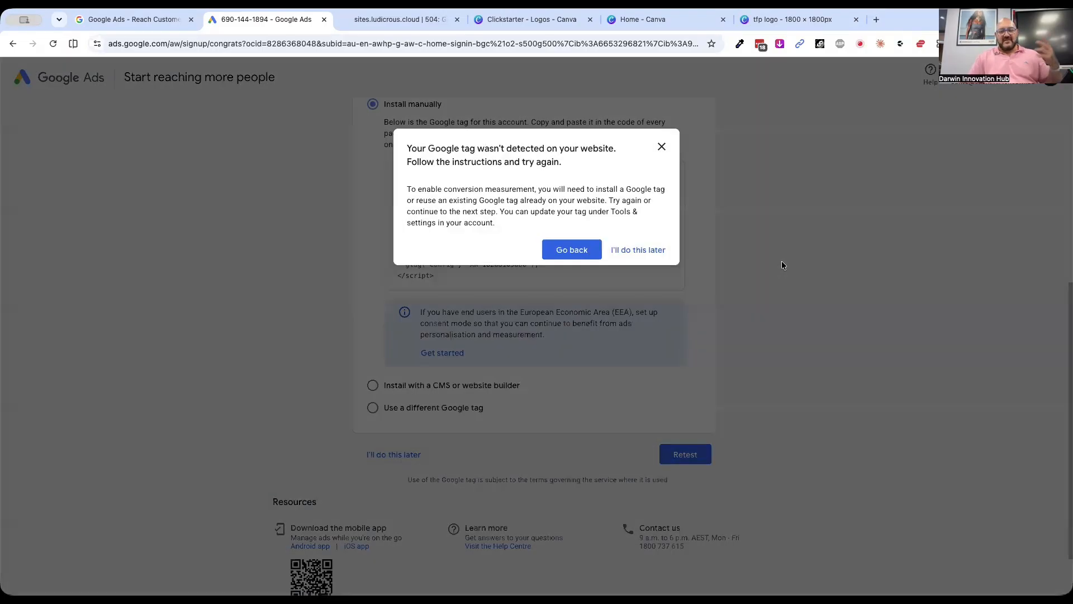
click(653, 255)
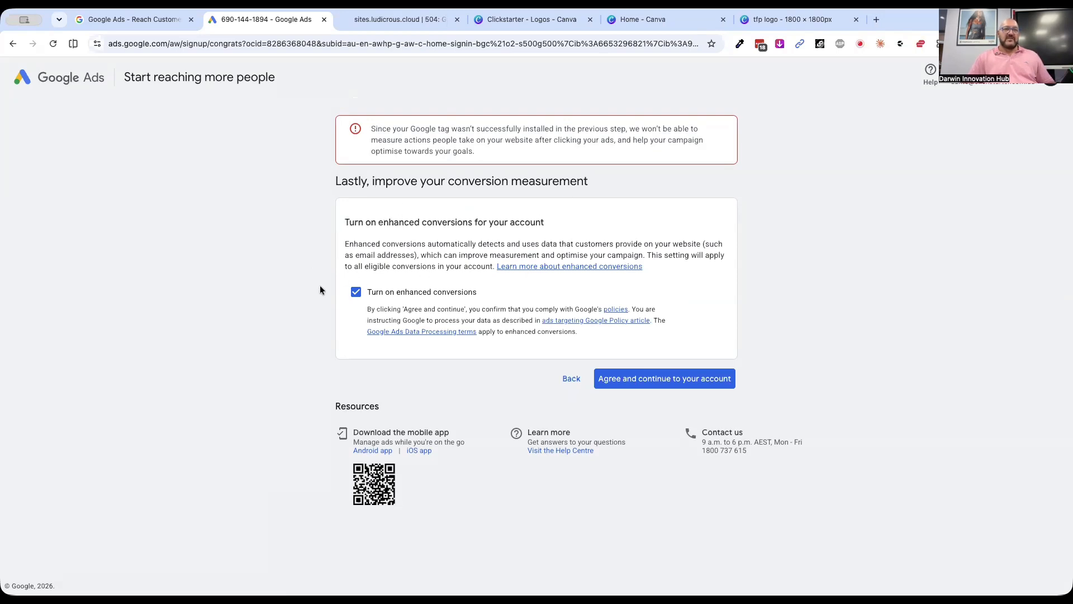
click(658, 381)
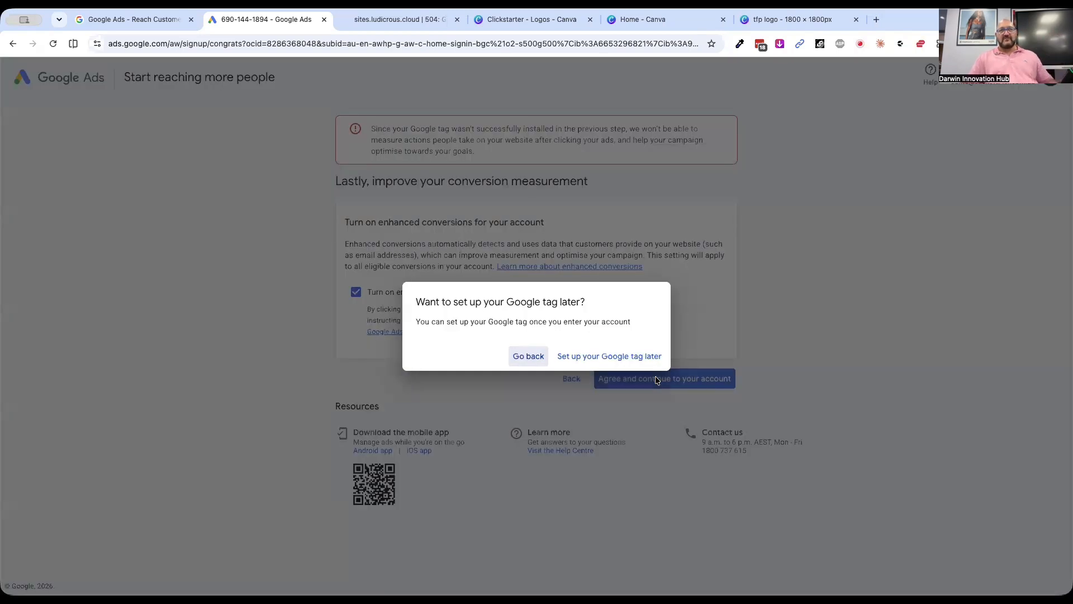
click(577, 358)
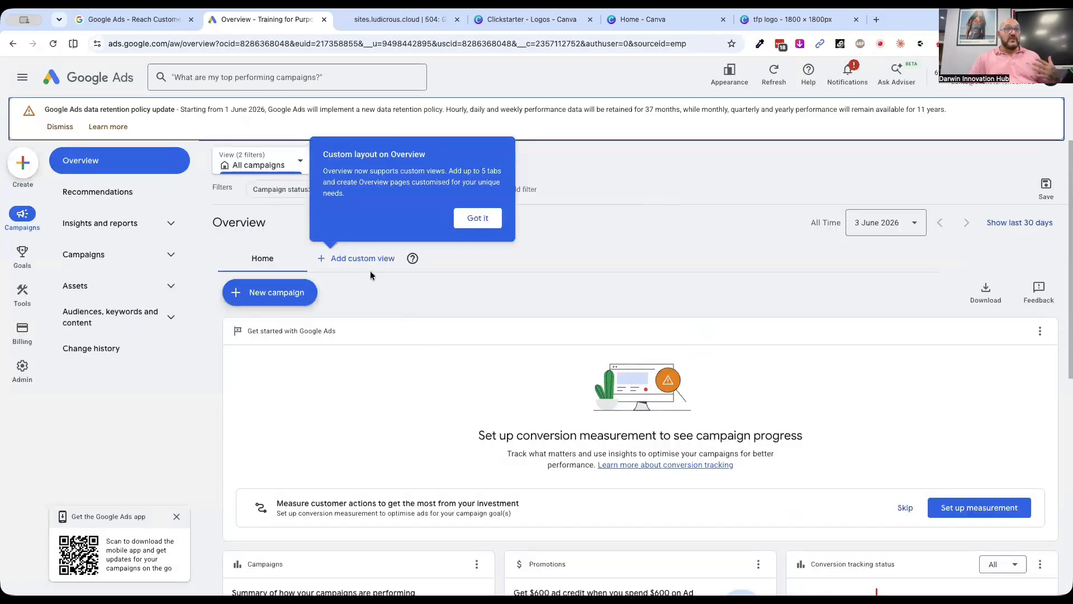
- Dismiss the custom layout introduction, cancel creating a customised view, and look over the account's Overview cards
click(475, 217)
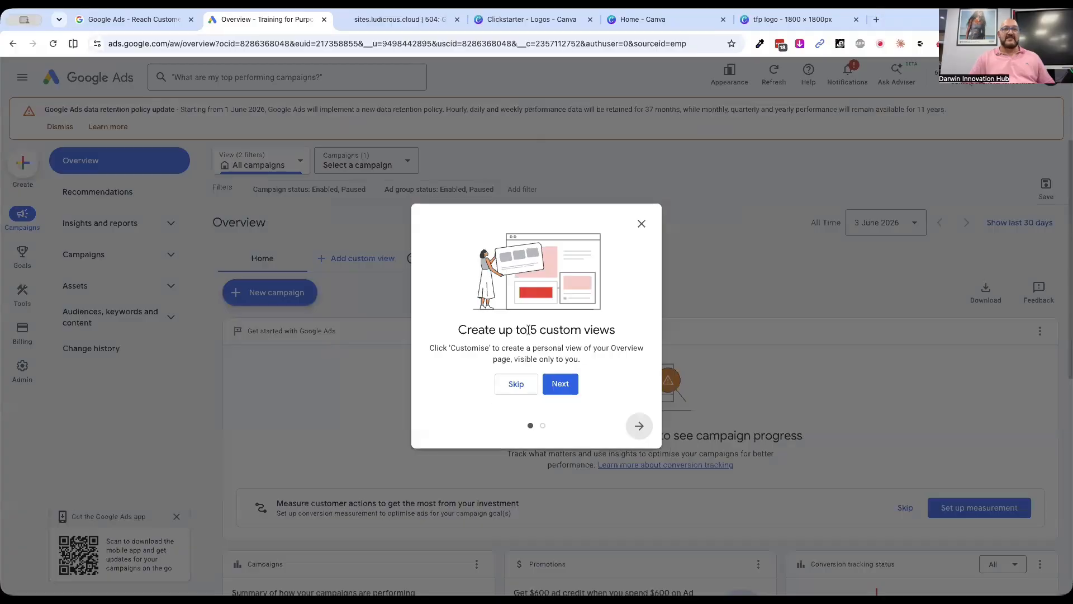
click(515, 383)
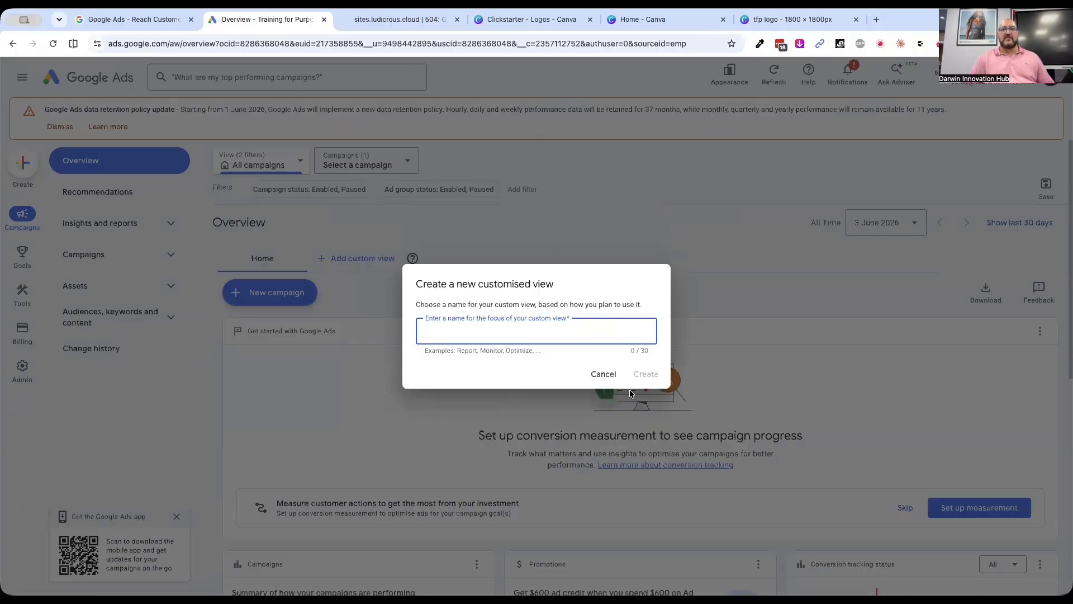
click(601, 375)
scroll(593, 226, down, 4)
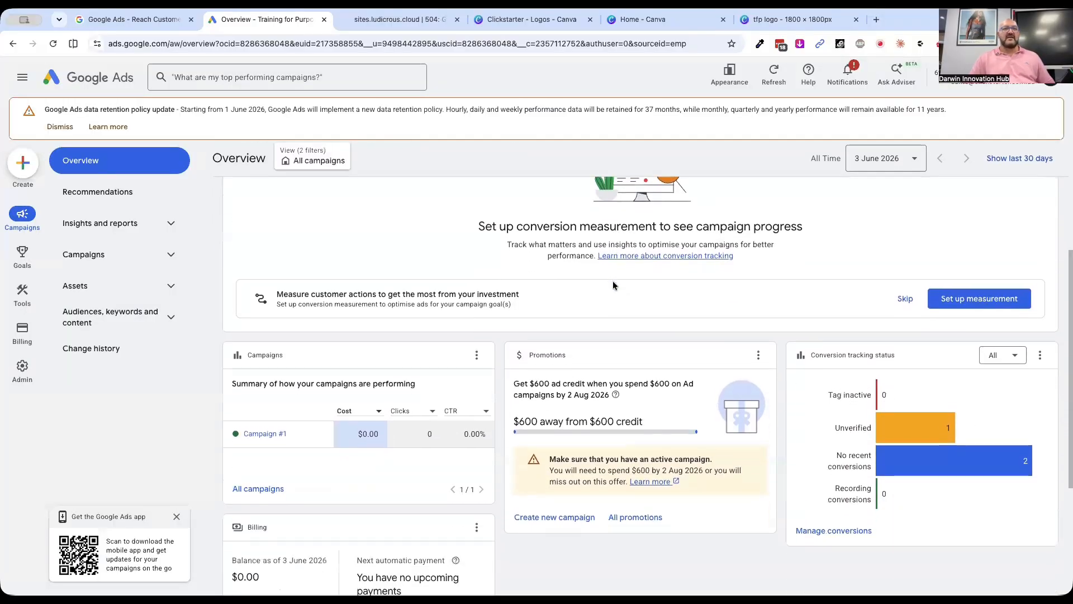
- Review the campaign, promotion, billing and conversion tracking summaries, and view Campaign #1's details and status options without changing them
scroll(613, 282, down, 2)
mouse_move(264, 323)
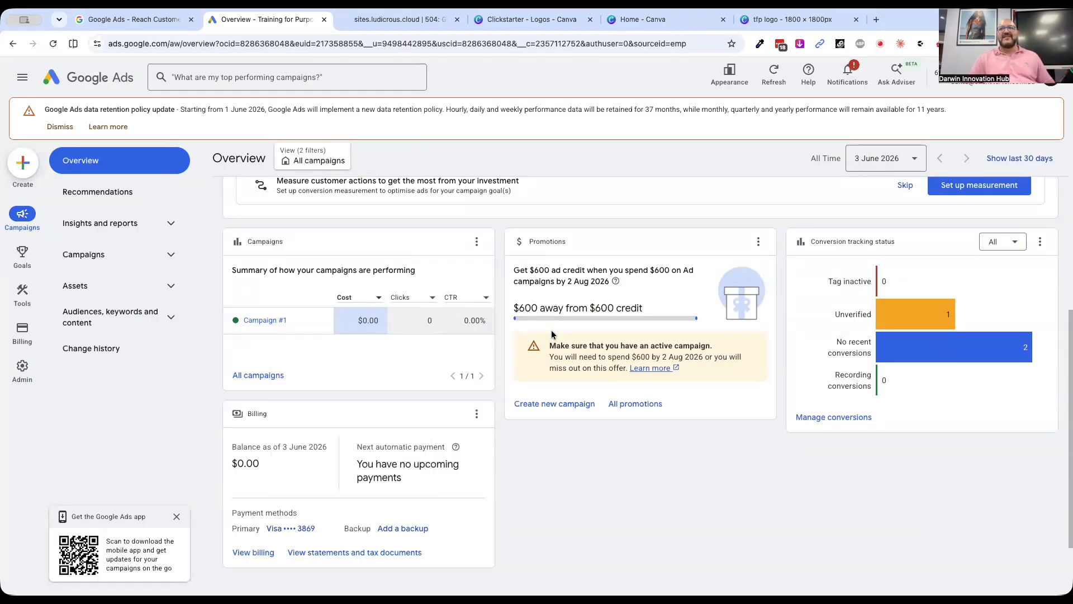
scroll(551, 334, up, 6)
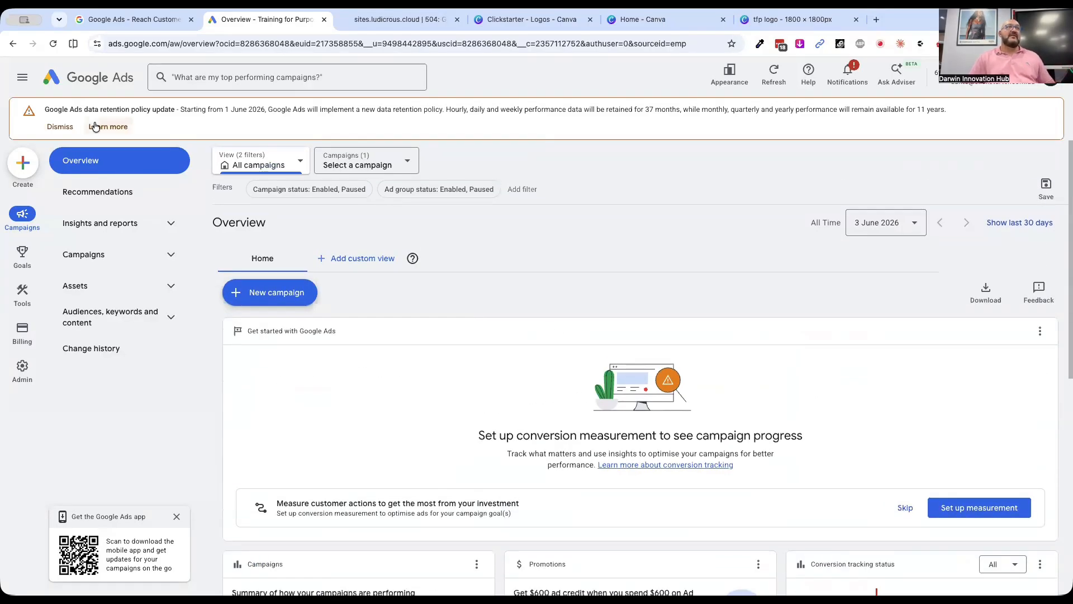
scroll(372, 390, down, 4)
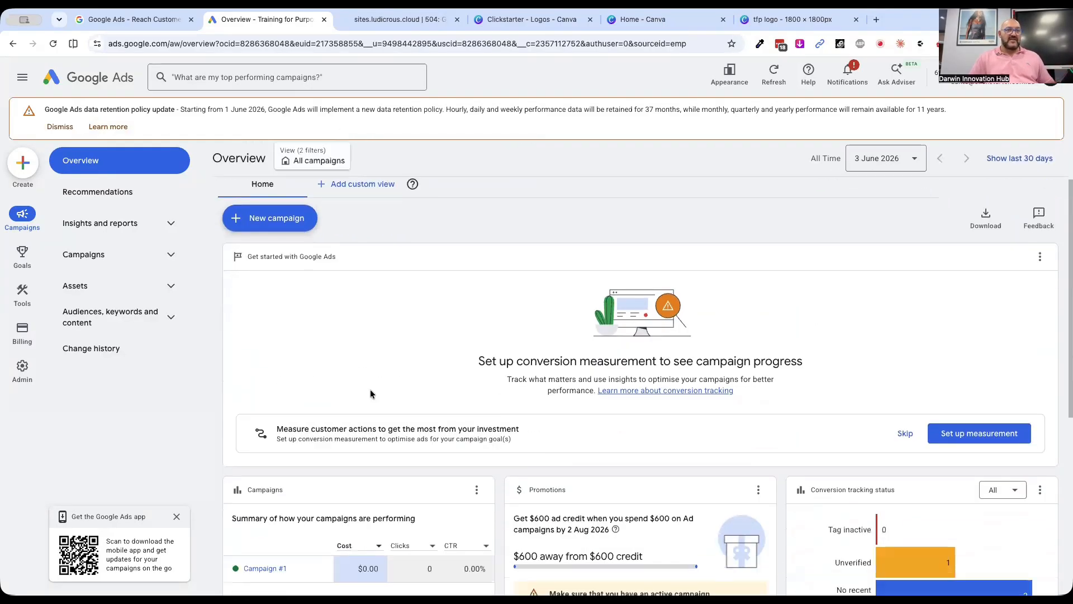
mouse_move(355, 463)
scroll(355, 463, down, 1)
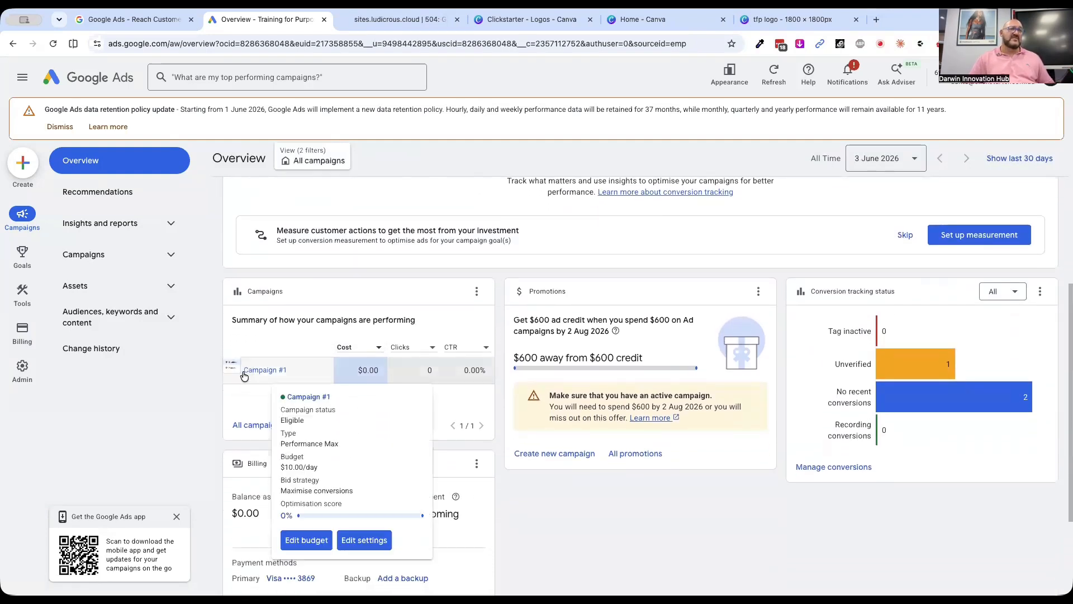
click(241, 375)
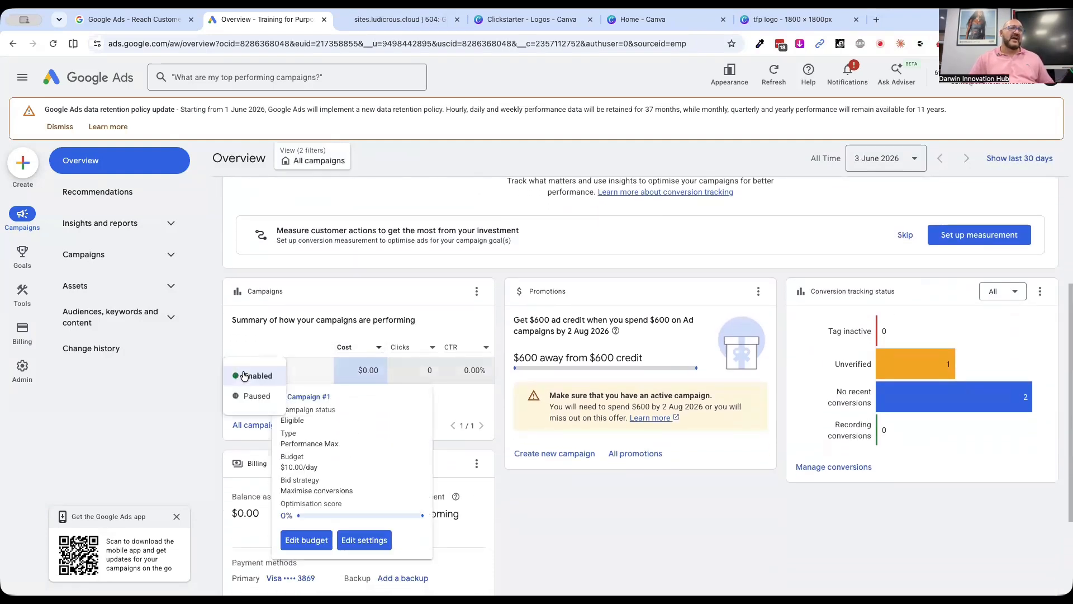
click(263, 338)
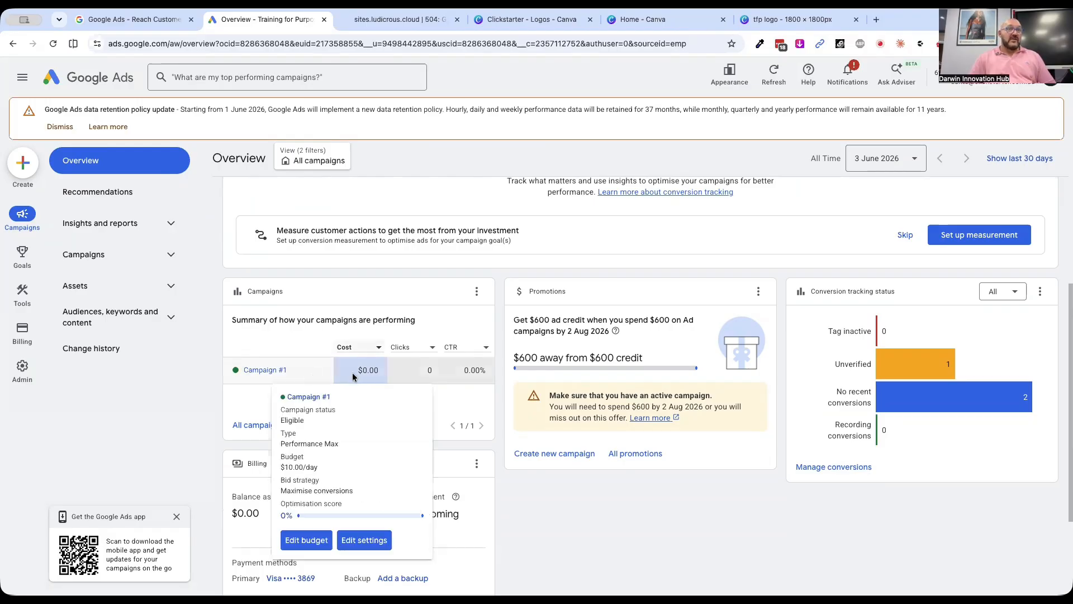
- Check the missing Google tag issue in Campaign #1's diagnostics, then skip the conversion measurement setup
scroll(358, 378, up, 2)
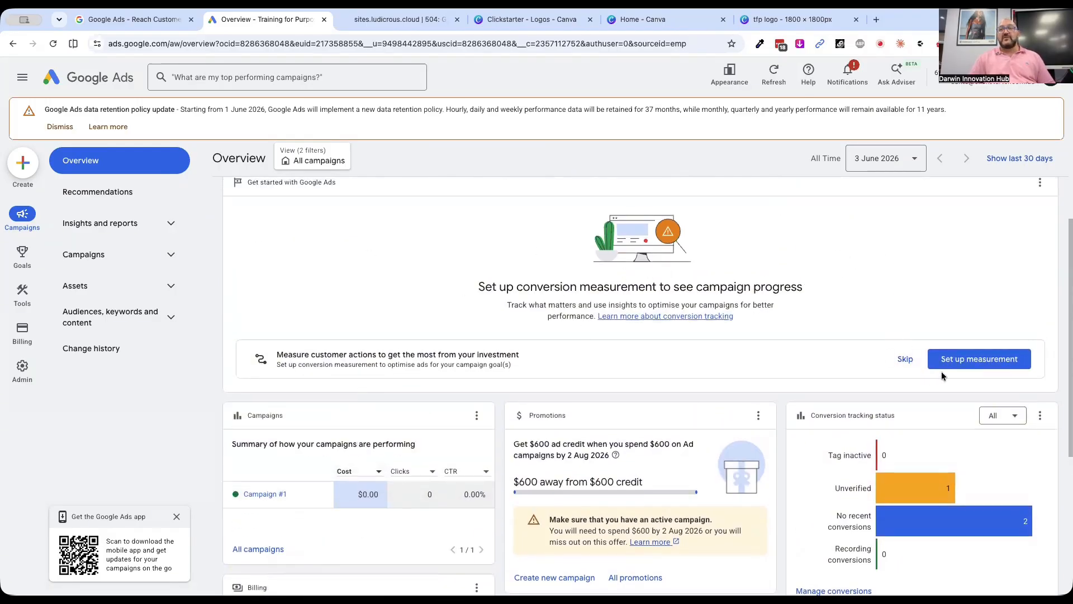
click(958, 364)
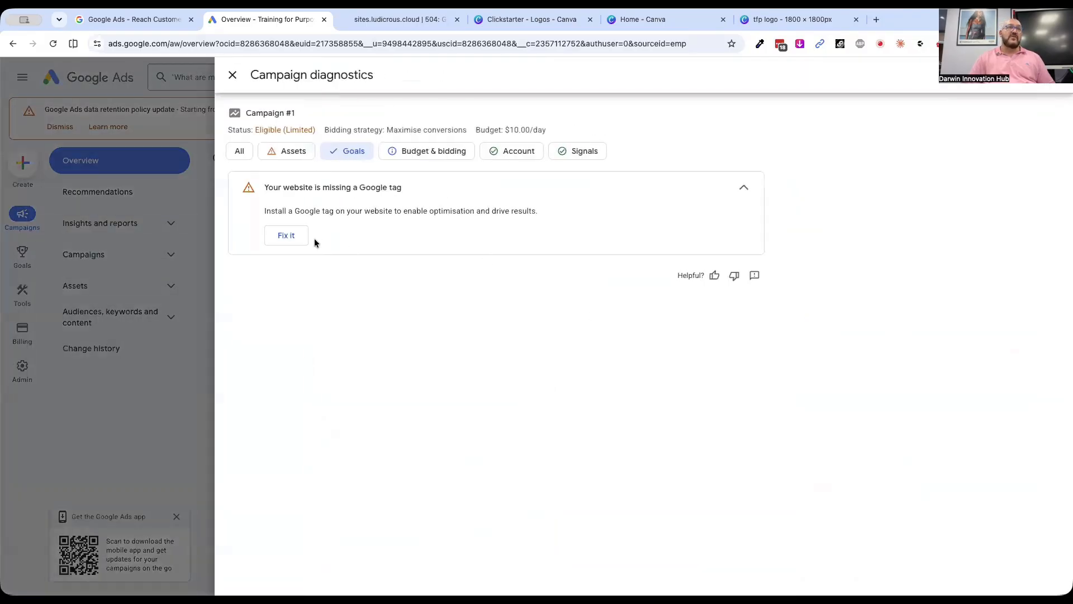
click(281, 242)
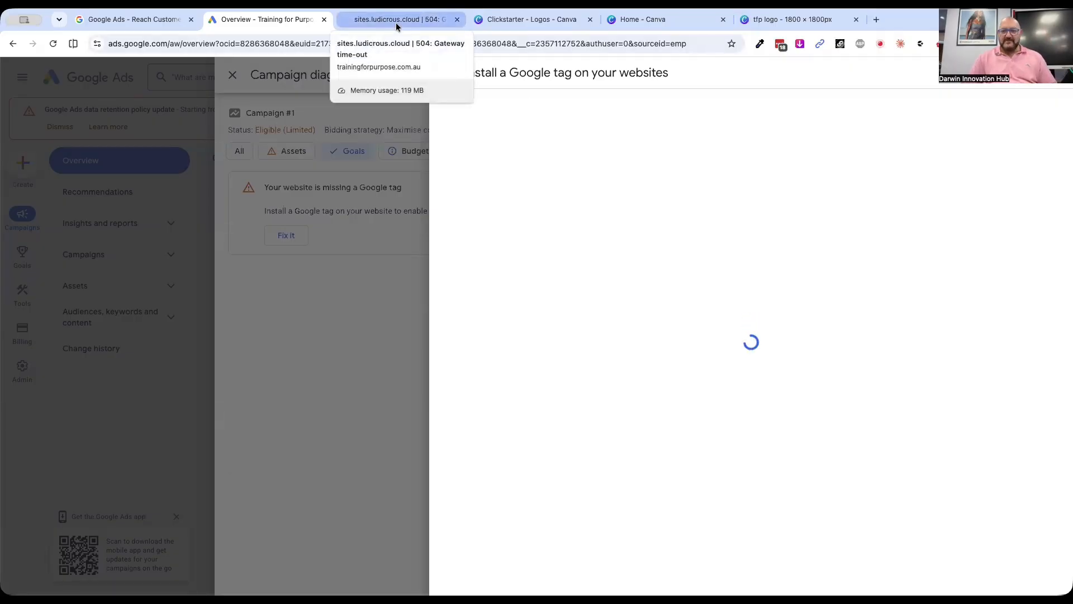
click(270, 320)
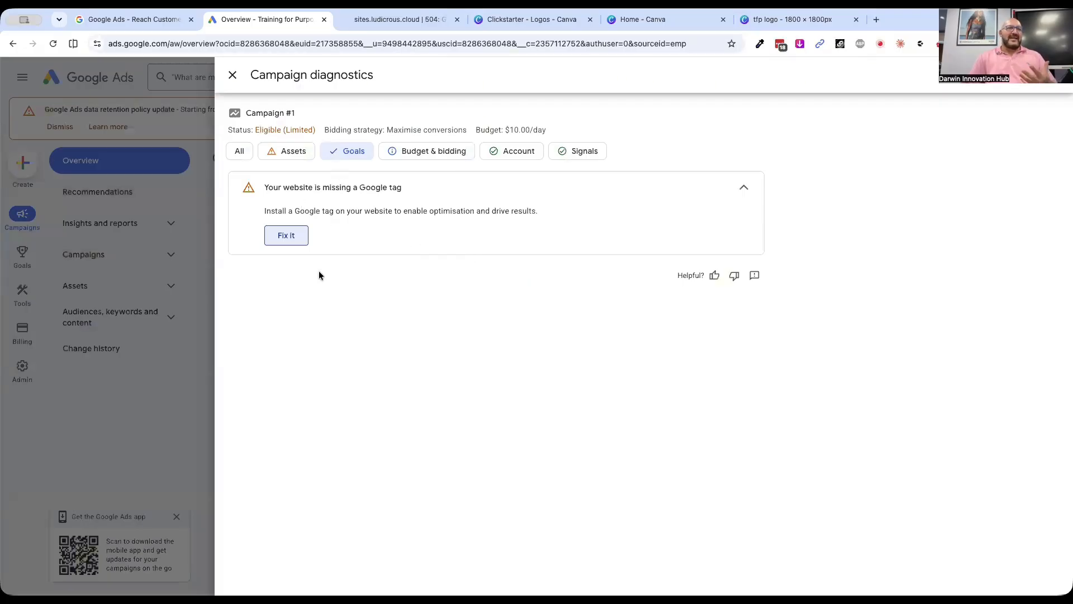
click(232, 75)
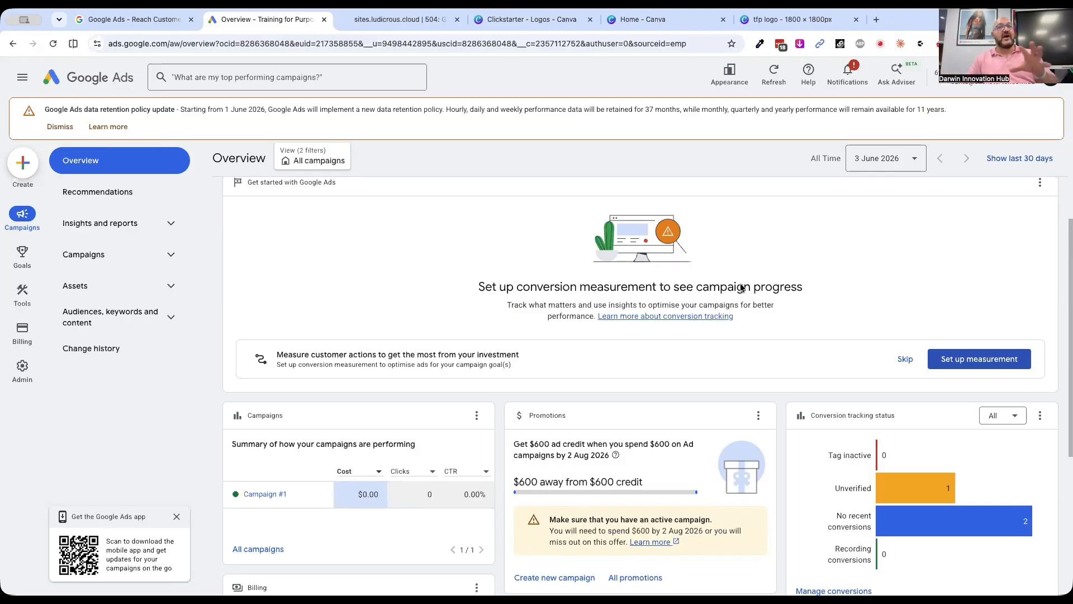
click(902, 362)
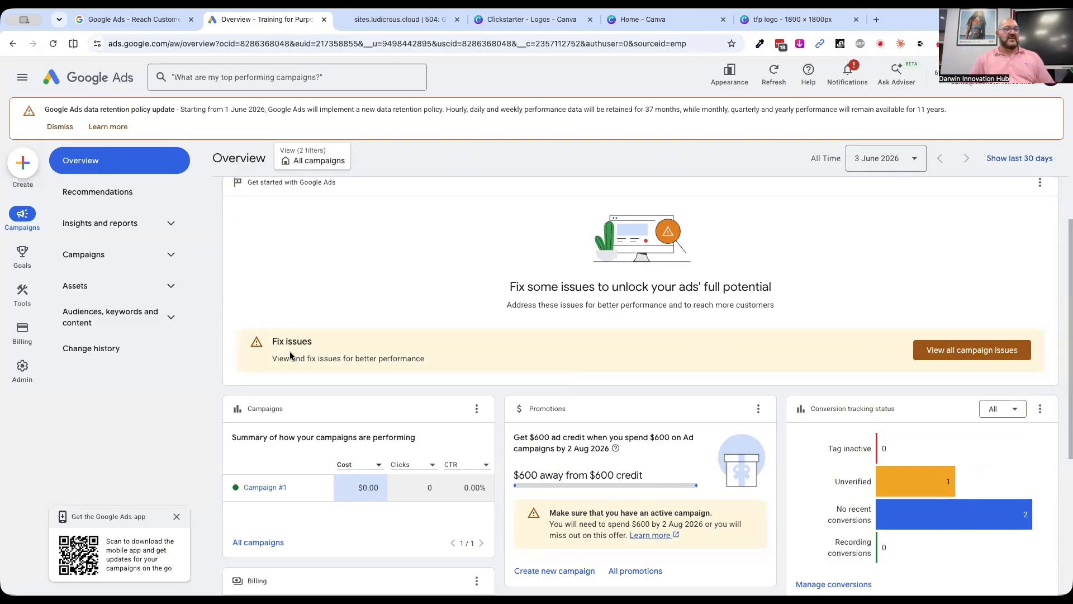
- Open Keyword Planner from the planning tools
mouse_move(31, 252)
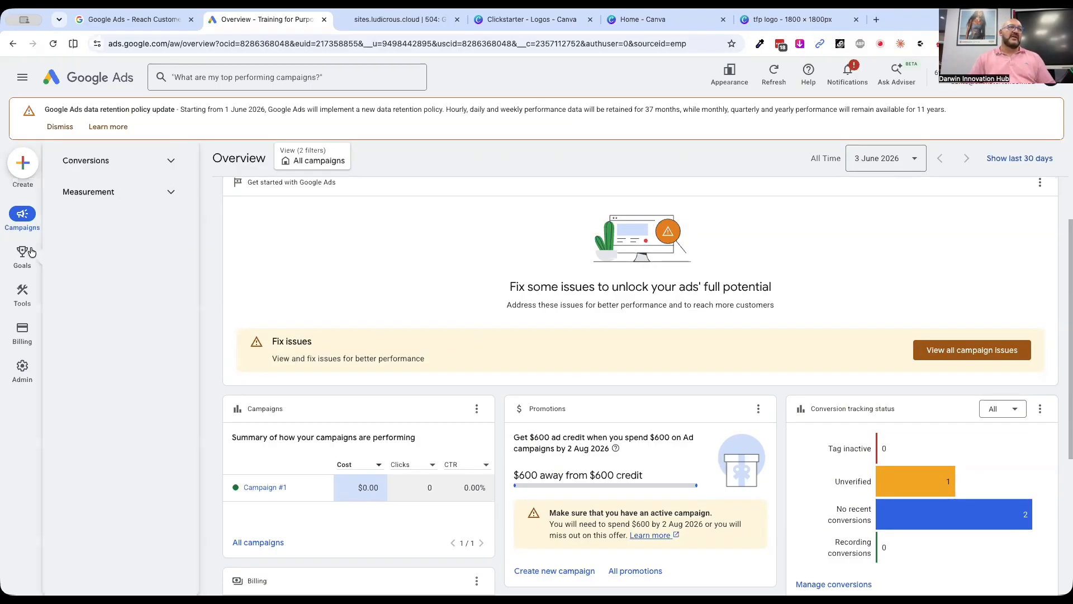
mouse_move(18, 301)
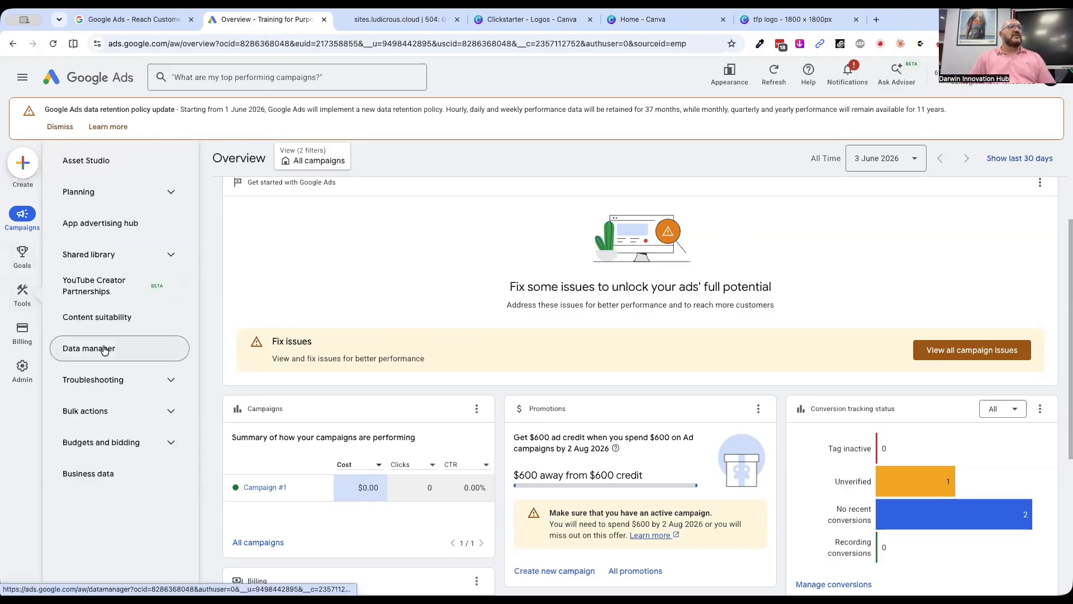
click(96, 196)
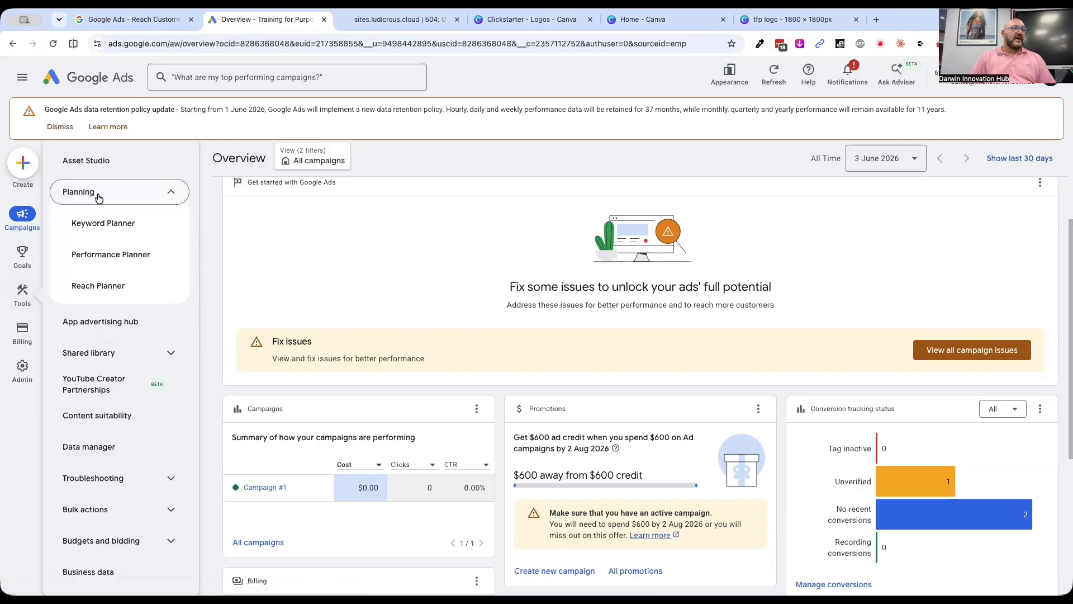
click(96, 235)
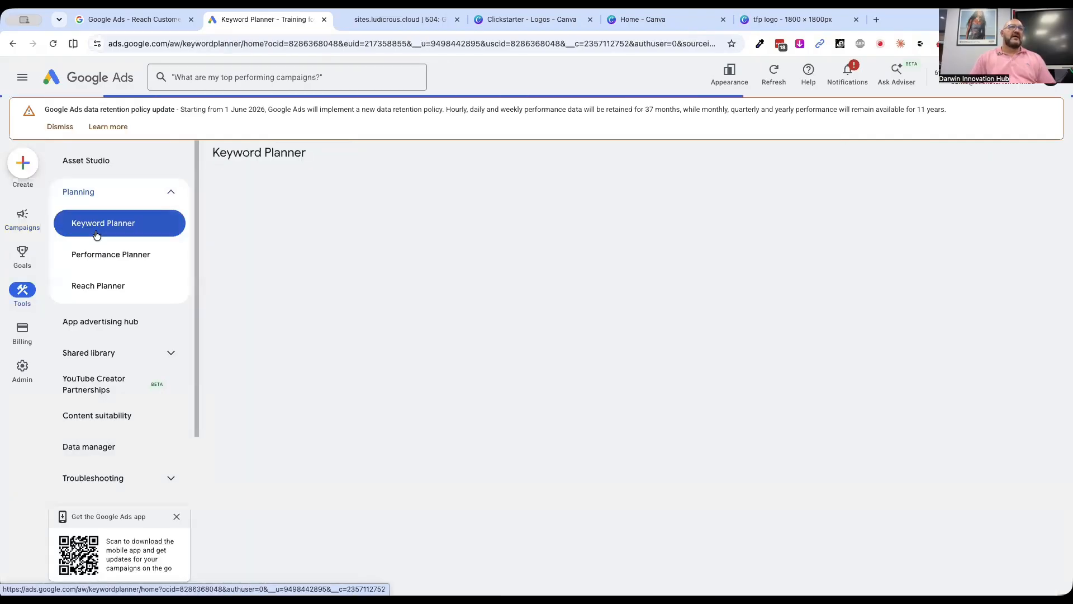
click(49, 128)
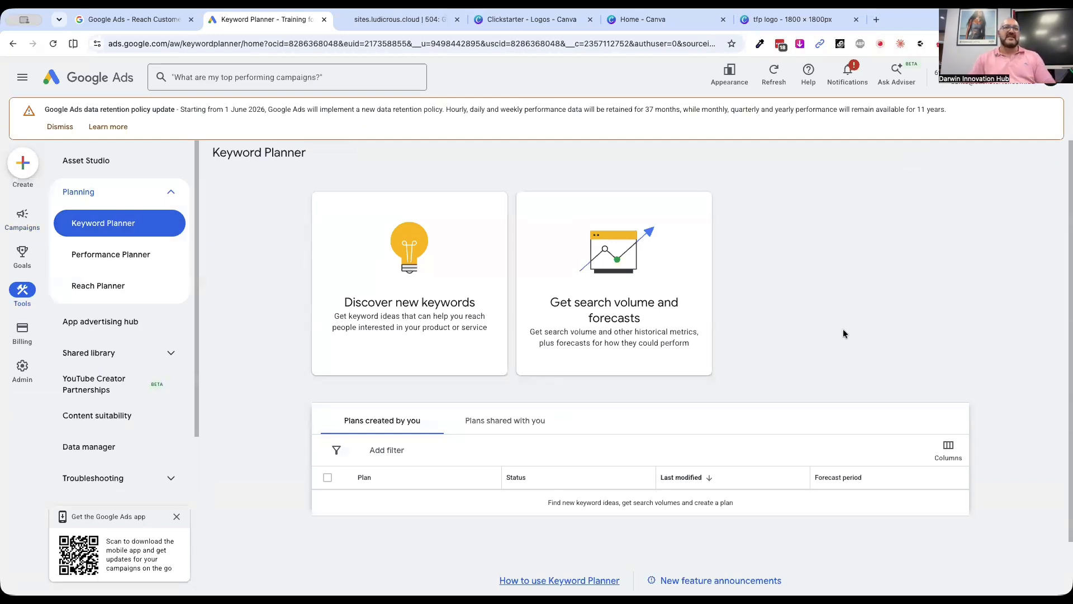
- Get search volume and forecasts for the keywords corporate training, nfp training, air training and digital skills training
click(612, 304)
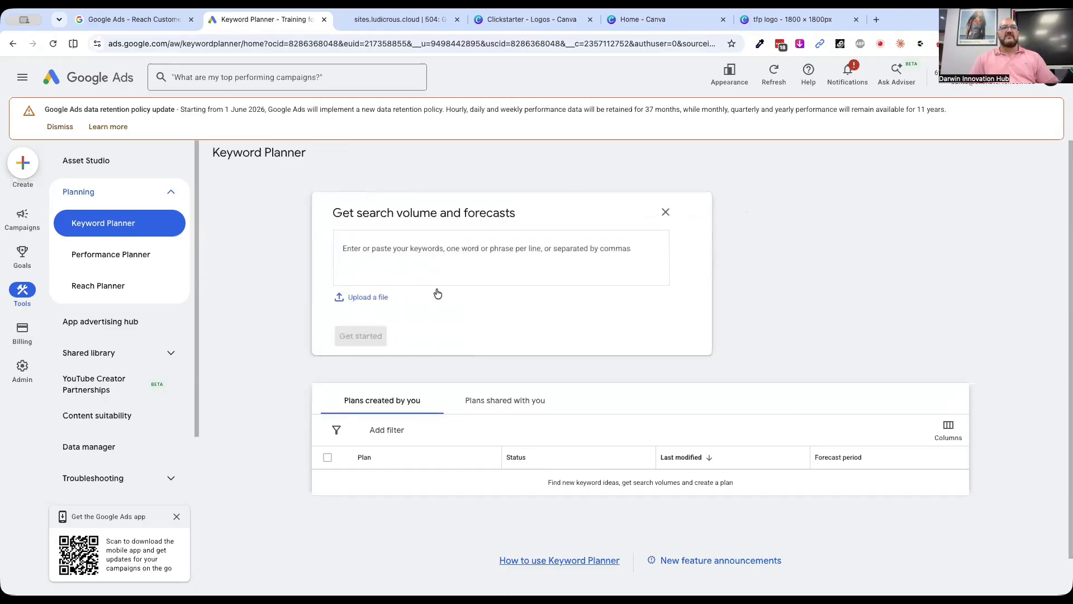
text(traini)
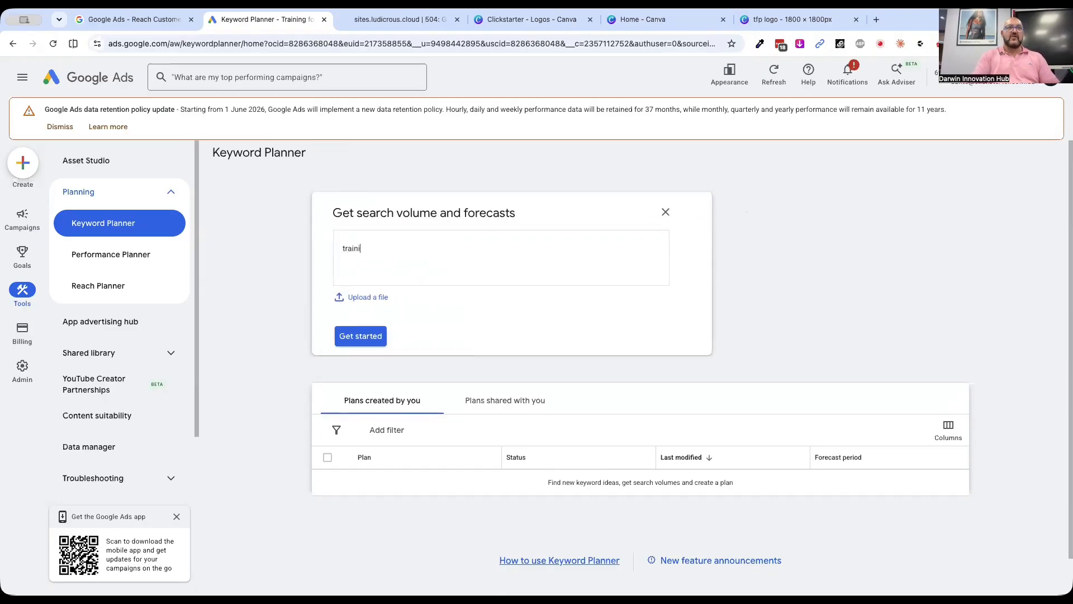
key(BackSpace)
key(BackSpace)
text(corporate tr)
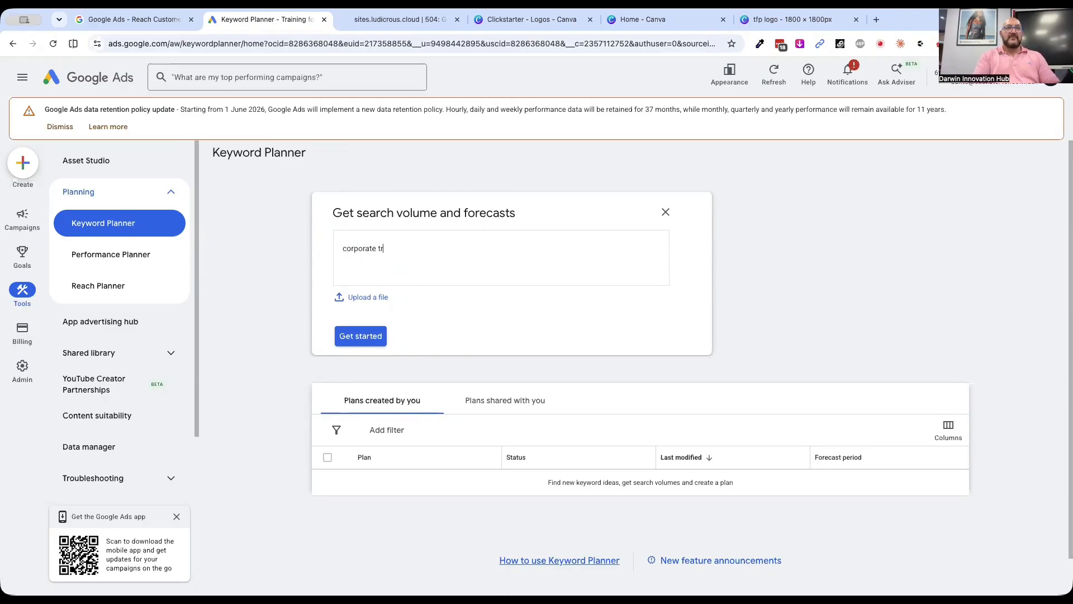
text(aining)
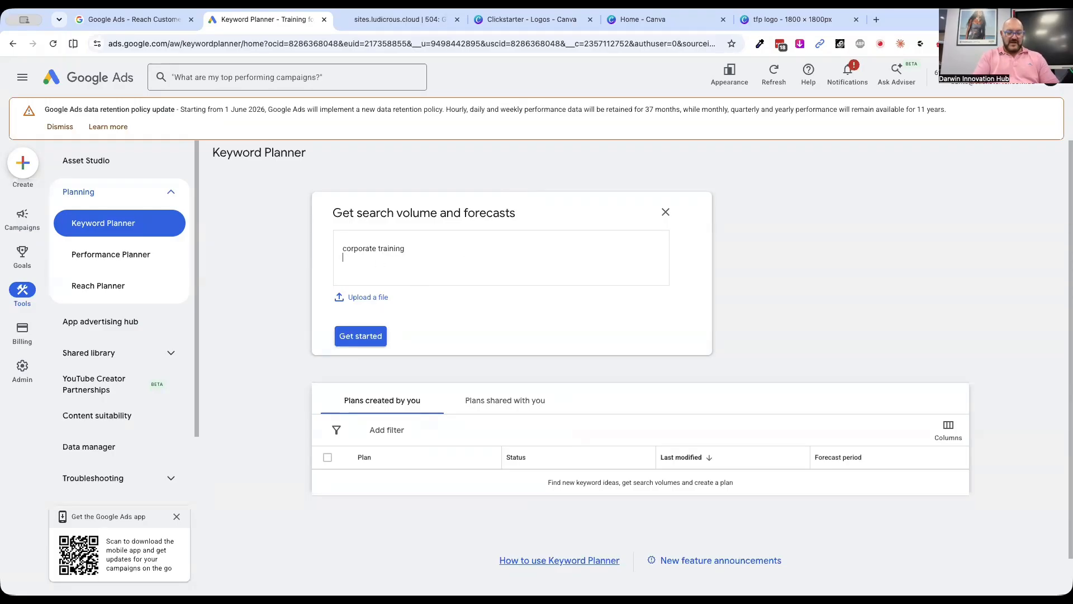
text(nfp training)
key(Return)
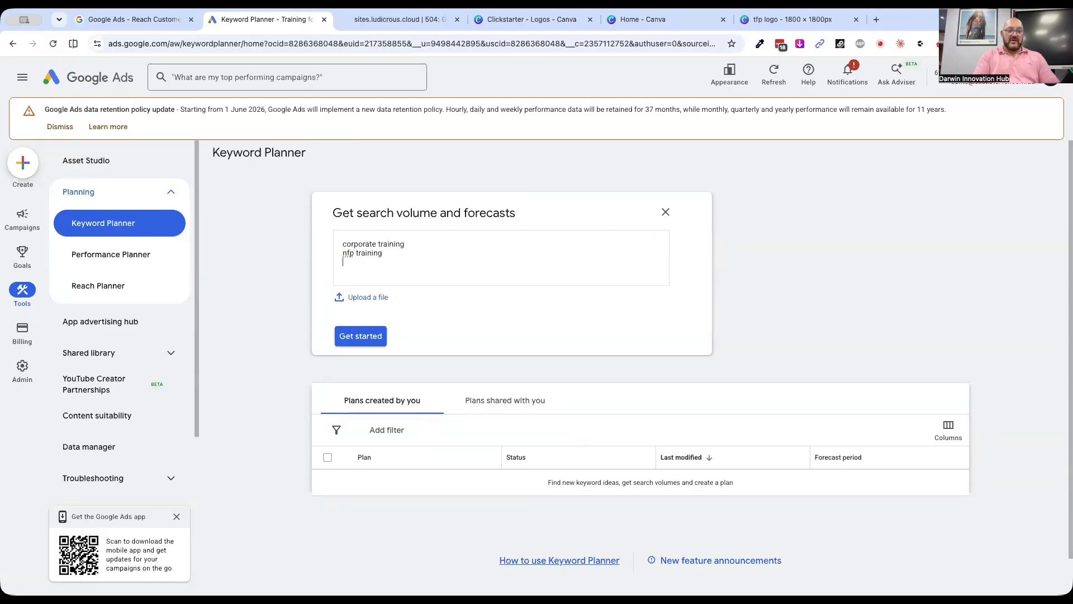
text(air training)
key(Return)
text(di)
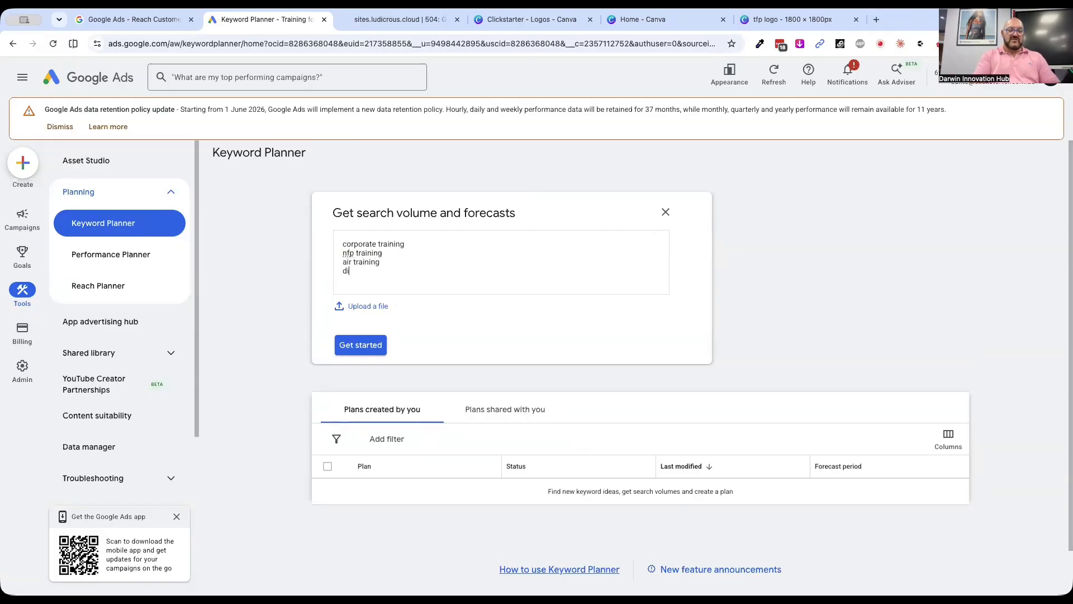
text(gital sk)
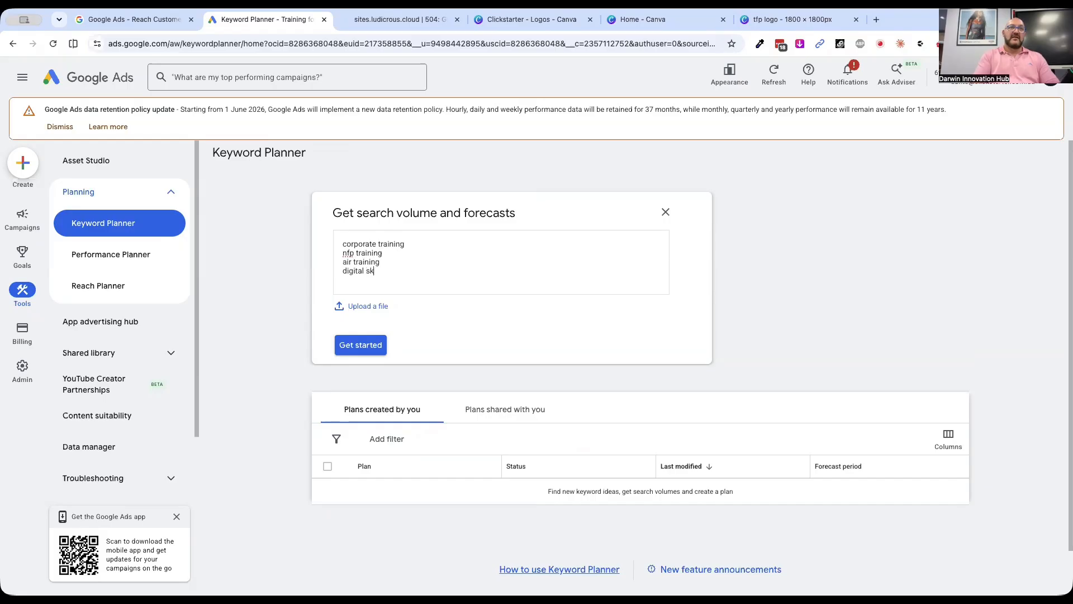
text(ills training)
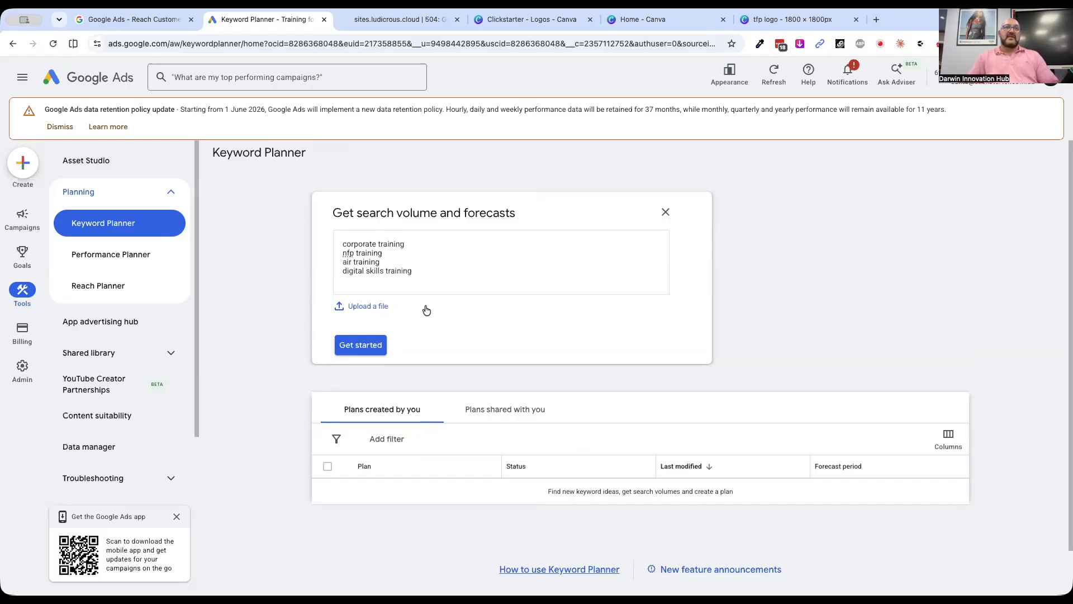
click(361, 345)
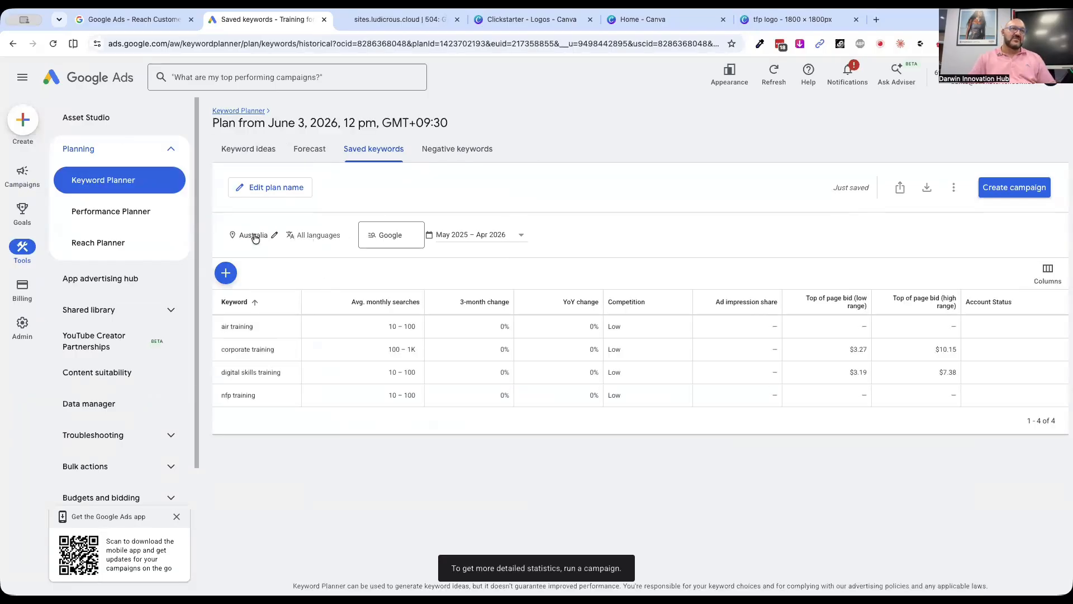
- Replace Australia with the state of Northern Territory, Australia as the keyword plan's location and save it
scroll(275, 236, up, 5)
scroll(259, 247, down, 3)
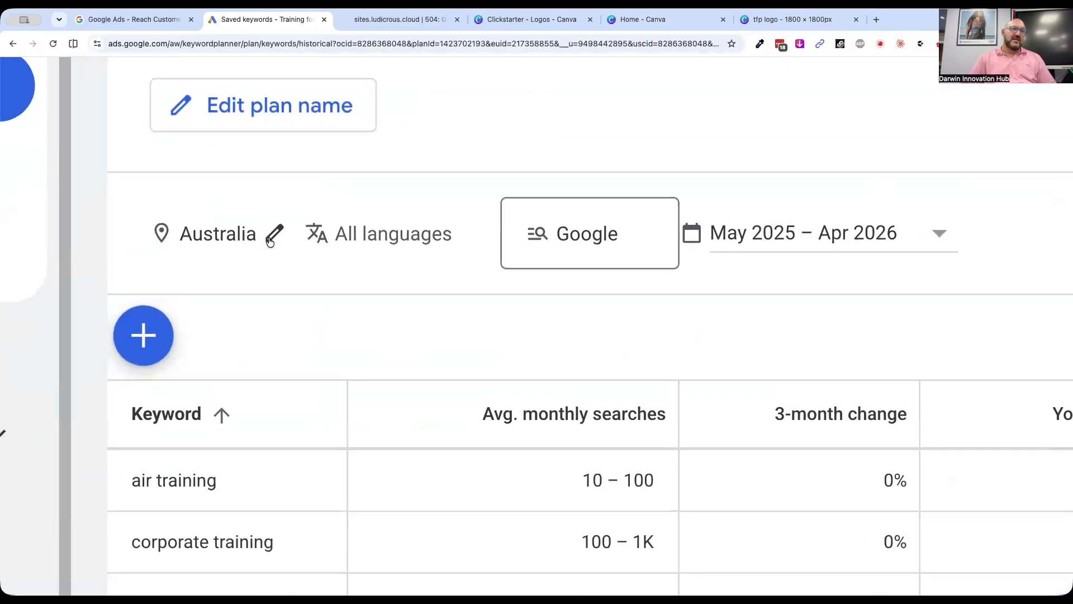
click(268, 236)
scroll(283, 236, down, 3)
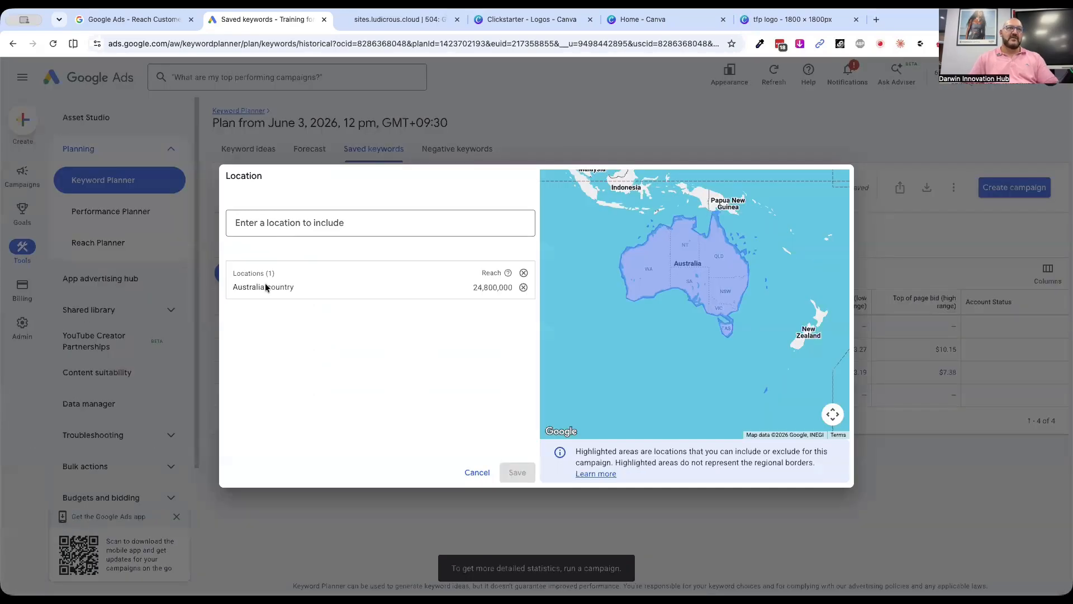
click(279, 223)
text(Darwin)
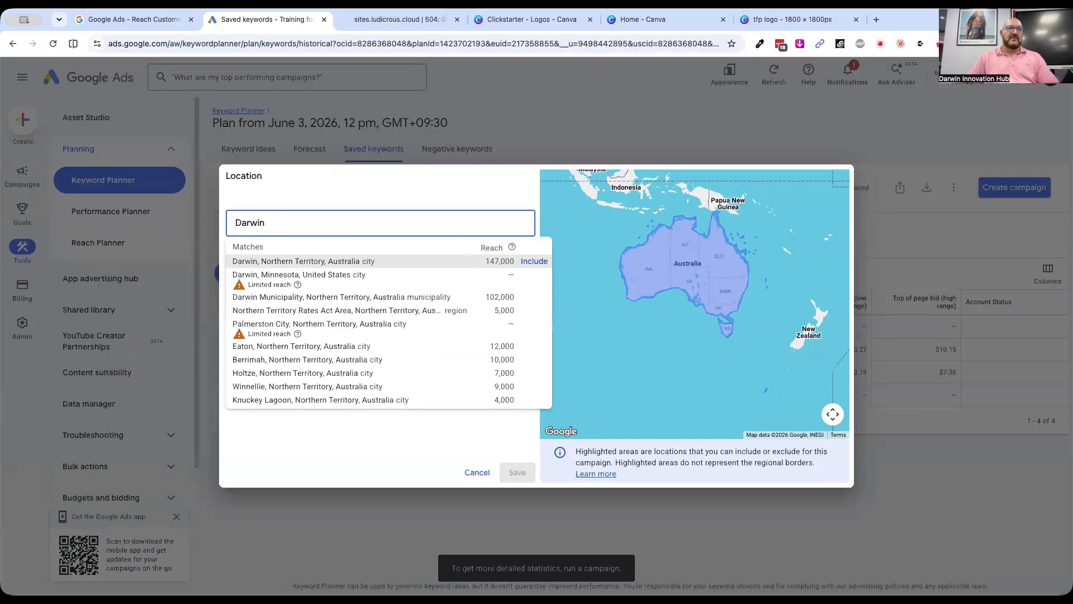
text(N)
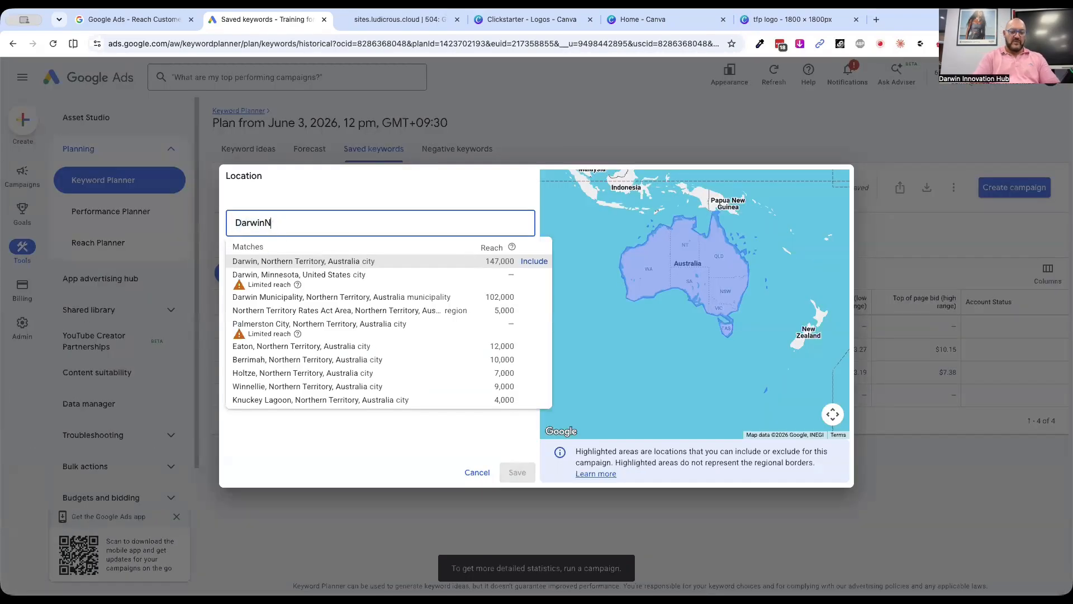
text(orthern)
key(ctrl+a)
text(Northern Terr)
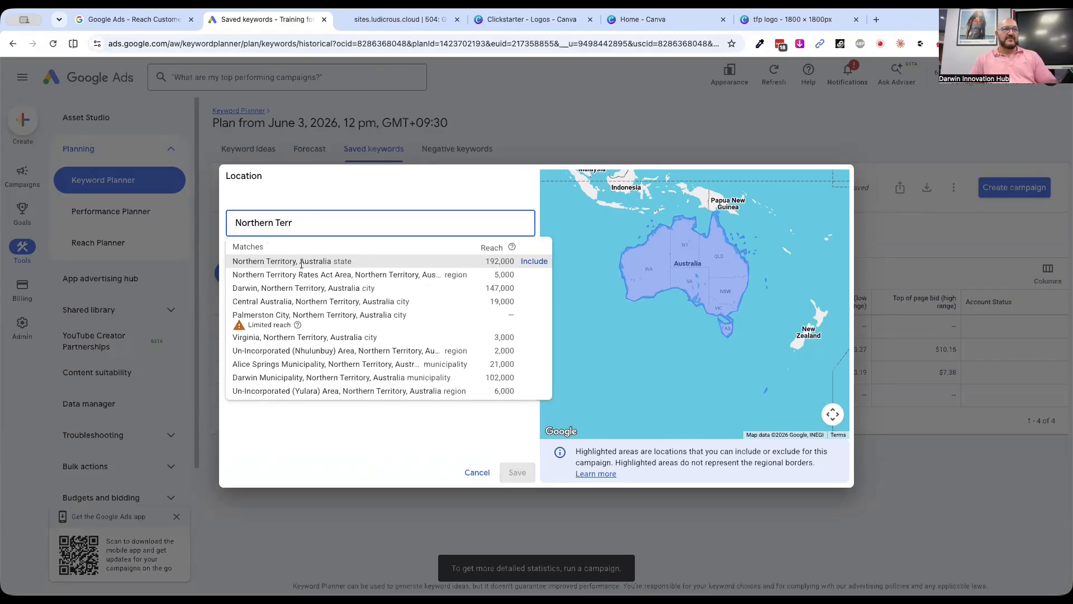
click(534, 263)
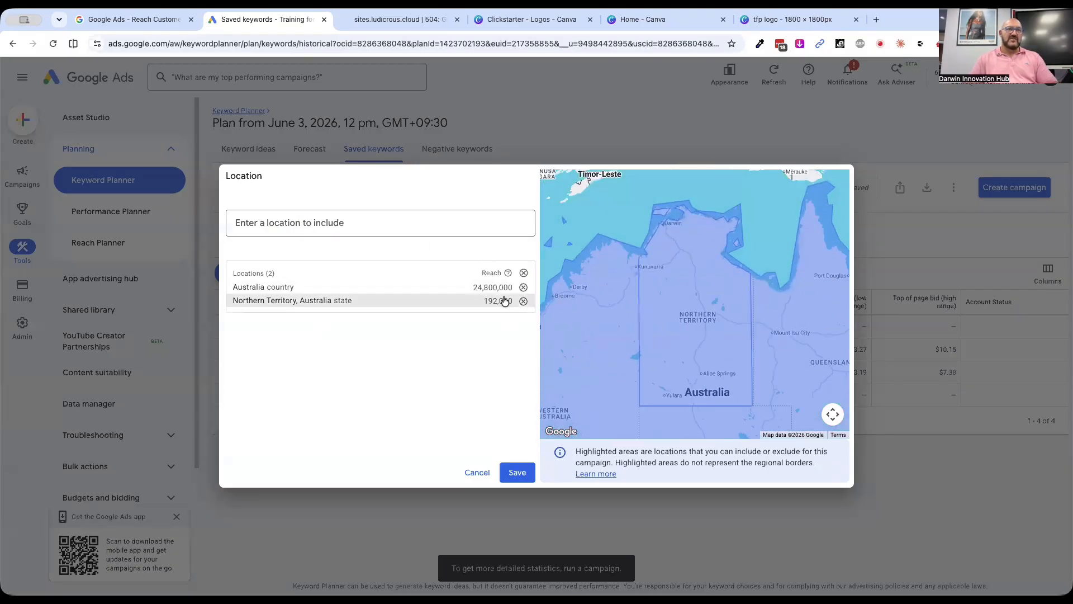
click(523, 288)
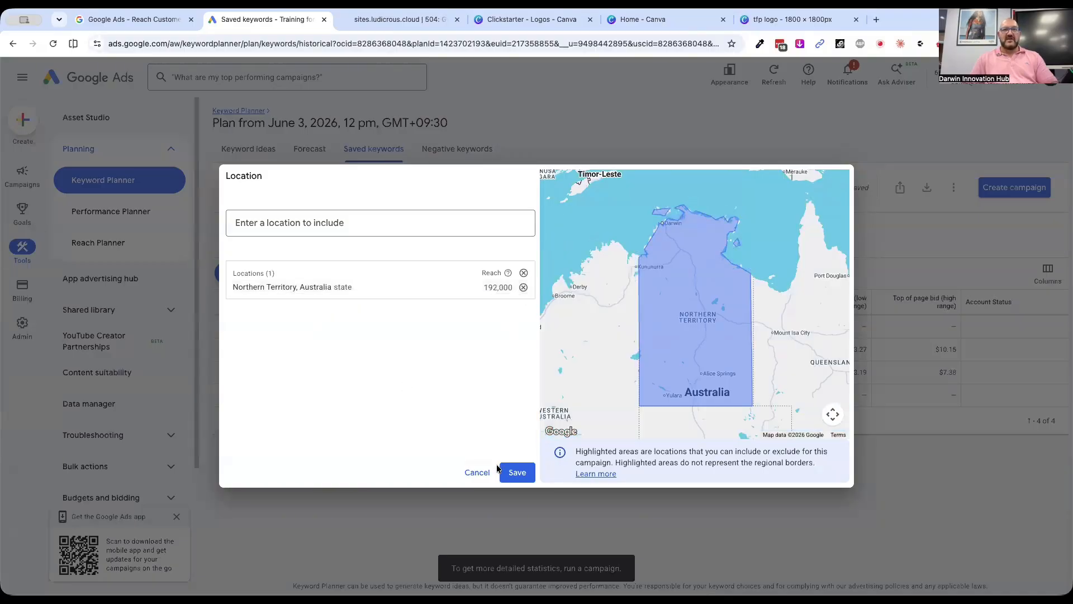
click(517, 468)
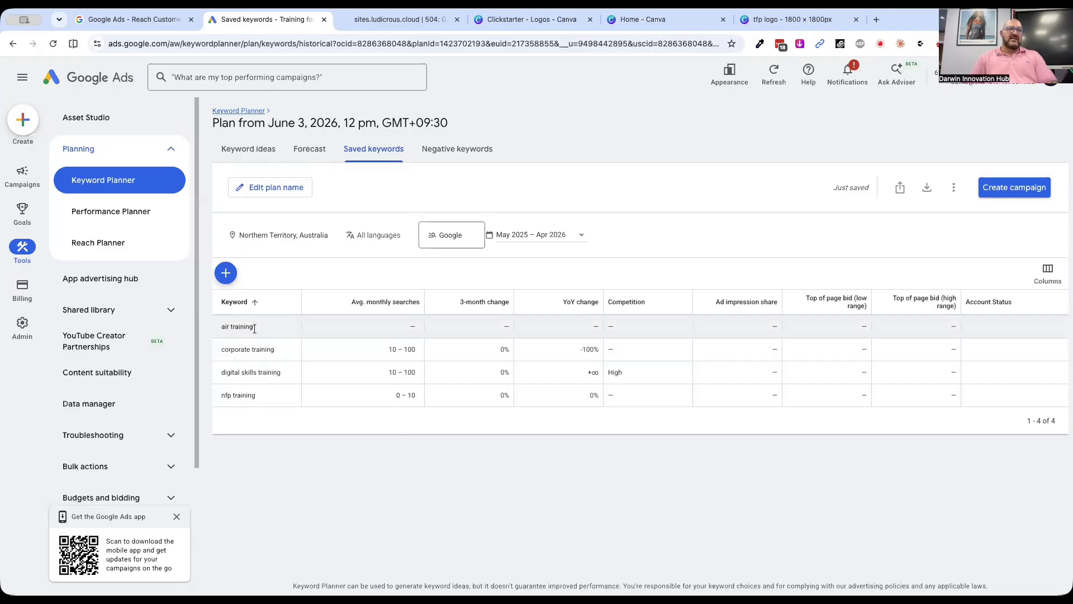
click(280, 187)
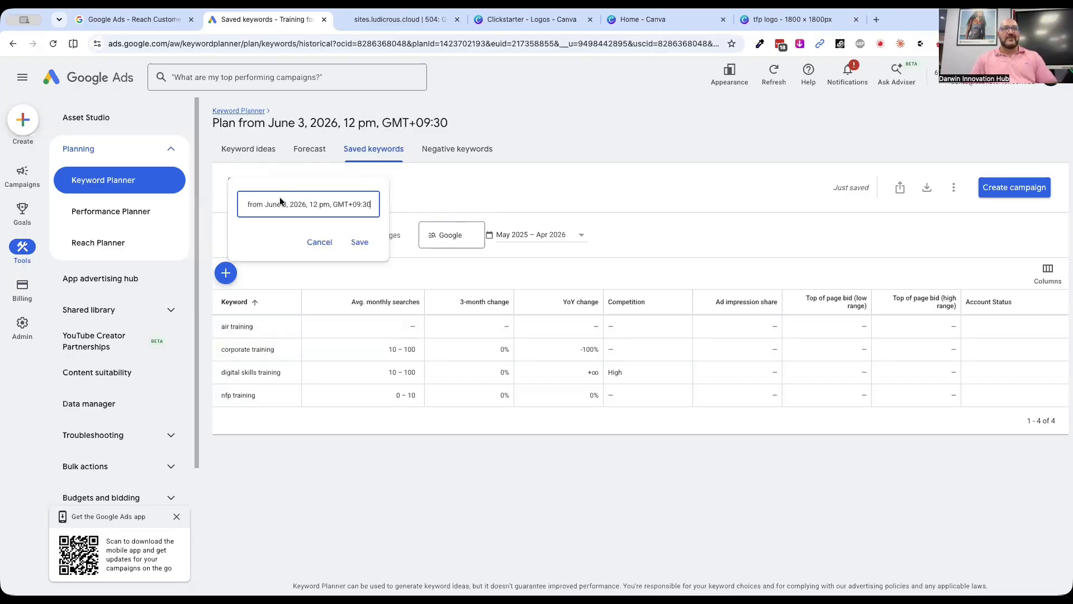
click(421, 186)
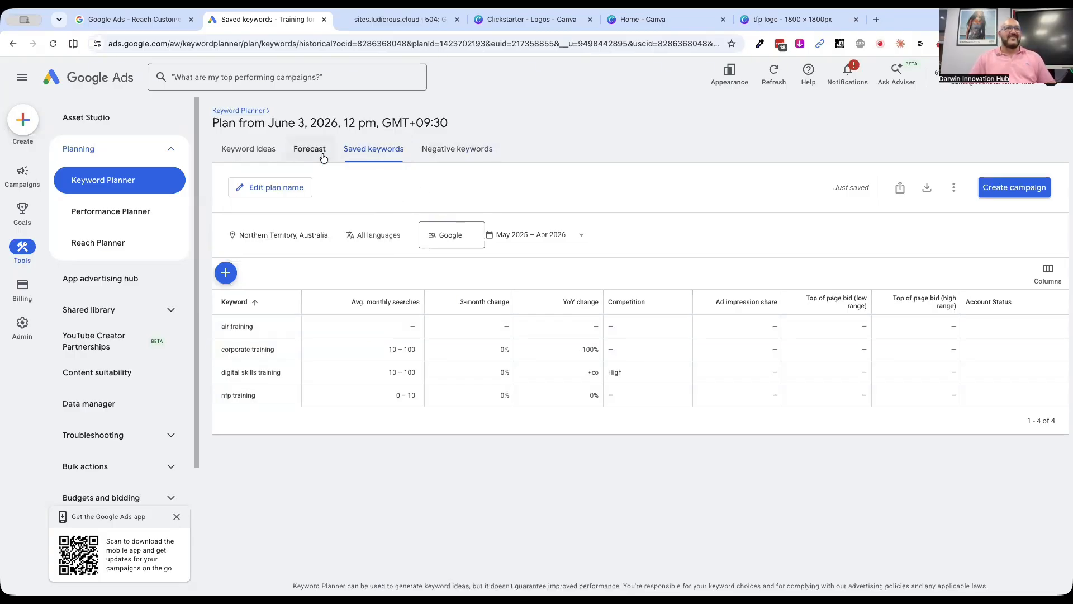
click(368, 155)
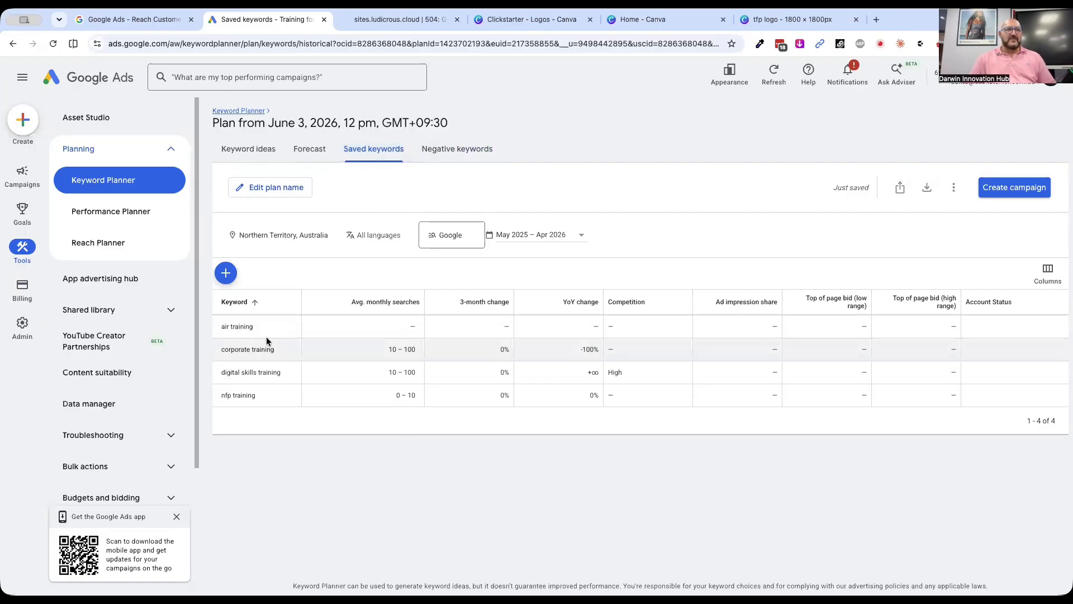
- View the plan's keyword ideas and forecast, and return to its saved keywords
click(255, 147)
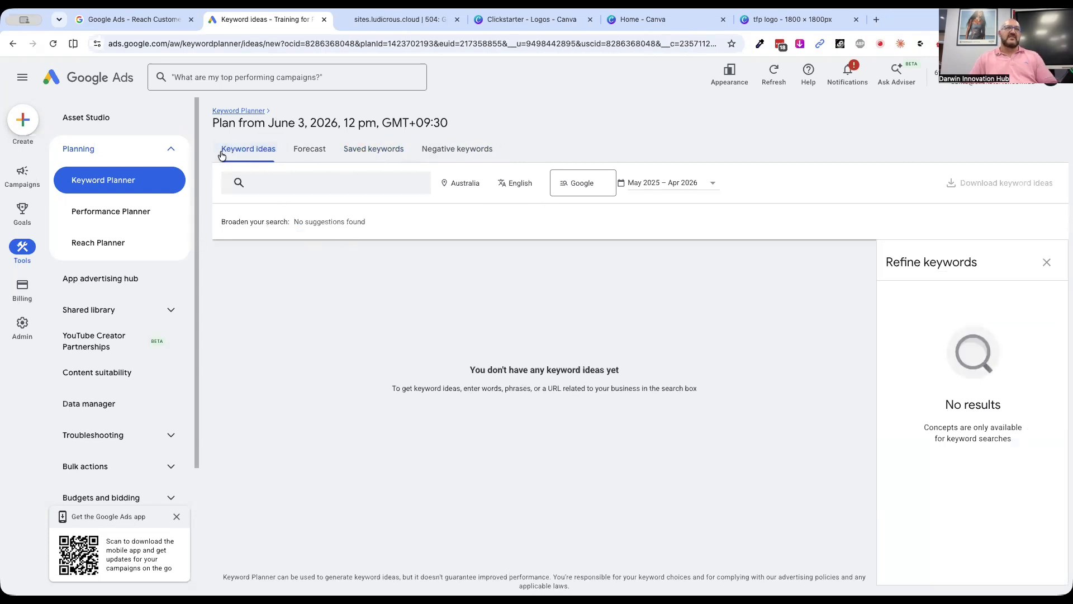
click(308, 156)
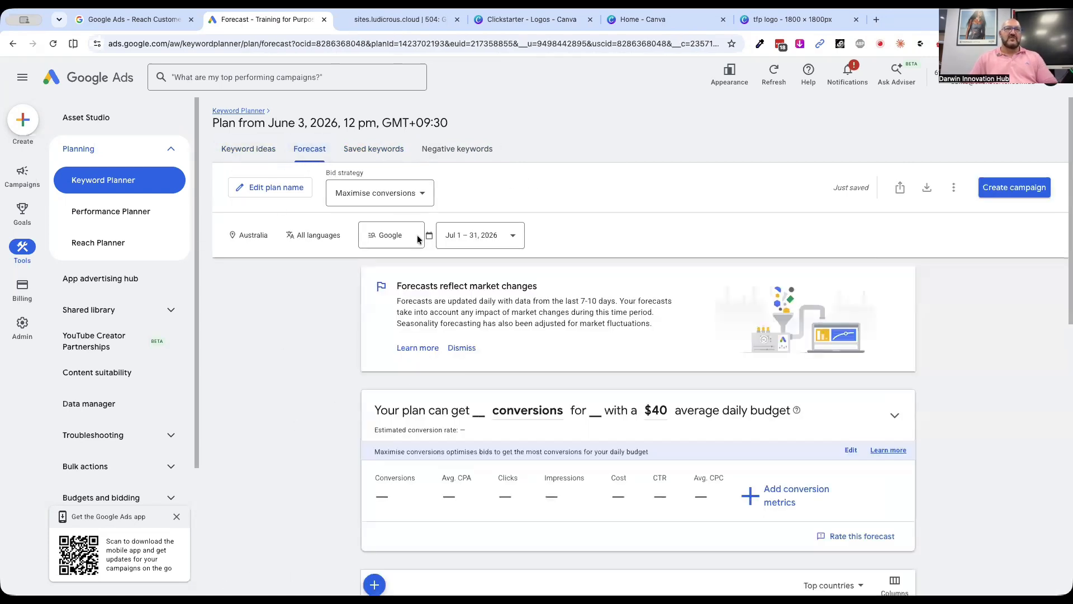
click(376, 153)
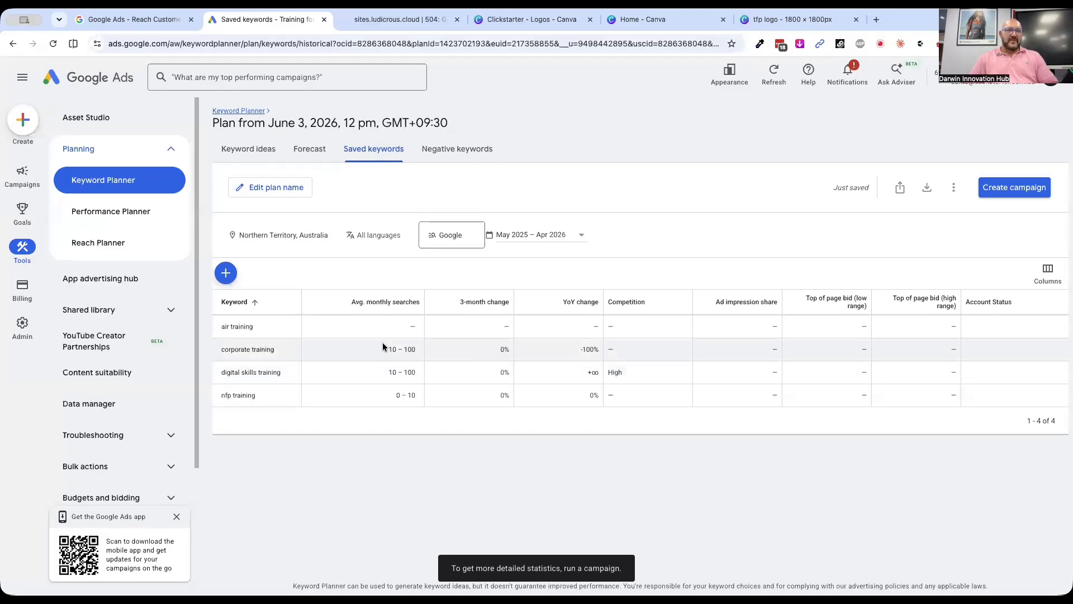
- Examine the average monthly searches, 3-month change and YoY change of the saved training keywords
scroll(396, 355, up, 5)
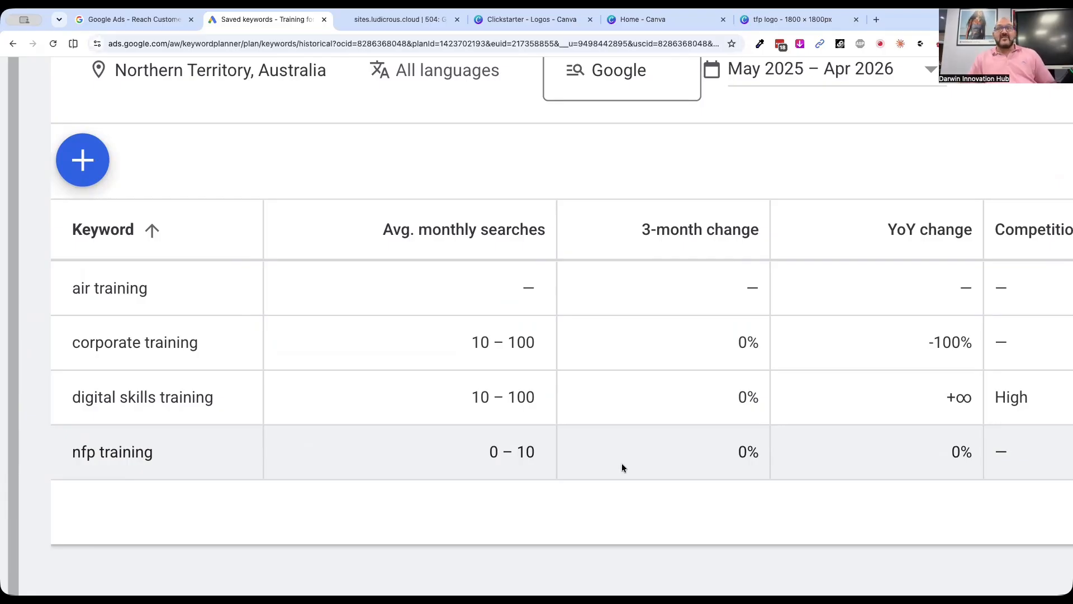
scroll(620, 464, right, 5)
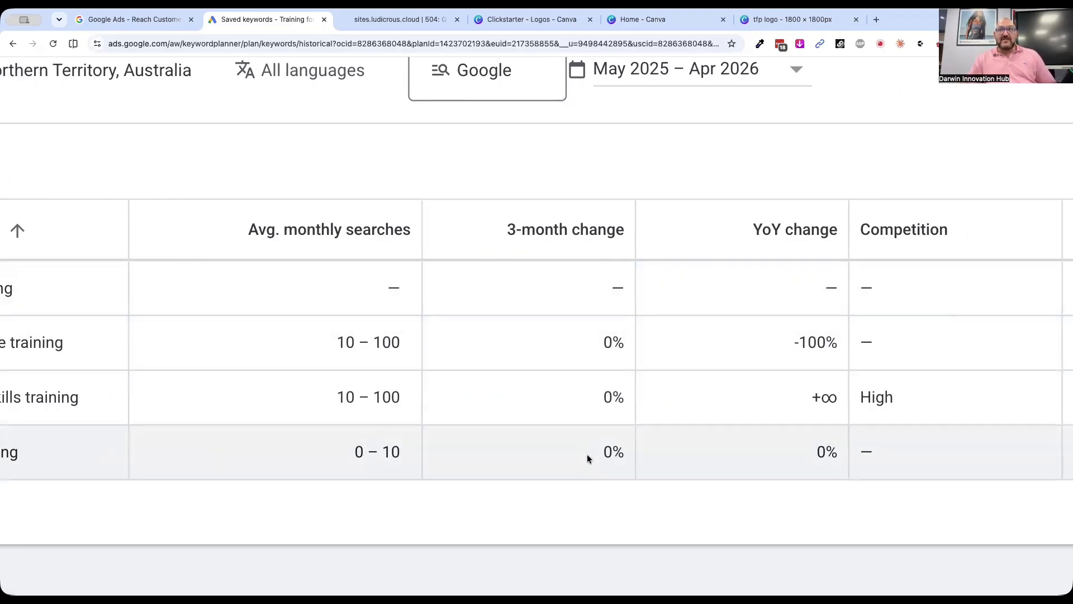
scroll(587, 458, right, 7)
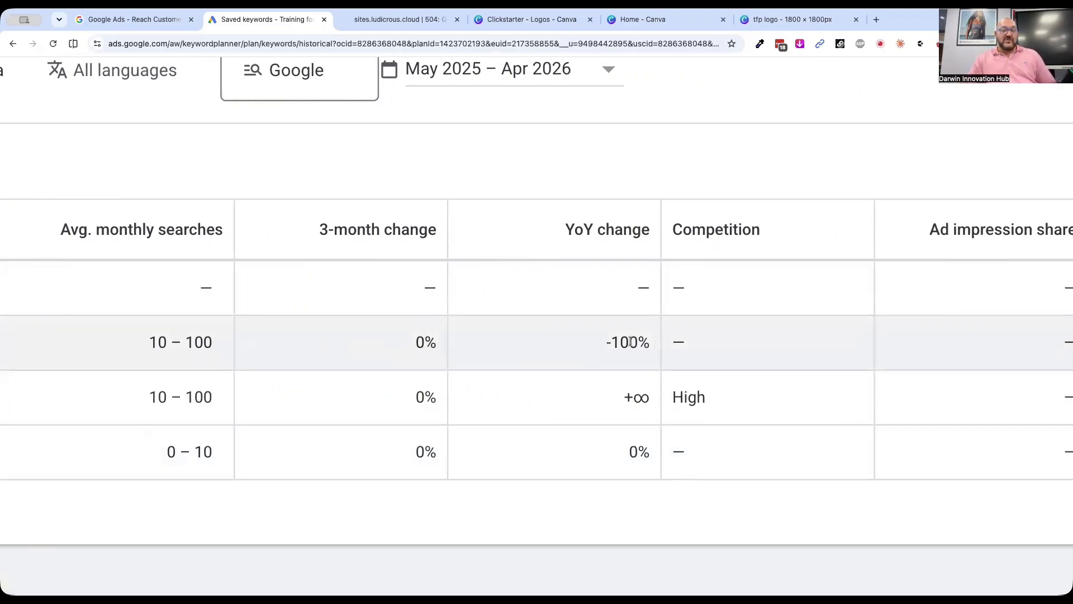
drag(607, 342, 648, 343)
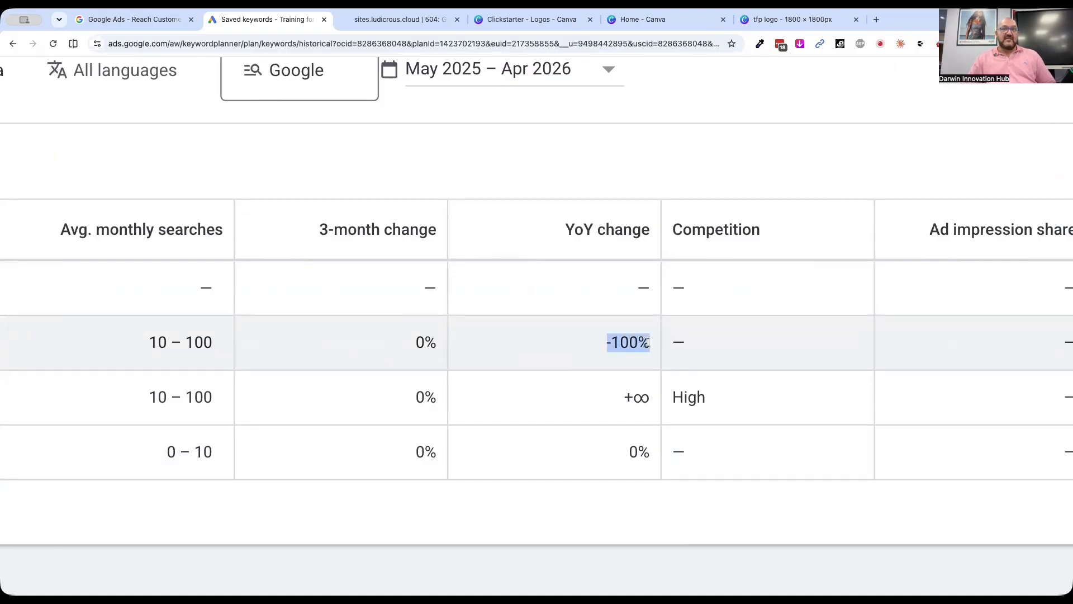
click(599, 341)
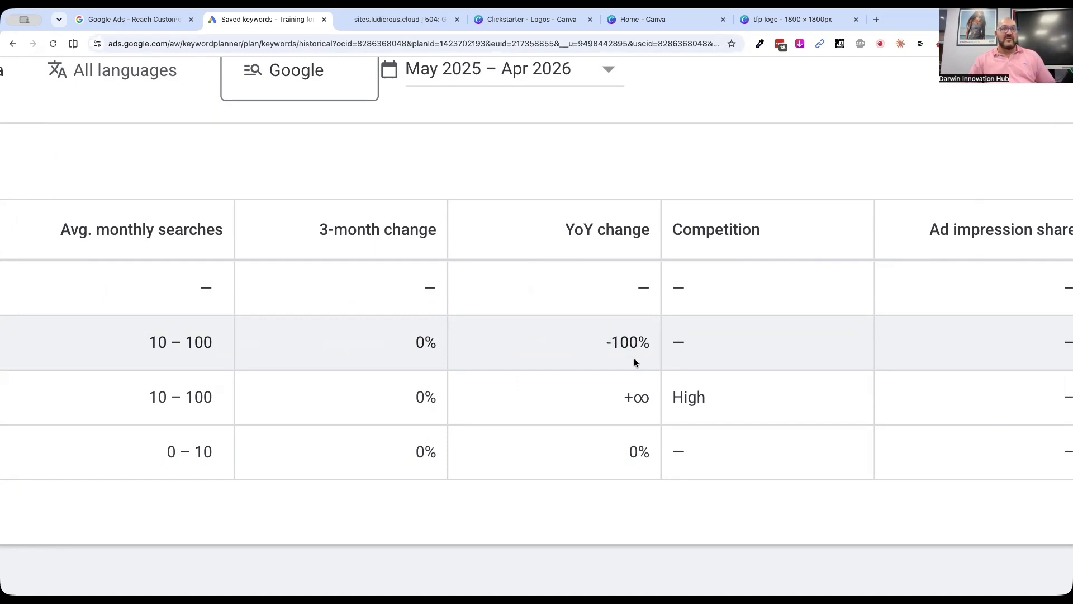
scroll(624, 395, left, 4)
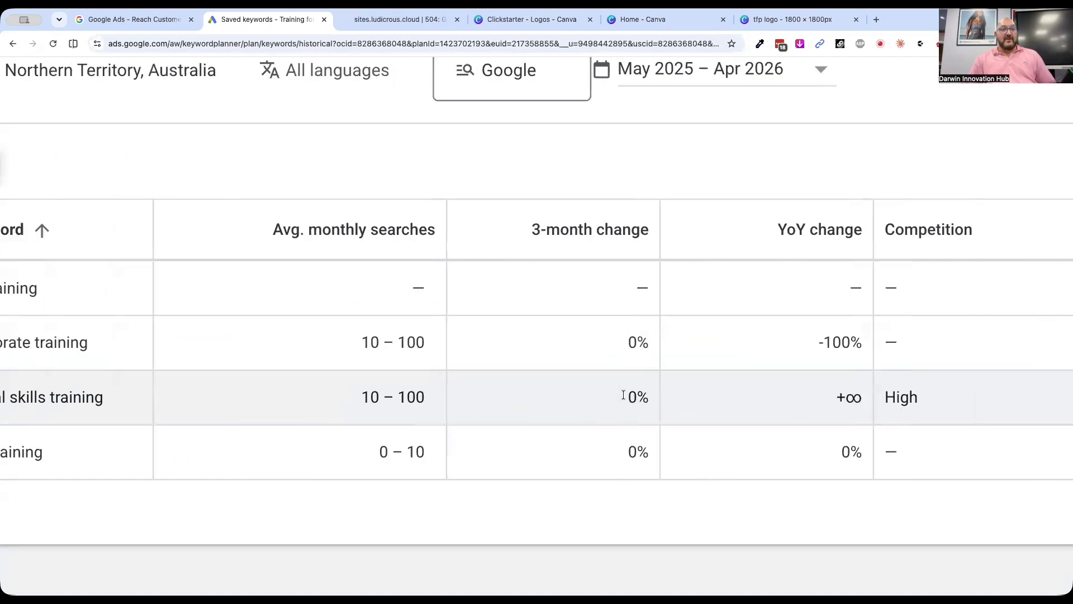
scroll(624, 396, left, 8)
scroll(726, 399, right, 2)
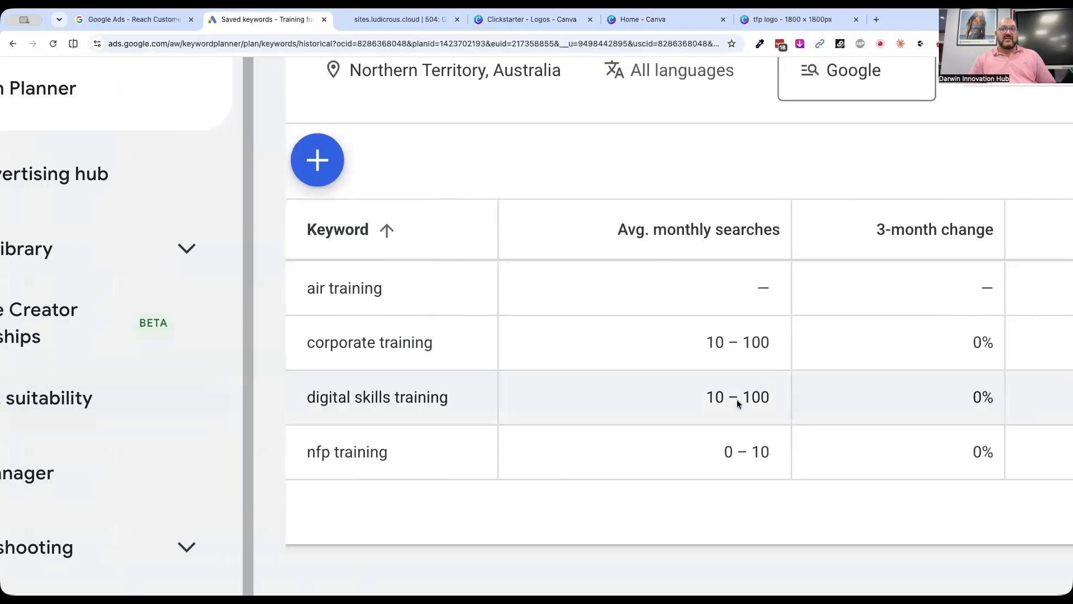
scroll(737, 399, right, 8)
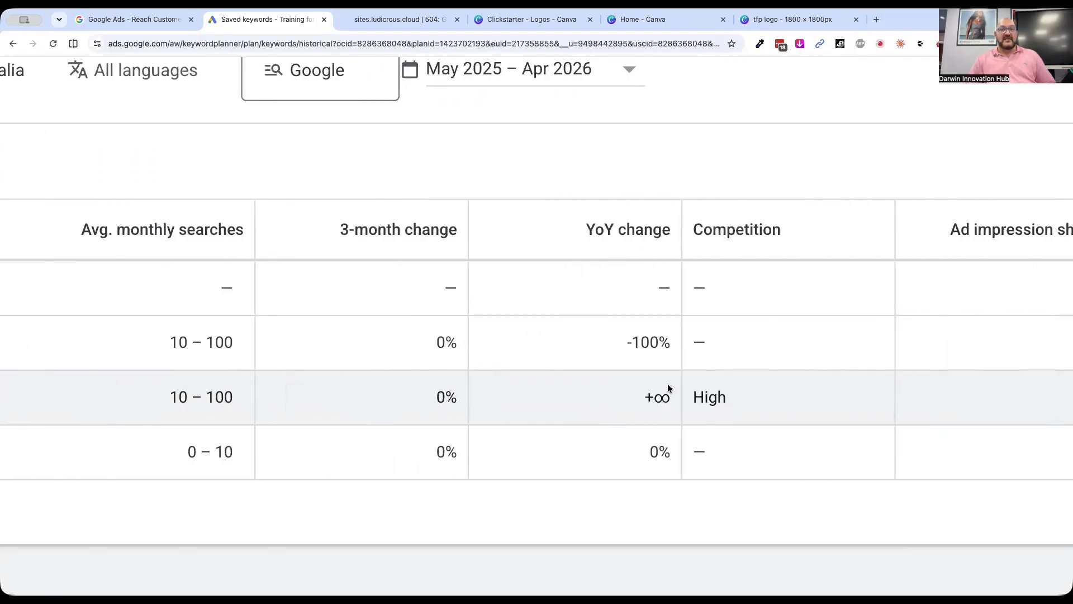
scroll(622, 469, left, 5)
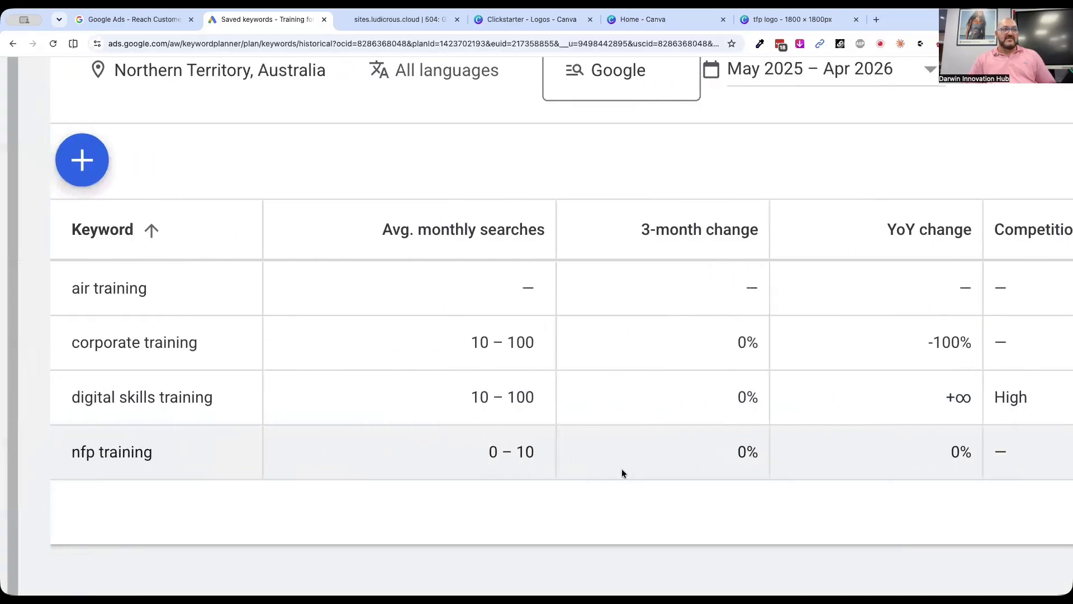
- Examine the saved keywords' competition, ad impression share and low and high top of page bid ranges
scroll(622, 469, right, 8)
scroll(621, 469, right, 2)
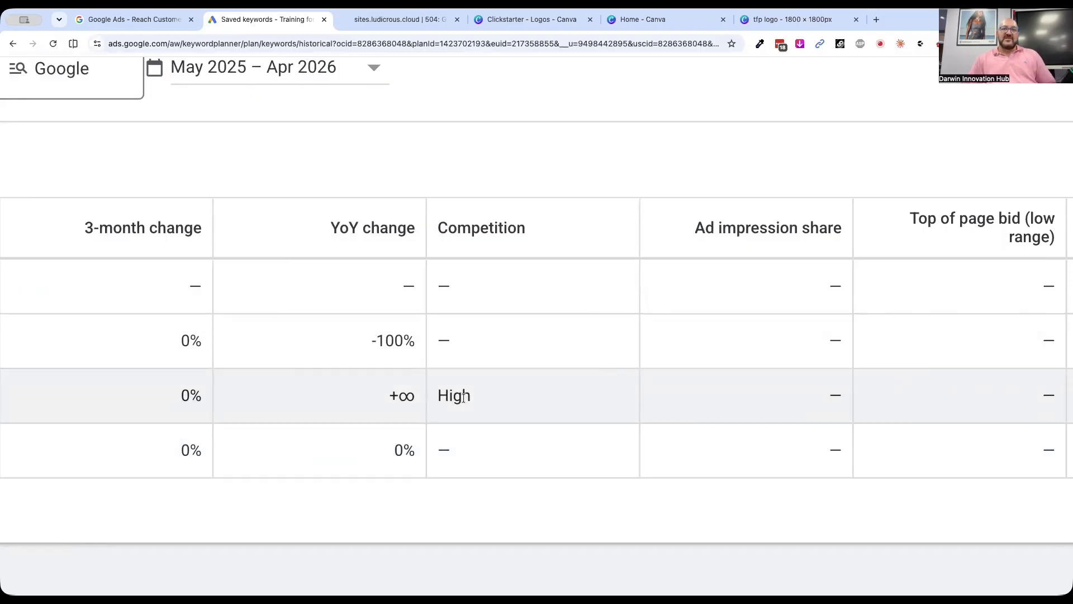
scroll(435, 395, left, 1)
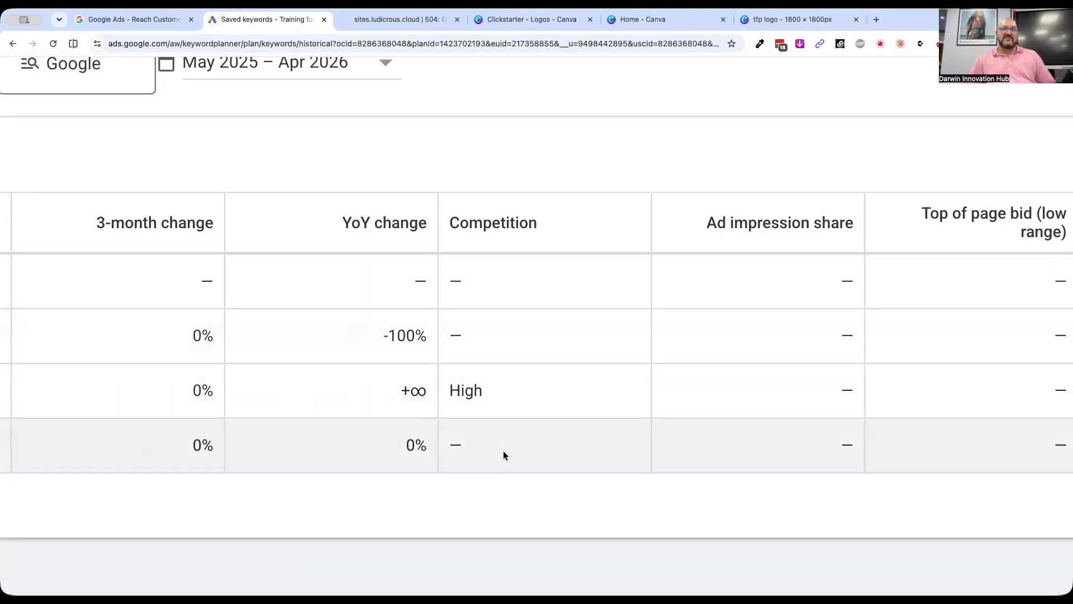
scroll(670, 443, right, 10)
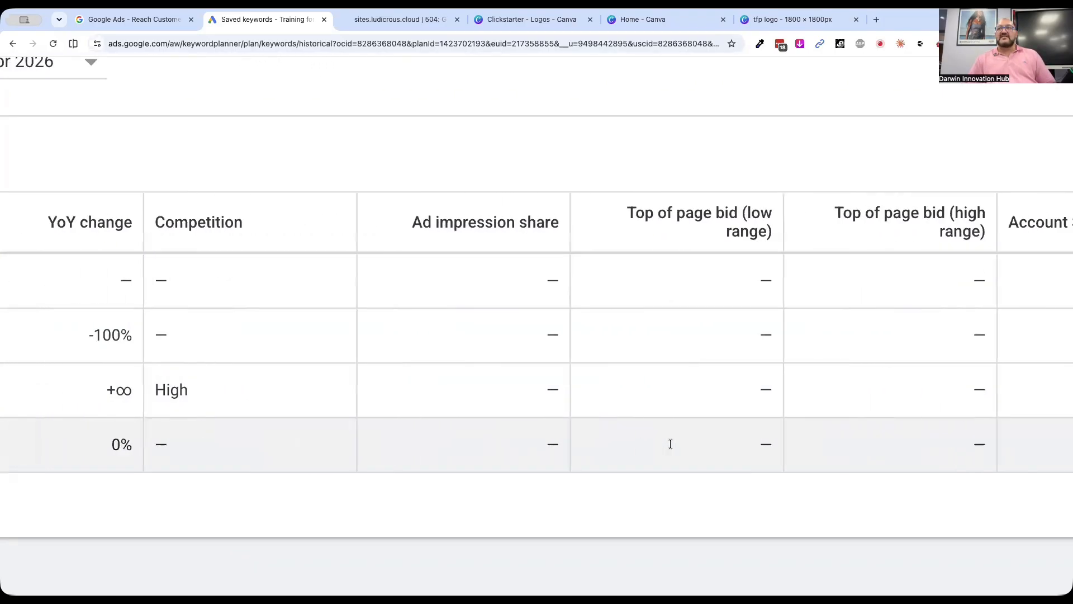
click(518, 236)
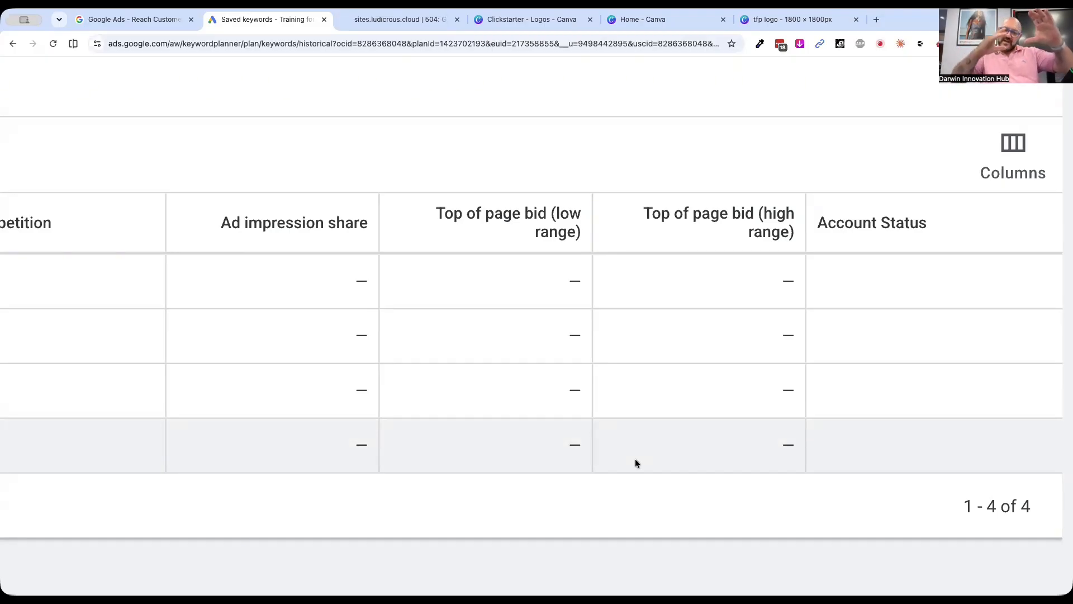
- Compare the four keywords' average monthly searches once more and return to the full view of the plan
scroll(469, 450, left, 10)
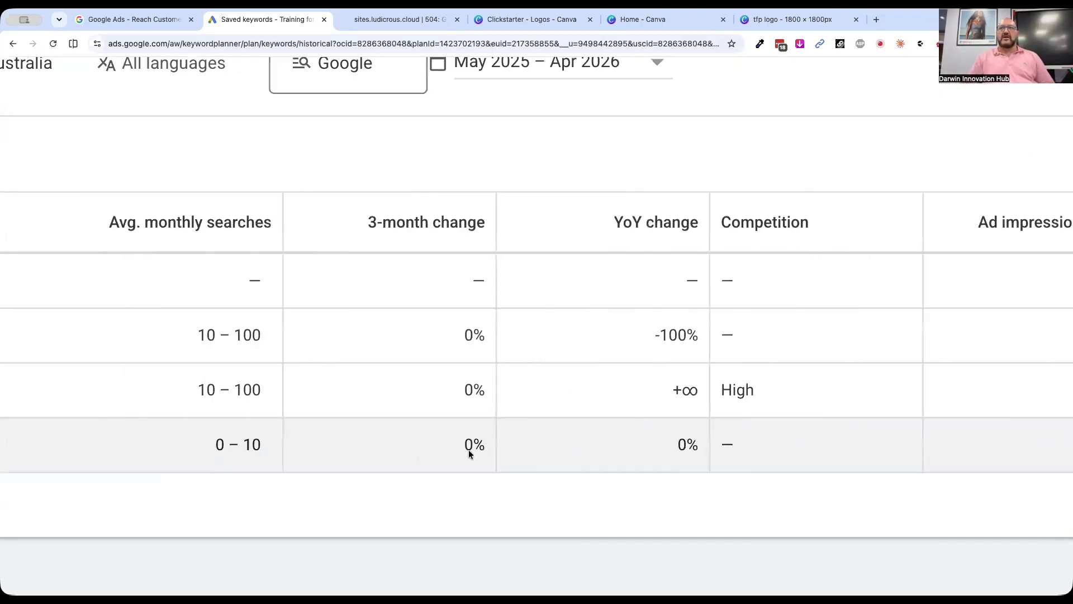
scroll(469, 449, left, 2)
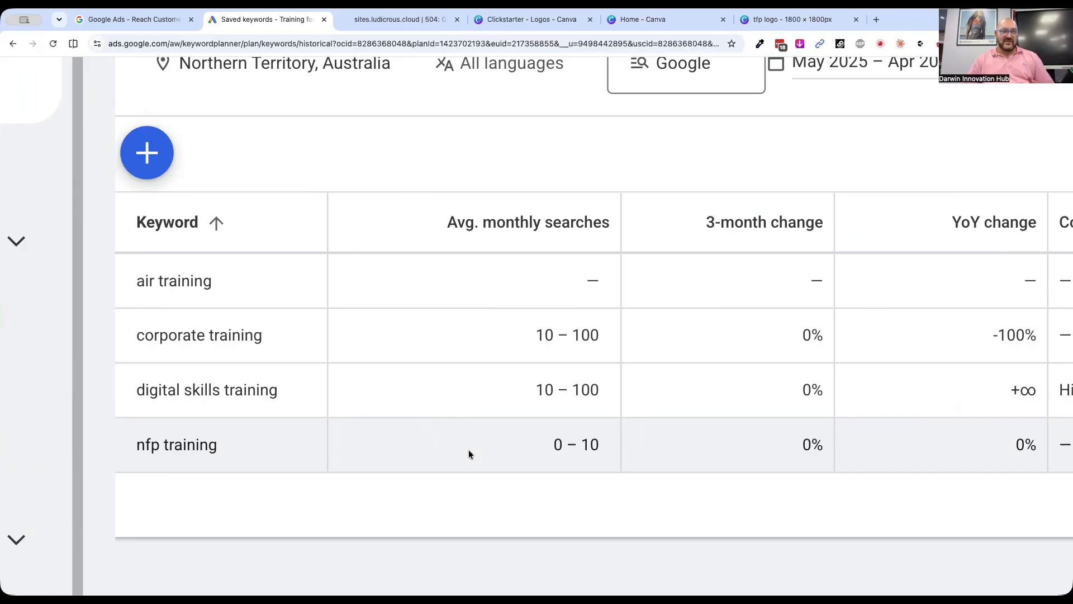
scroll(469, 449, left, 3)
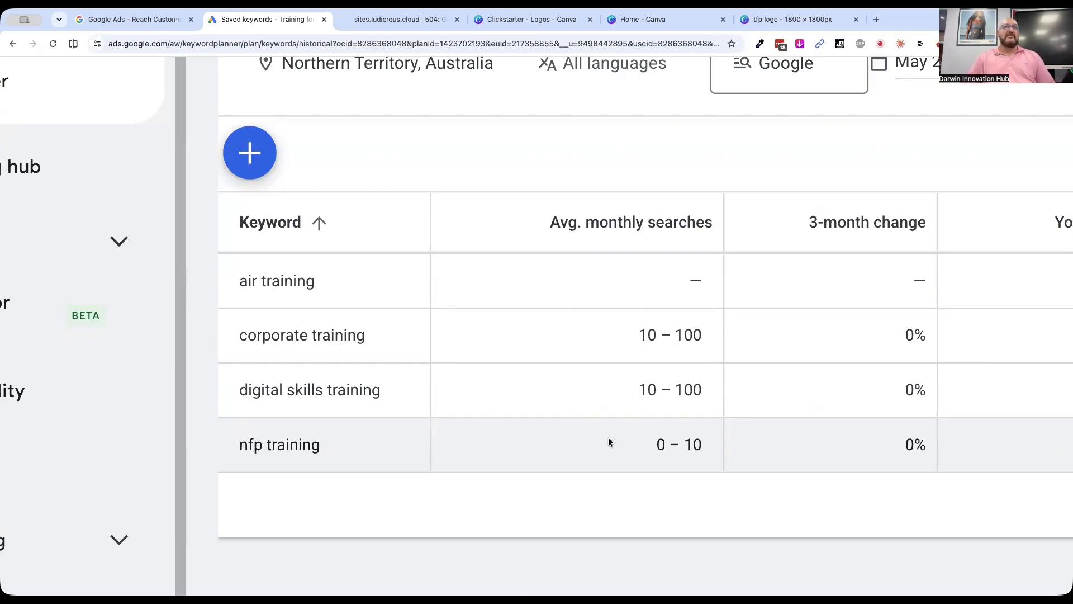
scroll(610, 442, up, 8)
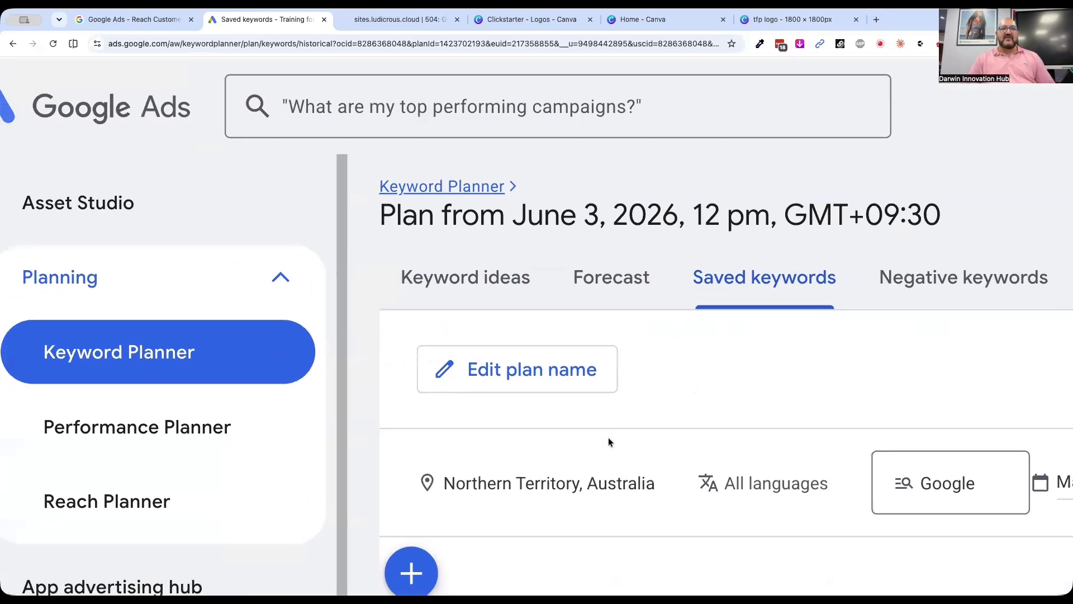
key(ctrl+0)
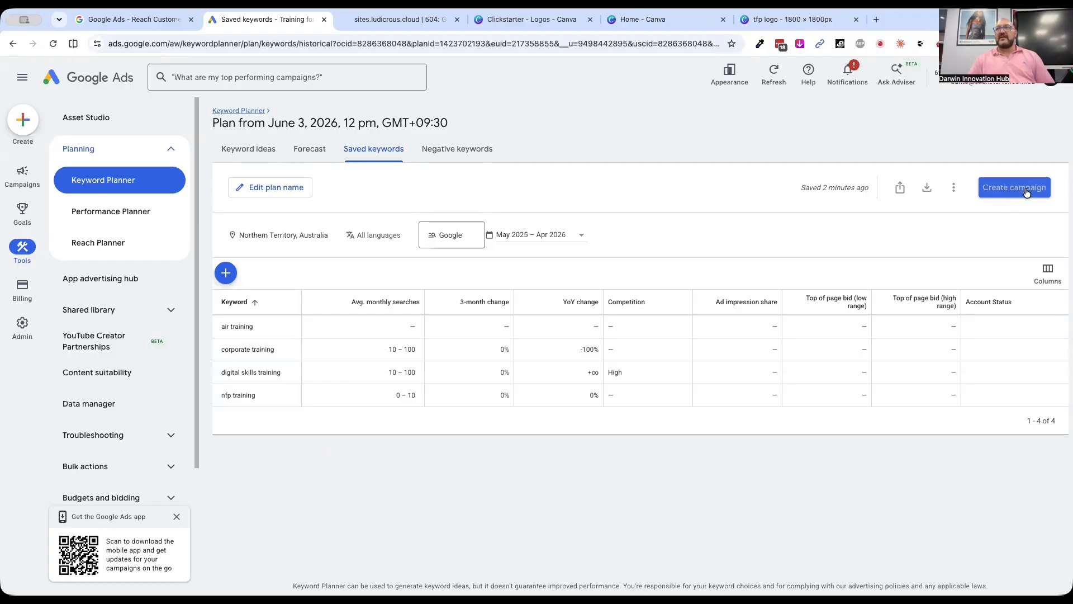
scroll(1027, 192, up, 5)
scroll(1026, 192, down, 5)
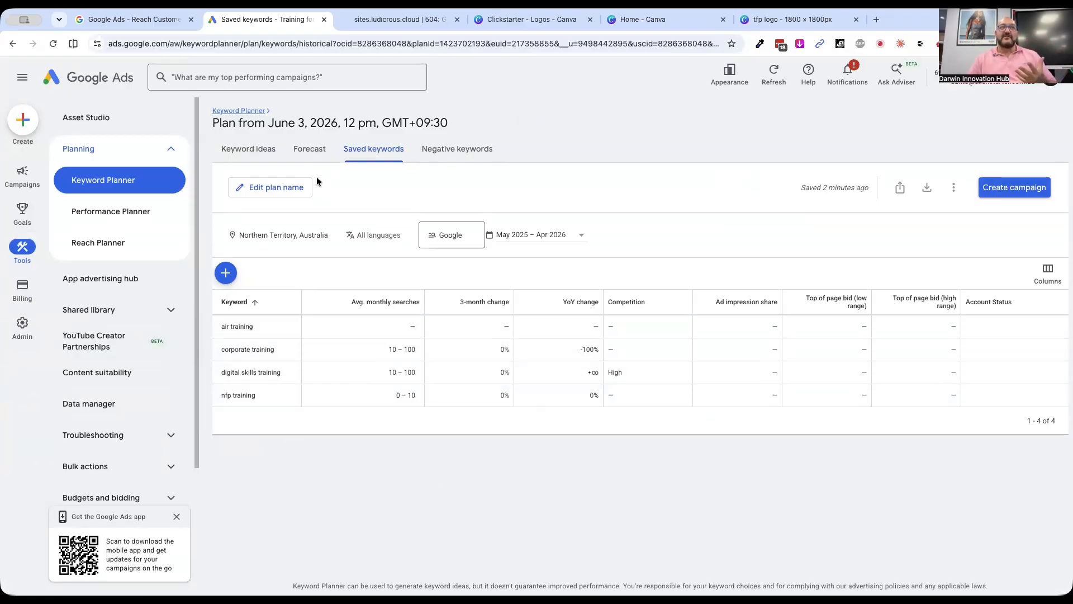
- Return to the account overview and review its campaign, promotion, conversion tracking and billing summaries
click(121, 81)
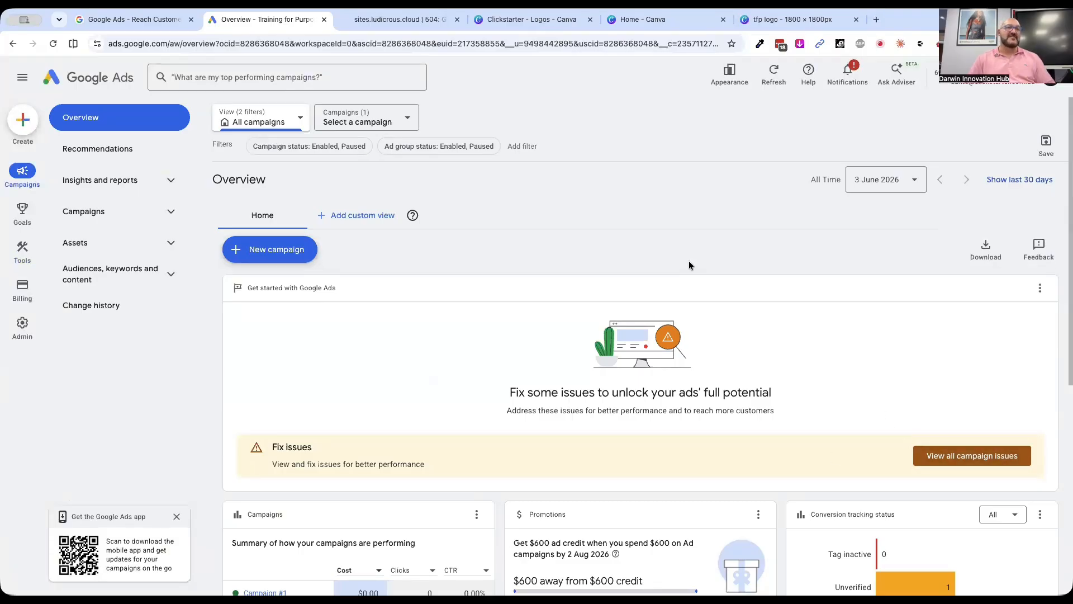
scroll(533, 317, down, 3)
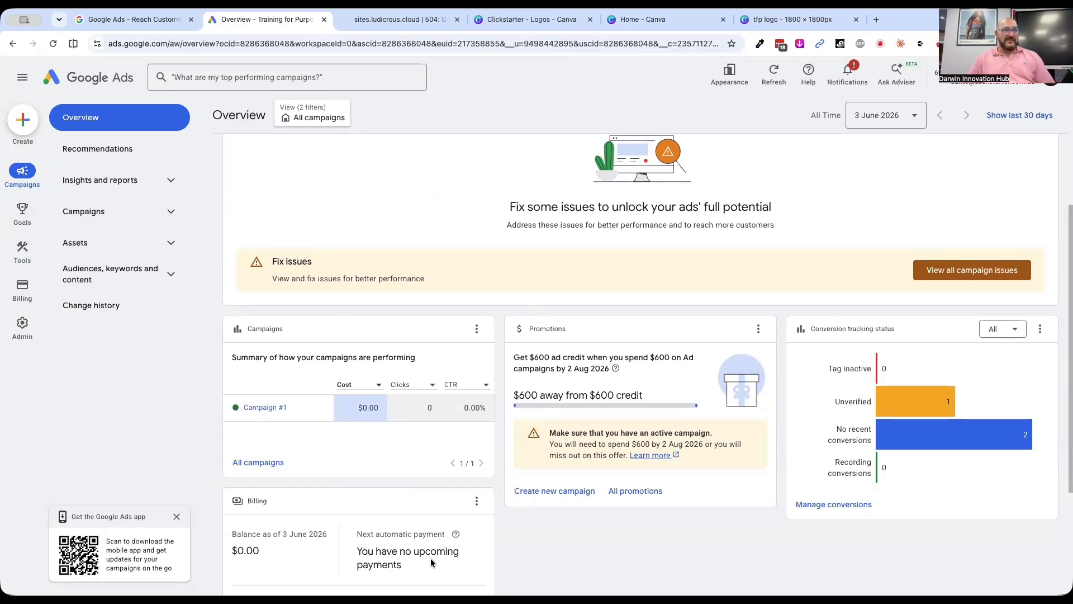
scroll(432, 562, up, 3)
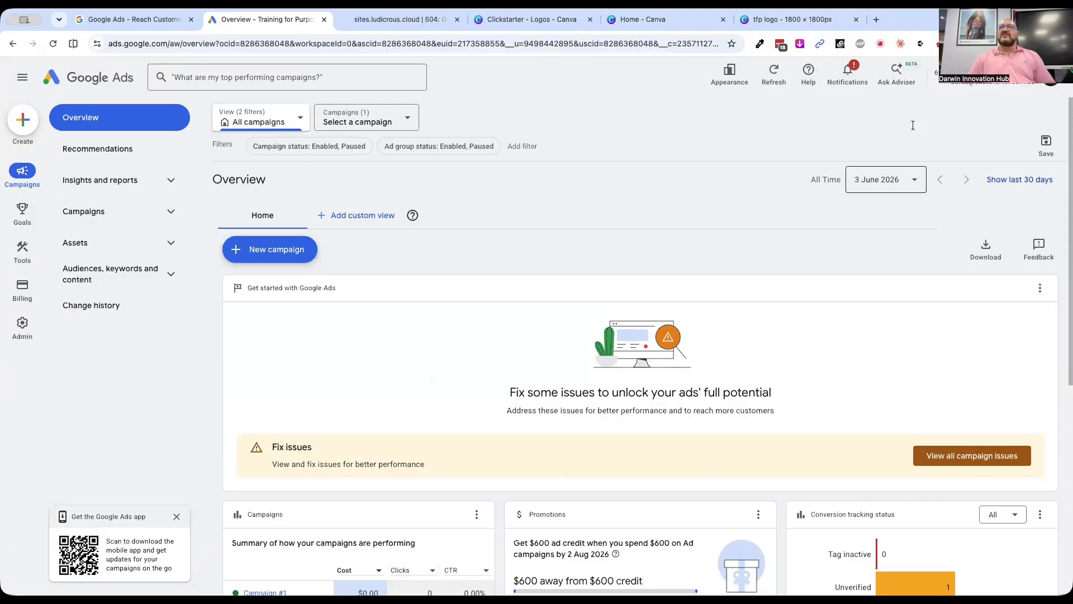
- Locate the Ask Adviser beta feature on the account overview
scroll(920, 84, up, 5)
scroll(920, 84, up, 1)
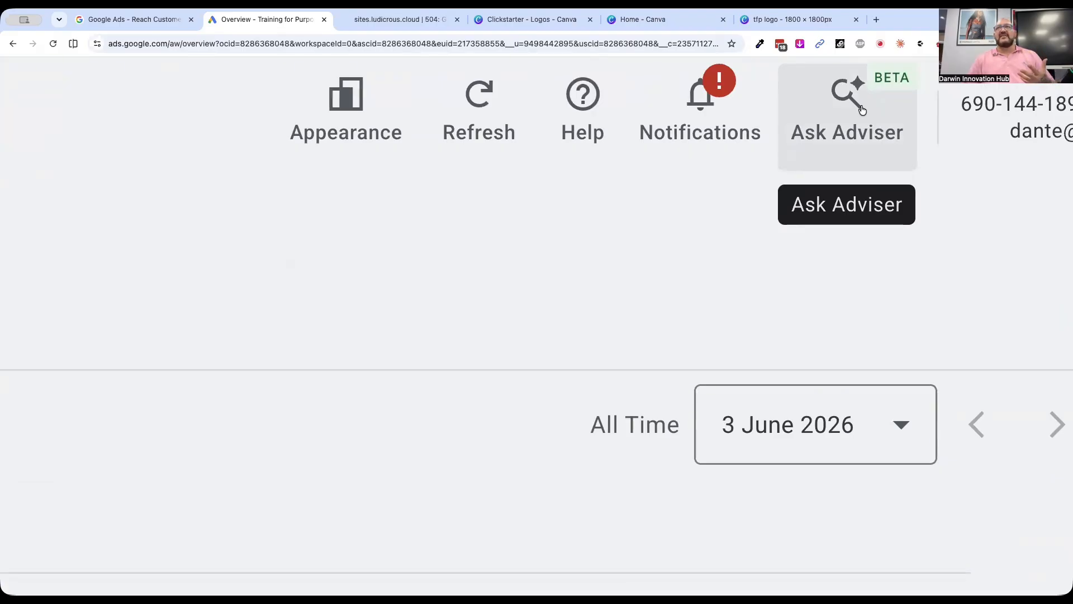
scroll(863, 109, down, 6)
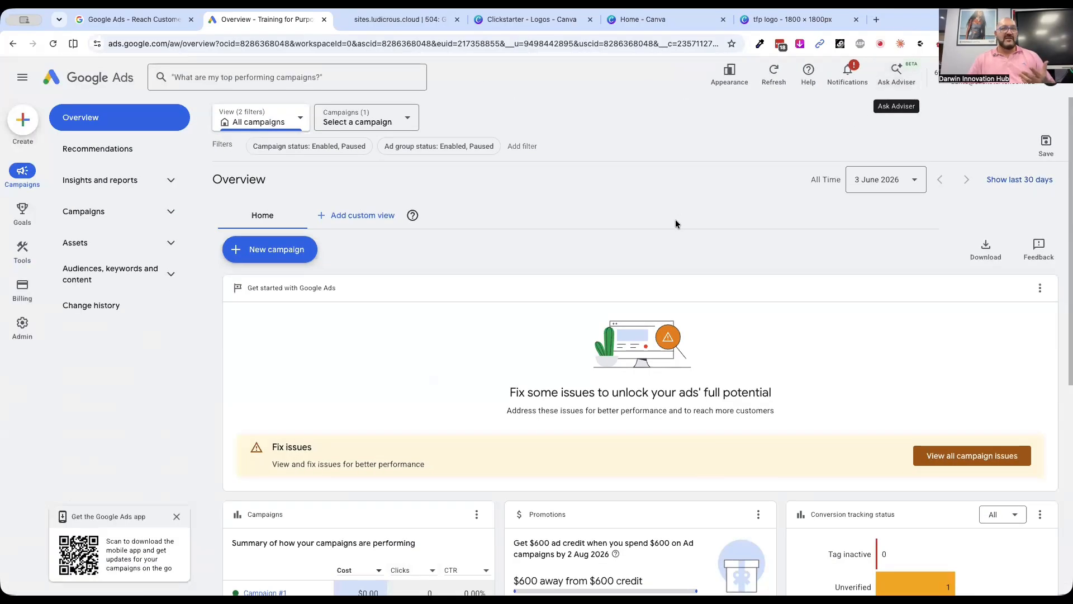